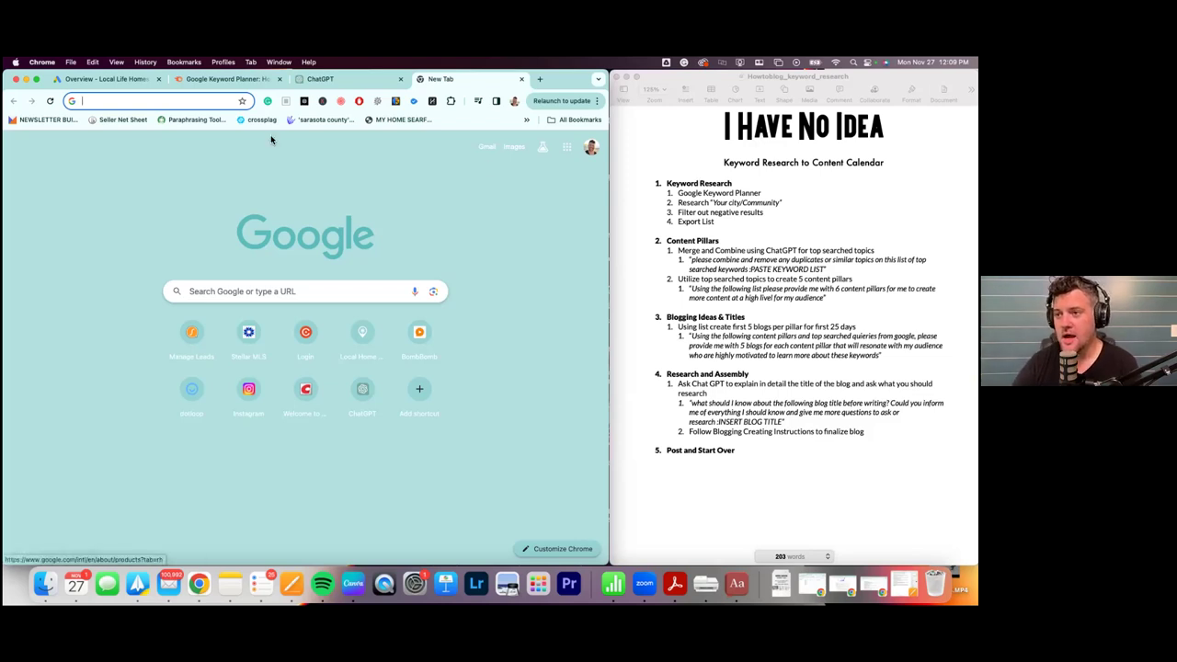
Open Keyword Planner in the Google Ads account and start discovering new keywords.
{"action": "left_click", "coordinate": [110, 79]}
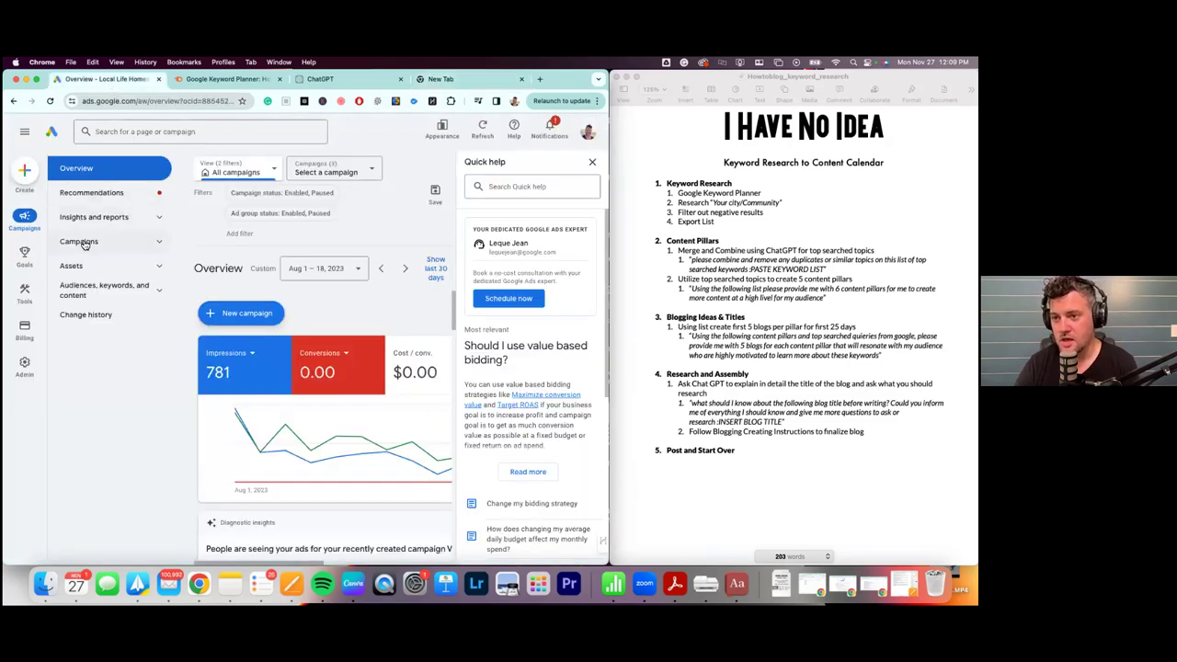
{"action": "scroll", "coordinate": [92, 176], "scroll_direction": "up", "scroll_amount": 1}
{"action": "scroll", "coordinate": [92, 177], "scroll_direction": "down", "scroll_amount": 1}
{"action": "left_click", "coordinate": [25, 293]}
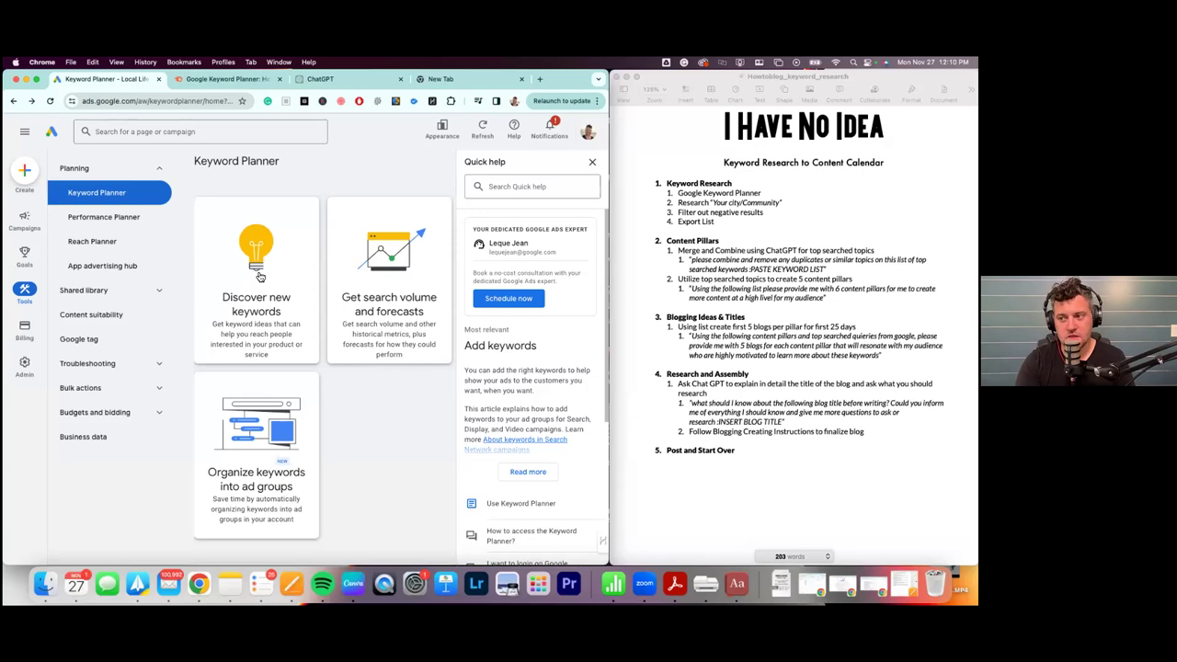
{"action": "left_click", "coordinate": [257, 268]}
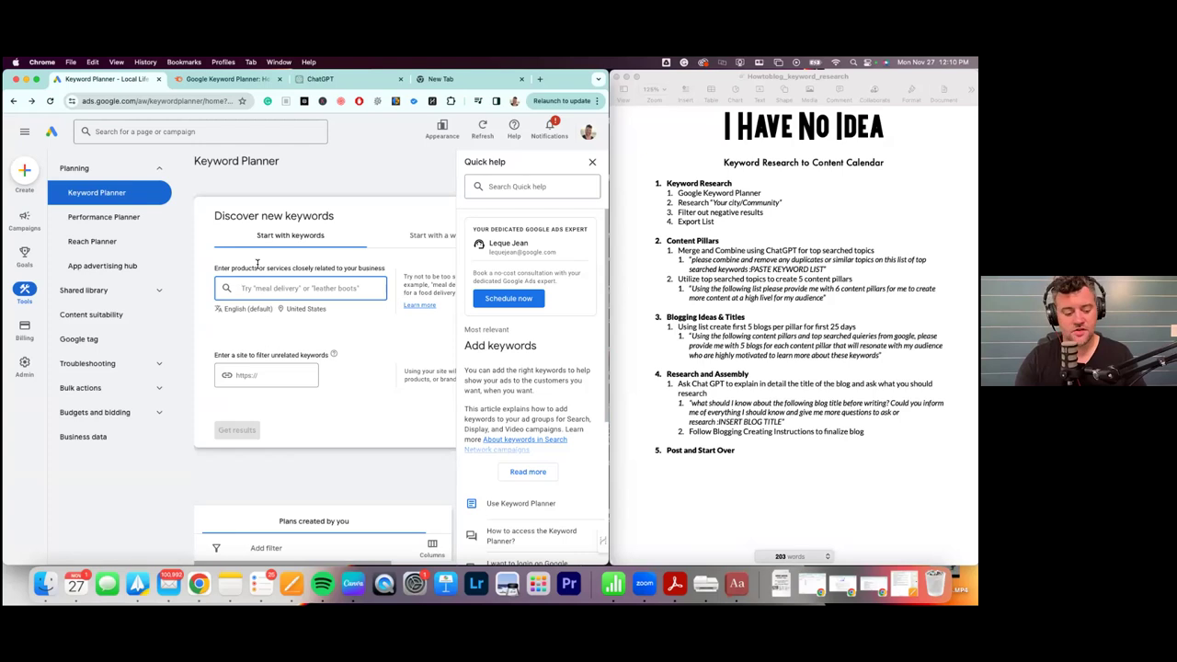
Get keyword ideas for the search term "Sarasota Florida".
{"action": "type", "text": "Sarasota"}
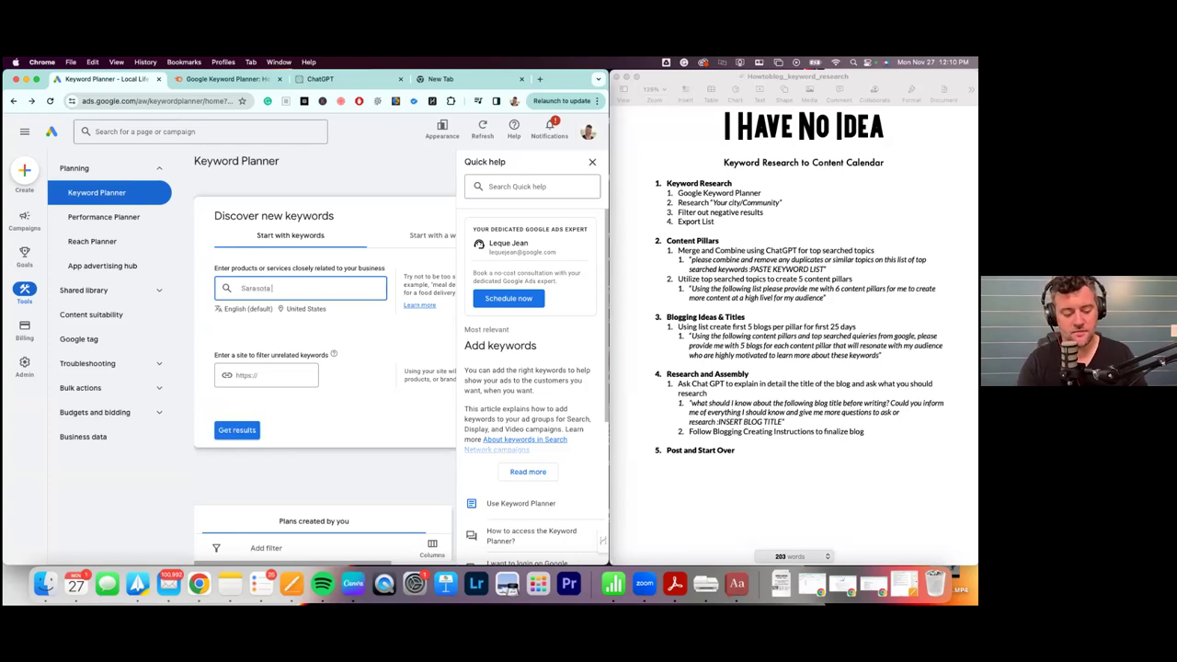
{"action": "type", "text": " Florida"}
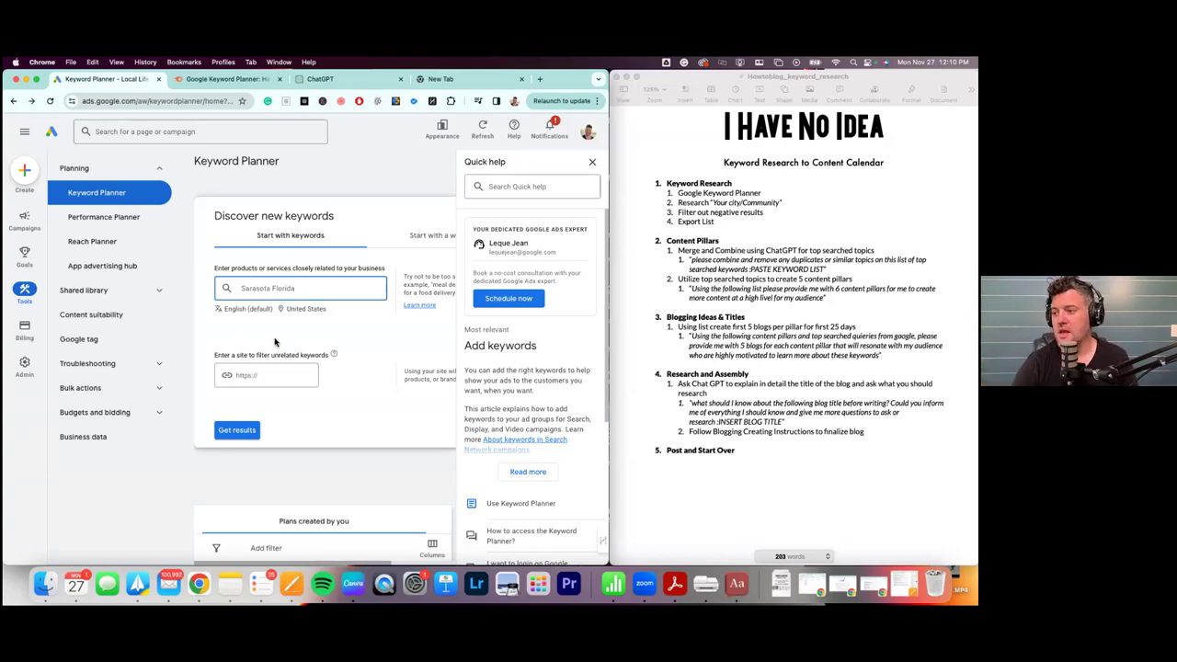
{"action": "left_click", "coordinate": [240, 441]}
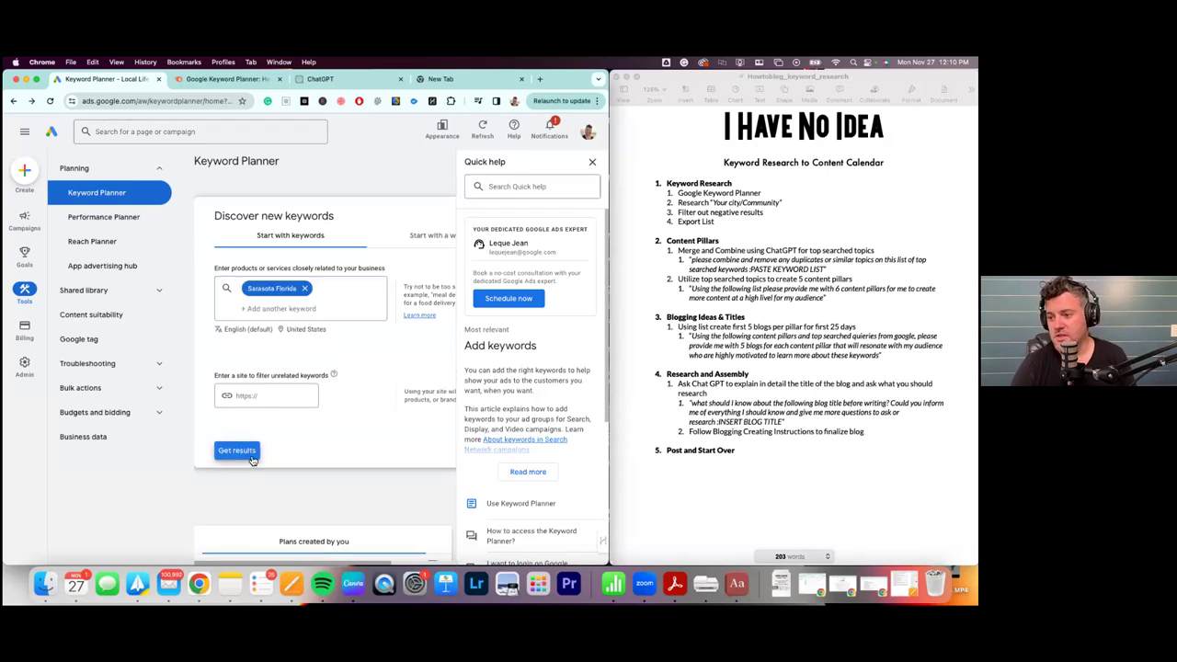
{"action": "left_click", "coordinate": [241, 457]}
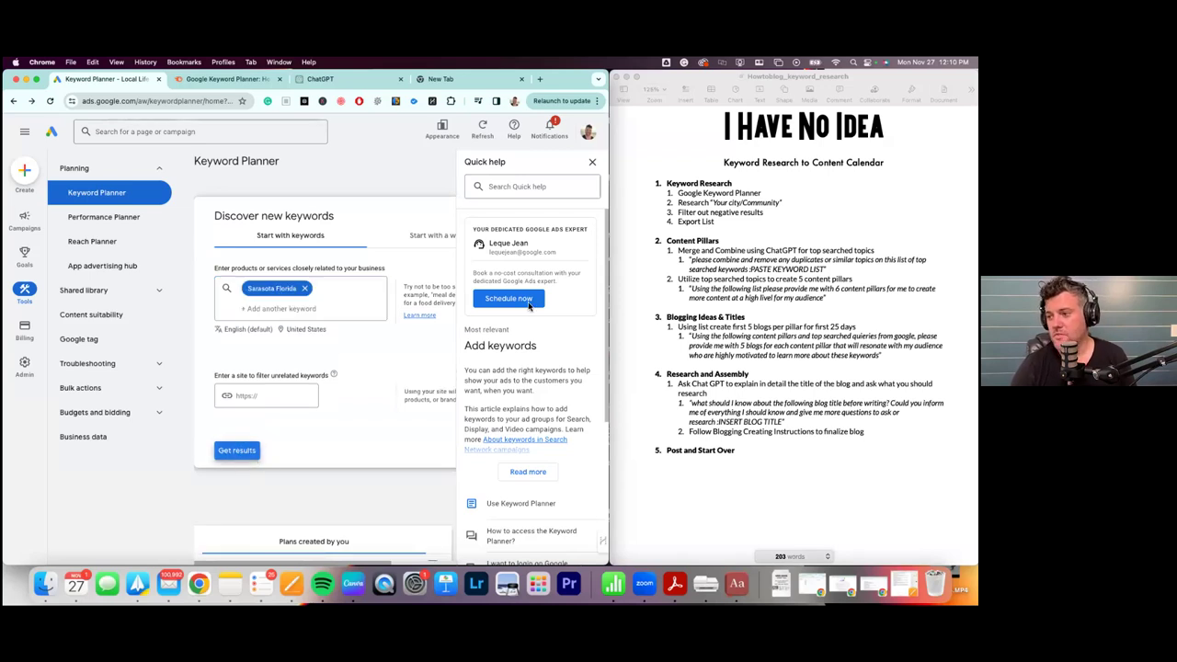
{"action": "left_click", "coordinate": [243, 449]}
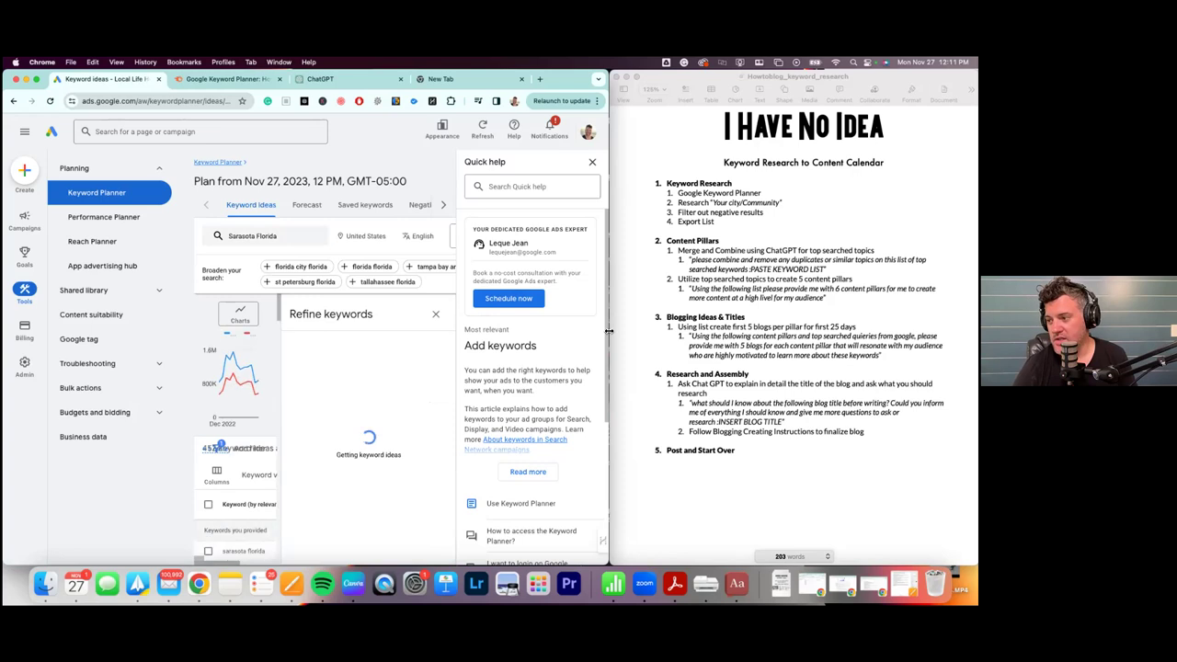
Widen the browser window to nearly the full screen and look through the Sarasota keyword ideas.
{"action": "left_click_drag", "start_coordinate": [608, 324], "coordinate": [939, 321]}
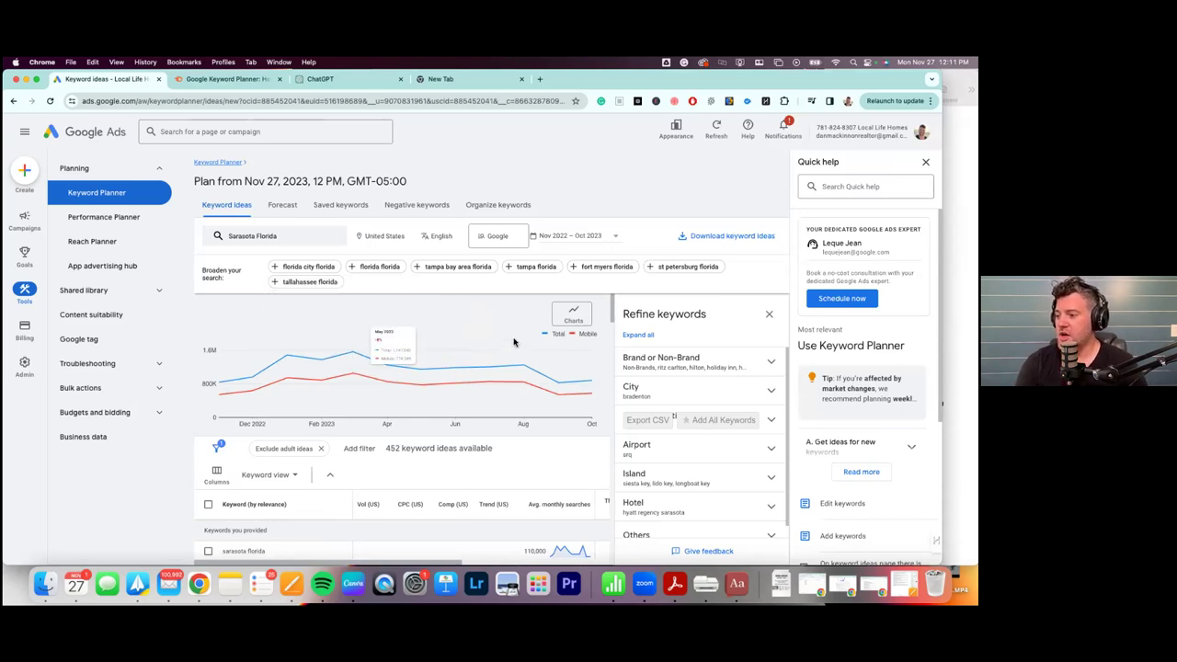
{"action": "scroll", "coordinate": [427, 411], "scroll_direction": "down", "scroll_amount": 3}
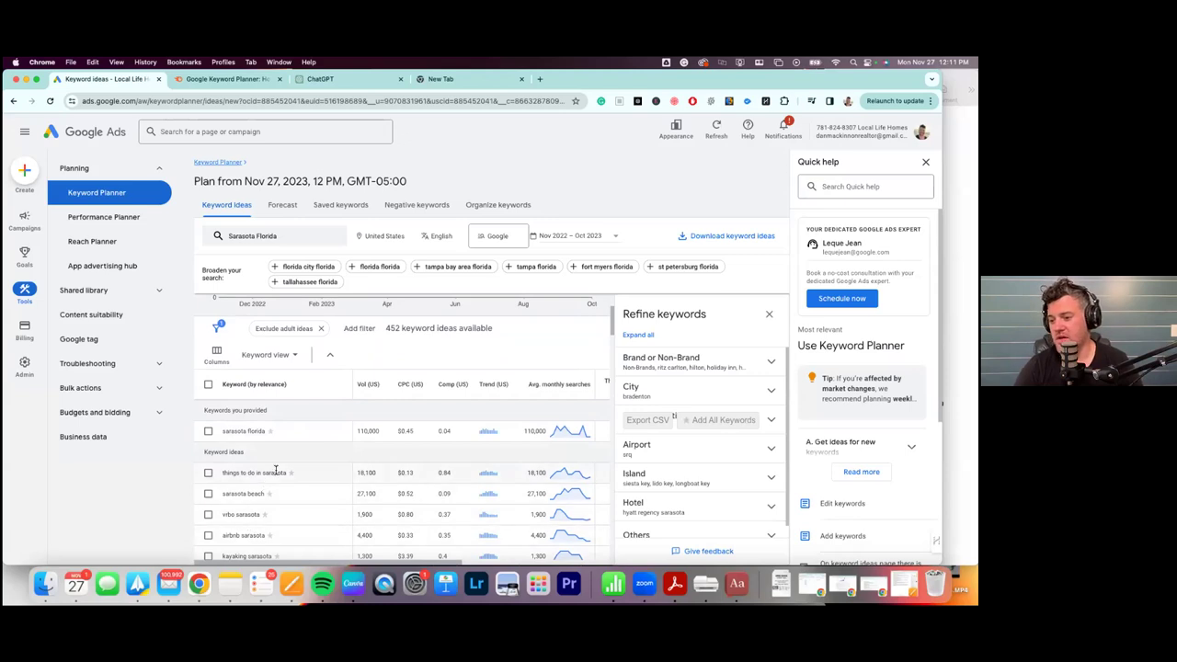
{"action": "scroll", "coordinate": [276, 469], "scroll_direction": "down", "scroll_amount": 2}
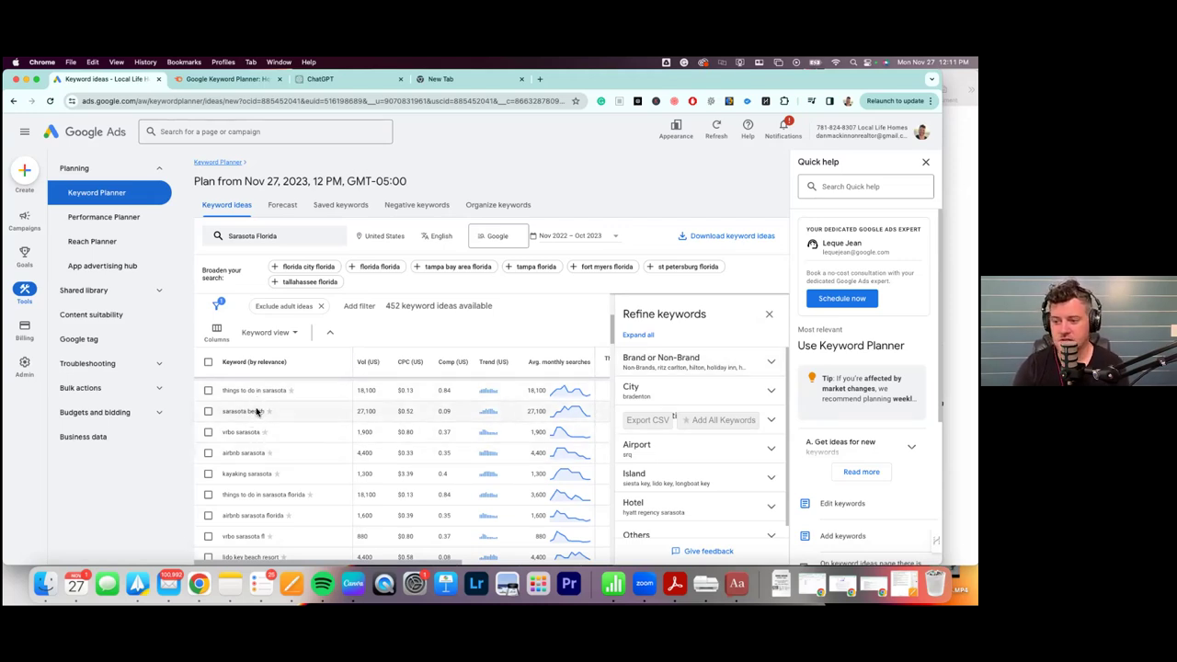
{"action": "scroll", "coordinate": [271, 480], "scroll_direction": "down", "scroll_amount": 5}
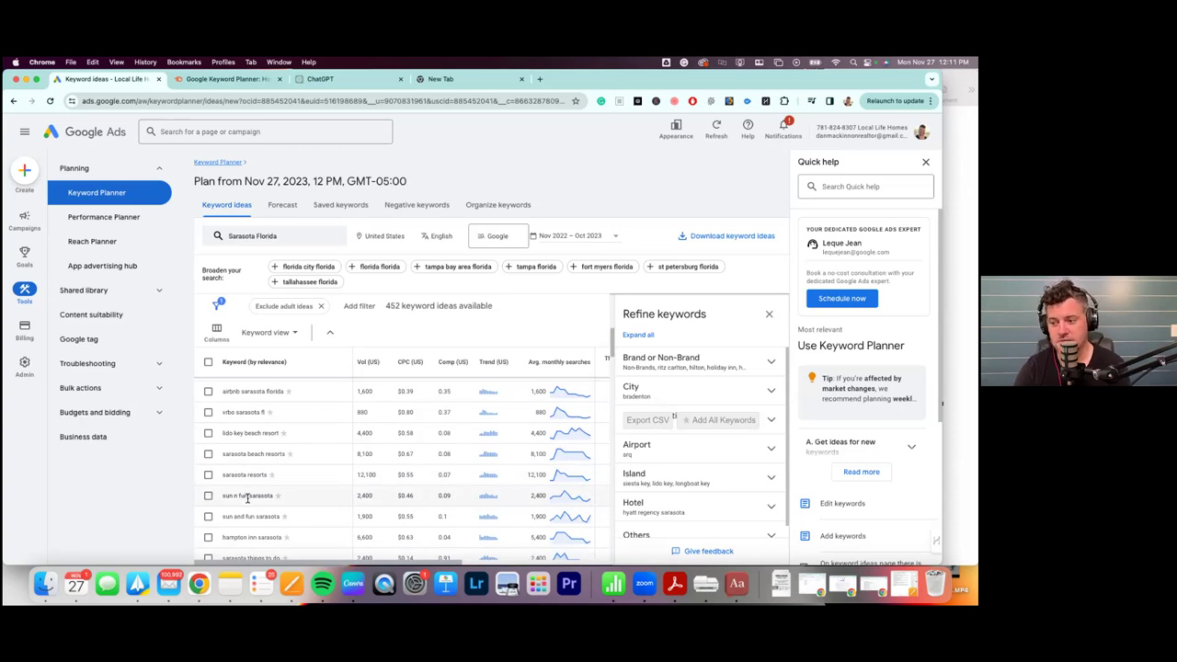
{"action": "scroll", "coordinate": [552, 460], "scroll_direction": "down", "scroll_amount": 1}
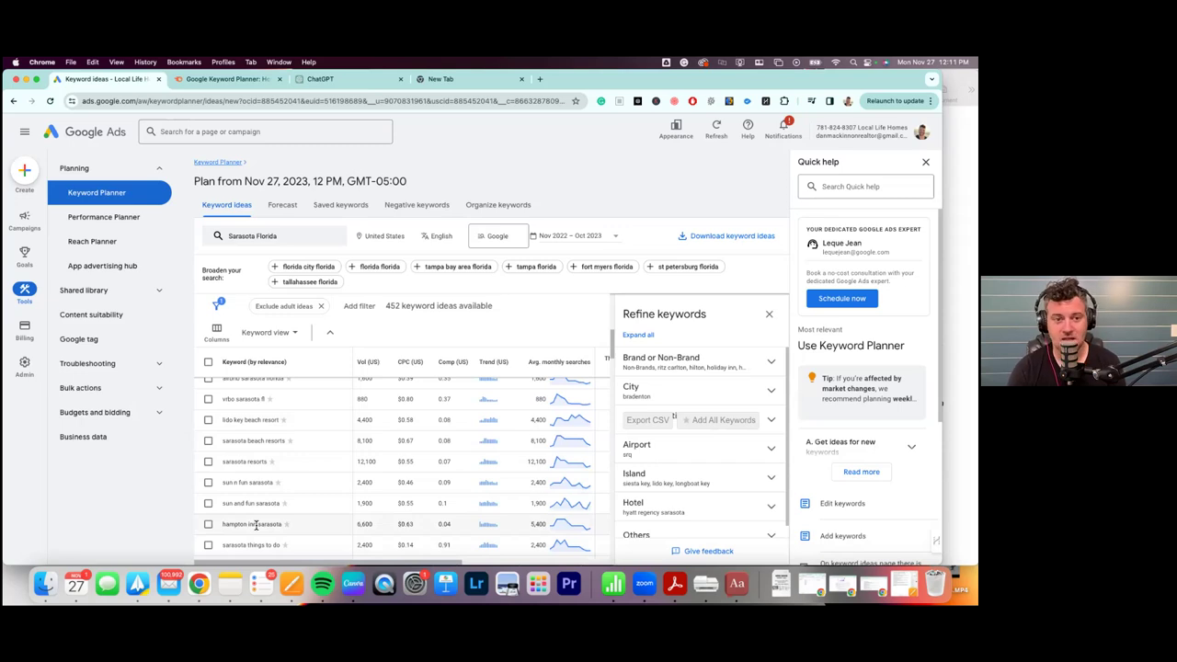
Exclude the Hotel keywords within the Brand or Non-Brand refinement category.
{"action": "left_click", "coordinate": [682, 368]}
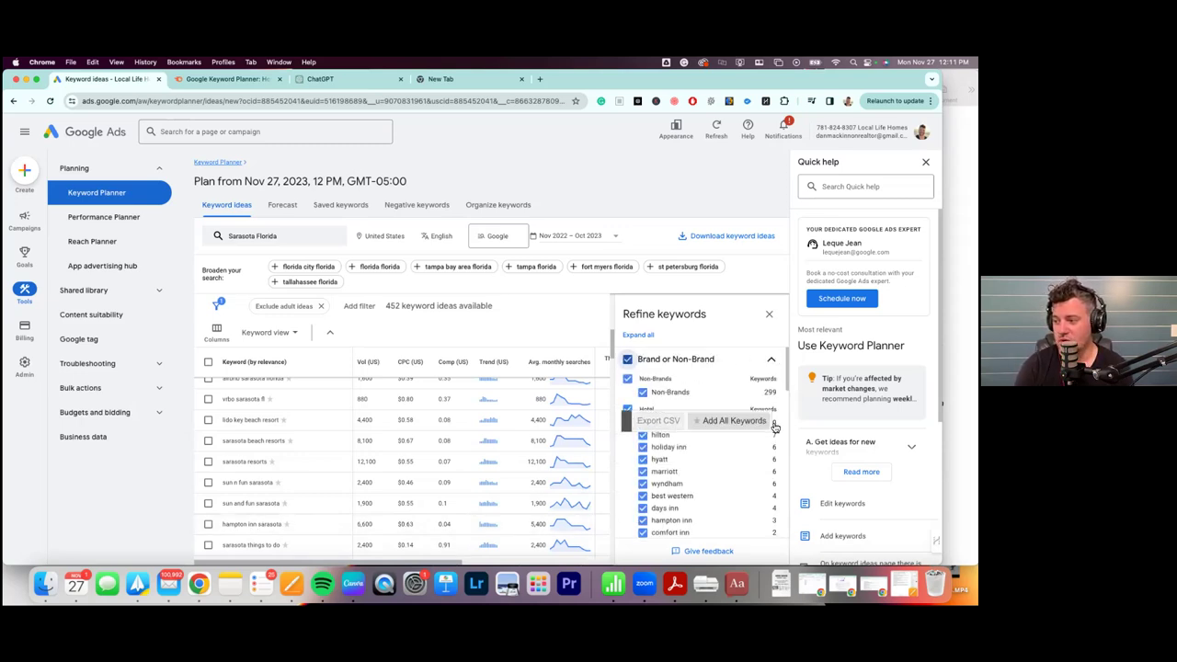
{"action": "scroll", "coordinate": [670, 470], "scroll_direction": "down", "scroll_amount": 1}
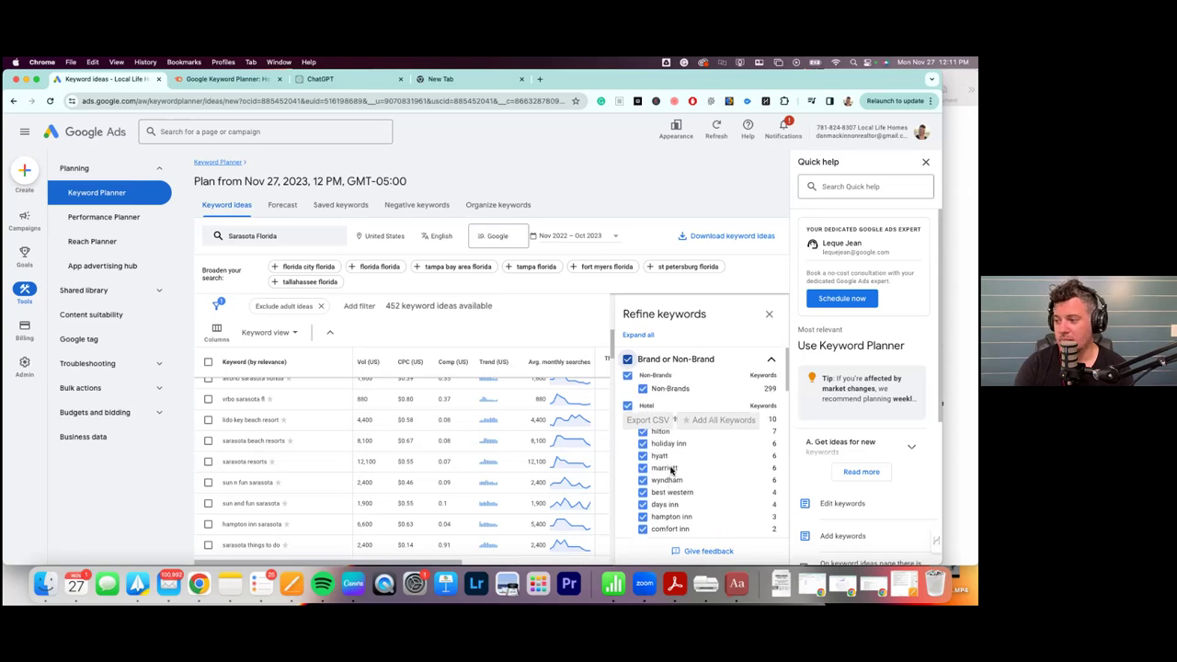
{"action": "scroll", "coordinate": [671, 469], "scroll_direction": "up", "scroll_amount": 1}
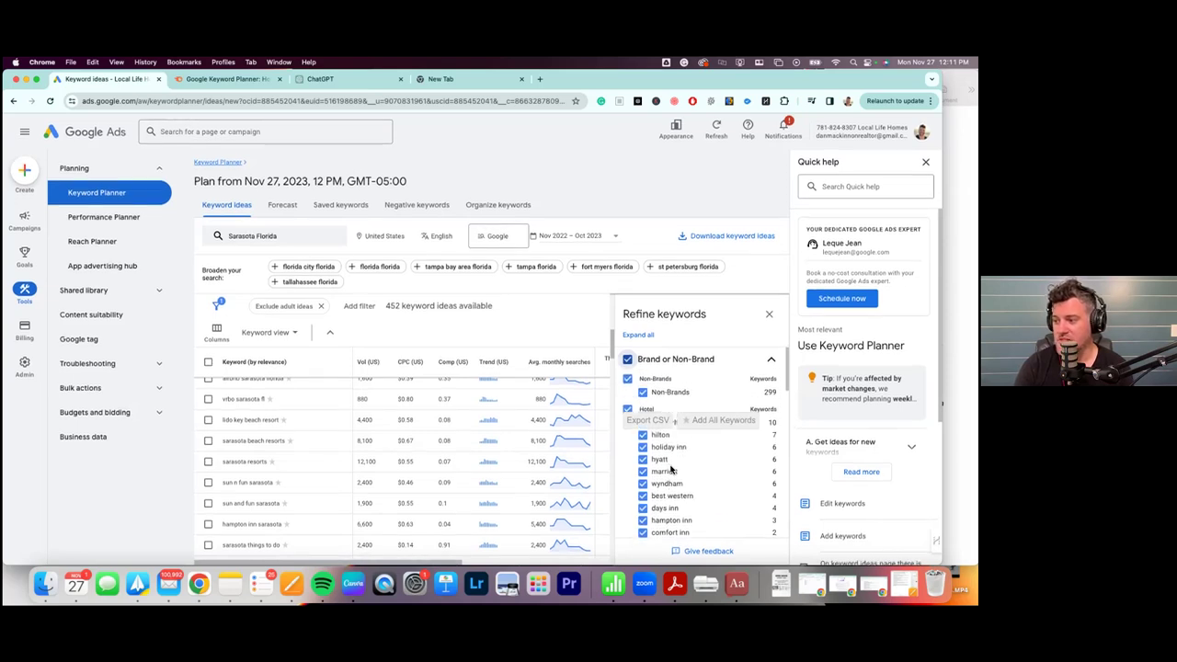
{"action": "scroll", "coordinate": [630, 395], "scroll_direction": "down", "scroll_amount": 2}
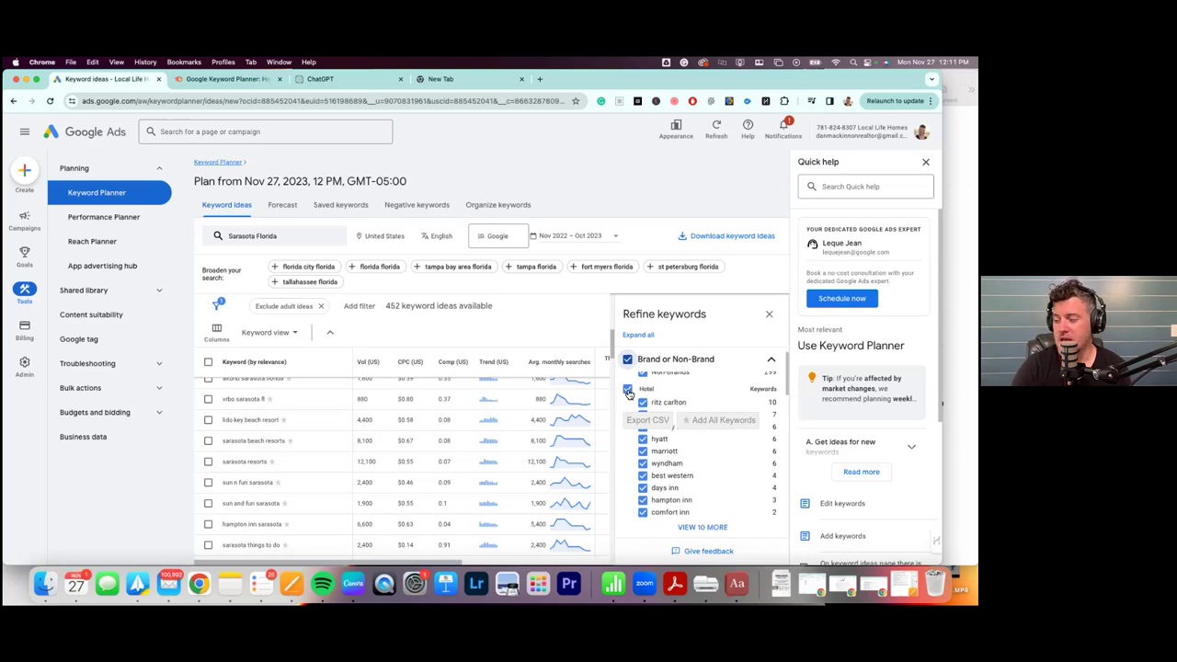
{"action": "left_click", "coordinate": [627, 390]}
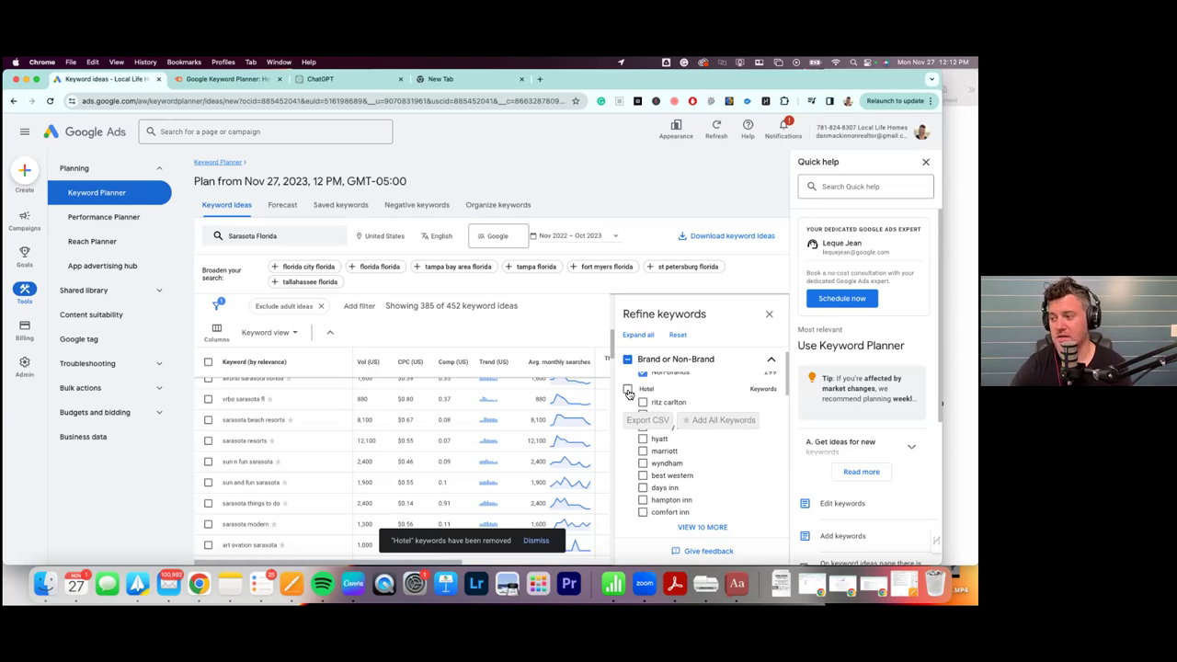
Exclude the Travel Agency and Resort Hotel keywords from the brand refinements.
{"action": "scroll", "coordinate": [629, 404], "scroll_direction": "down", "scroll_amount": 3}
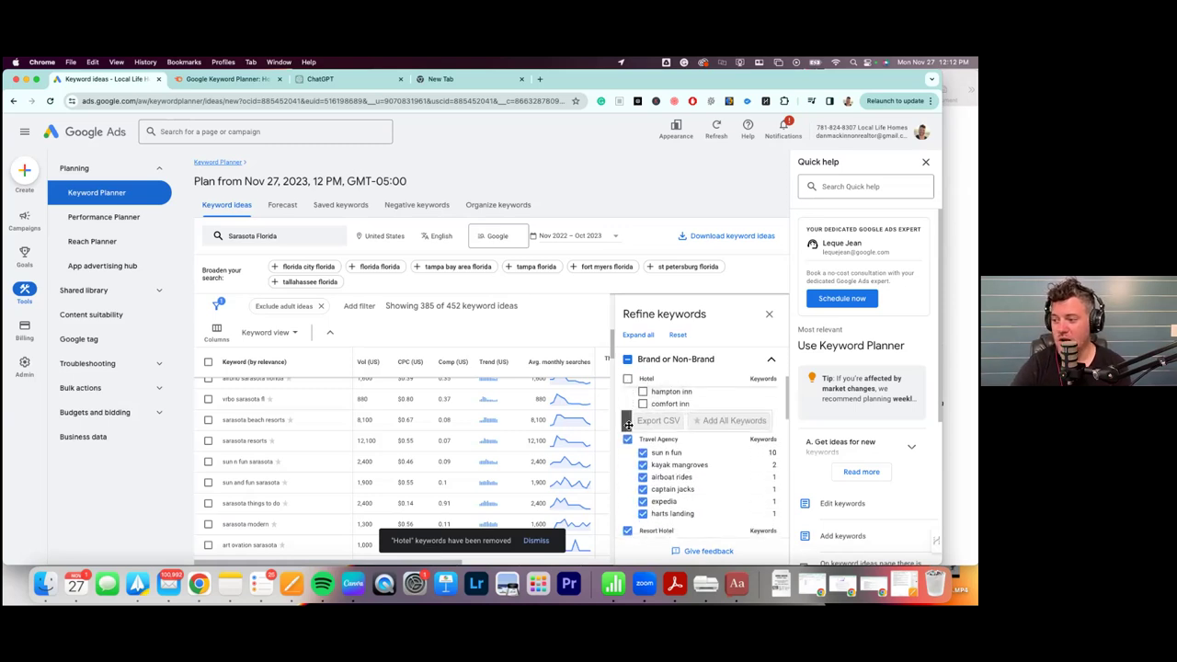
{"action": "left_click", "coordinate": [627, 438]}
{"action": "scroll", "coordinate": [631, 441], "scroll_direction": "down", "scroll_amount": 1}
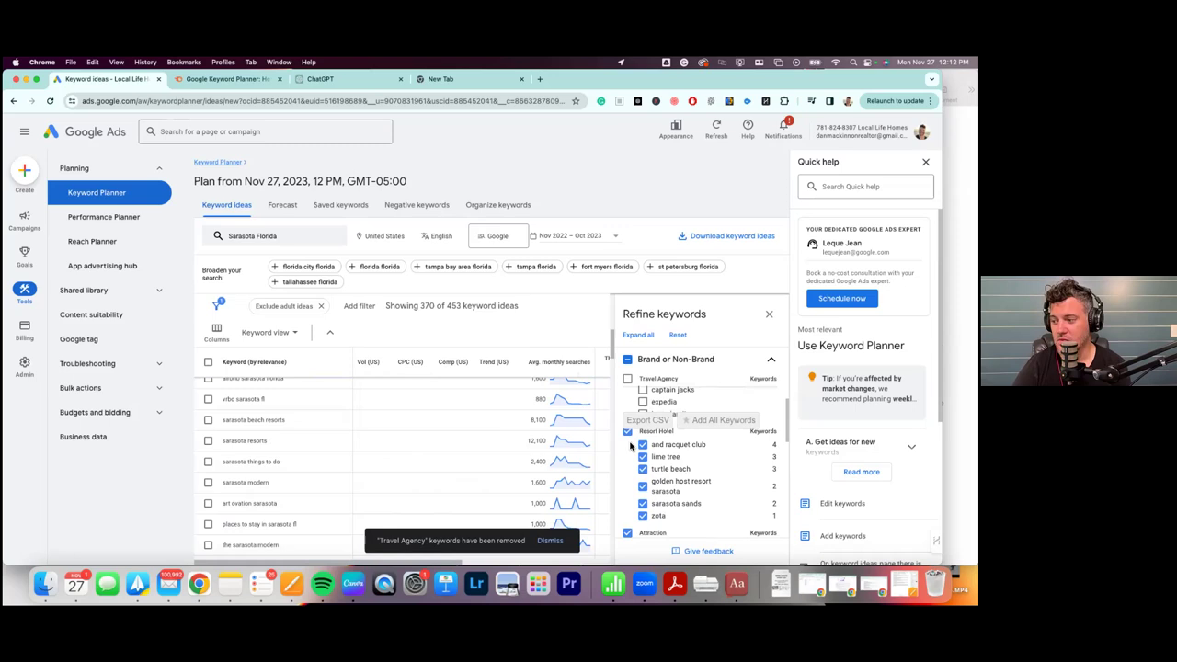
{"action": "left_click", "coordinate": [627, 439]}
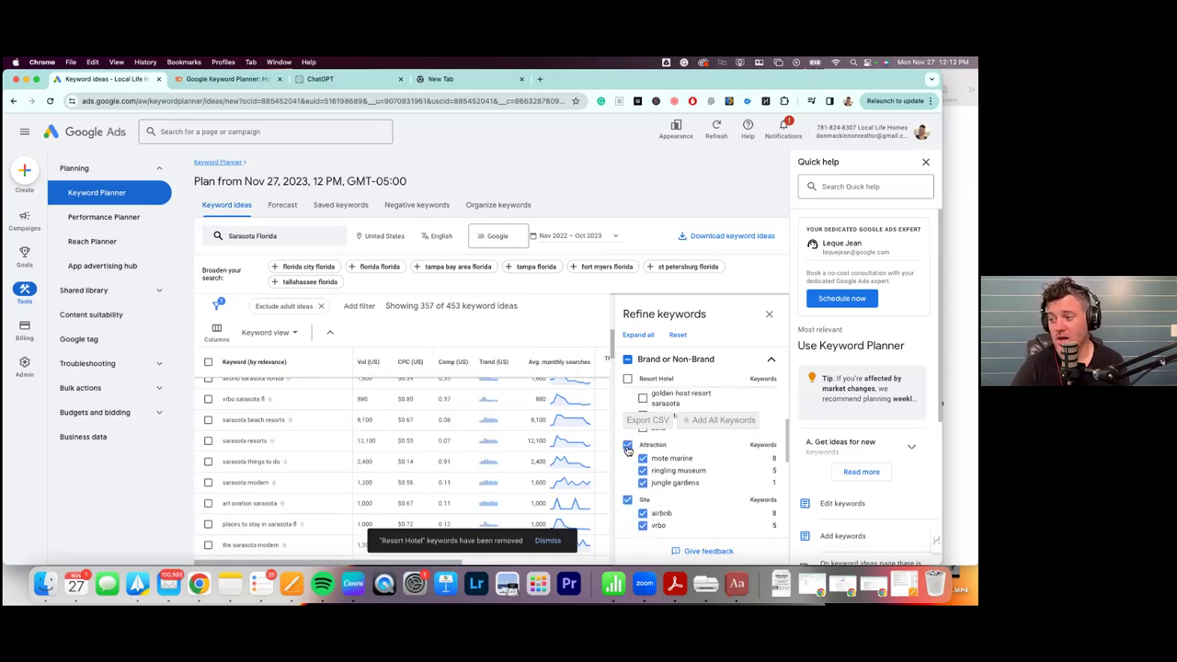
Exclude the Site and Other Brands keywords from the brand refinements, keeping the Attraction group.
{"action": "scroll", "coordinate": [627, 449], "scroll_direction": "down", "scroll_amount": 2}
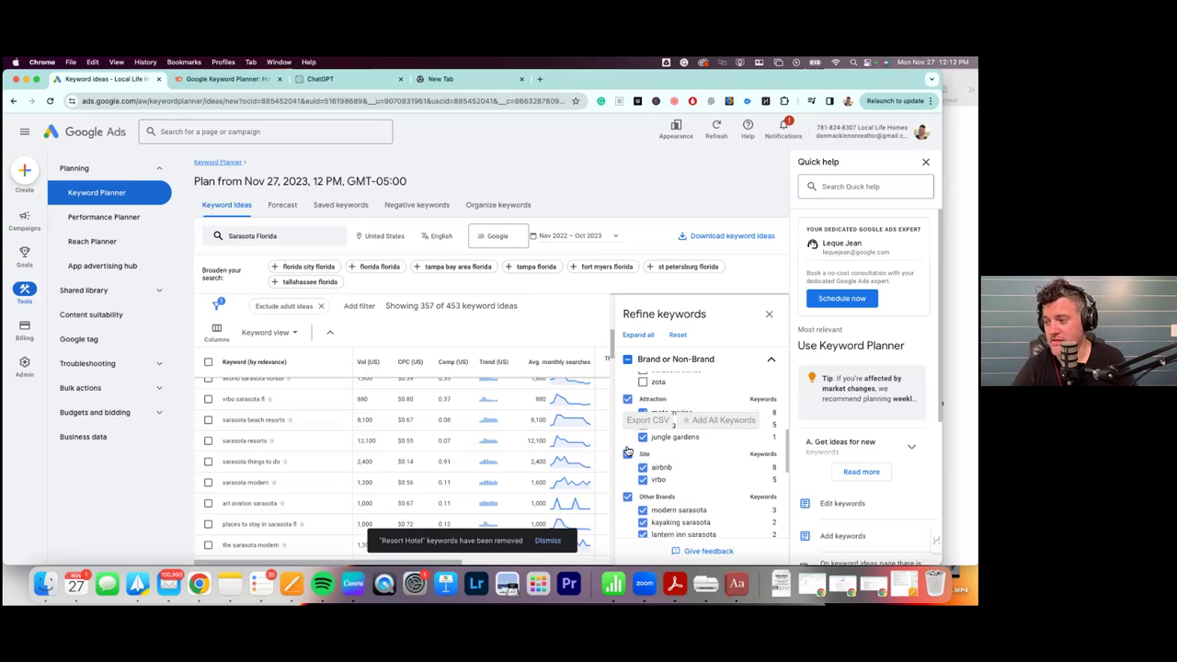
{"action": "scroll", "coordinate": [627, 450], "scroll_direction": "down", "scroll_amount": 1}
{"action": "left_click", "coordinate": [627, 450]}
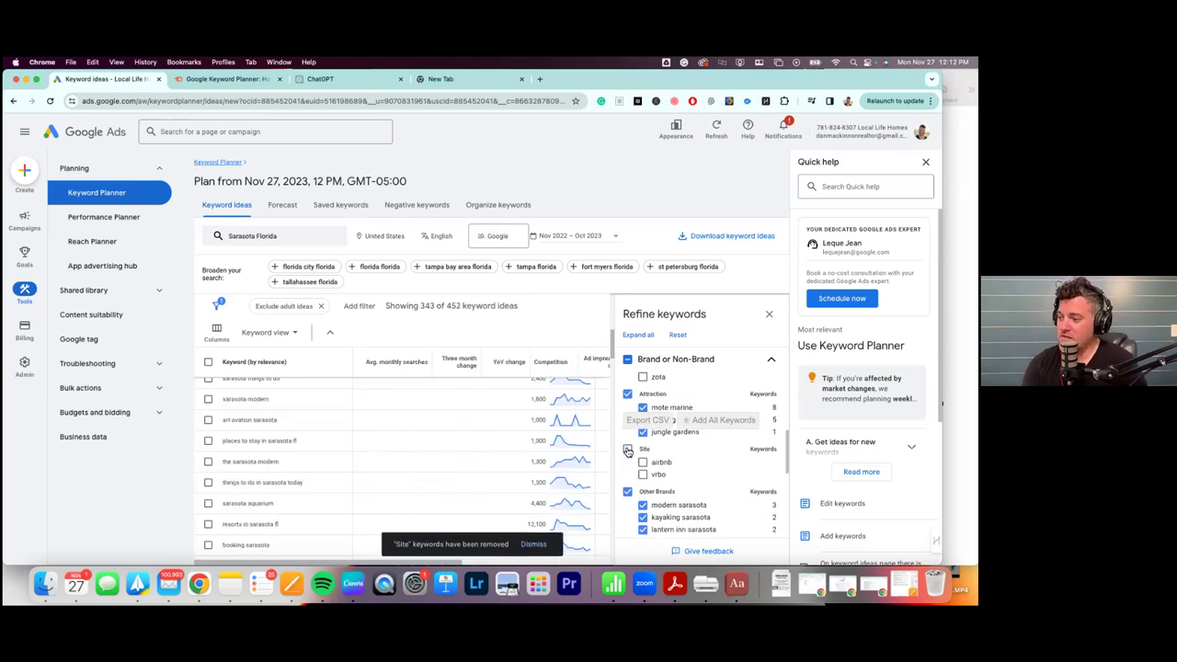
{"action": "scroll", "coordinate": [625, 451], "scroll_direction": "down", "scroll_amount": 1}
{"action": "scroll", "coordinate": [626, 451], "scroll_direction": "down", "scroll_amount": 2}
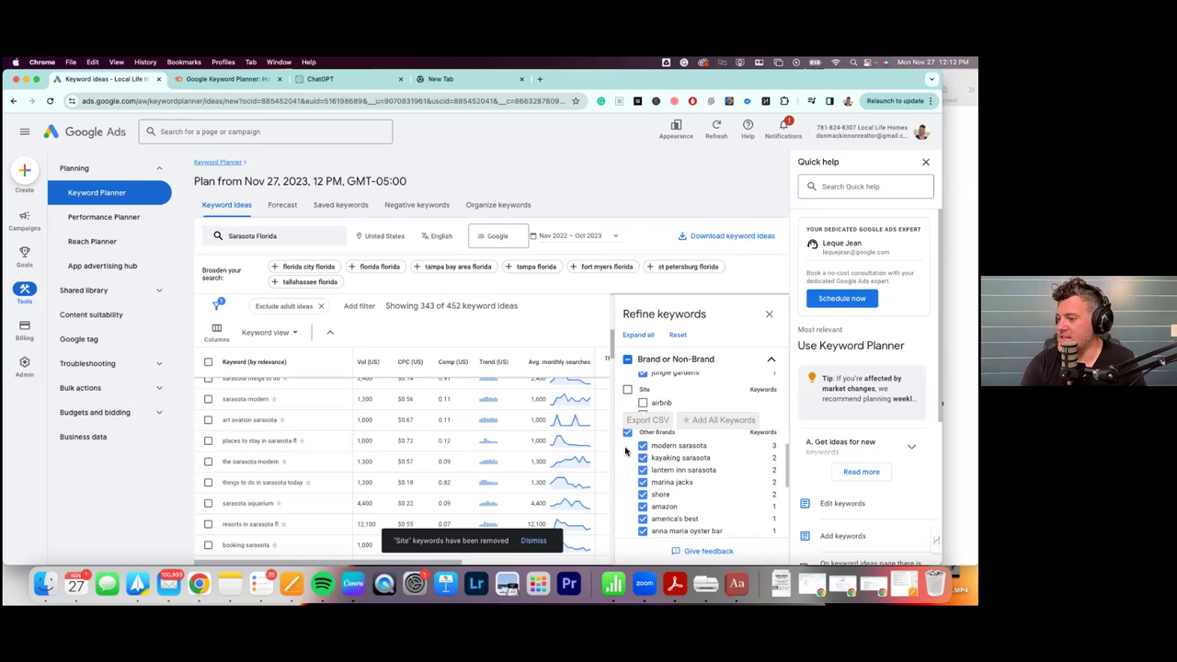
{"action": "left_click", "coordinate": [627, 432]}
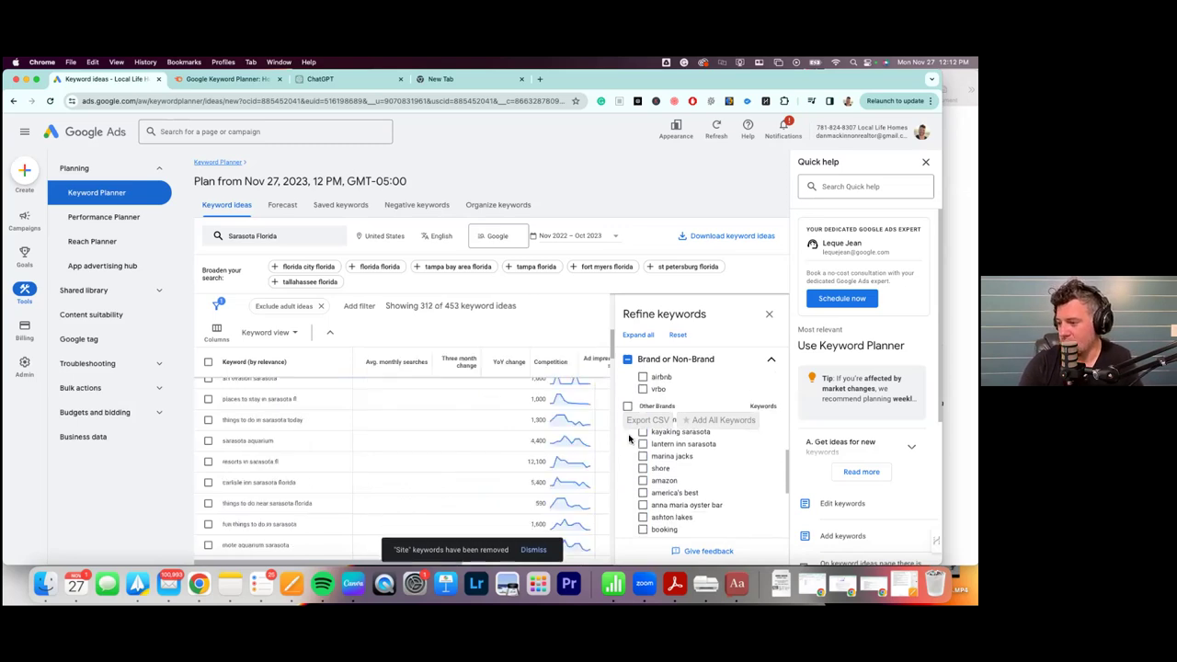
Exclude the whole Accommodation and Hotel refinement categories from the keyword ideas.
{"action": "scroll", "coordinate": [630, 439], "scroll_direction": "down", "scroll_amount": 2}
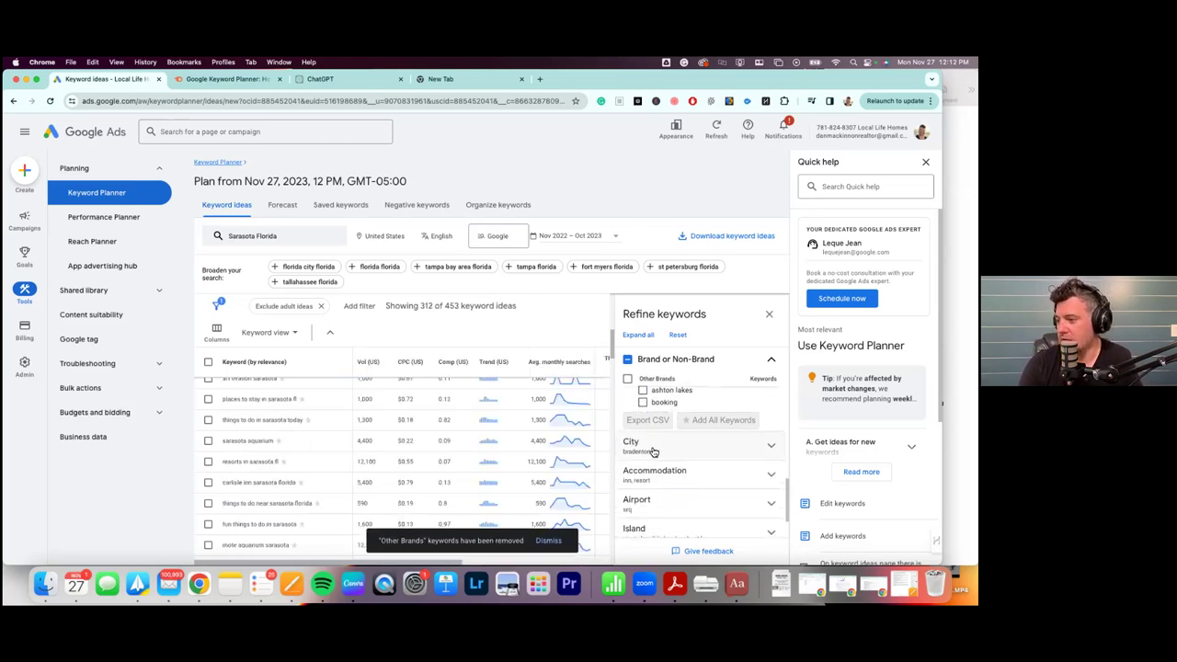
{"action": "left_click", "coordinate": [699, 476]}
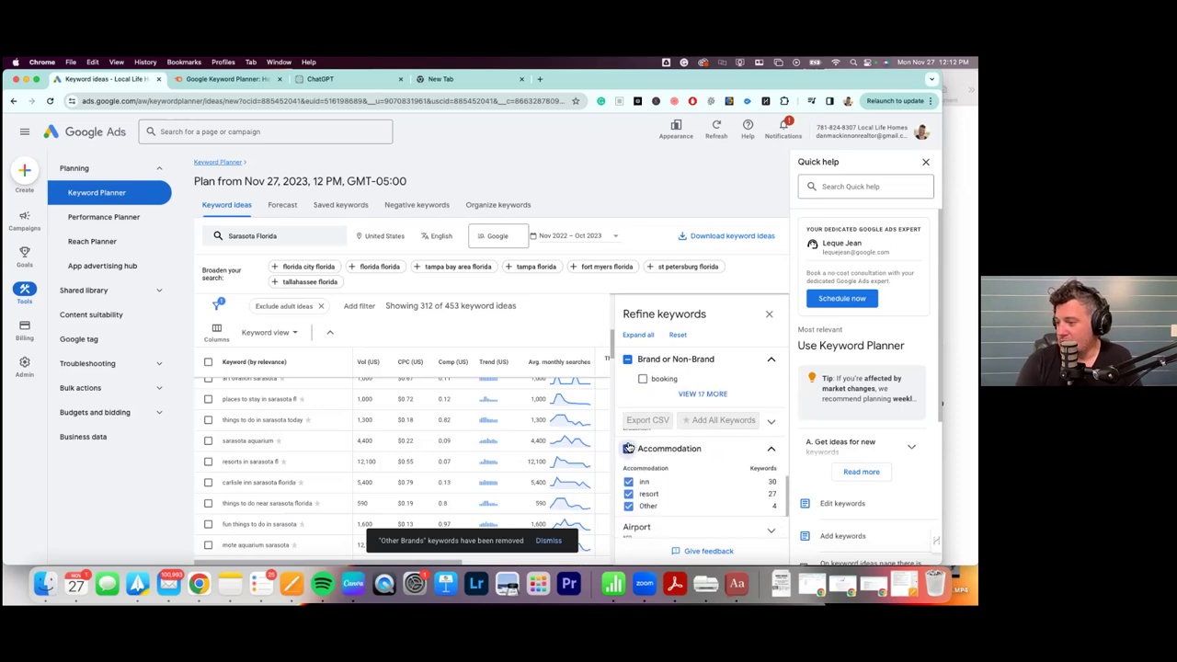
{"action": "left_click", "coordinate": [628, 446]}
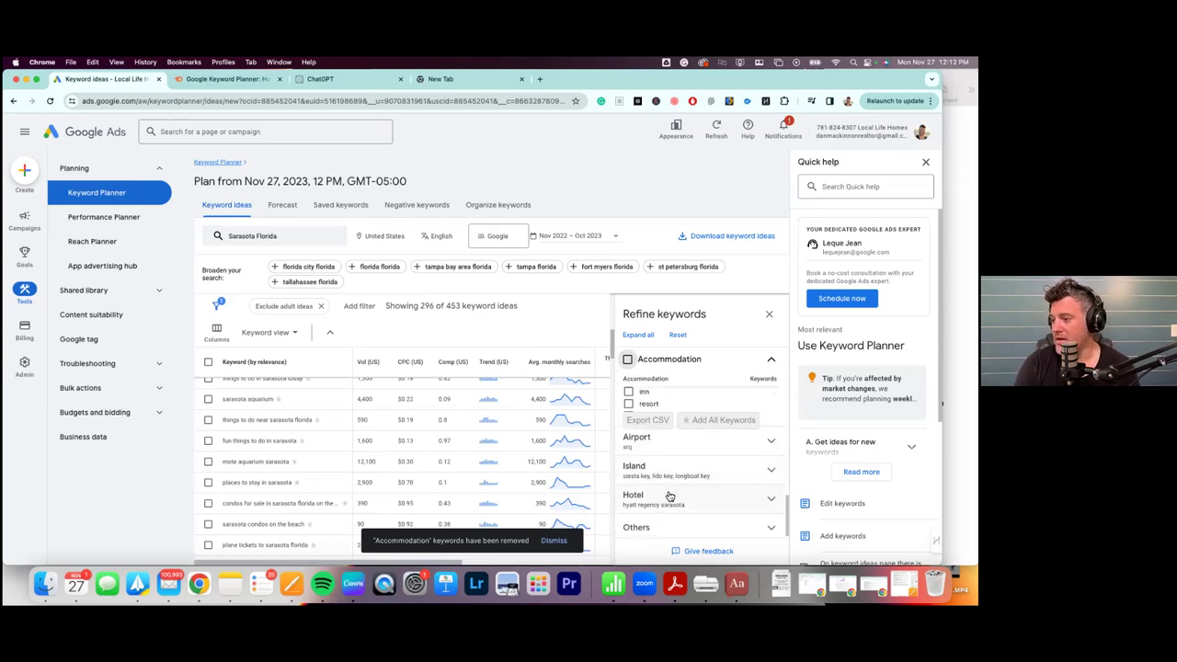
{"action": "left_click", "coordinate": [669, 496]}
{"action": "left_click", "coordinate": [628, 452]}
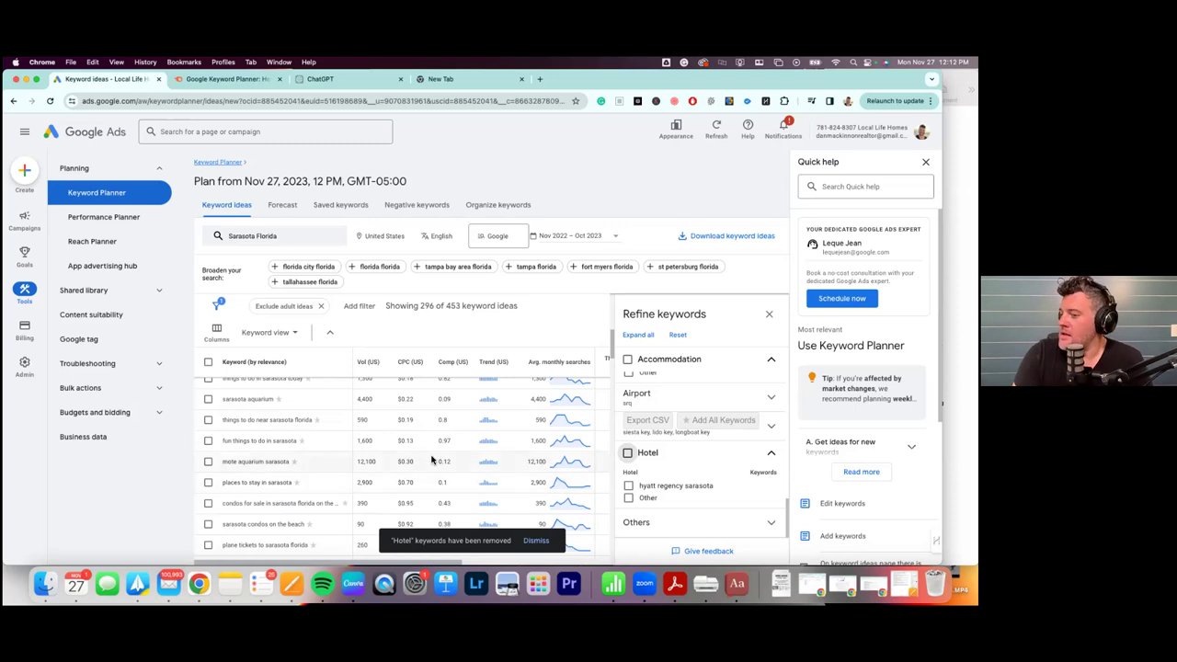
Look over the filtered keyword ideas and download them as a .csv file.
{"action": "scroll", "coordinate": [372, 426], "scroll_direction": "down", "scroll_amount": 2}
{"action": "scroll", "coordinate": [372, 426], "scroll_direction": "down", "scroll_amount": 1}
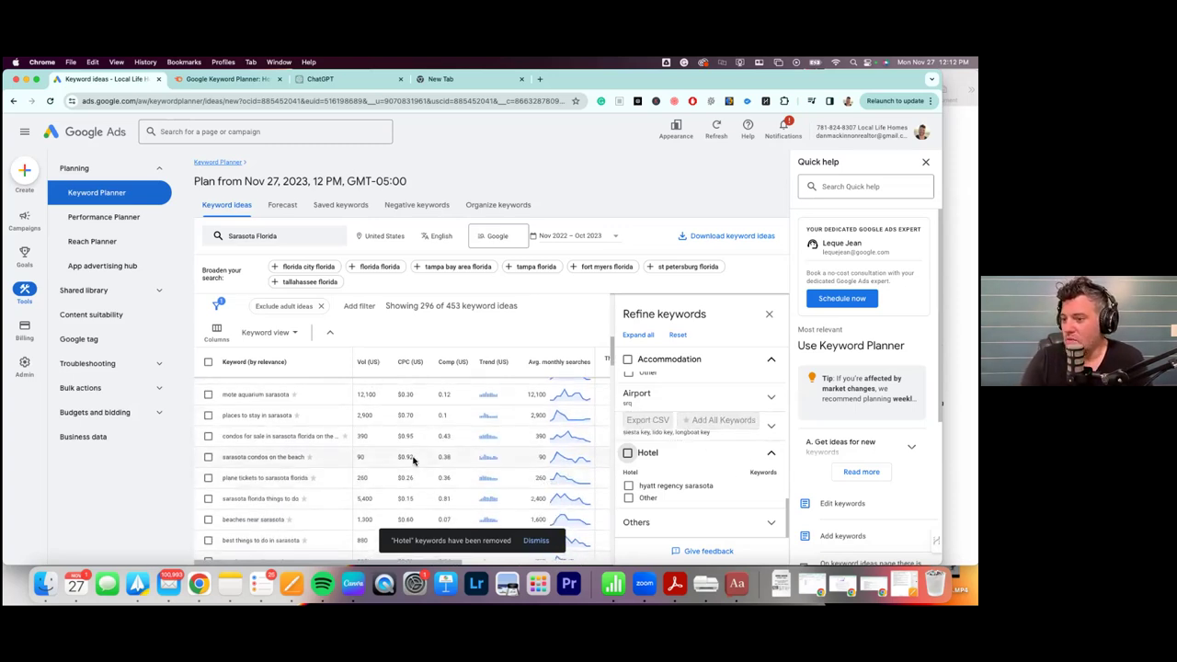
{"action": "scroll", "coordinate": [414, 460], "scroll_direction": "down", "scroll_amount": 1}
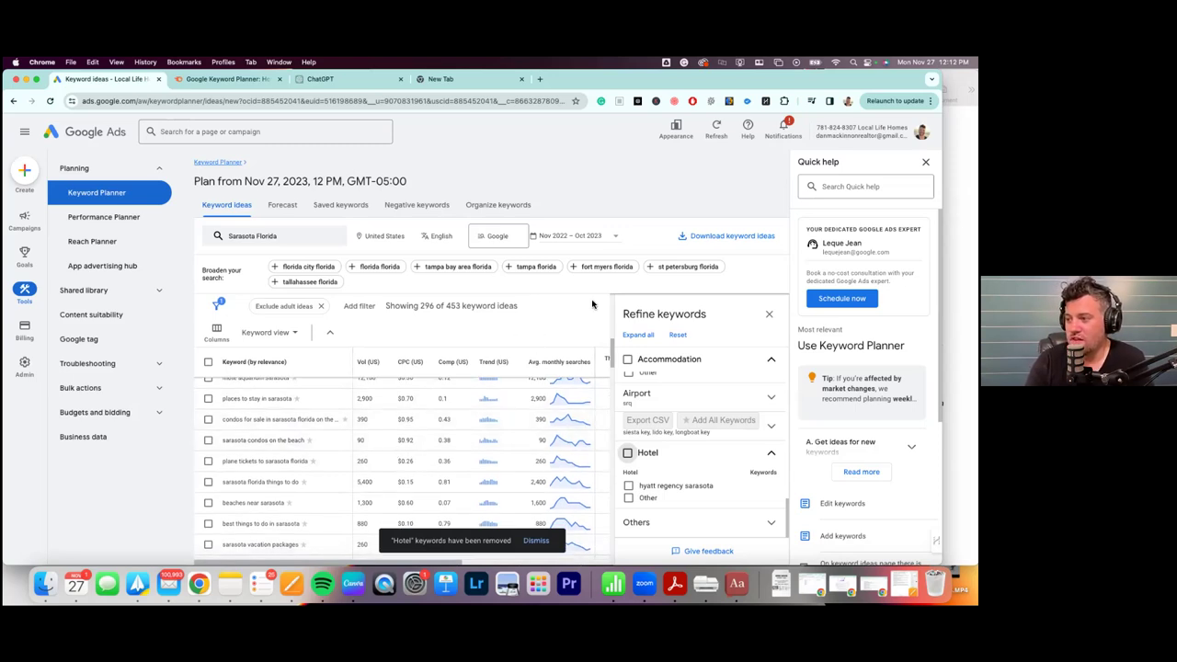
{"action": "left_click", "coordinate": [724, 238]}
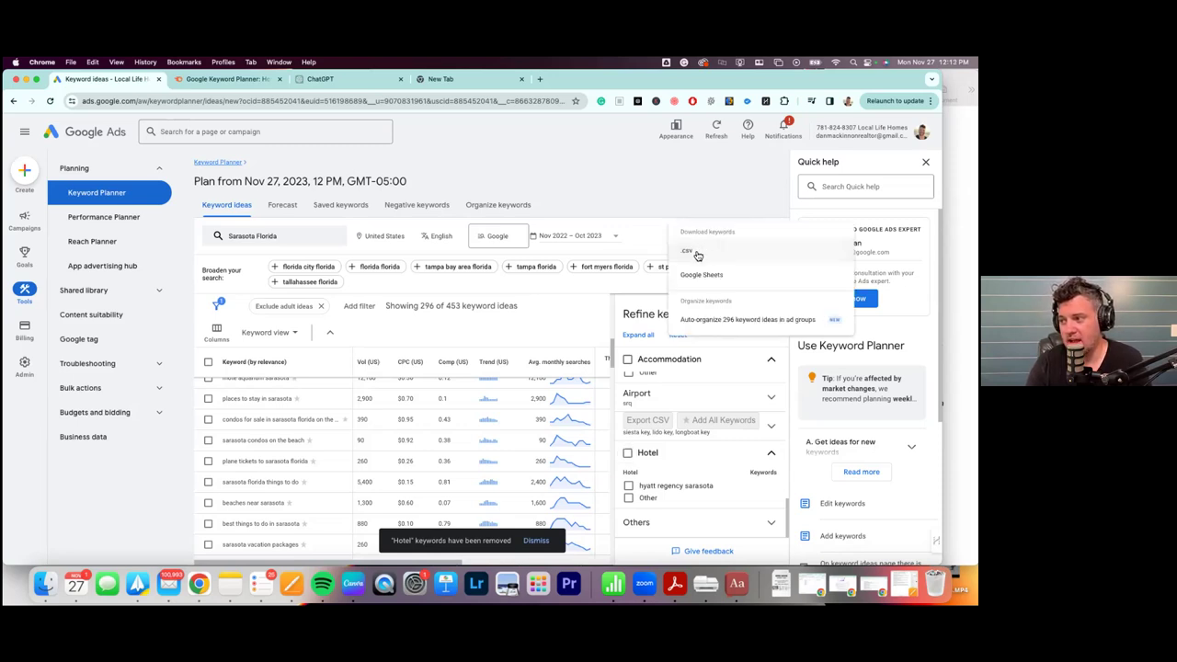
{"action": "left_click", "coordinate": [697, 256]}
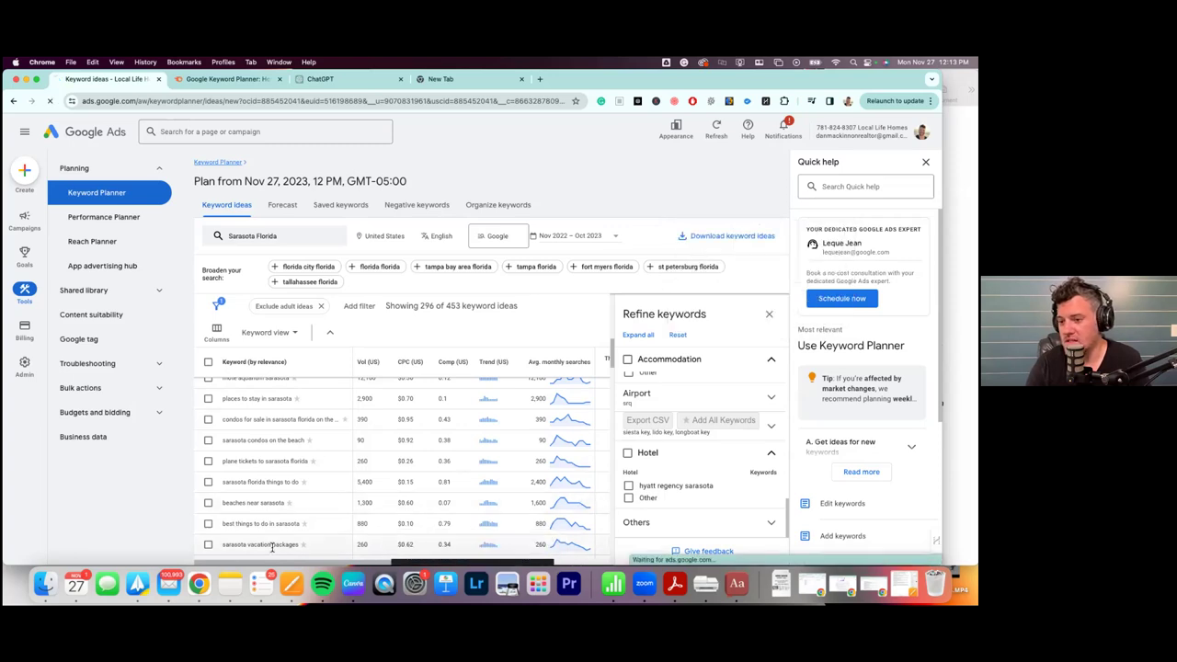
Open the downloaded keyword stats file in Numbers and select the average monthly searches cell for "sarasota florida".
{"action": "left_click", "coordinate": [780, 579]}
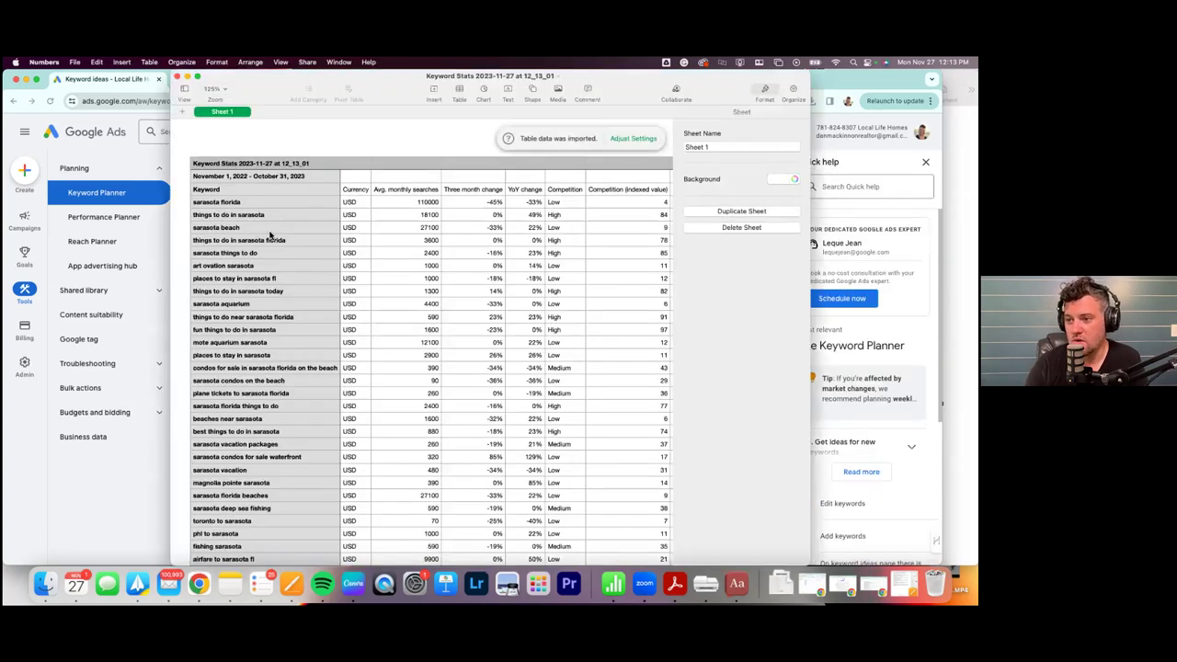
{"action": "left_click", "coordinate": [433, 205]}
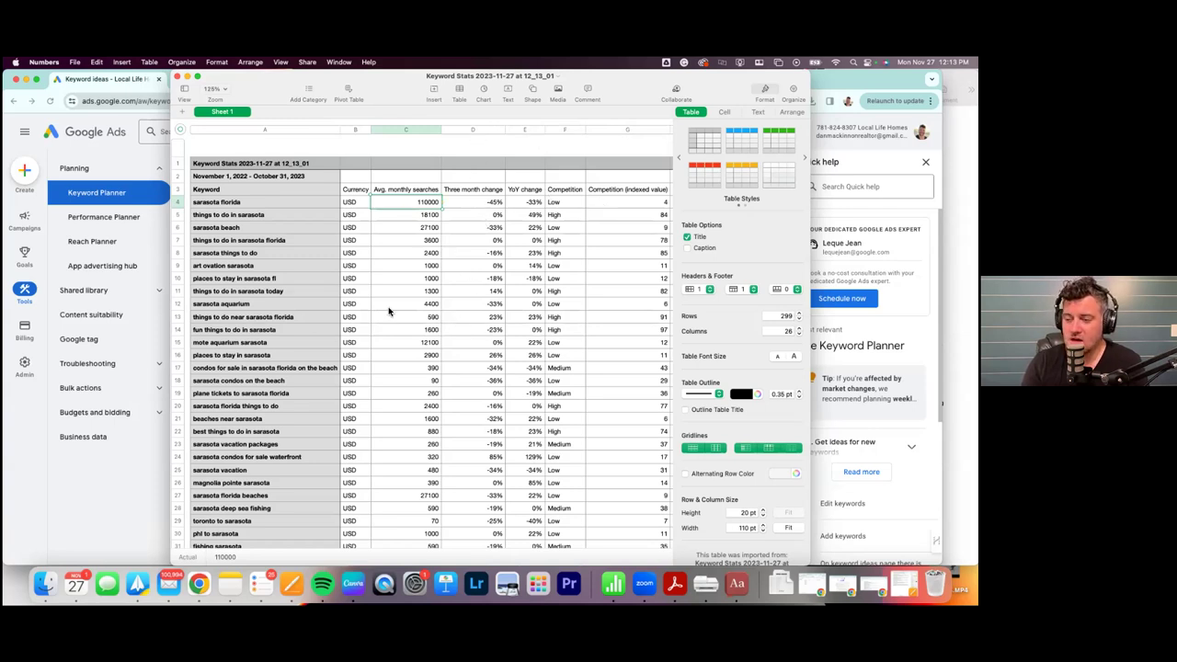
Look over the exported keywords in the spreadsheet and switch back to the keyword ideas in Chrome.
{"action": "left_click", "coordinate": [239, 204]}
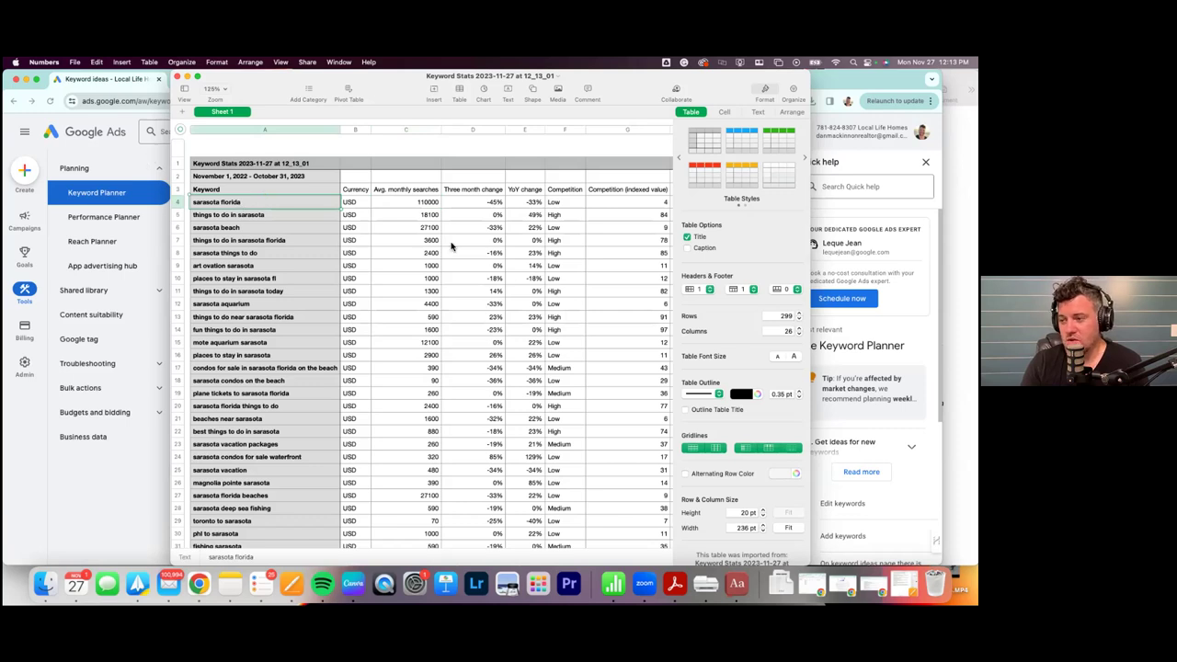
{"action": "scroll", "coordinate": [450, 245], "scroll_direction": "down", "scroll_amount": 10}
{"action": "left_click", "coordinate": [169, 166]}
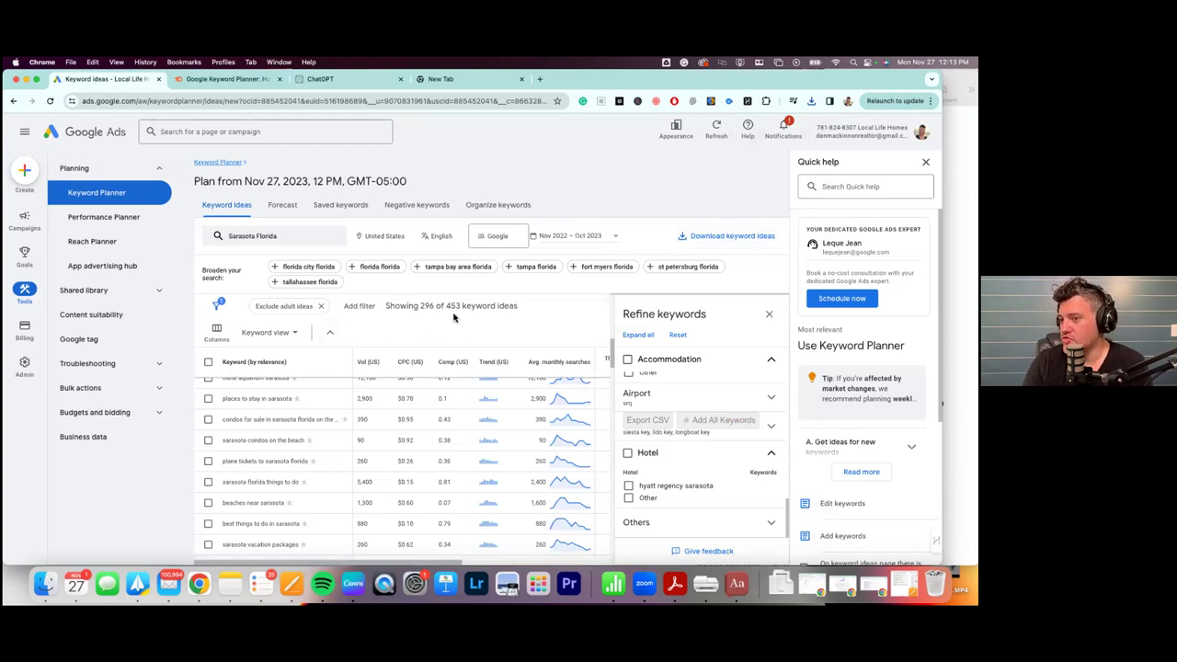
Select every keyword idea on the current results page and copy them to the clipboard.
{"action": "scroll", "coordinate": [453, 317], "scroll_direction": "up", "scroll_amount": 10}
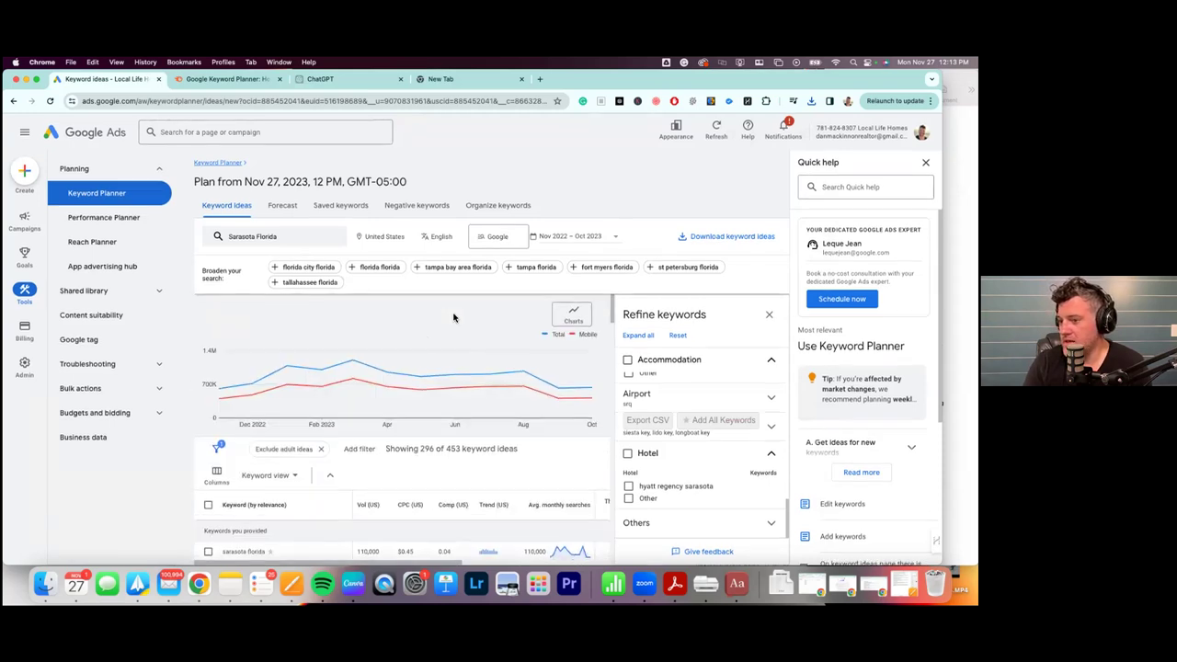
{"action": "left_click", "coordinate": [208, 504]}
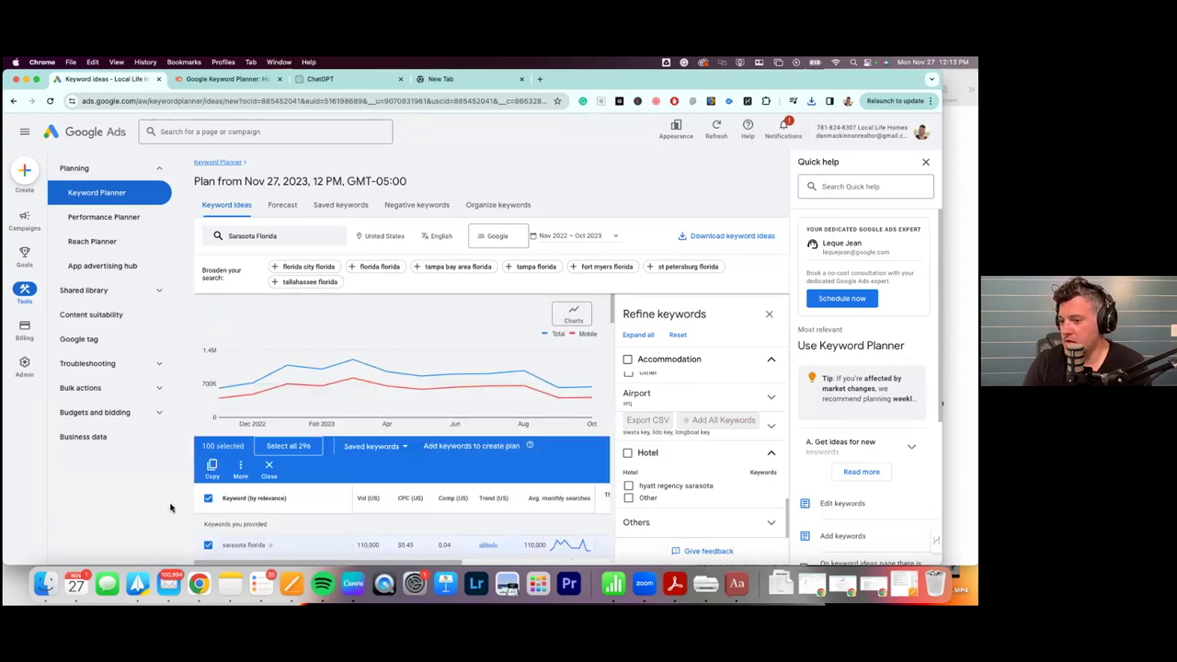
{"action": "left_click", "coordinate": [212, 468]}
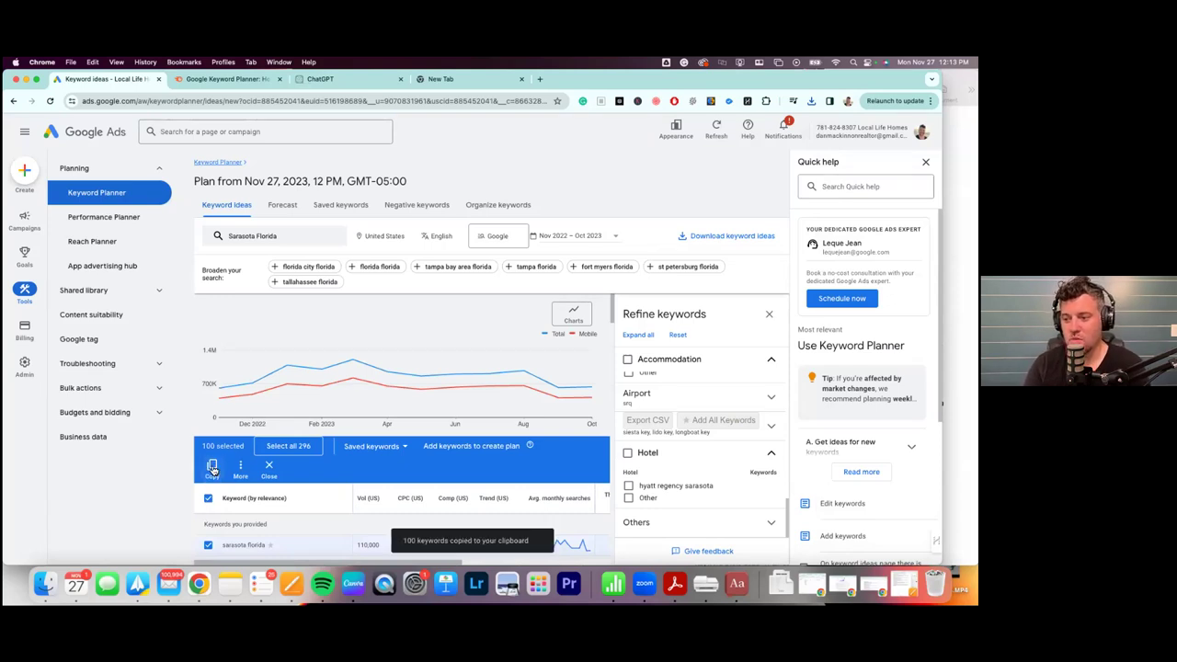
Try extending the selection to all 296 keyword ideas for copying, and clear the selection.
{"action": "left_click", "coordinate": [287, 445]}
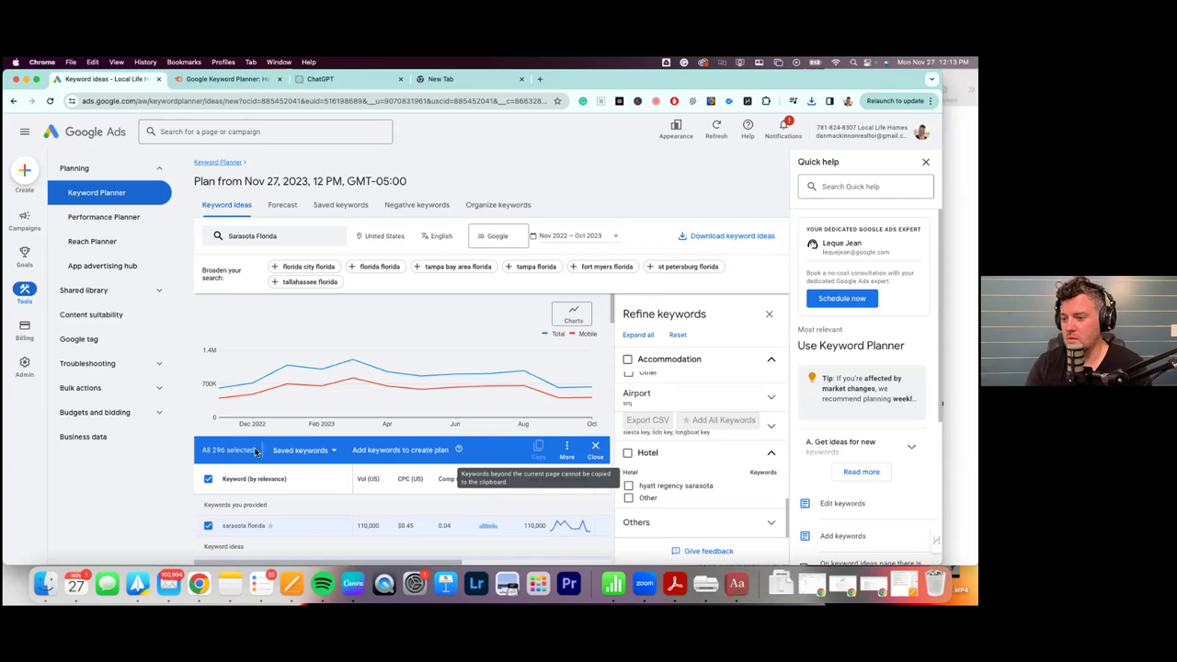
{"action": "left_click", "coordinate": [317, 455]}
{"action": "left_click", "coordinate": [232, 455]}
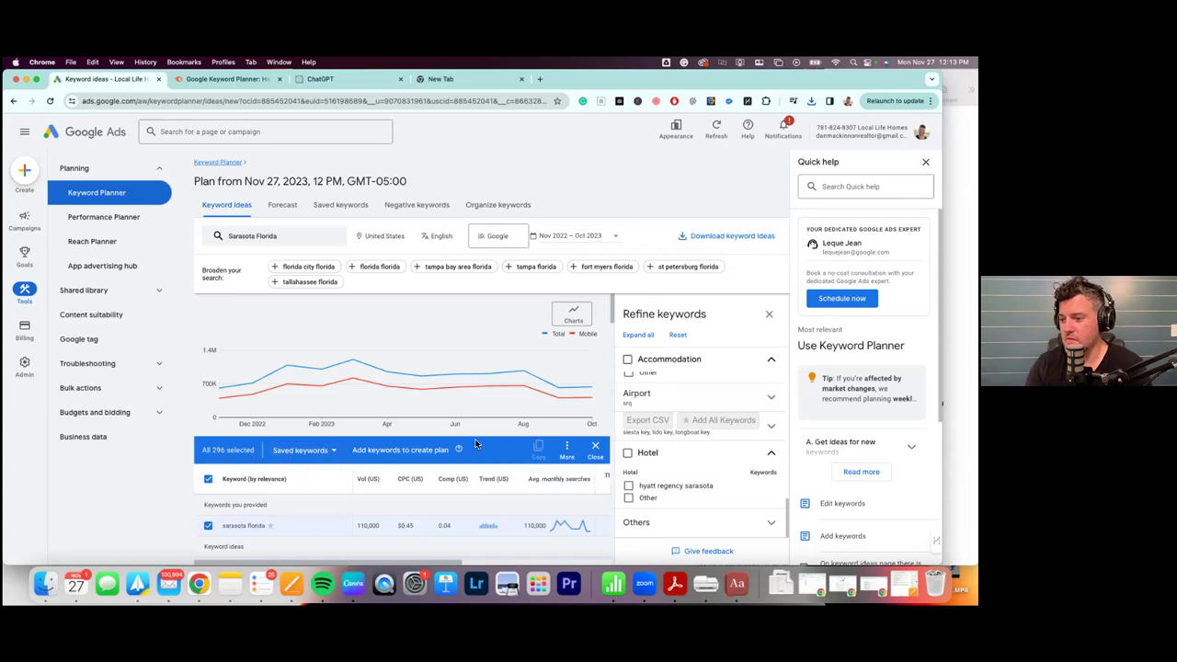
{"action": "left_click", "coordinate": [594, 447]}
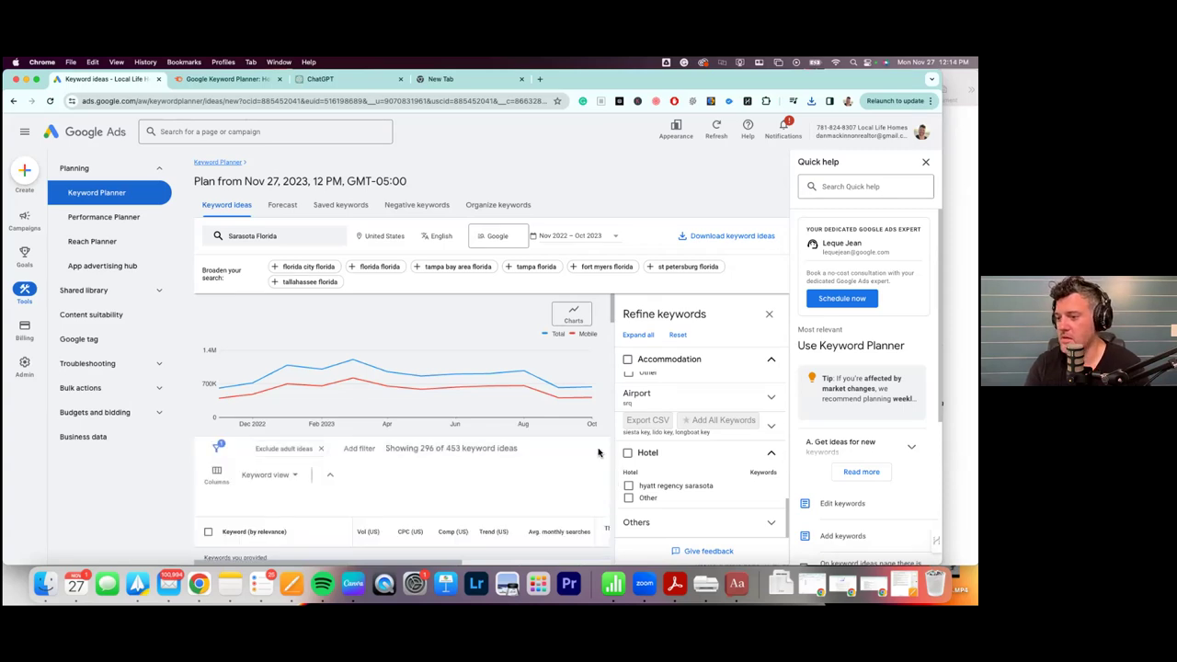
Reselect the current page of keyword ideas and copy the keywords again.
{"action": "left_click", "coordinate": [208, 506]}
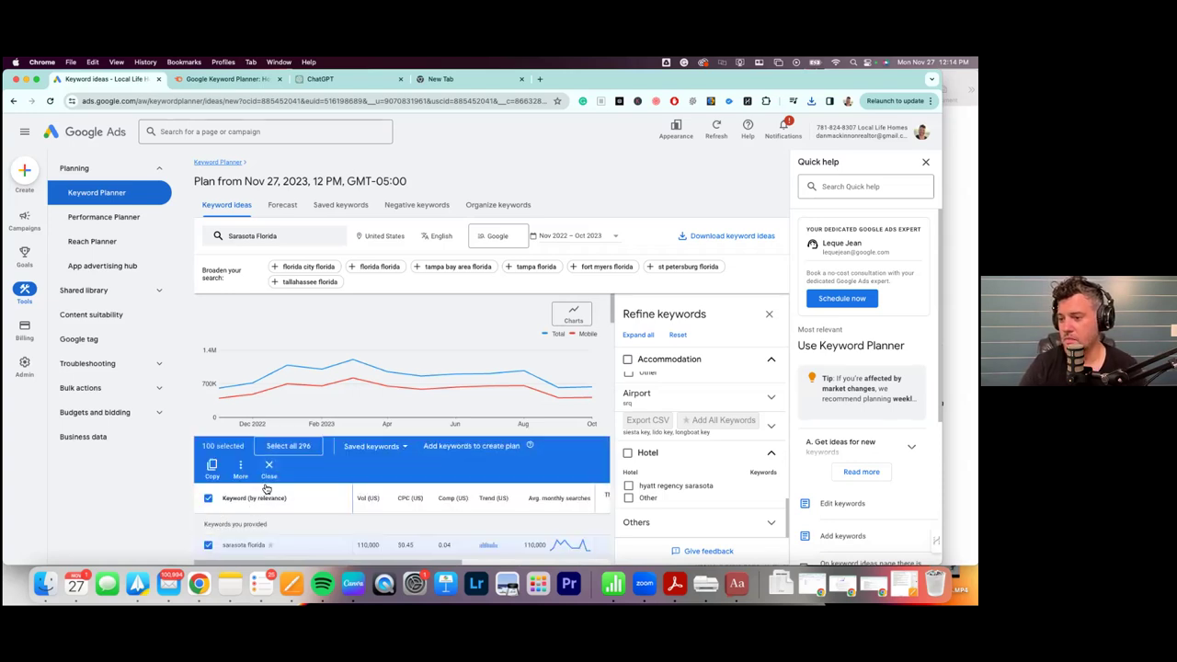
{"action": "left_click", "coordinate": [212, 467]}
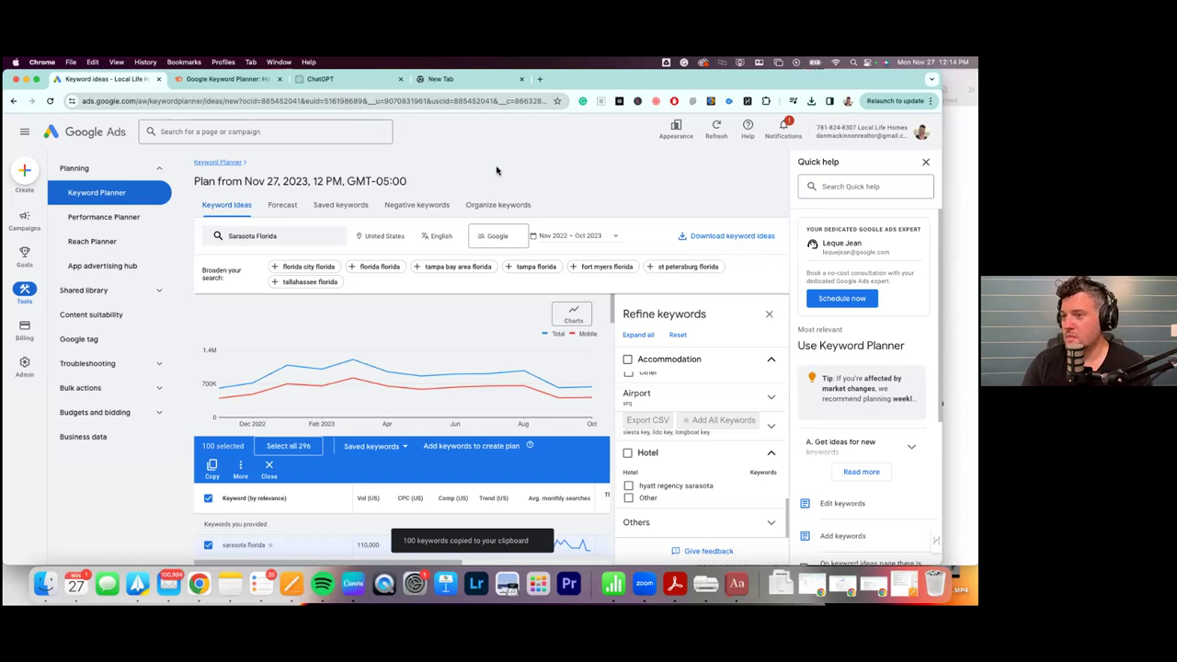
Switch to the Howtoblog_keyword_research document in Pages and review the steps listed under Keyword Research.
{"action": "left_click_drag", "start_coordinate": [230, 80], "coordinate": [230, 128]}
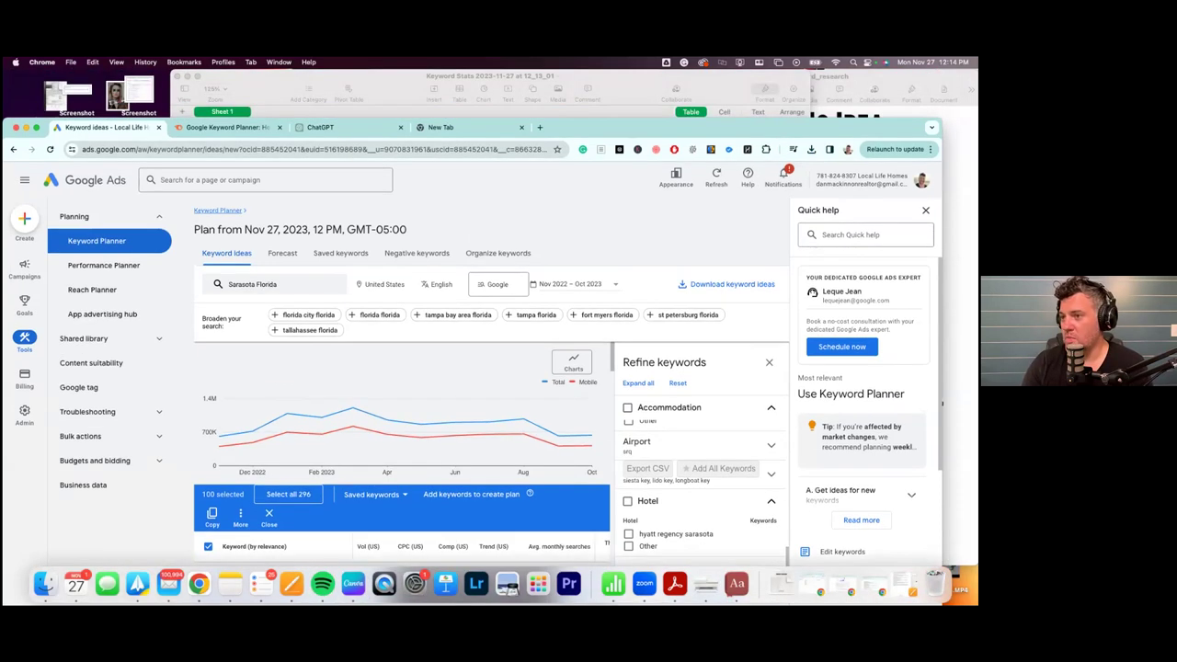
{"action": "left_click", "coordinate": [941, 403]}
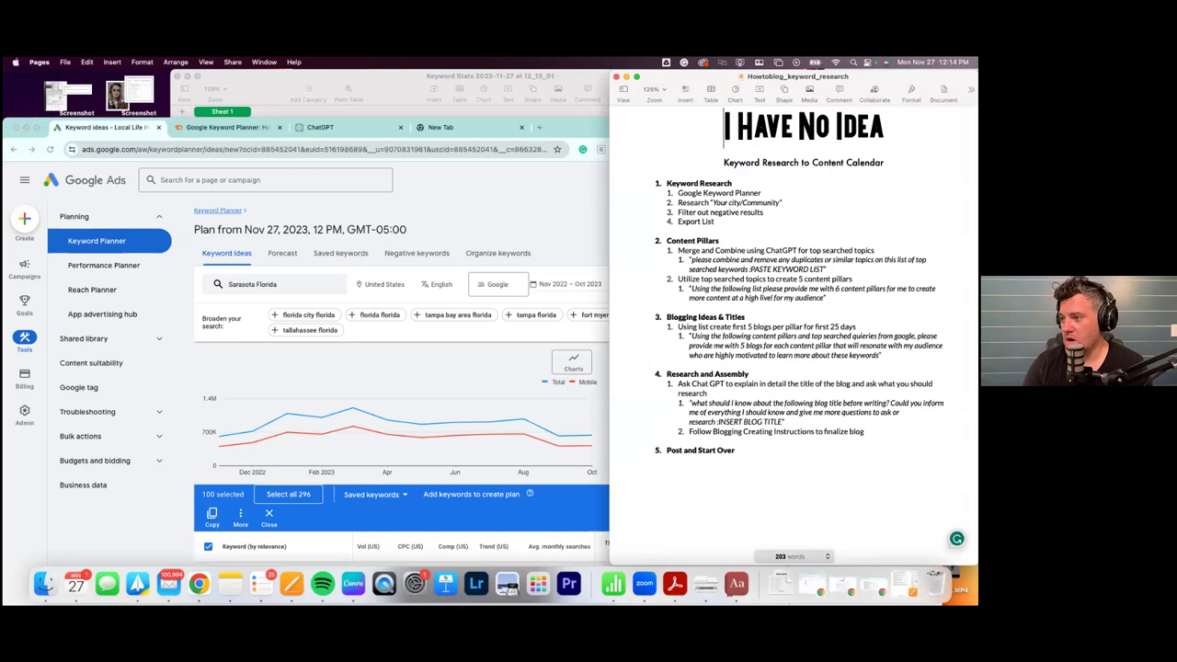
{"action": "double_click", "coordinate": [689, 193]}
{"action": "triple_click", "coordinate": [690, 195]}
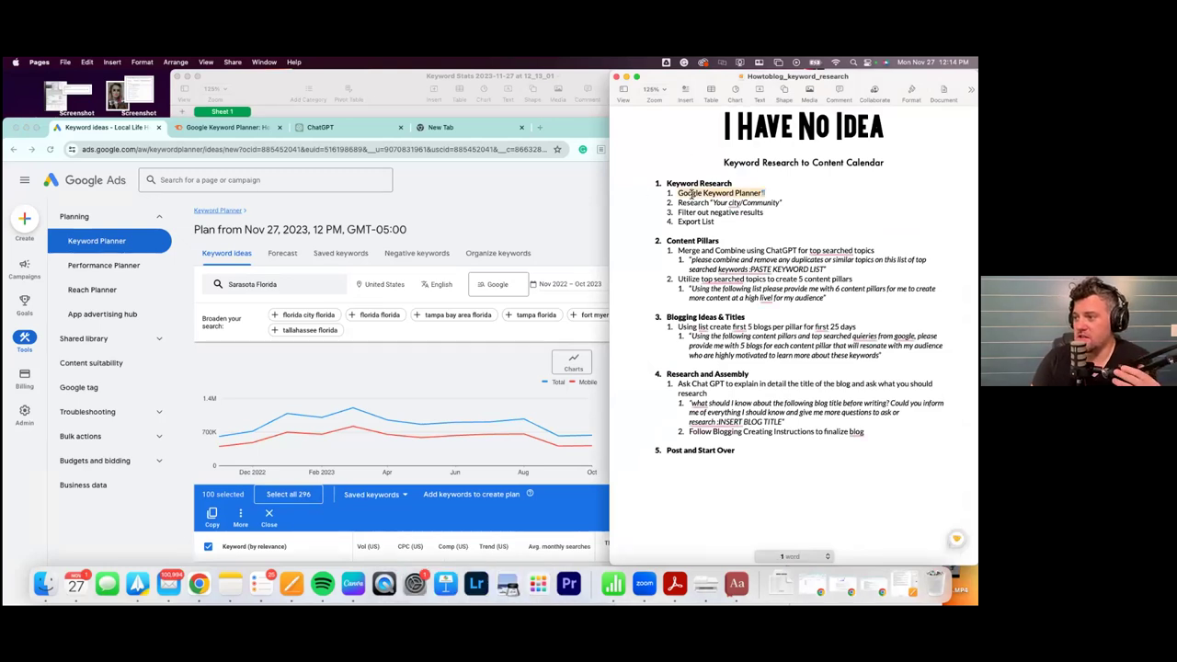
{"action": "left_click", "coordinate": [727, 210]}
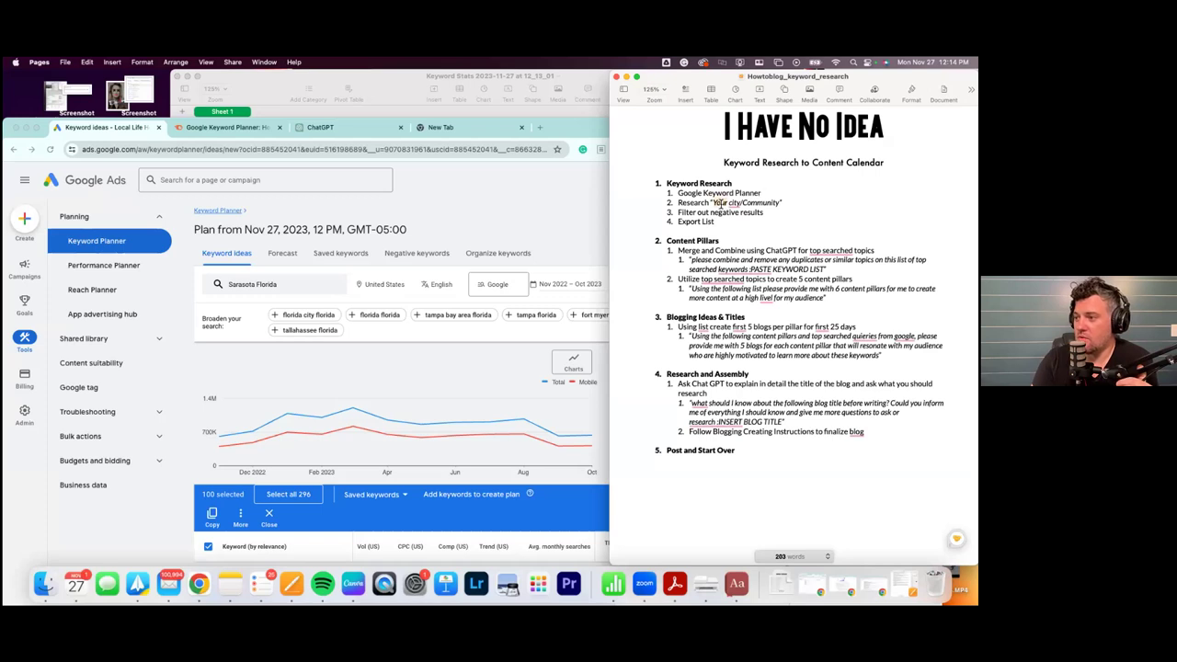
{"action": "triple_click", "coordinate": [718, 203]}
{"action": "key", "text": "Right"}
{"action": "triple_click", "coordinate": [759, 215]}
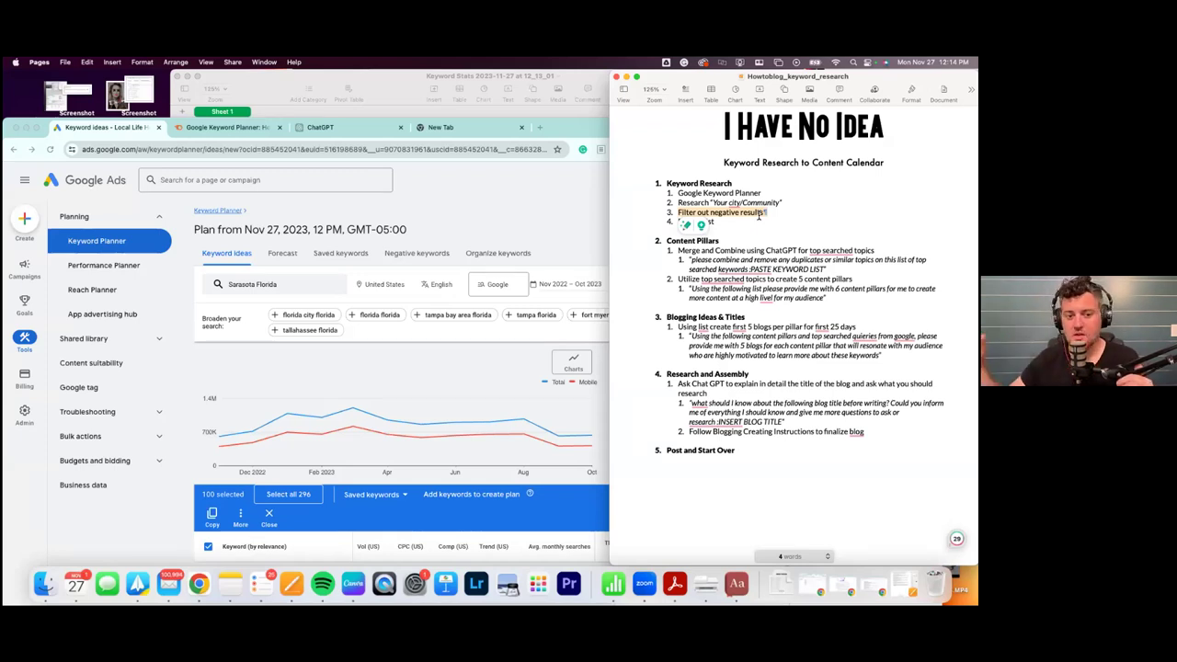
{"action": "key", "text": "Right"}
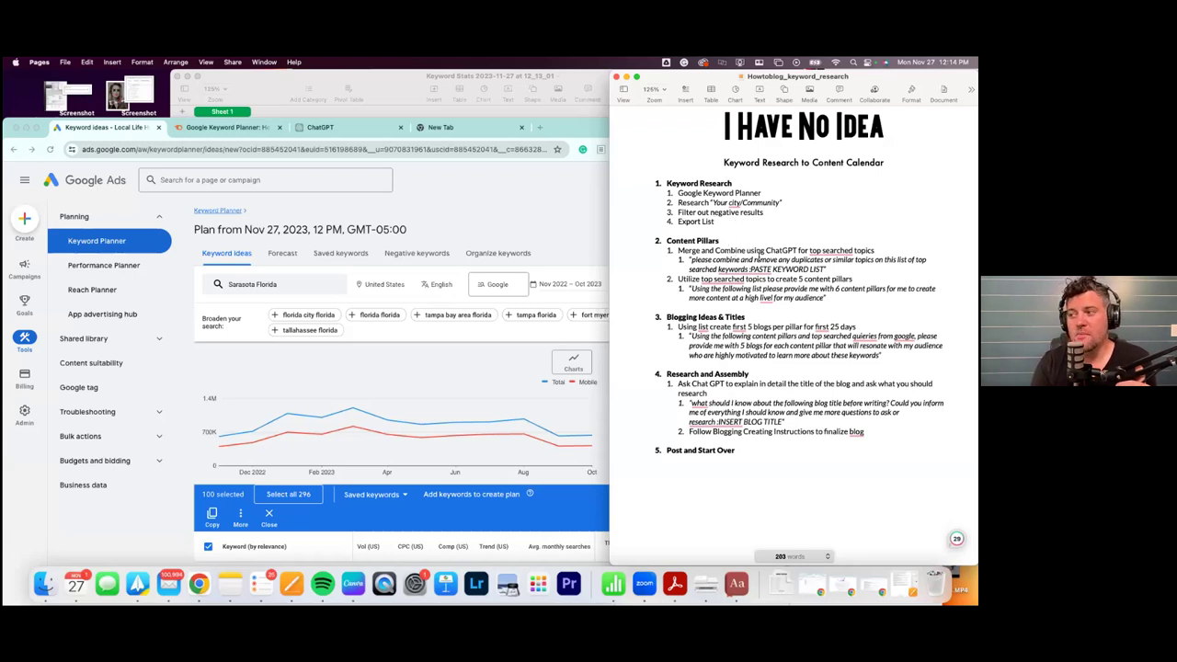
Open ChatGPT in Chrome and look over its prompt templates.
{"action": "left_click", "coordinate": [497, 202]}
{"action": "left_click", "coordinate": [342, 133]}
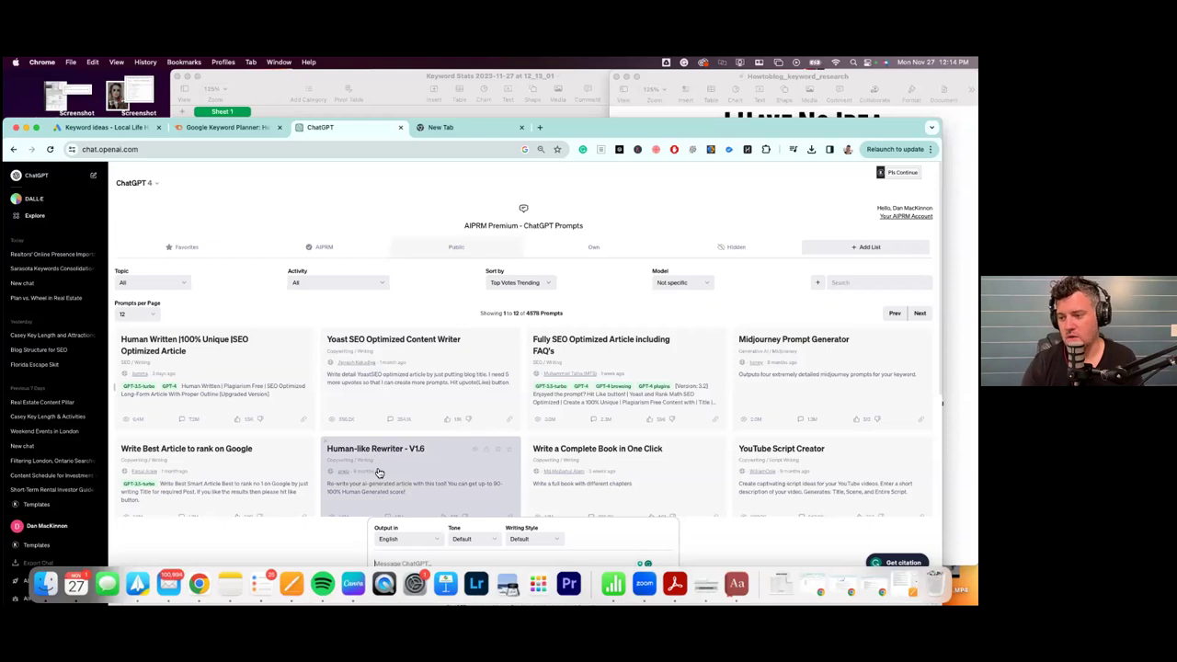
{"action": "scroll", "coordinate": [376, 473], "scroll_direction": "down", "scroll_amount": 3}
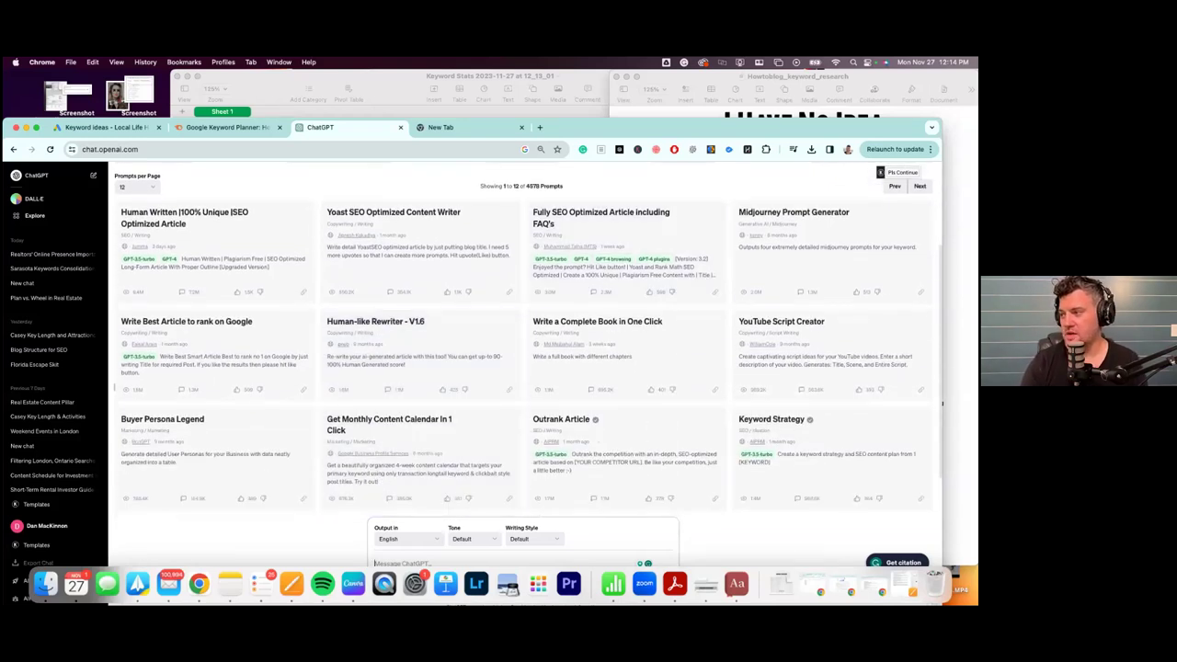
{"action": "left_click", "coordinate": [800, 81]}
Open Notes, move its window to Desktop 2, and paste the copied keywords into a new note.
{"action": "left_click", "coordinate": [230, 583]}
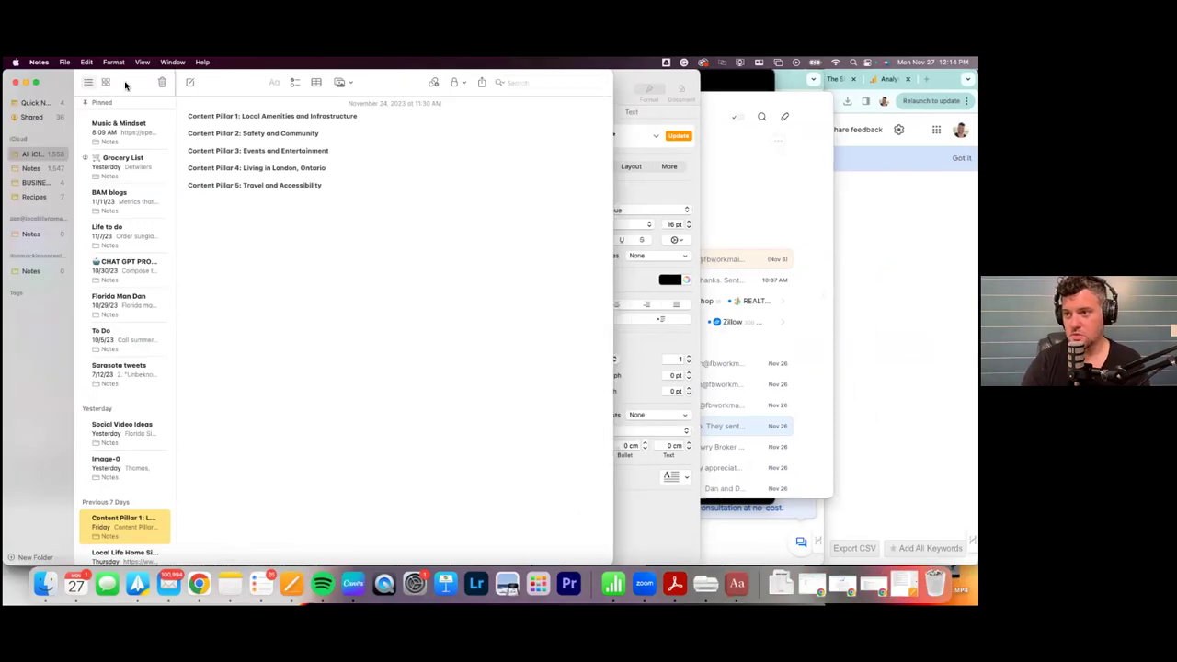
{"action": "left_click_drag", "start_coordinate": [123, 84], "coordinate": [223, 103]}
{"action": "key", "text": "ctrl+Up"}
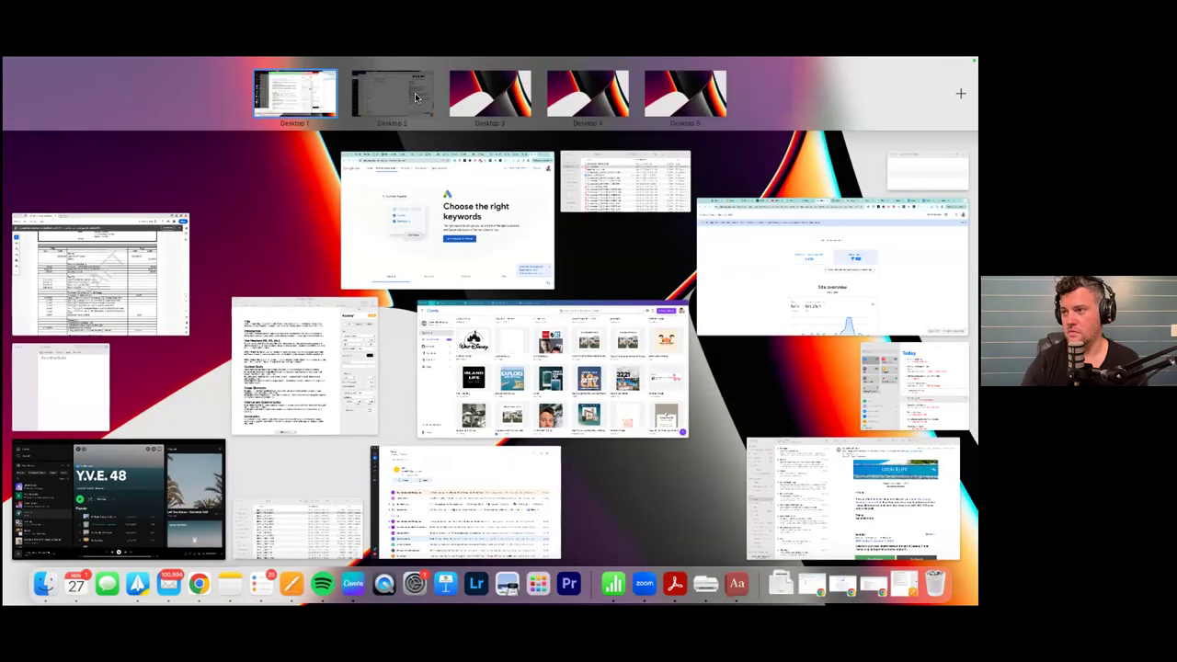
{"action": "left_click", "coordinate": [448, 109]}
{"action": "key", "text": "super+n"}
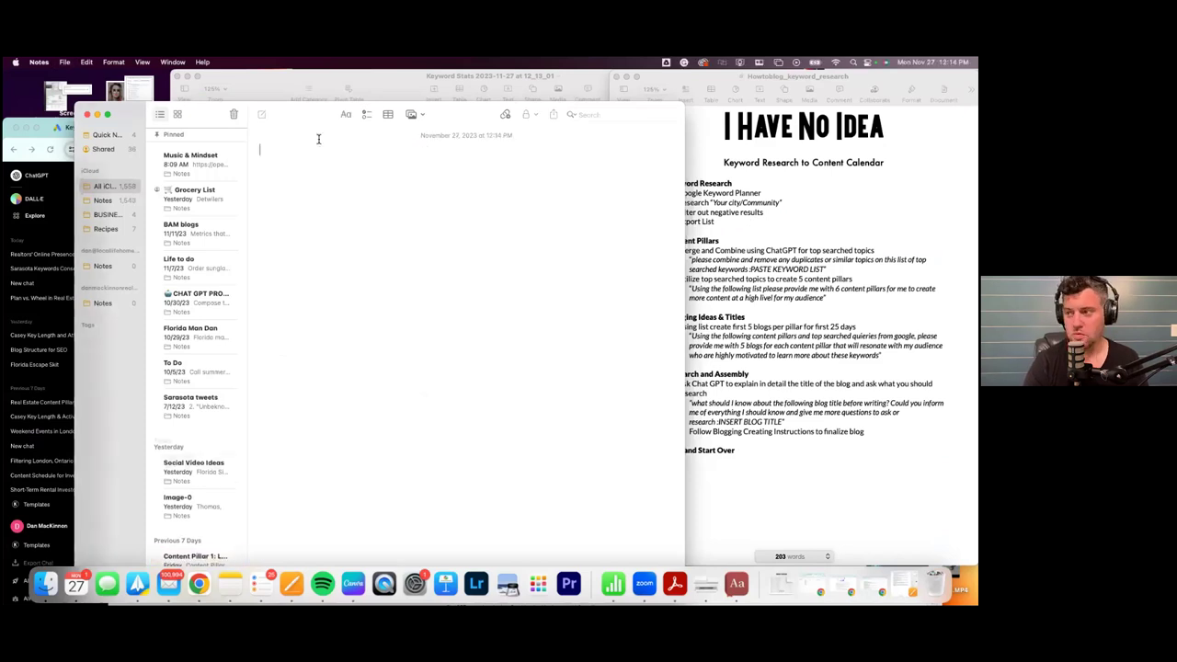
{"action": "key", "text": "super+v"}
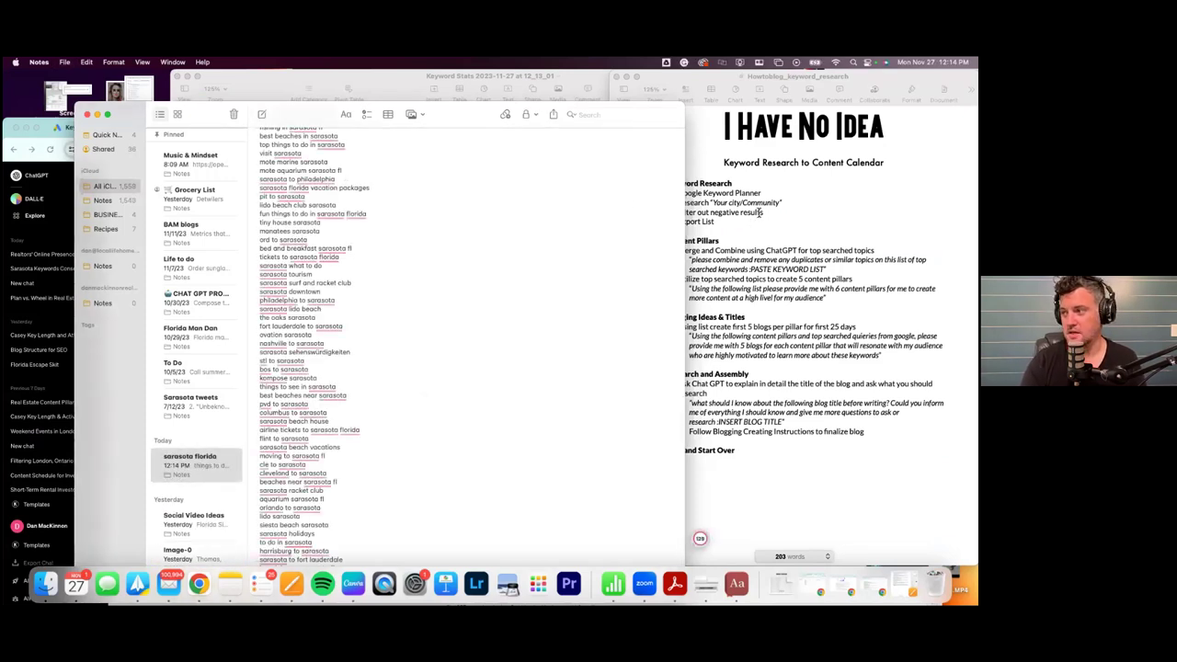
Copy the "please combine and remove any duplicates or similar topics" prompt from the Content Pillars section in Pages.
{"action": "left_click", "coordinate": [700, 538]}
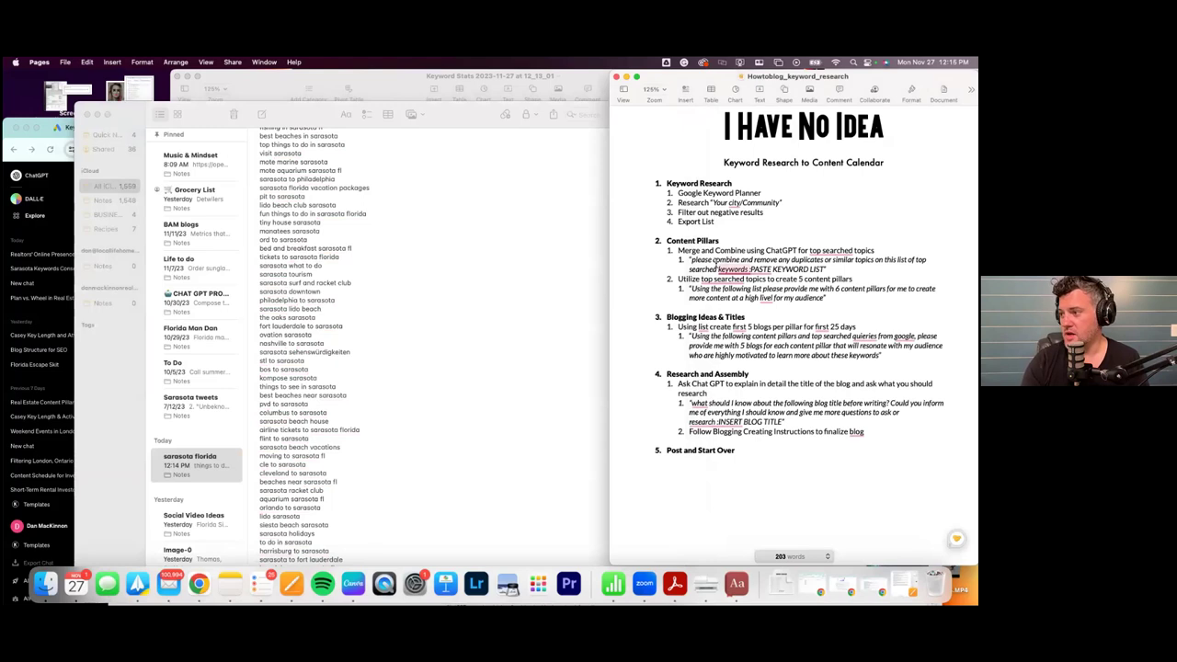
{"action": "left_click_drag", "start_coordinate": [692, 259], "coordinate": [392, 154]}
{"action": "key", "text": "super+c"}
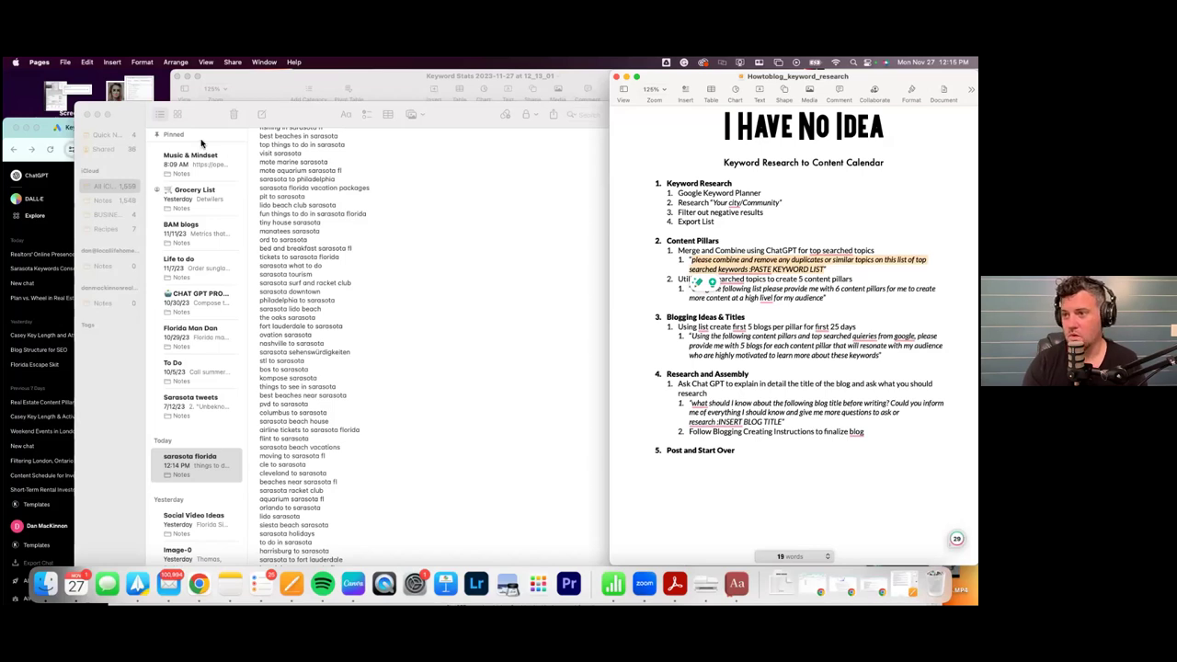
Paste the prompt into the ChatGPT message in Chrome and remove the "PASTE KEYWORD LIST" placeholder after the colon.
{"action": "left_click_drag", "start_coordinate": [75, 216], "coordinate": [61, 218]}
{"action": "left_click", "coordinate": [59, 182]}
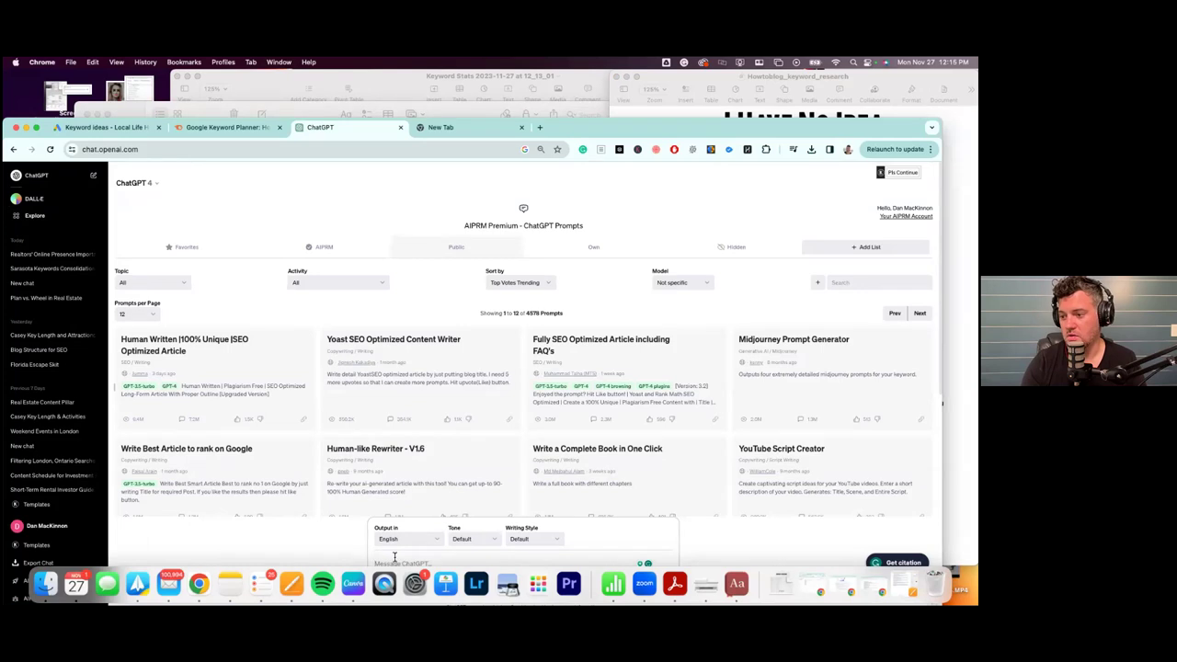
{"action": "left_click_drag", "start_coordinate": [638, 130], "coordinate": [639, 99]}
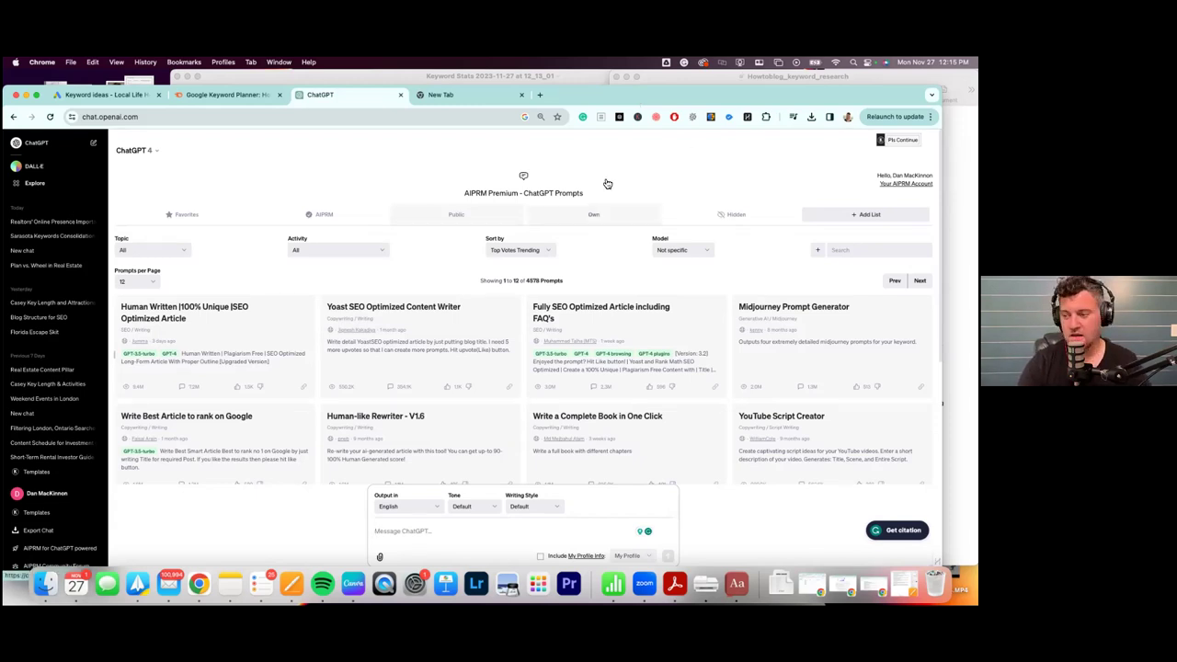
{"action": "key", "text": "super+v"}
{"action": "key", "text": "BackSpace"}
{"action": "key", "text": "BackSpace"}
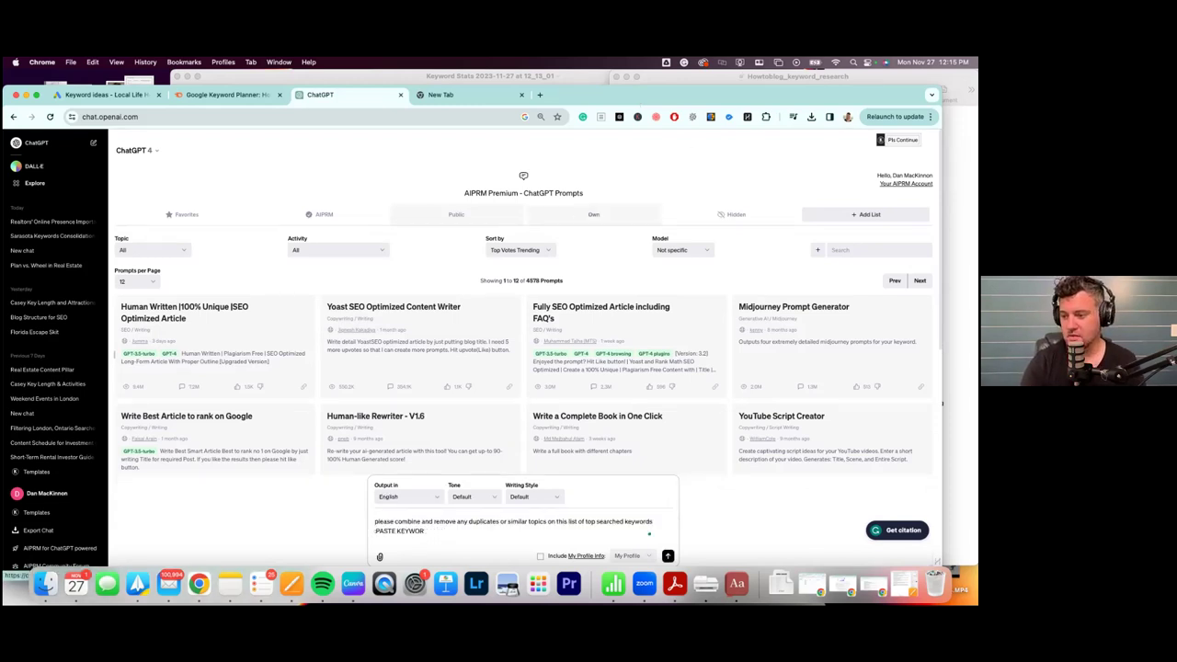
{"action": "key", "text": "BackSpace"}
{"action": "key", "text": "BackSpace"}
{"action": "key", "text": "BackSpace"}
{"action": "key", "text": "BackSpace"}
{"action": "key", "text": "BackSpace"}
{"action": "key", "text": "BackSpace"}
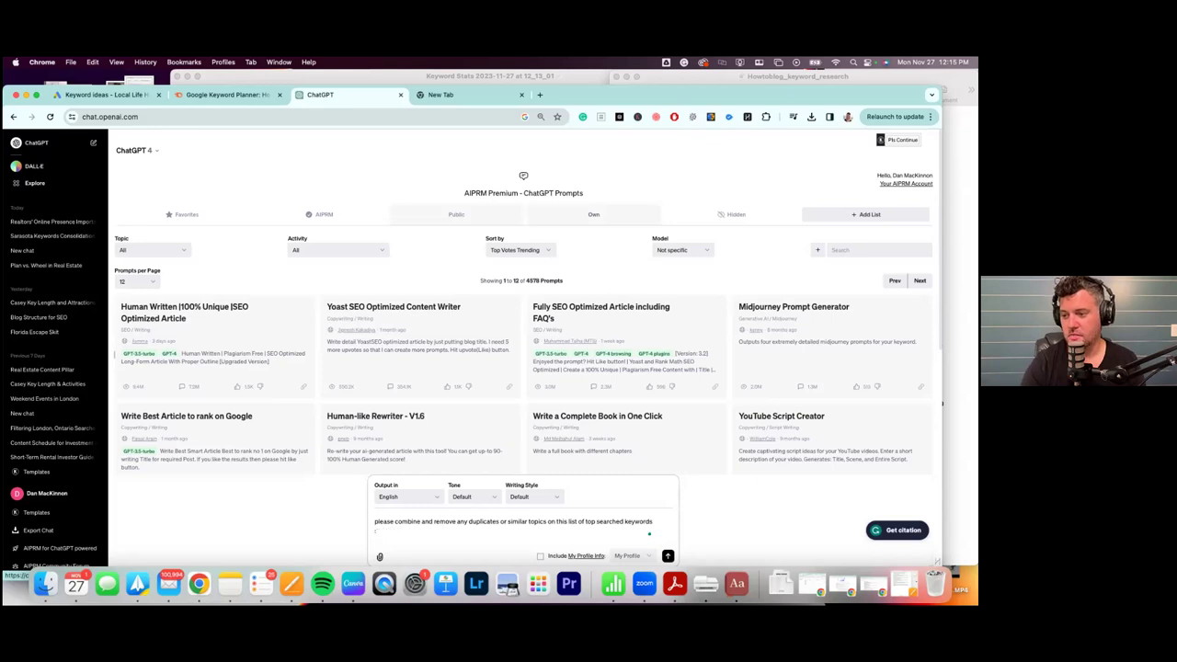
Copy the full keyword list from Notes into the ChatGPT prompt, send it, and look over the grouped topics.
{"action": "left_click", "coordinate": [229, 583]}
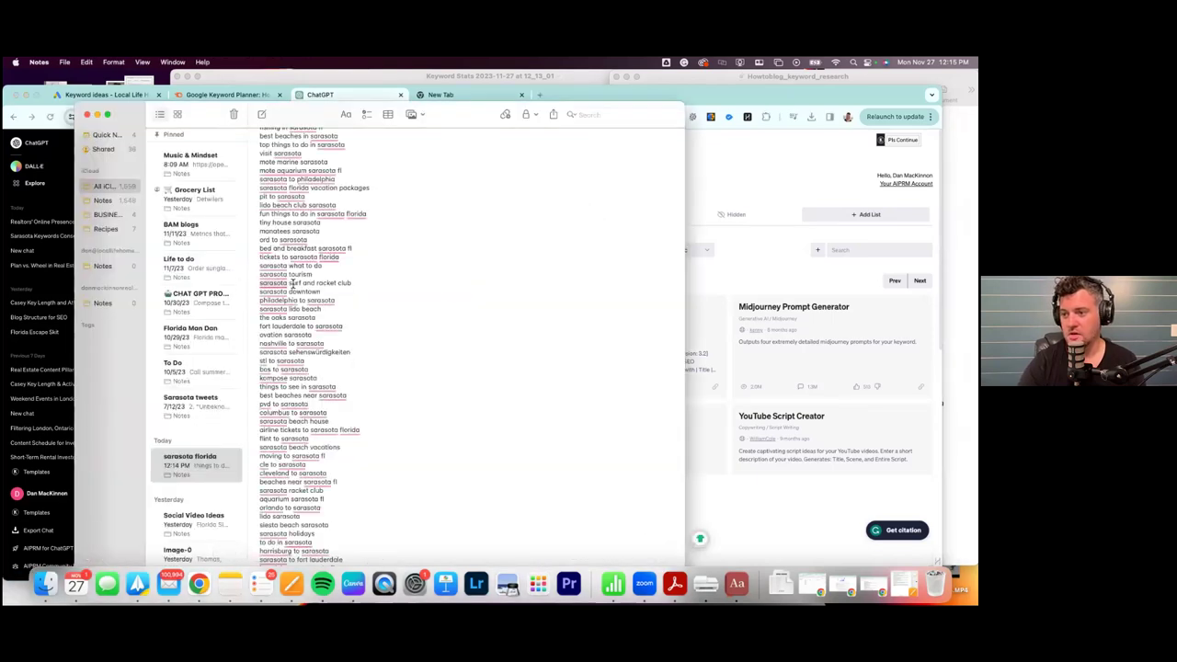
{"action": "key", "text": "super+a"}
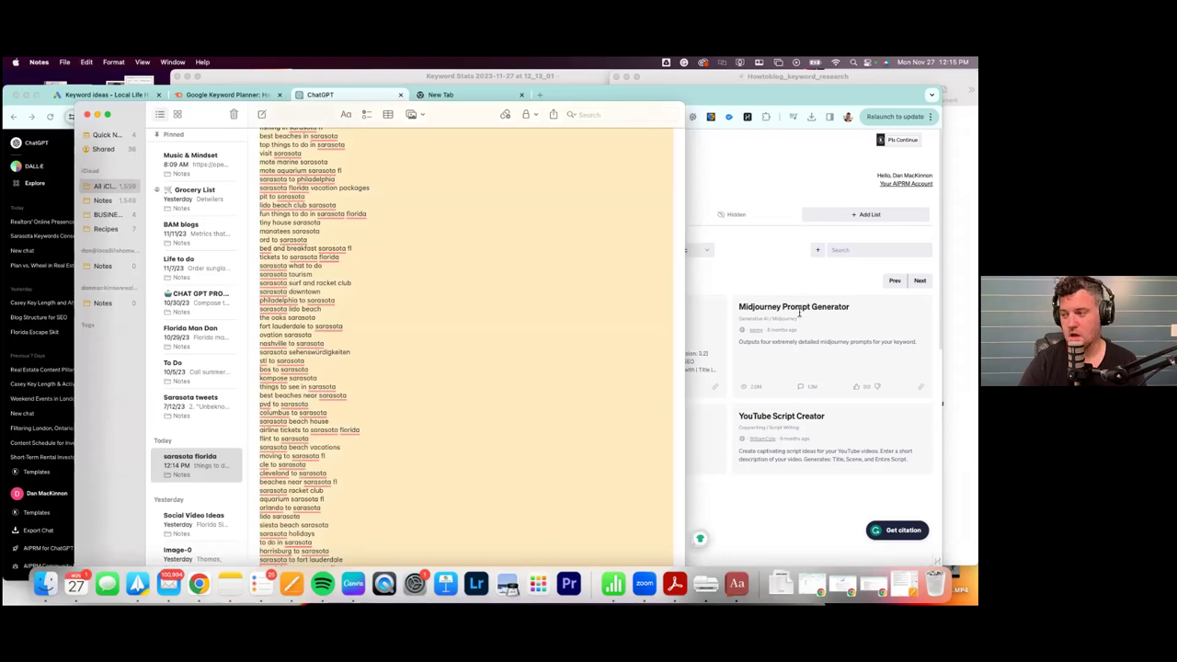
{"action": "key", "text": "super+Tab"}
{"action": "key", "text": "super+v"}
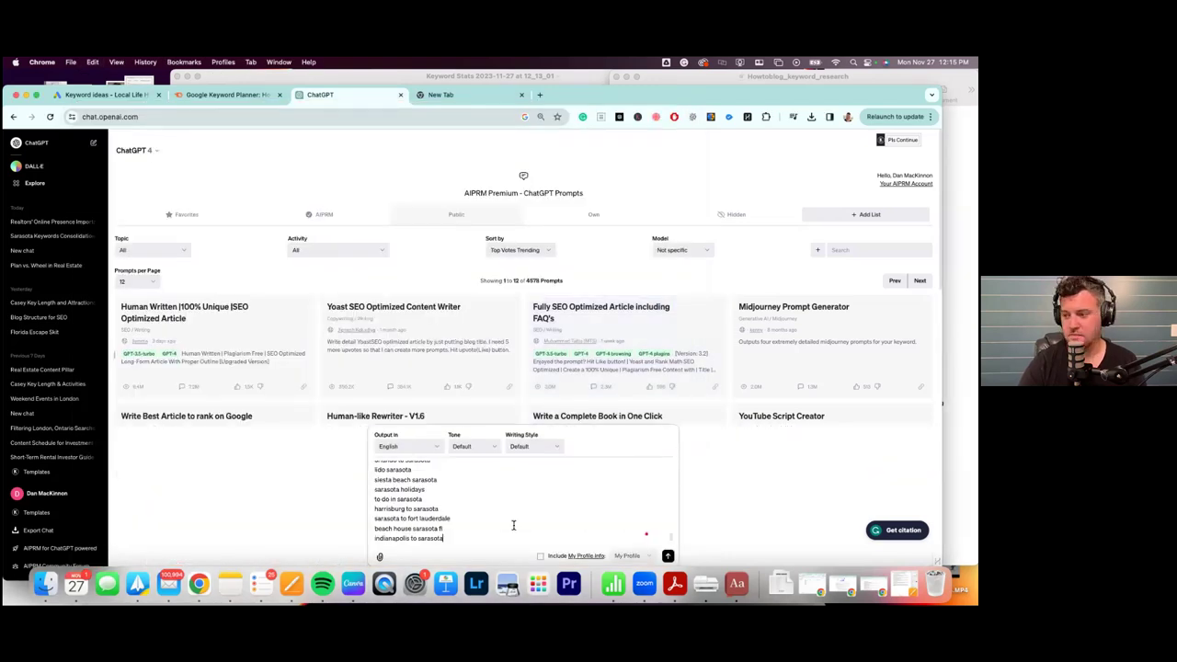
{"action": "key", "text": "Return"}
{"action": "scroll", "coordinate": [497, 338], "scroll_direction": "up", "scroll_amount": 10}
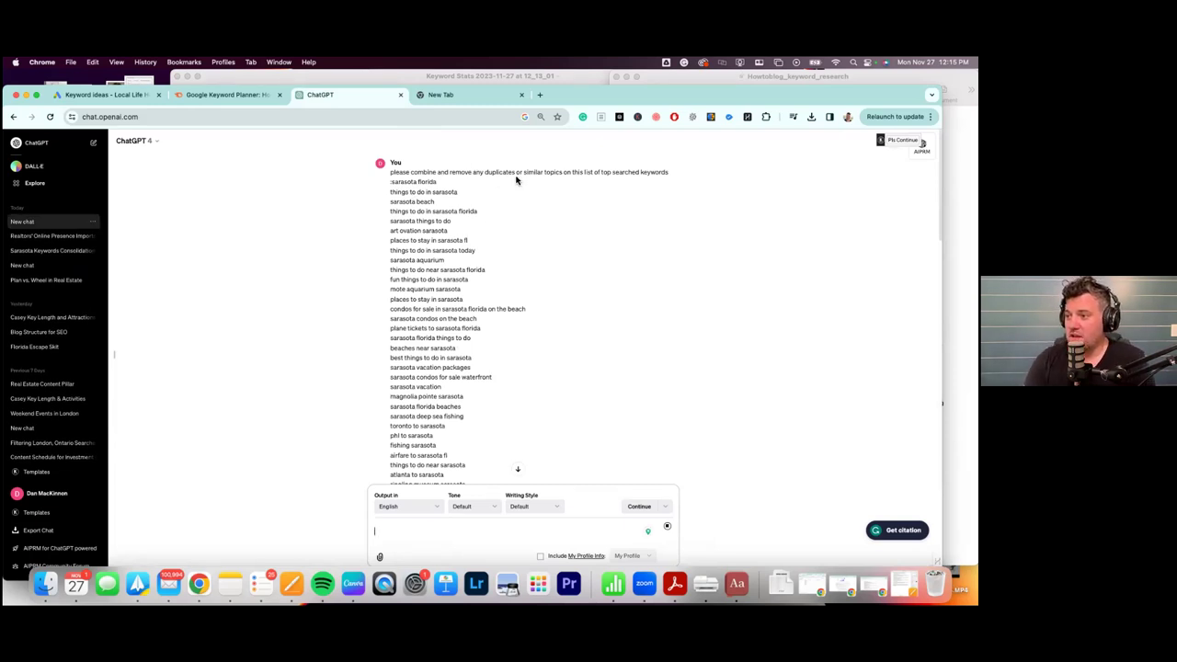
{"action": "scroll", "coordinate": [516, 180], "scroll_direction": "down", "scroll_amount": 10}
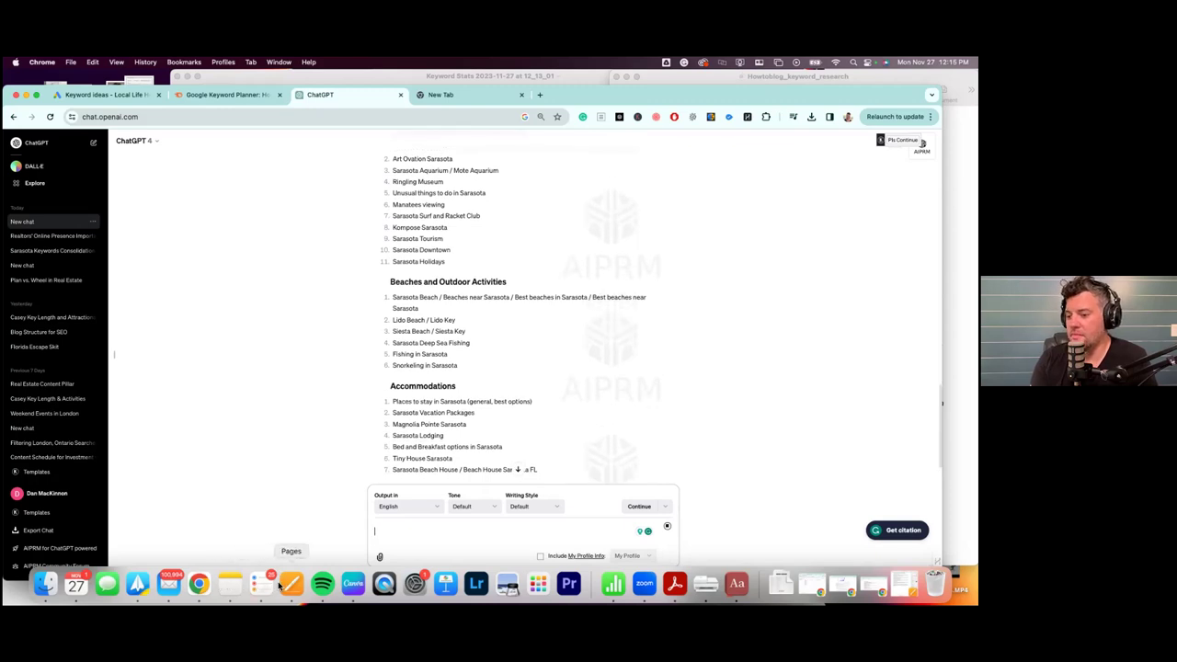
Switch to Pages and change the number of content pillars requested in the "Using the following list" prompt to 5.
{"action": "key", "text": "super+Tab"}
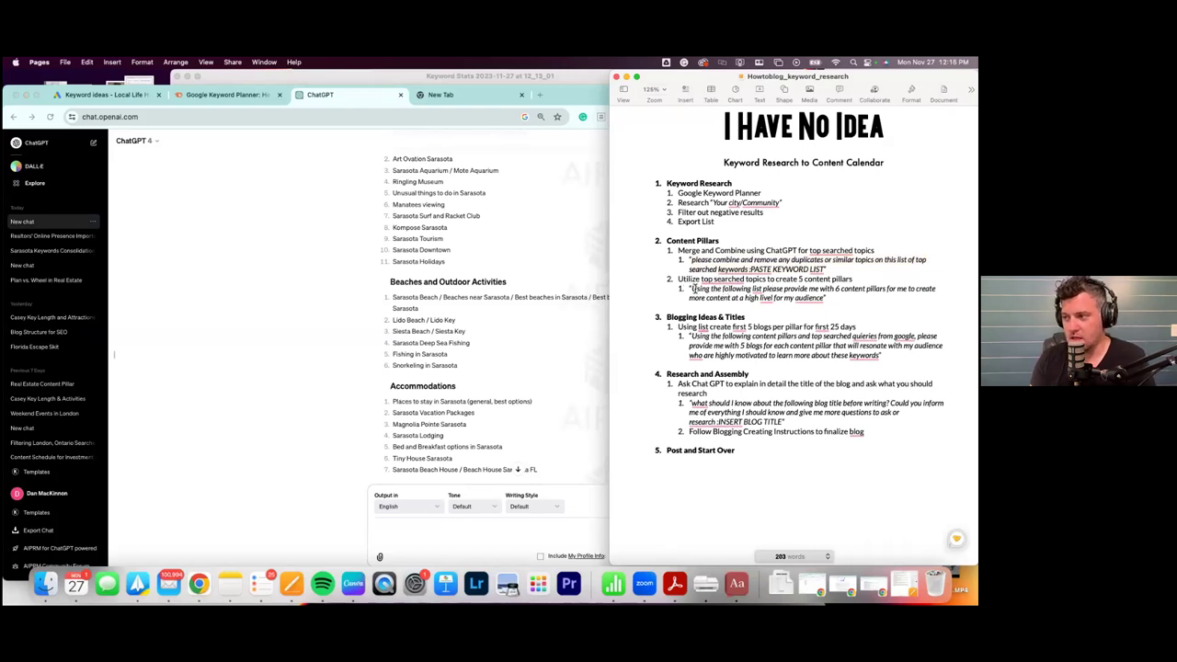
{"action": "left_click_drag", "start_coordinate": [691, 289], "coordinate": [701, 312]}
{"action": "left_click", "coordinate": [839, 289]}
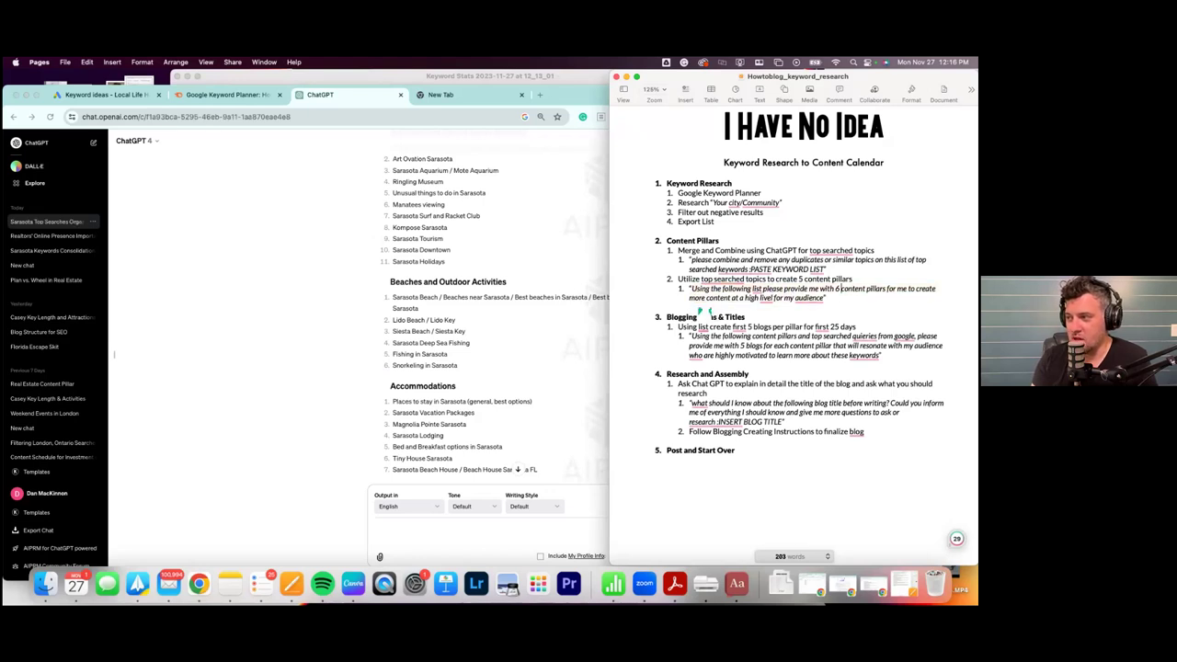
{"action": "right_click", "coordinate": [752, 304]}
{"action": "right_click", "coordinate": [787, 300]}
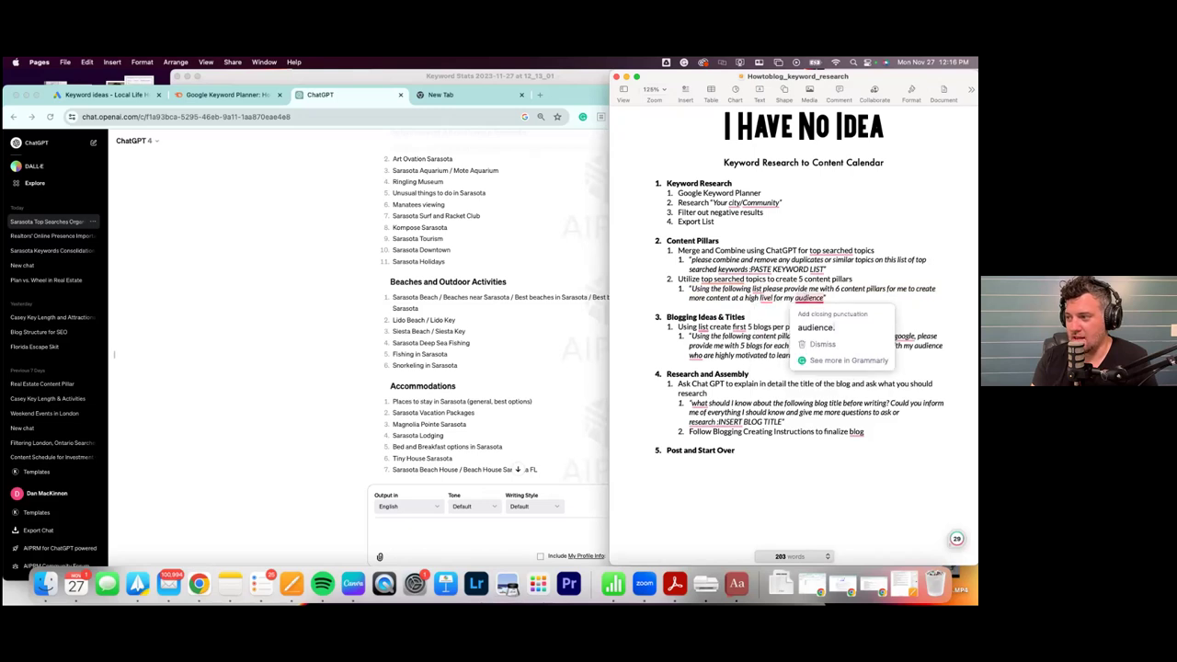
{"action": "key", "text": "Escape"}
{"action": "key", "text": "BackSpace"}
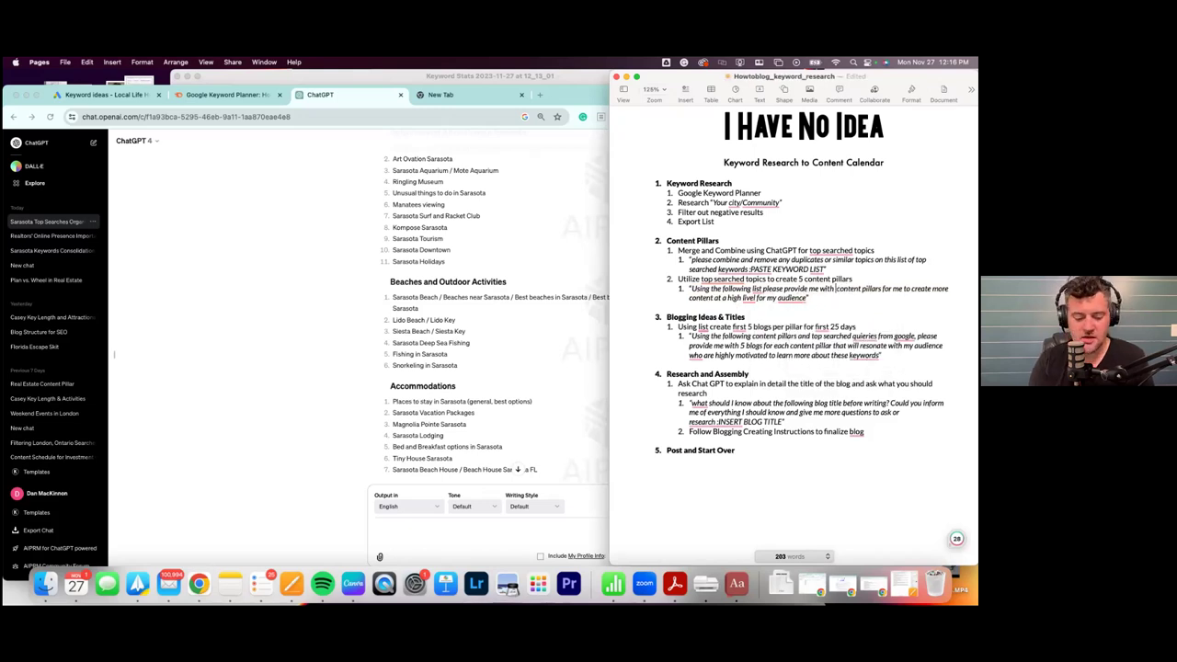
{"action": "type", "text": "5"}
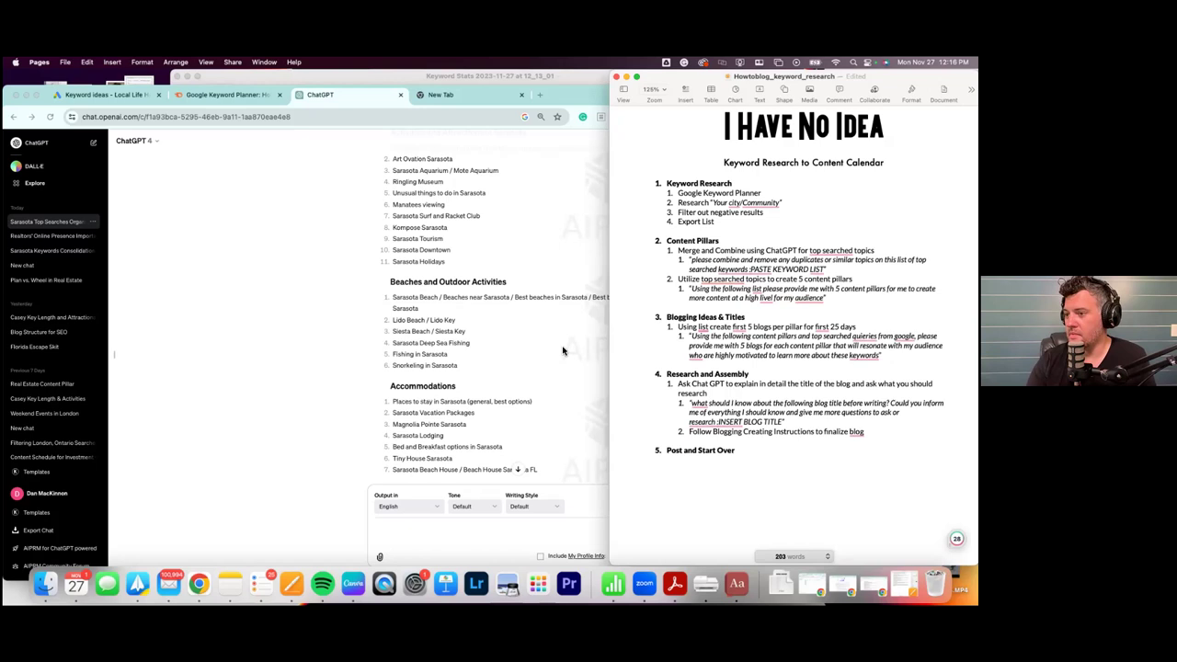
Return to ChatGPT in Chrome and examine the first entries under Activities and Attractions in Sarasota.
{"action": "left_click", "coordinate": [563, 352]}
{"action": "scroll", "coordinate": [555, 354], "scroll_direction": "up", "scroll_amount": 5}
{"action": "scroll", "coordinate": [555, 354], "scroll_direction": "up", "scroll_amount": 1}
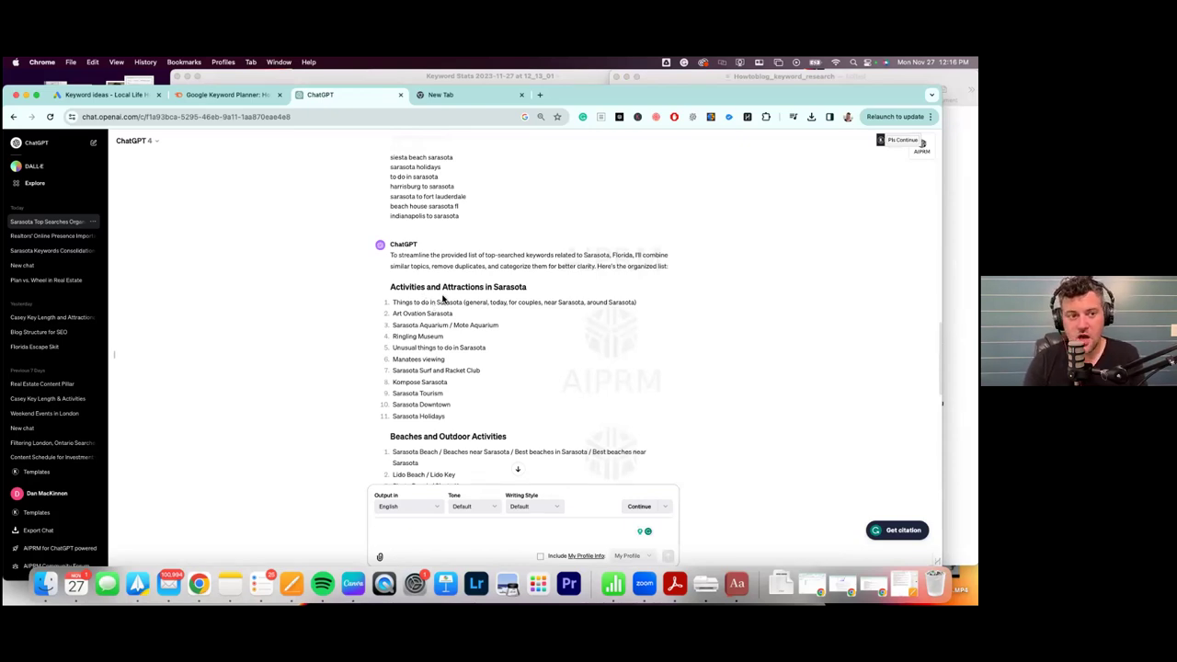
{"action": "scroll", "coordinate": [607, 346], "scroll_direction": "down", "scroll_amount": 1}
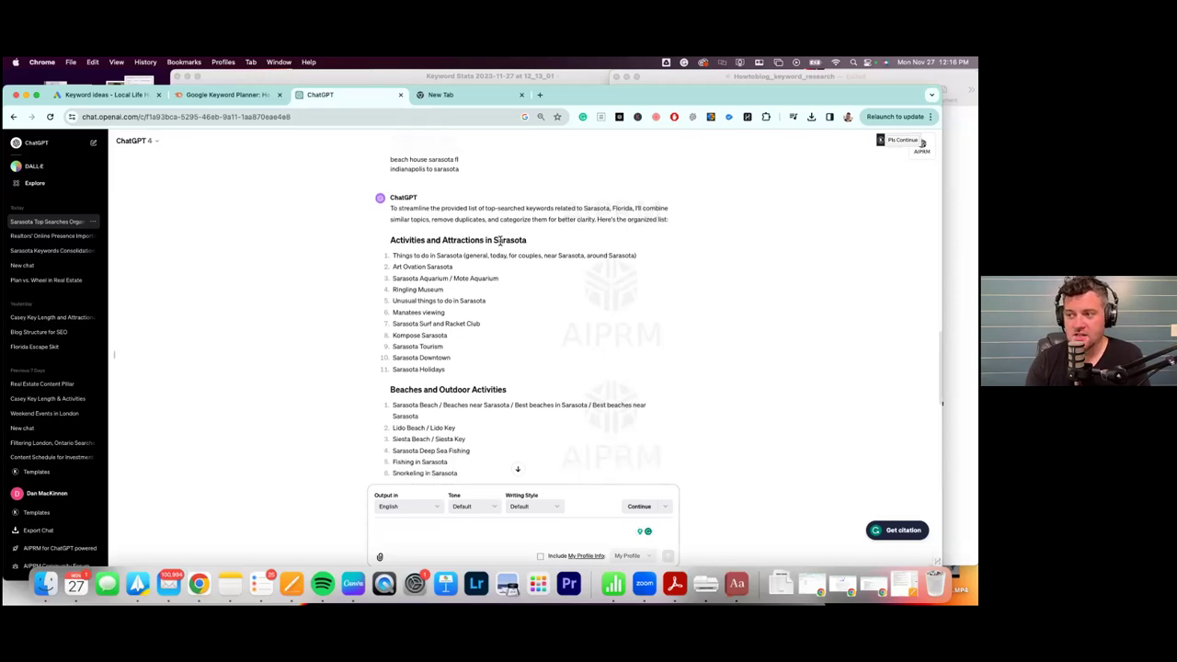
{"action": "left_click_drag", "start_coordinate": [409, 257], "coordinate": [463, 258]}
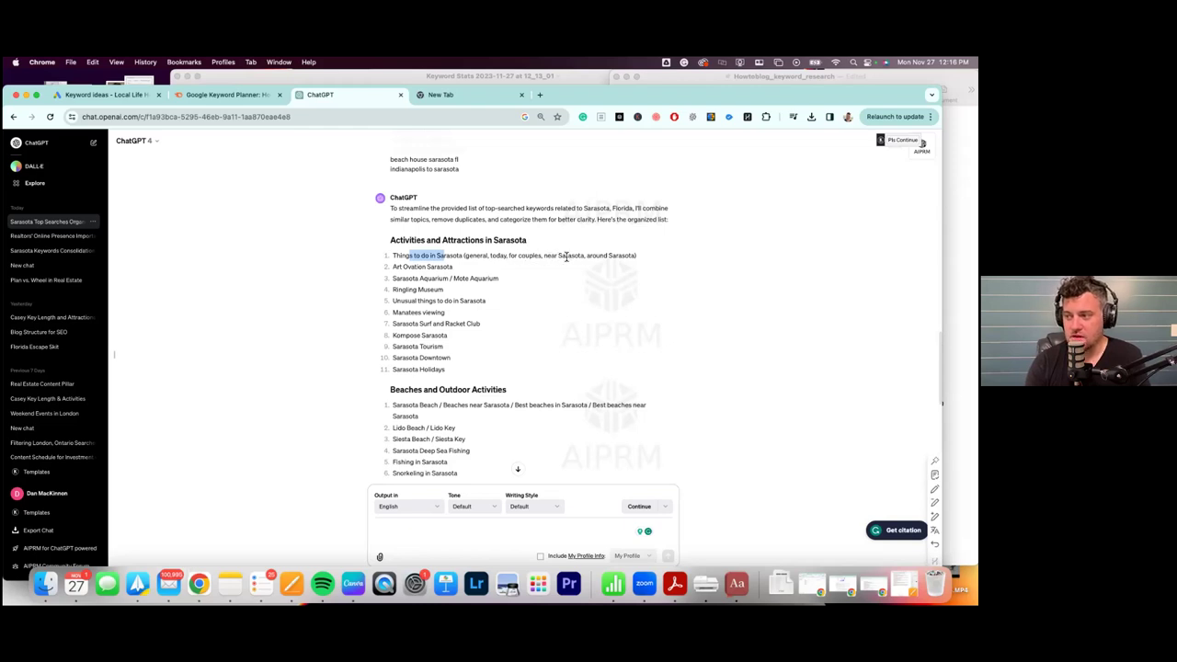
{"action": "triple_click", "coordinate": [471, 258]}
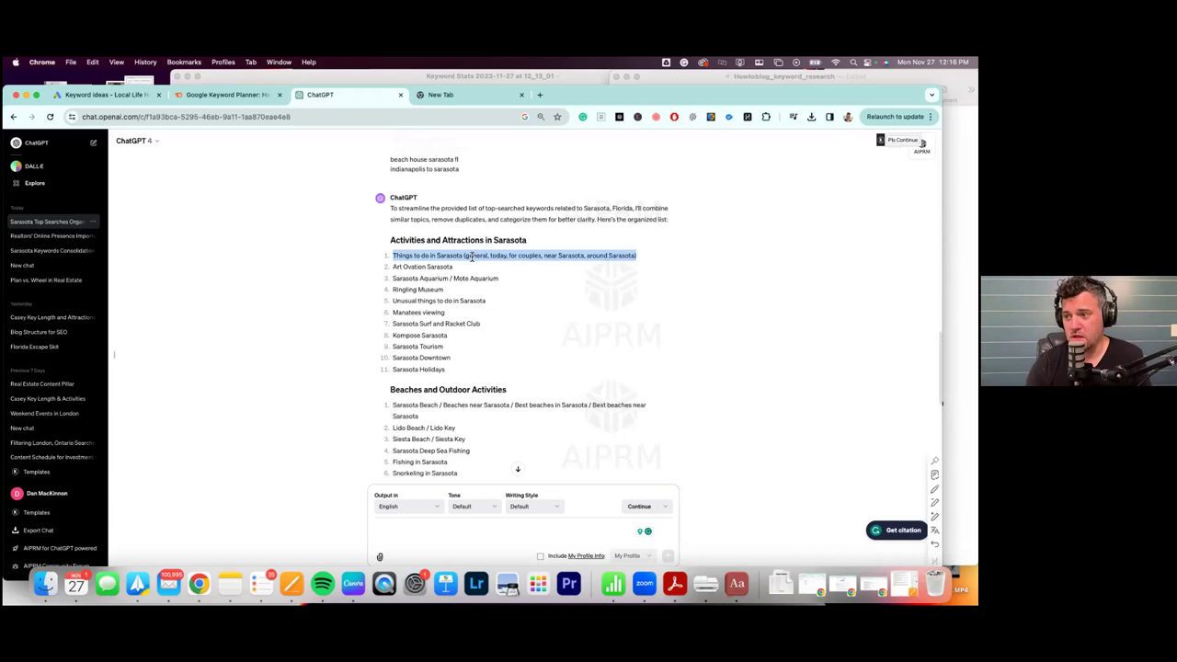
{"action": "triple_click", "coordinate": [428, 267]}
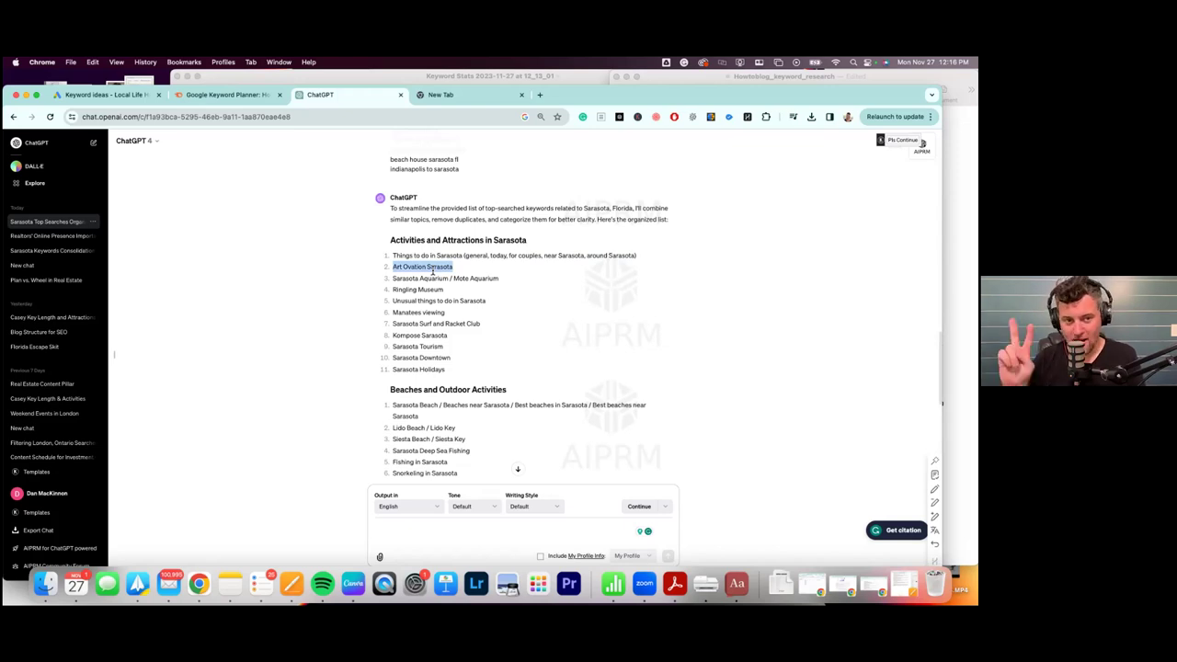
{"action": "triple_click", "coordinate": [446, 282]}
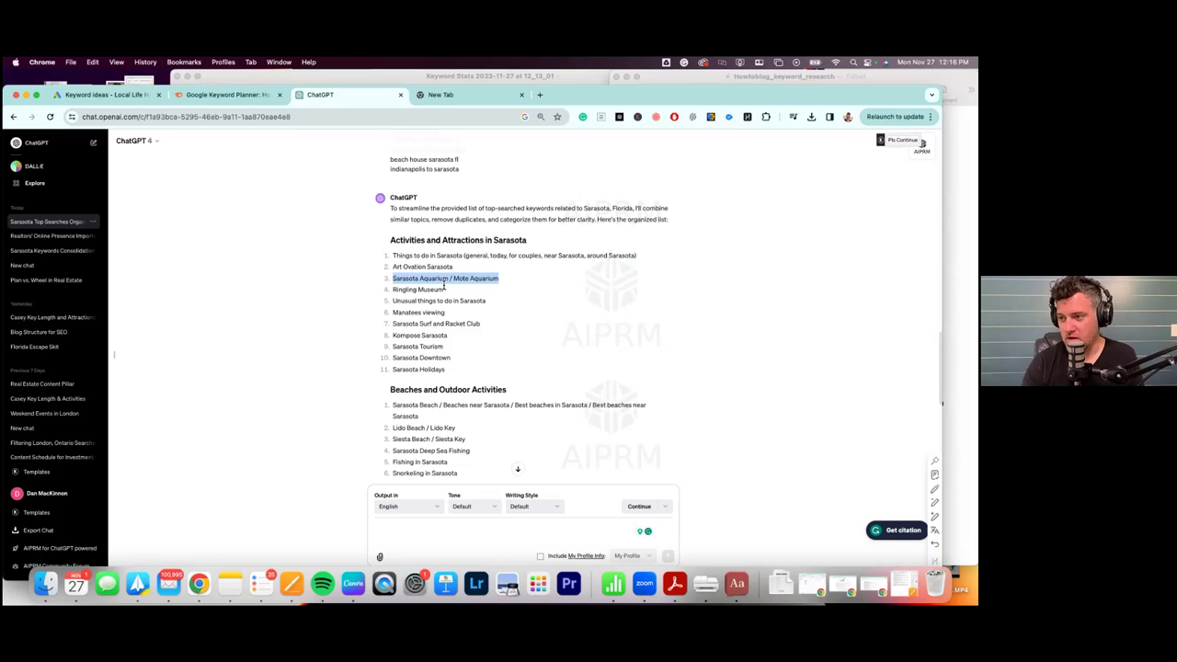
{"action": "double_click", "coordinate": [431, 290]}
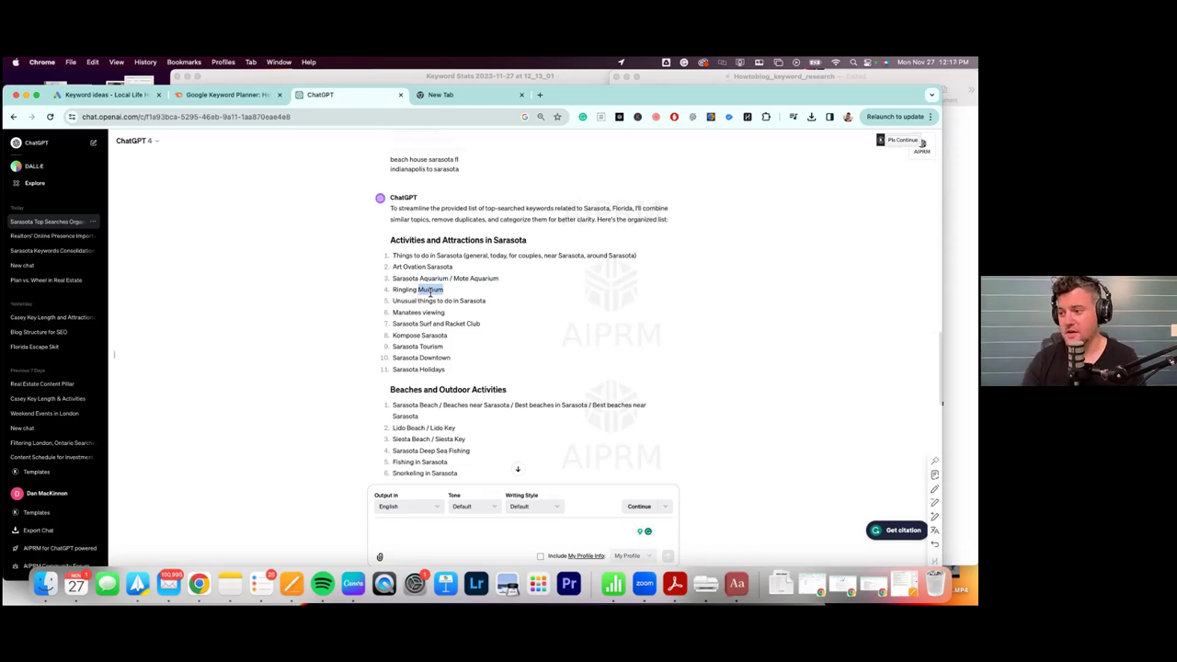
Review the remaining topic groups in the reply, from Beaches and Outdoor Activities through Accommodations, Real Estate, Transportation and Travel, and Miscellaneous.
{"action": "scroll", "coordinate": [430, 292], "scroll_direction": "down", "scroll_amount": 3}
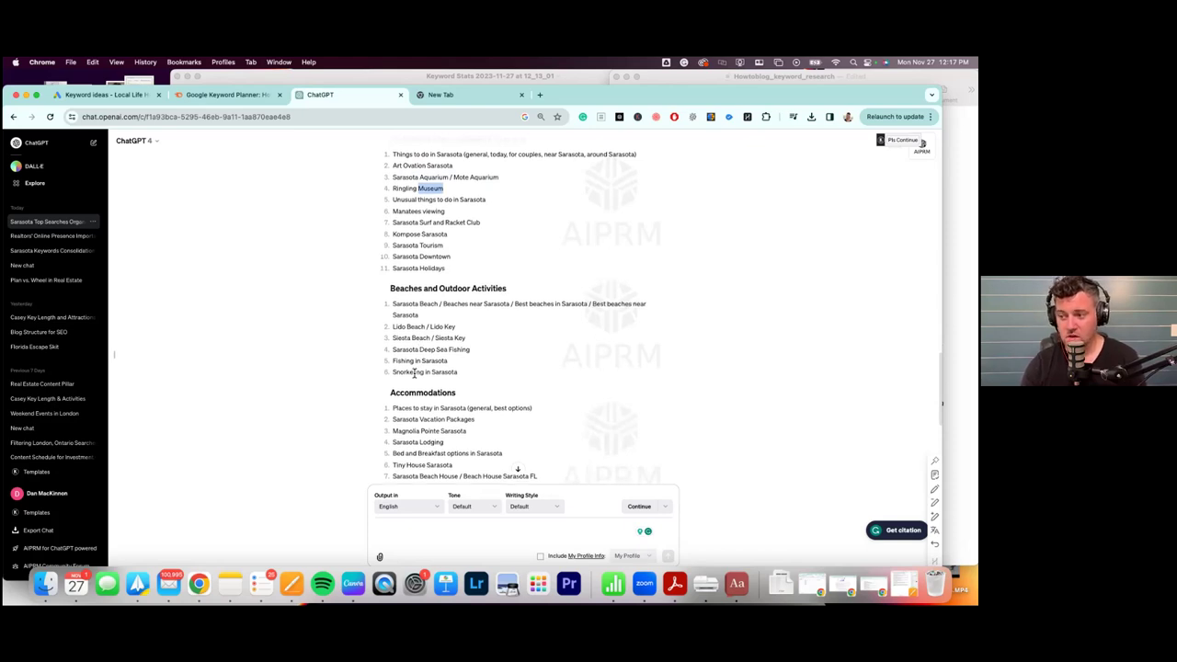
{"action": "scroll", "coordinate": [414, 367], "scroll_direction": "down", "scroll_amount": 3}
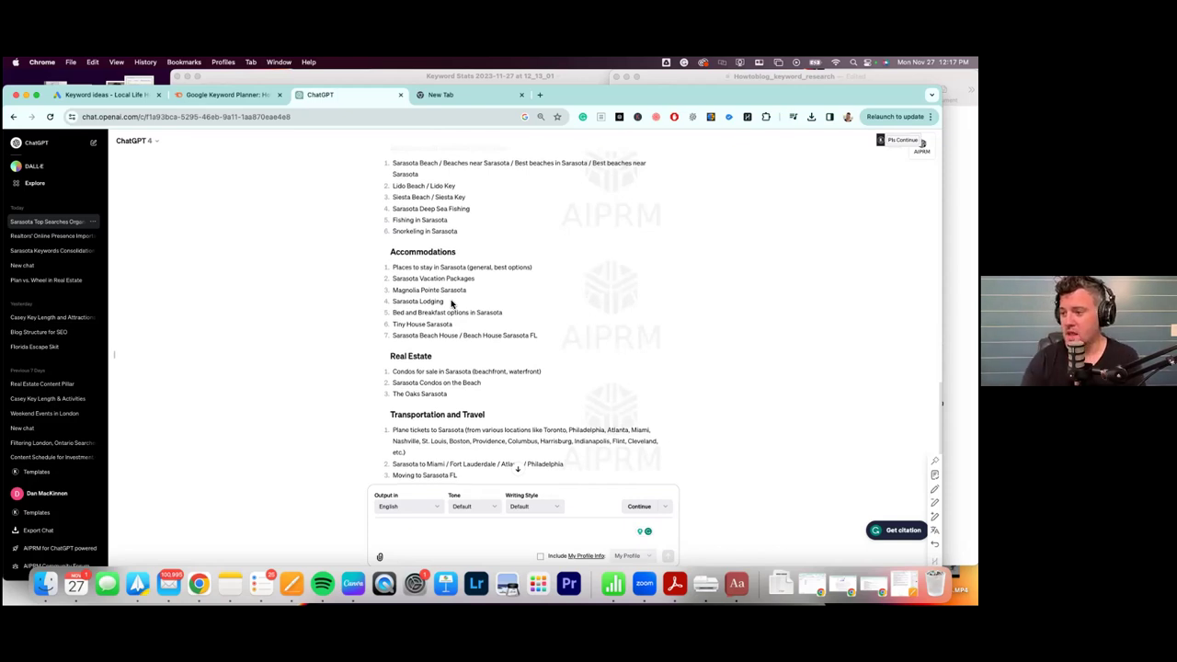
{"action": "scroll", "coordinate": [451, 304], "scroll_direction": "down", "scroll_amount": 3}
{"action": "scroll", "coordinate": [451, 303], "scroll_direction": "down", "scroll_amount": 1}
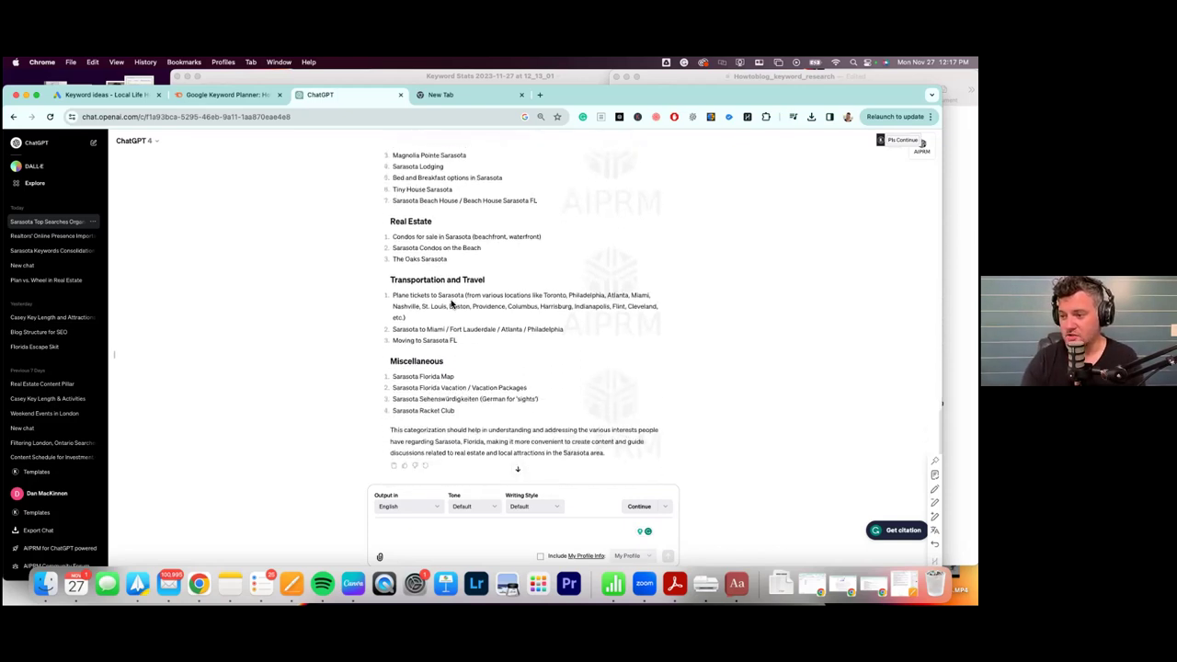
{"action": "scroll", "coordinate": [574, 381], "scroll_direction": "up", "scroll_amount": 3}
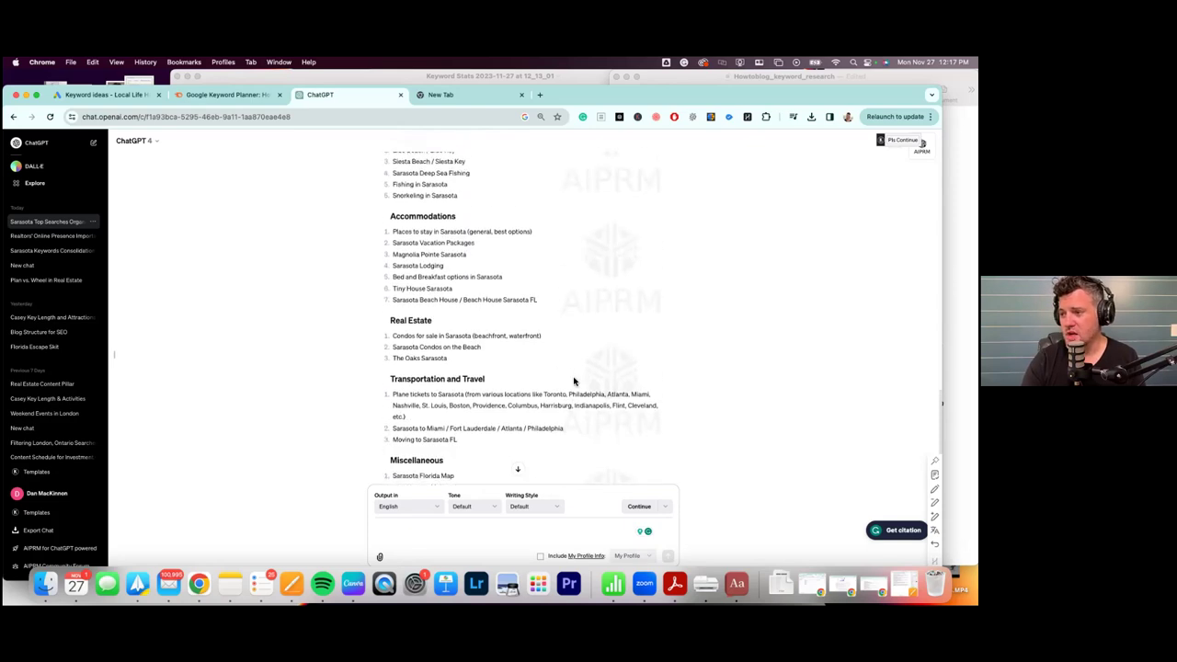
{"action": "scroll", "coordinate": [574, 381], "scroll_direction": "down", "scroll_amount": 3}
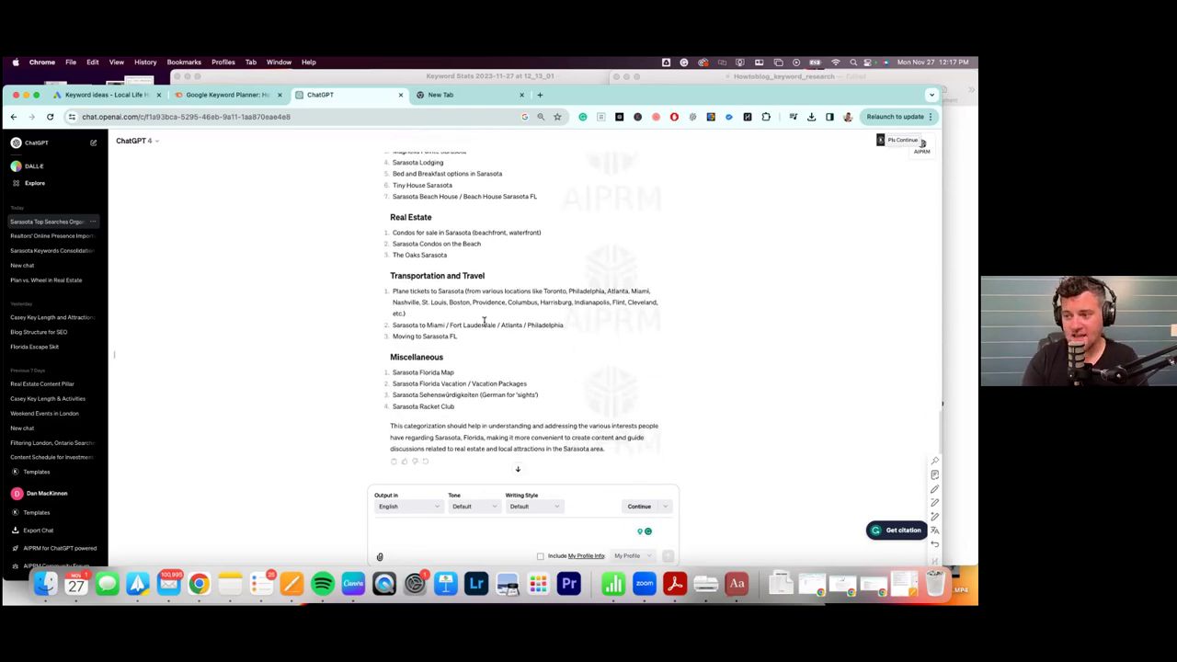
{"action": "scroll", "coordinate": [483, 321], "scroll_direction": "up", "scroll_amount": 5}
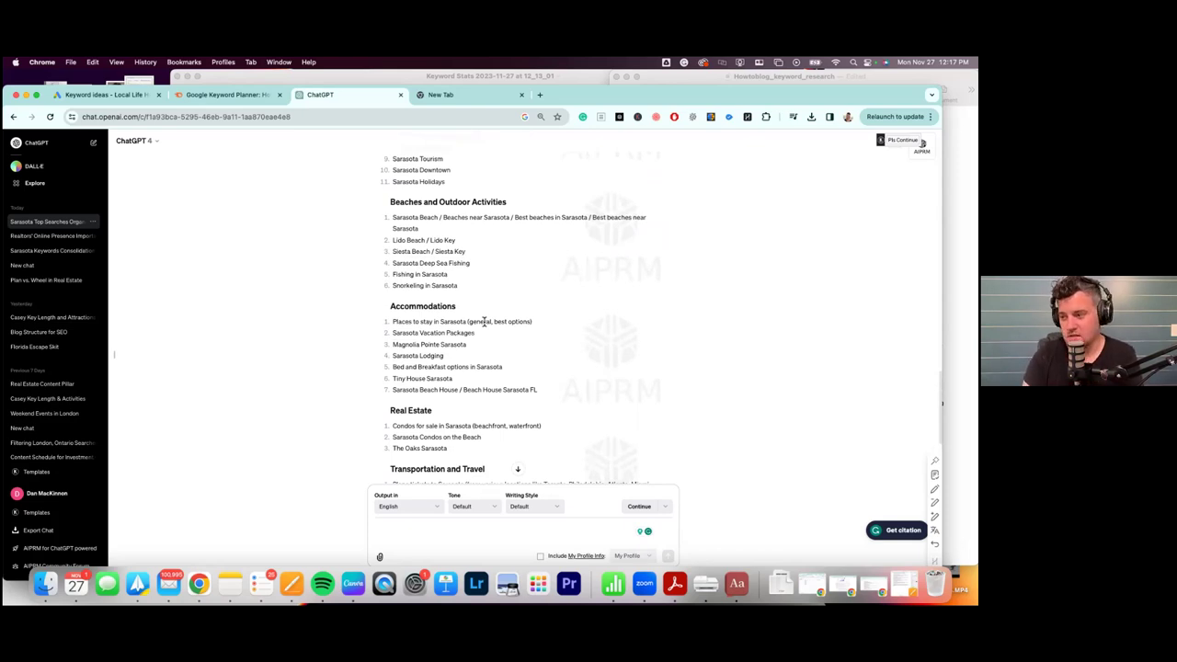
{"action": "scroll", "coordinate": [631, 347], "scroll_direction": "up", "scroll_amount": 4}
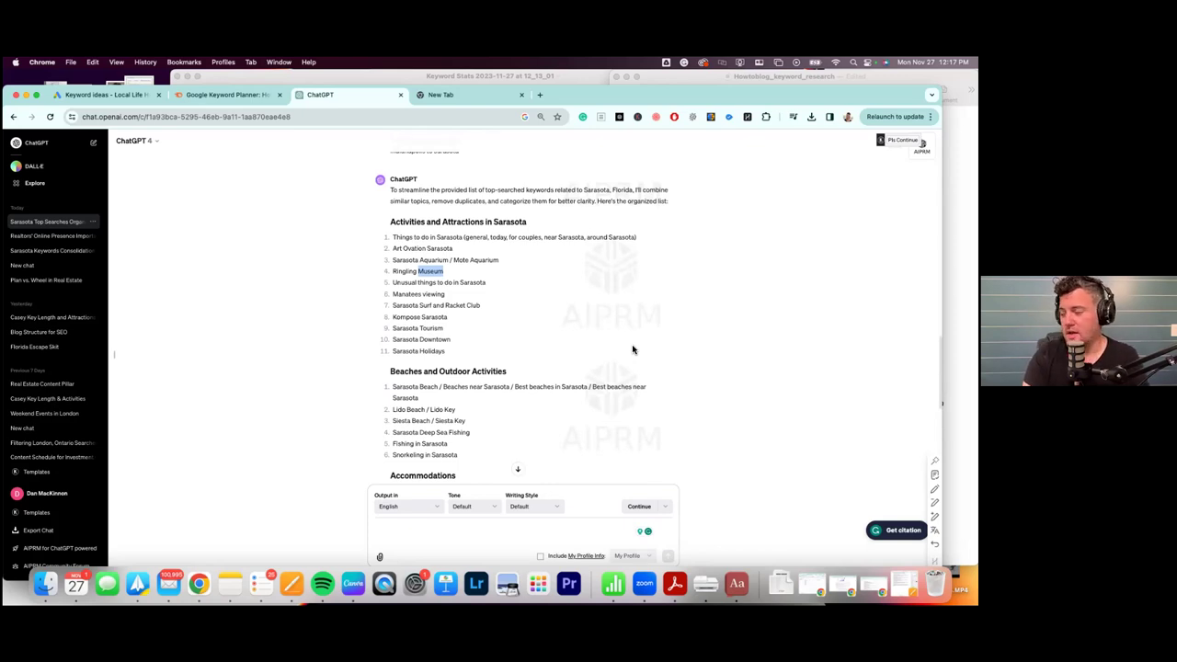
Copy the "Using the following list please provide me with 5 content pillars" prompt from the Content Pillars section in Pages.
{"action": "left_click", "coordinate": [942, 402]}
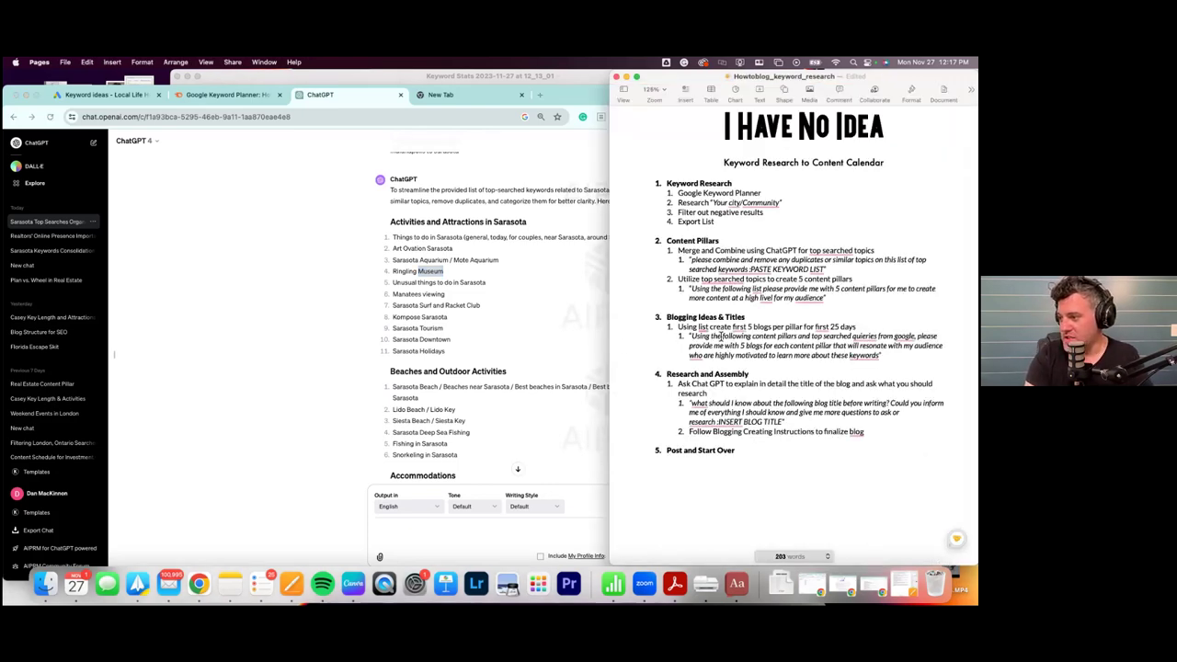
{"action": "left_click_drag", "start_coordinate": [693, 337], "coordinate": [765, 346]}
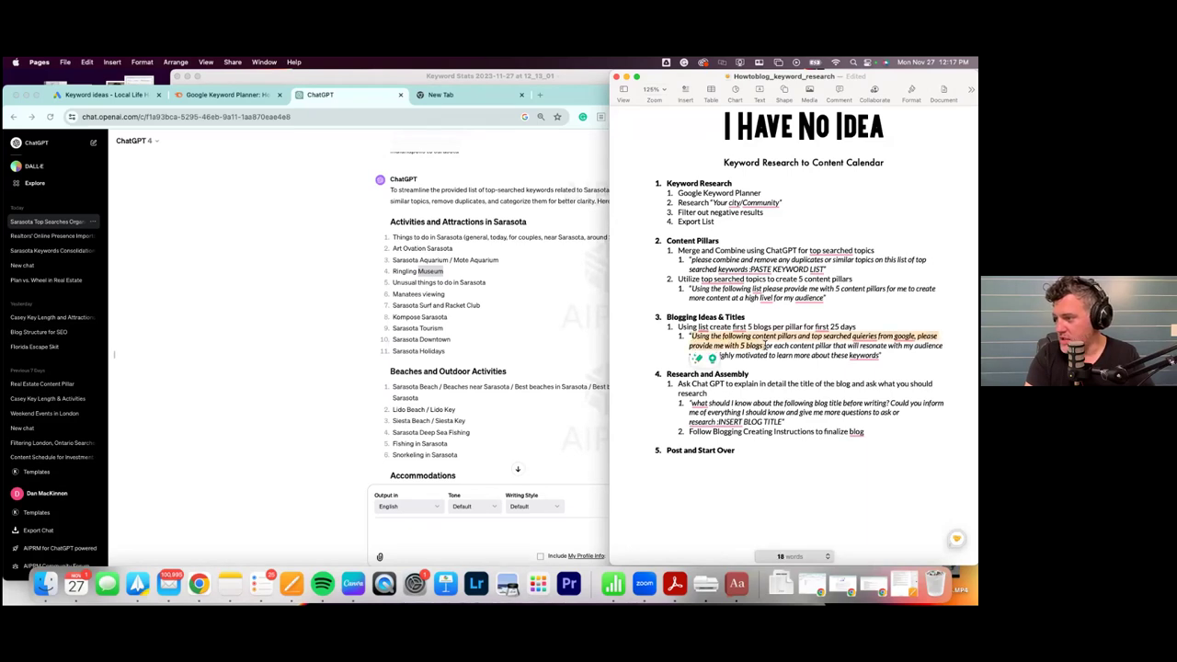
{"action": "left_click", "coordinate": [765, 319]}
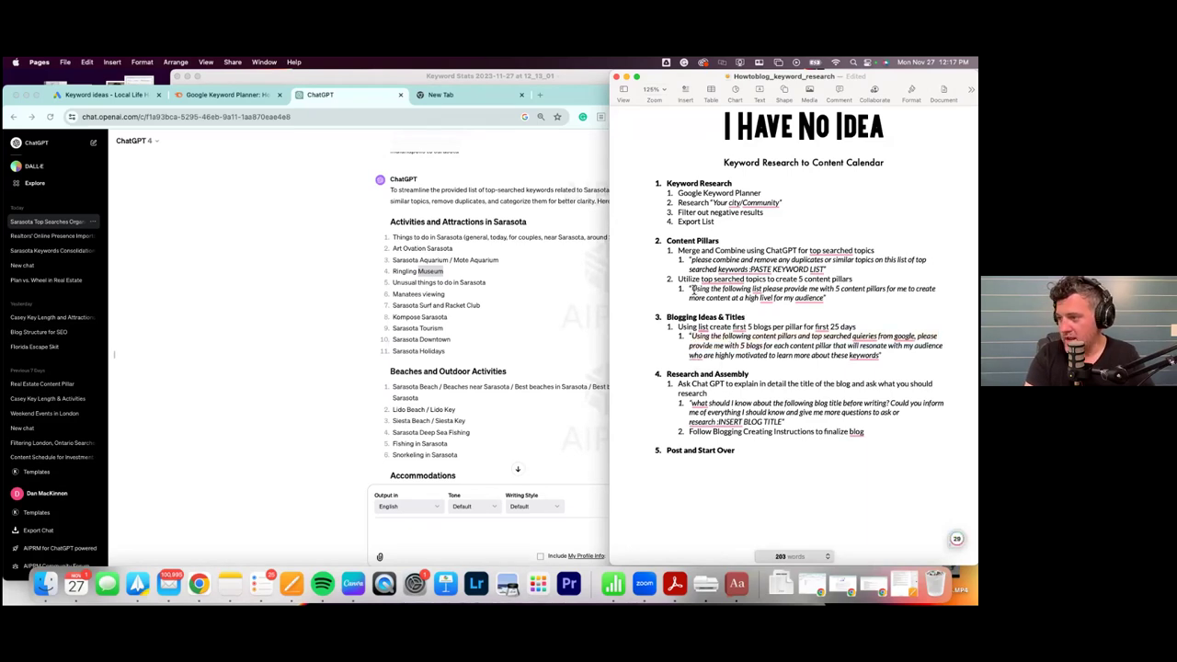
{"action": "left_click_drag", "start_coordinate": [692, 289], "coordinate": [824, 298]}
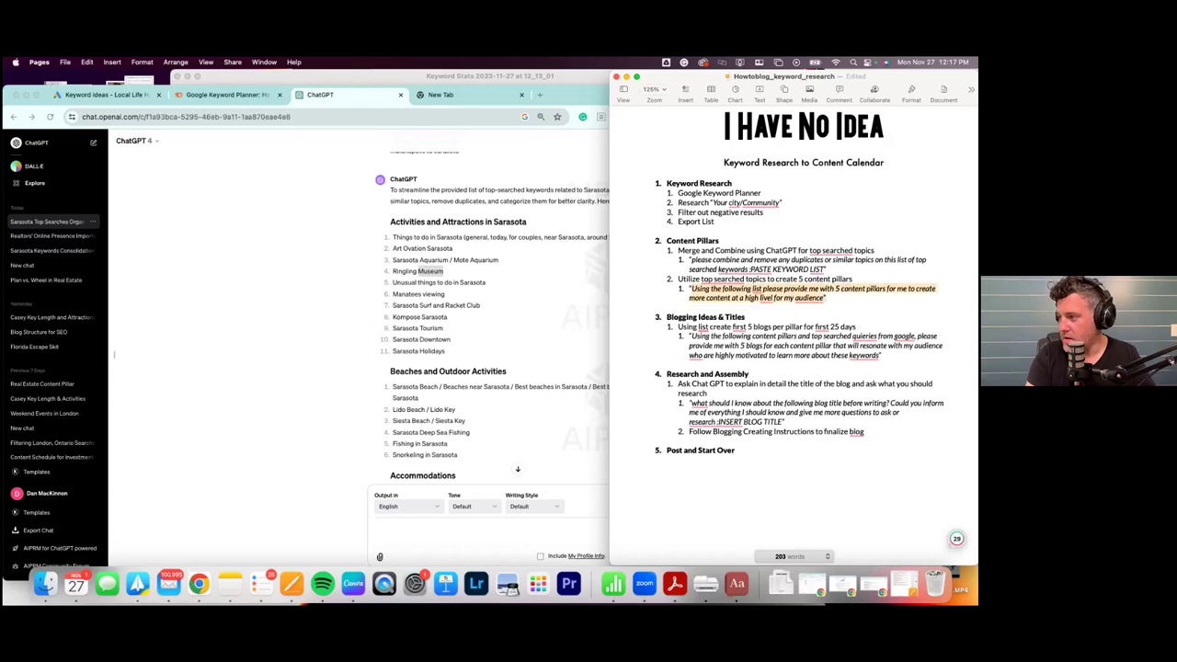
{"action": "right_click", "coordinate": [787, 302]}
{"action": "left_click", "coordinate": [811, 314]}
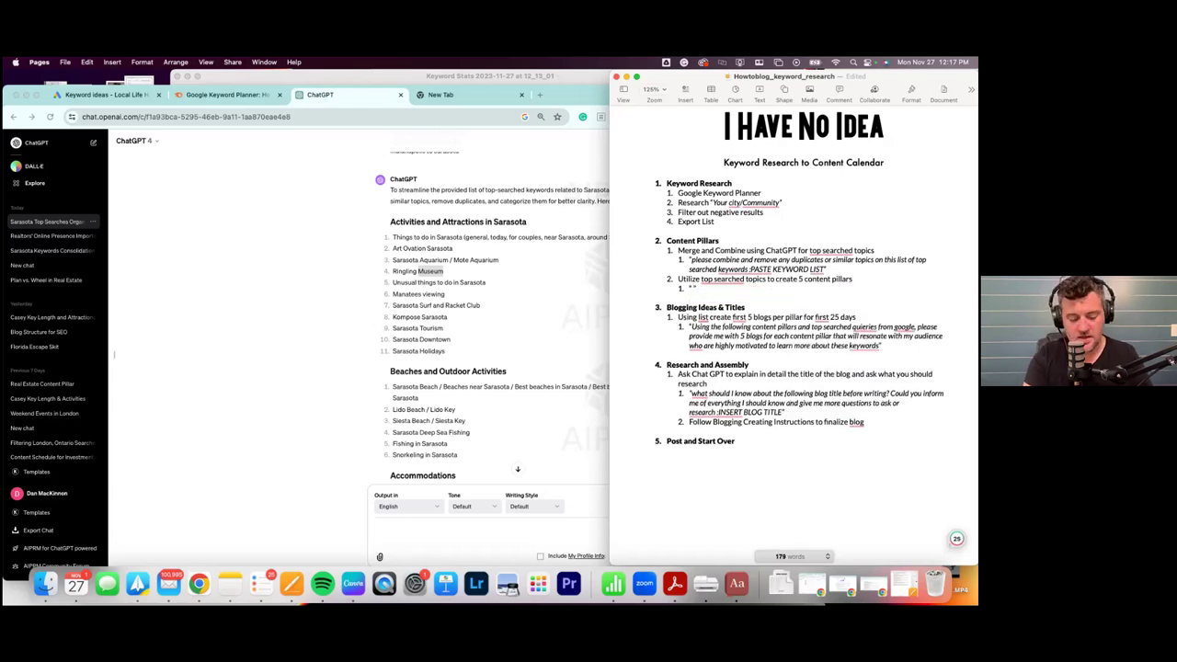
{"action": "key", "text": "super+z"}
{"action": "key", "text": "super+c"}
Paste the copied content pillars prompt into the ChatGPT message in Chrome.
{"action": "left_click", "coordinate": [450, 314]}
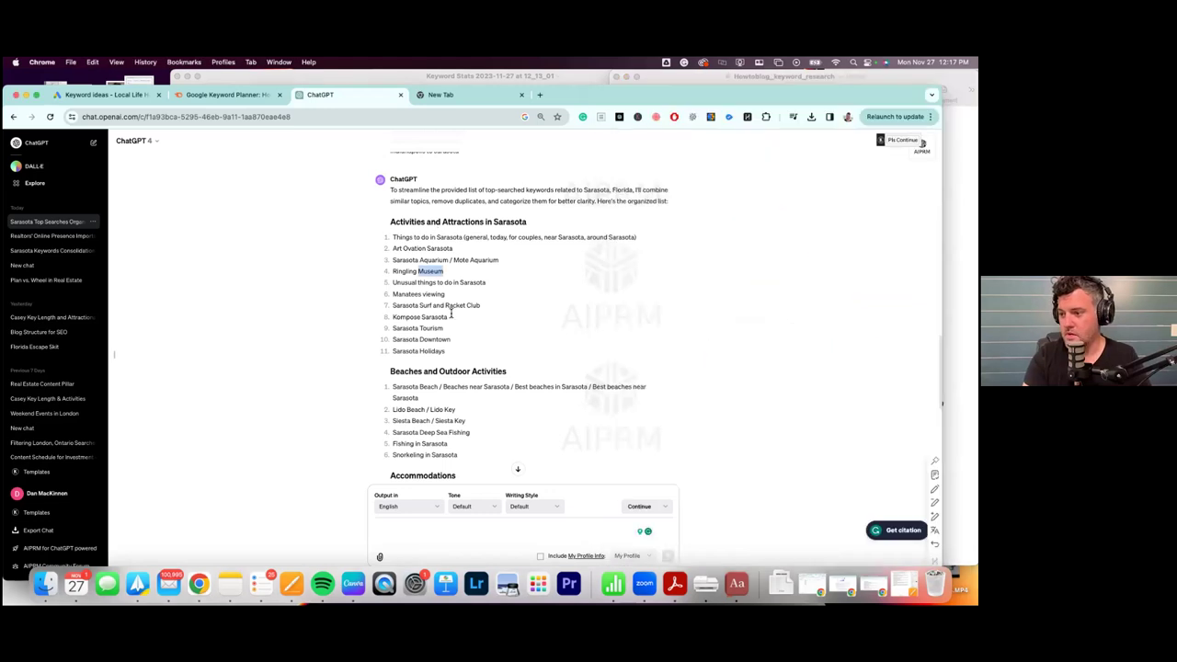
{"action": "left_click", "coordinate": [407, 529]}
{"action": "key", "text": "super+v"}
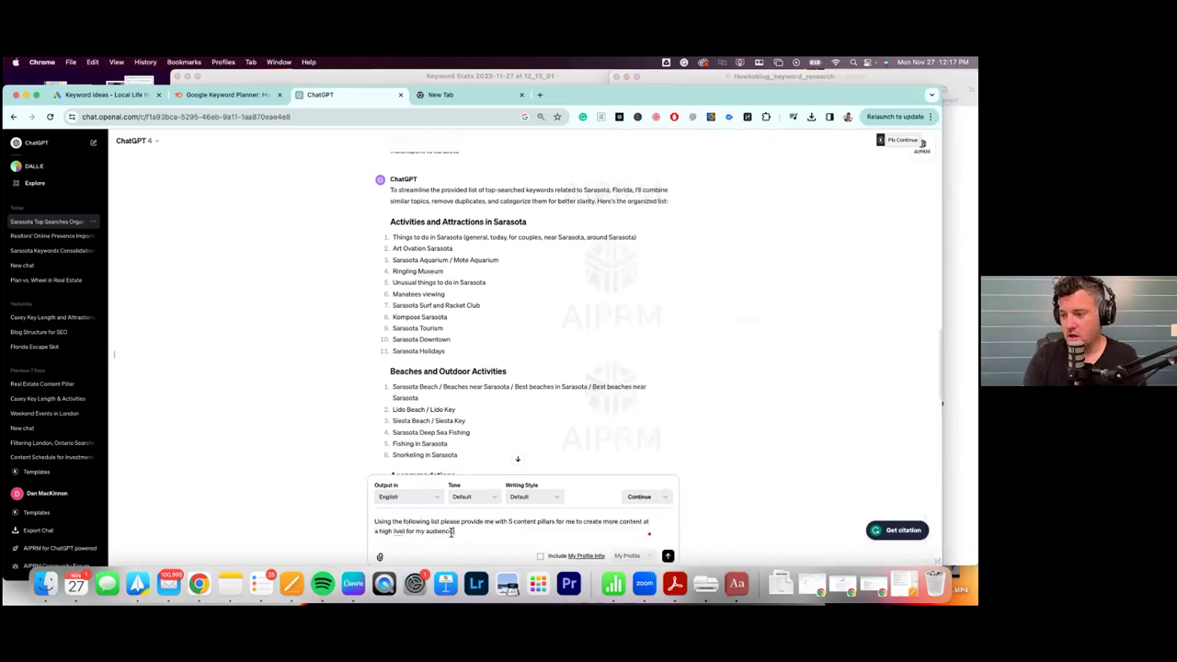
{"action": "type", "text": ":"}
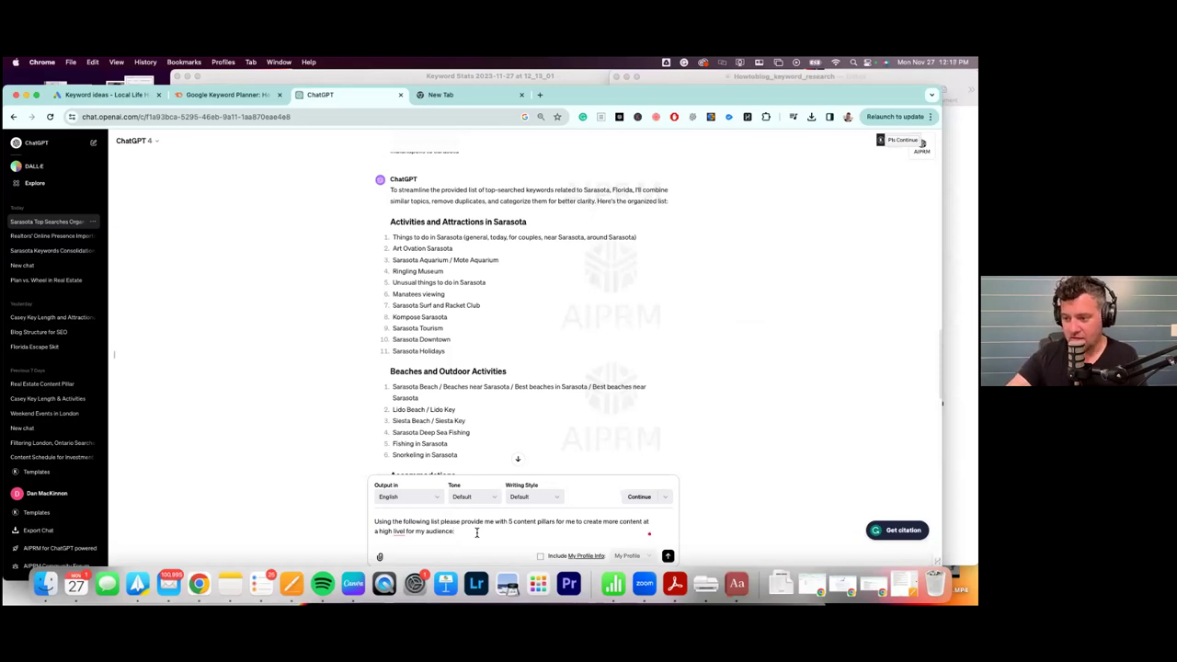
{"action": "key", "text": "BackSpace"}
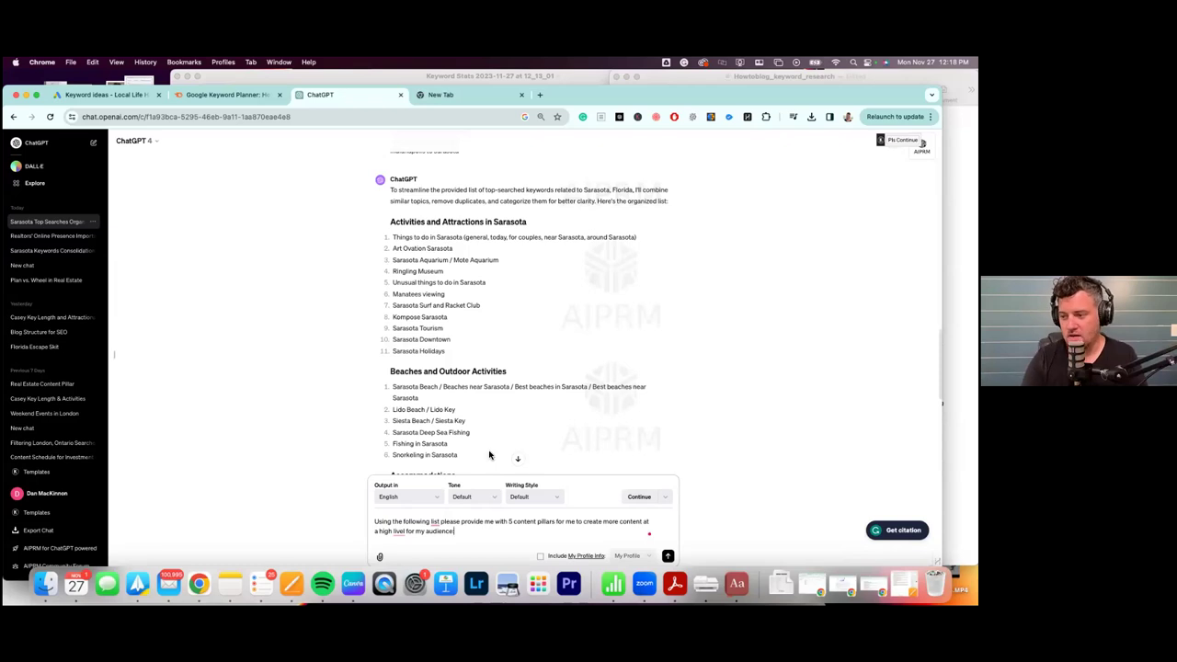
Copy the Sarasota keyword list from Notes, add it after a colon at the end of the ChatGPT prompt, and send the message.
{"action": "left_click", "coordinate": [237, 591]}
{"action": "right_click", "coordinate": [321, 328]}
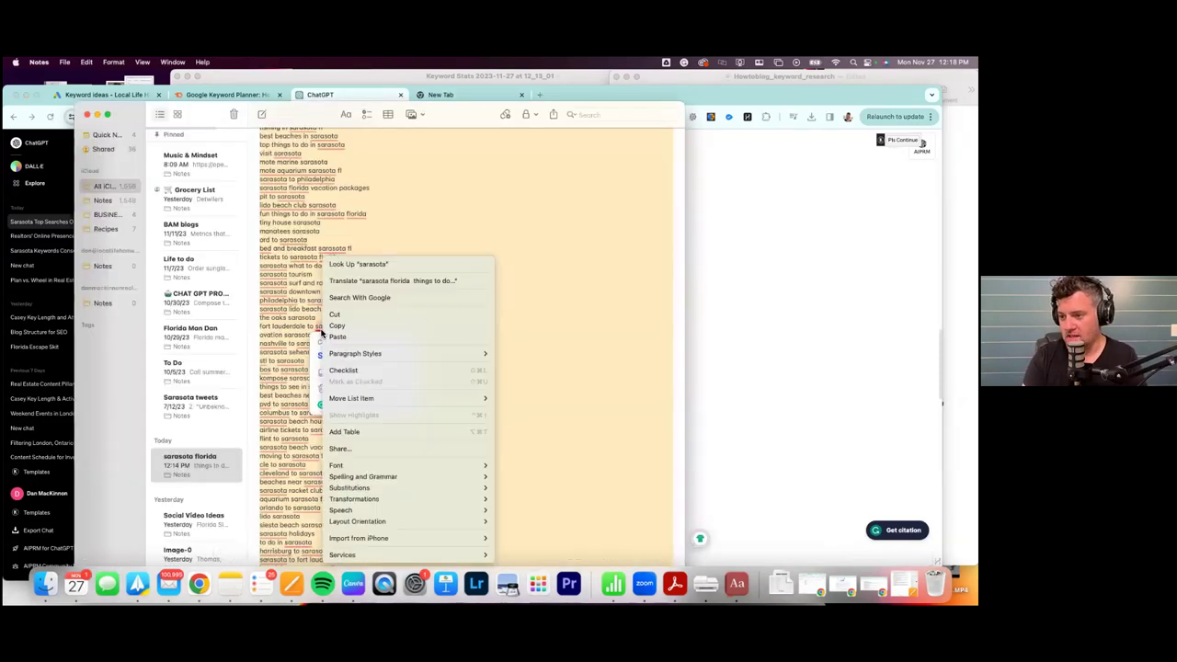
{"action": "left_click", "coordinate": [357, 327]}
{"action": "left_click", "coordinate": [775, 386]}
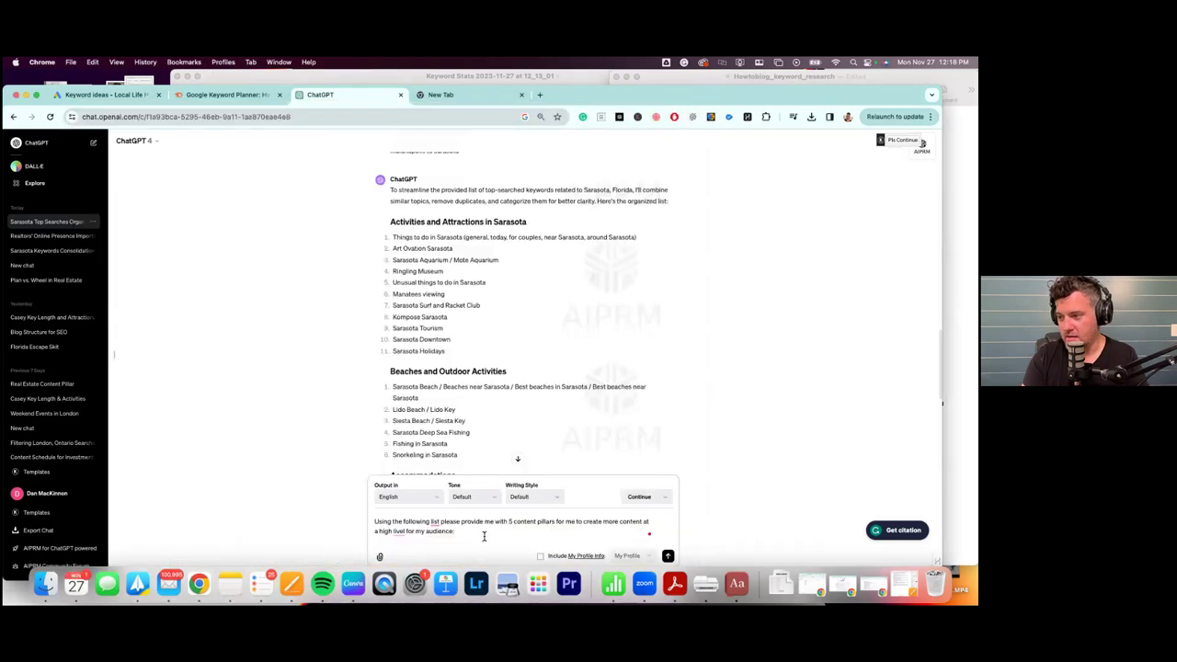
{"action": "type", "text": ":"}
{"action": "key", "text": "super+v"}
{"action": "key", "text": "Return"}
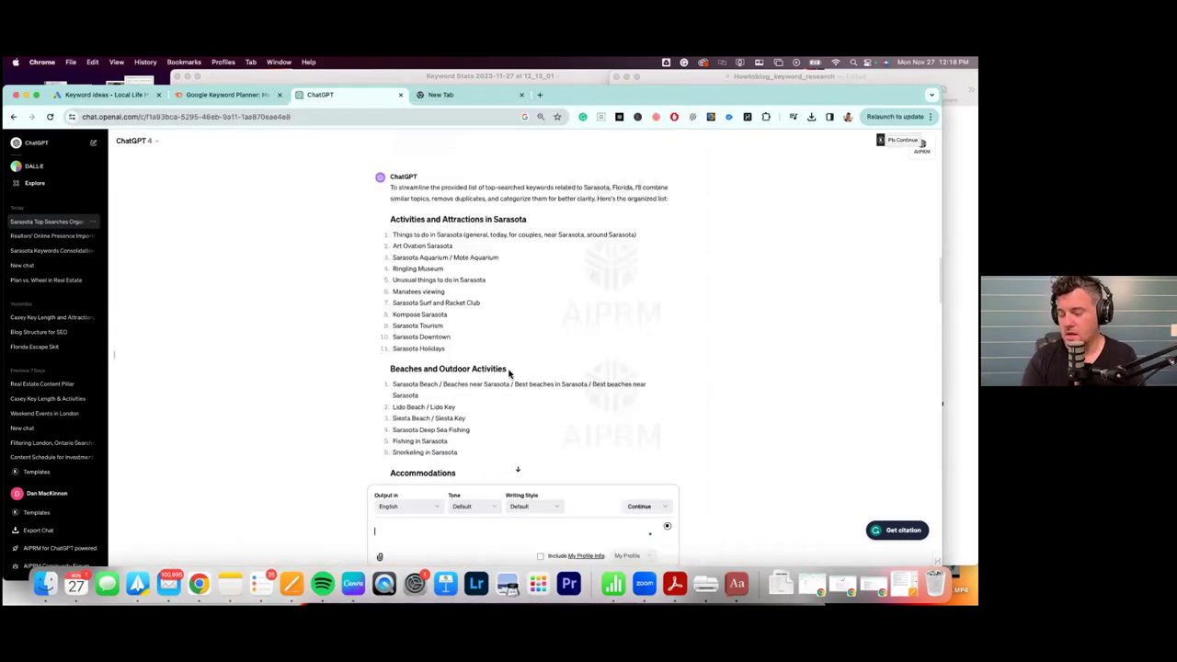
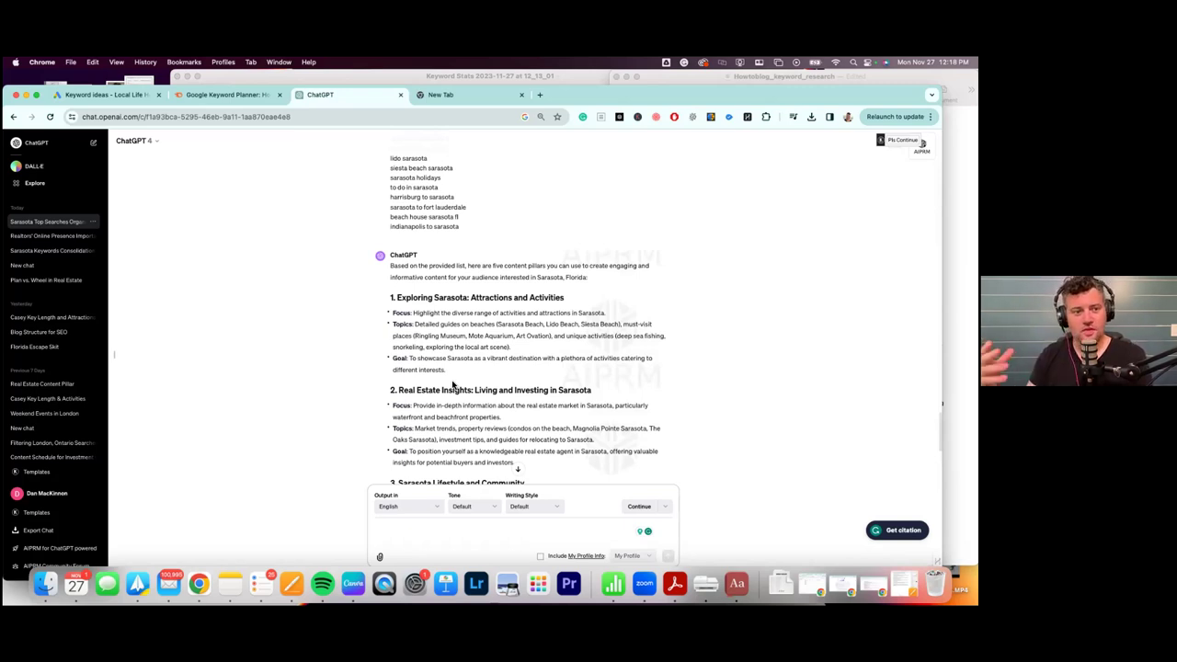
Copy the "1. Exploring Sarasota: Attractions and Activities" heading from the ChatGPT reply into a new note in Notes.
{"action": "scroll", "coordinate": [453, 385], "scroll_direction": "down", "scroll_amount": 2}
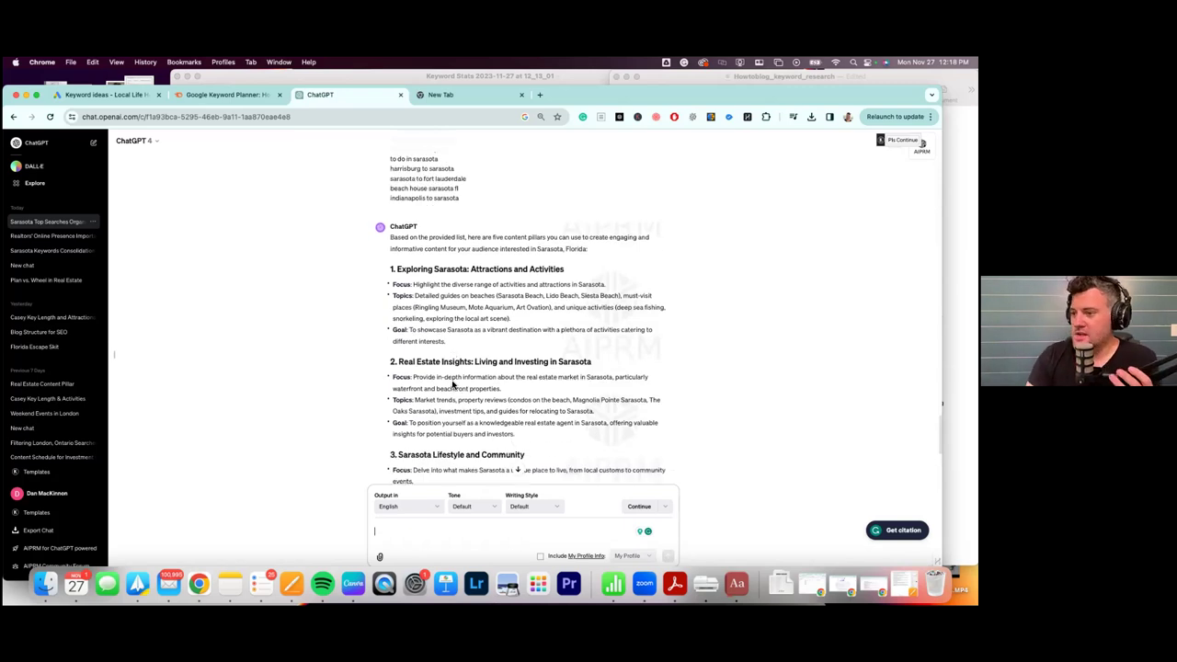
{"action": "triple_click", "coordinate": [453, 263]}
{"action": "key", "text": "super+c"}
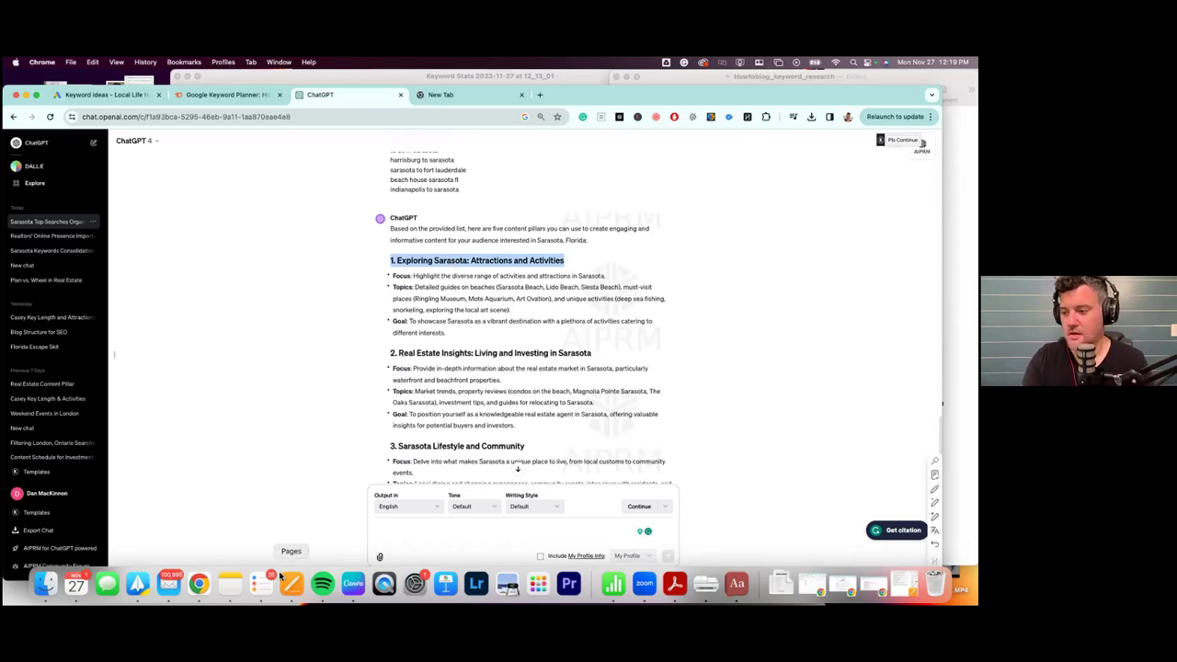
{"action": "left_click", "coordinate": [230, 583]}
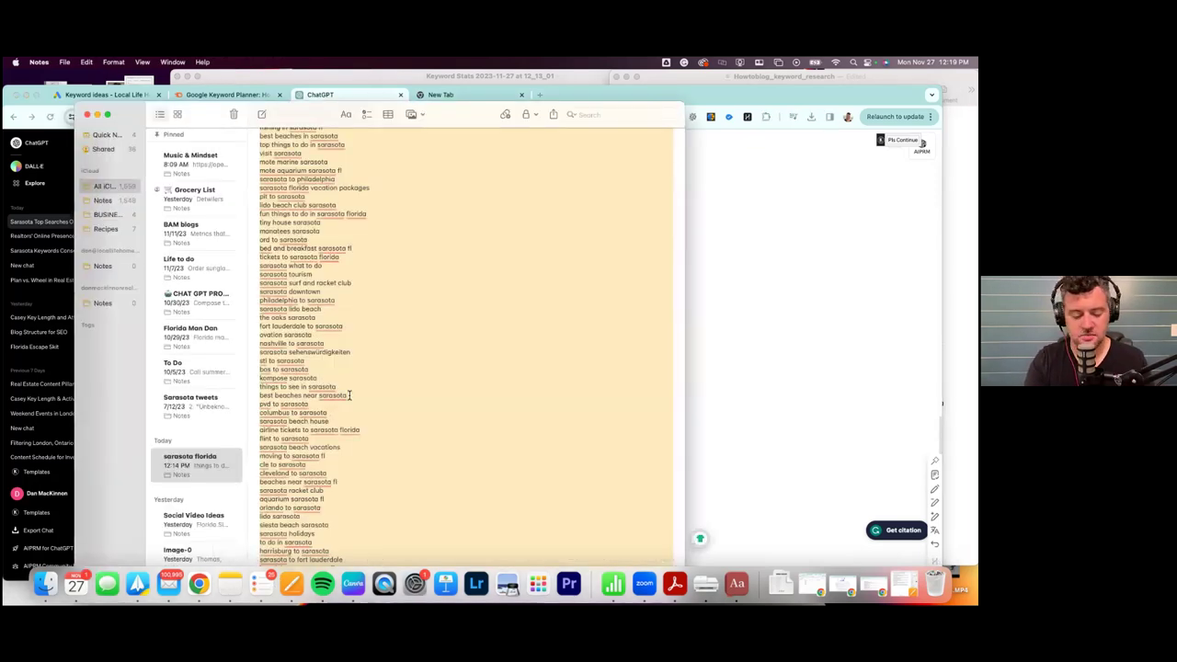
{"action": "key", "text": "super+n"}
{"action": "key", "text": "super+v"}
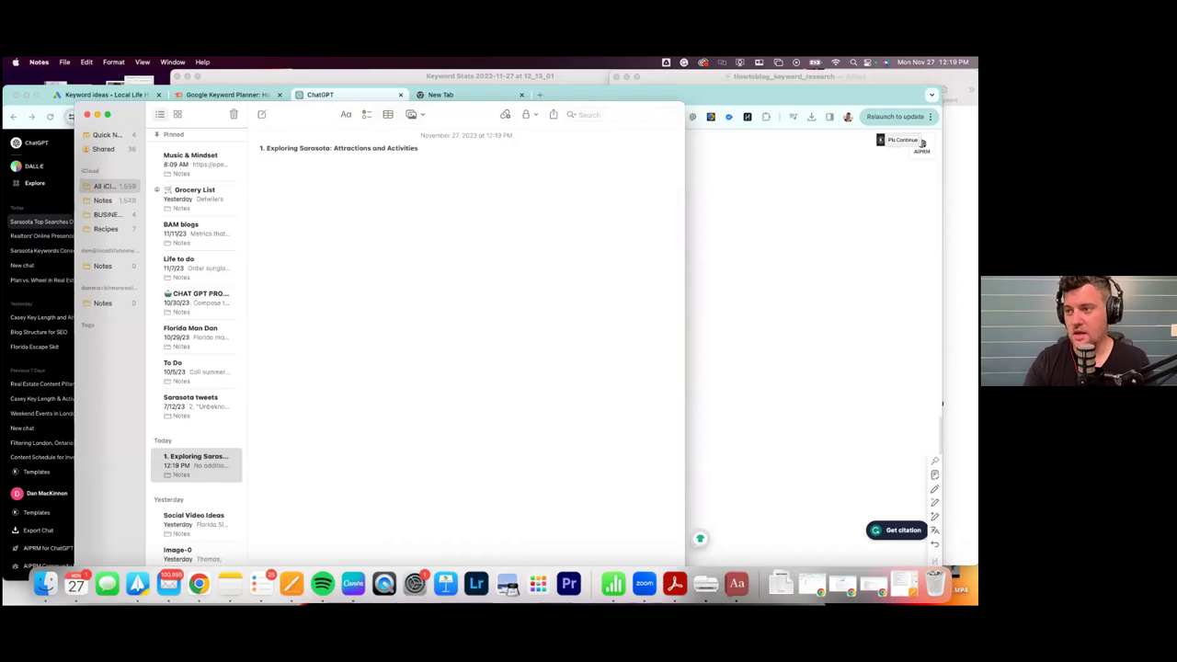
Copy the "2. Real Estate Insights: Living and Investing in Sarasota" heading from ChatGPT in Chrome into the new note in Notes.
{"action": "left_click", "coordinate": [802, 344]}
{"action": "triple_click", "coordinate": [464, 353]}
{"action": "key", "text": "super+c"}
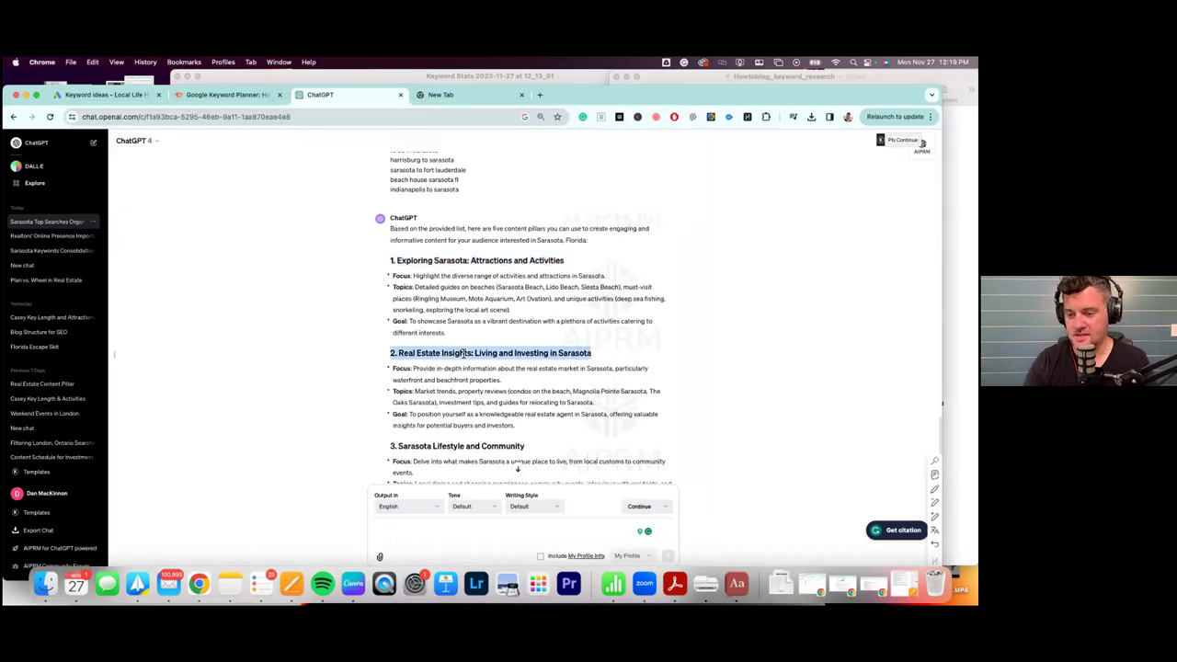
{"action": "left_click", "coordinate": [229, 583]}
{"action": "key", "text": "super+v"}
Add the "3. Sarasota Lifestyle and Community" heading from ChatGPT in Chrome to the pillar list in Notes.
{"action": "key", "text": "super+Tab"}
{"action": "scroll", "coordinate": [484, 450], "scroll_direction": "down", "scroll_amount": 2}
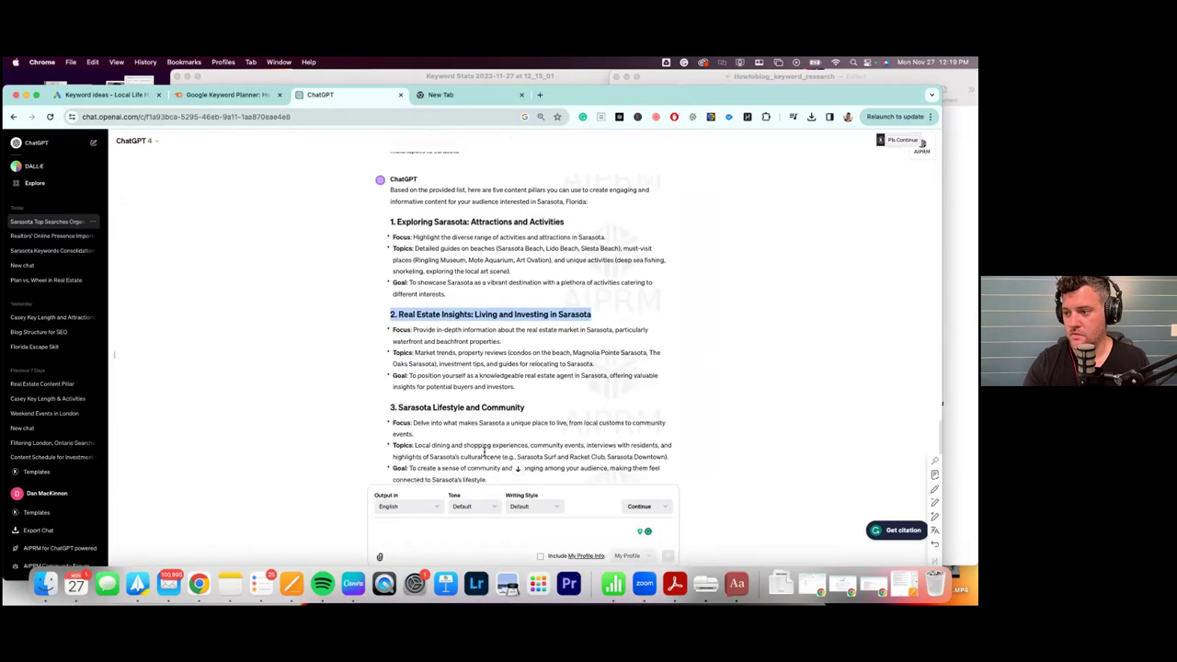
{"action": "triple_click", "coordinate": [459, 396]}
{"action": "key", "text": "super+c"}
{"action": "key", "text": "super+Tab"}
{"action": "key", "text": "super+v"}
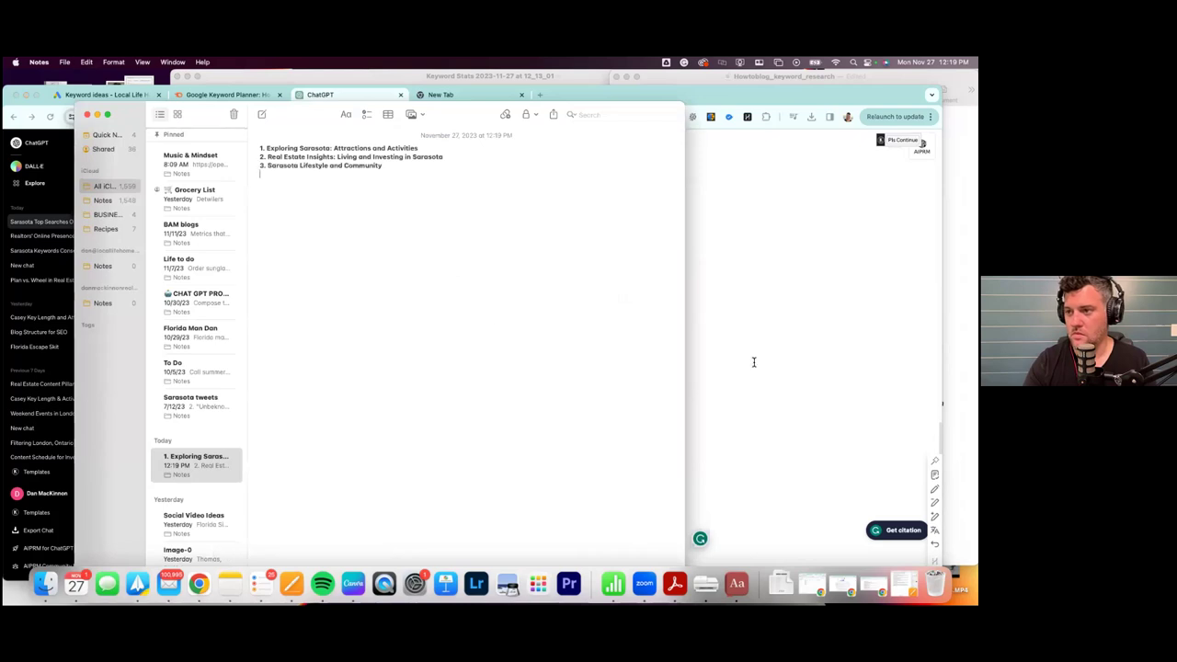
Add the "4. Travel and Accommodation Tips" heading from ChatGPT in Chrome to the pillar list in Notes.
{"action": "key", "text": "super+Tab"}
{"action": "scroll", "coordinate": [481, 372], "scroll_direction": "down", "scroll_amount": 3}
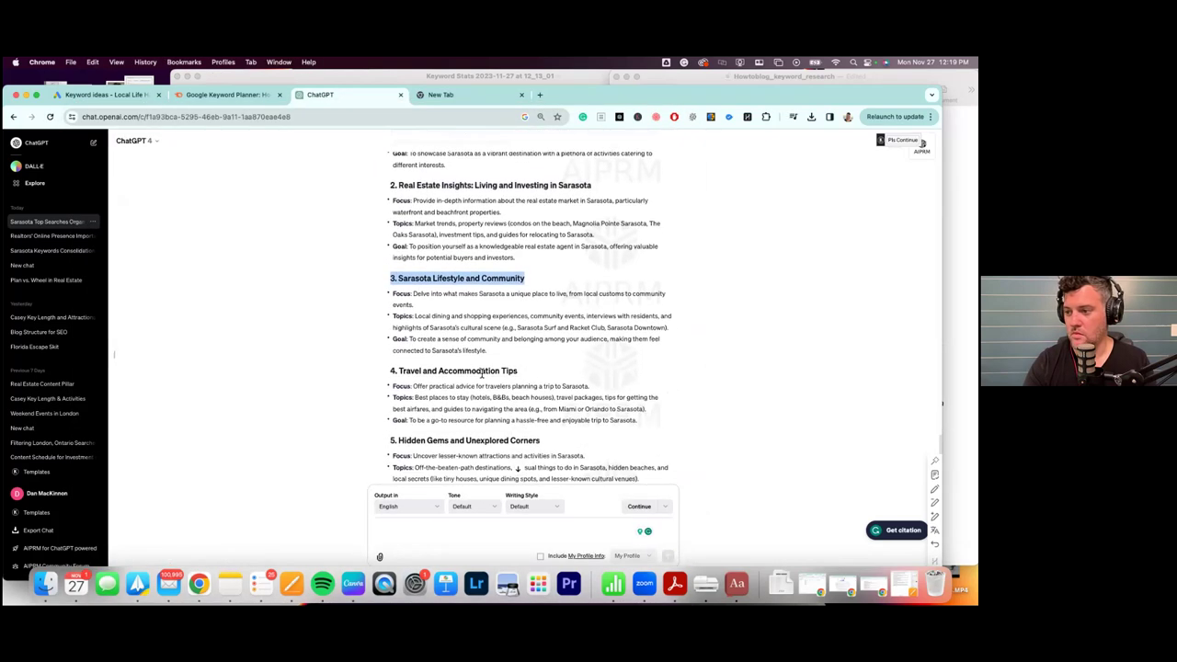
{"action": "triple_click", "coordinate": [481, 373]}
{"action": "key", "text": "super+c"}
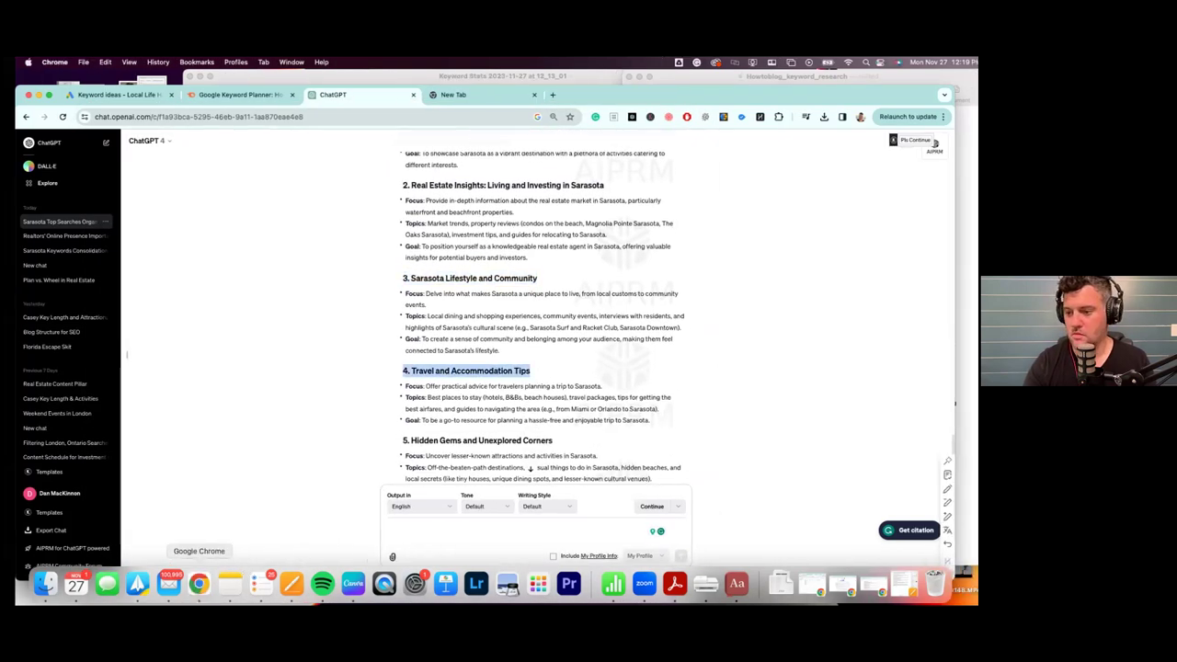
{"action": "key", "text": "super+Tab"}
{"action": "key", "text": "super+v"}
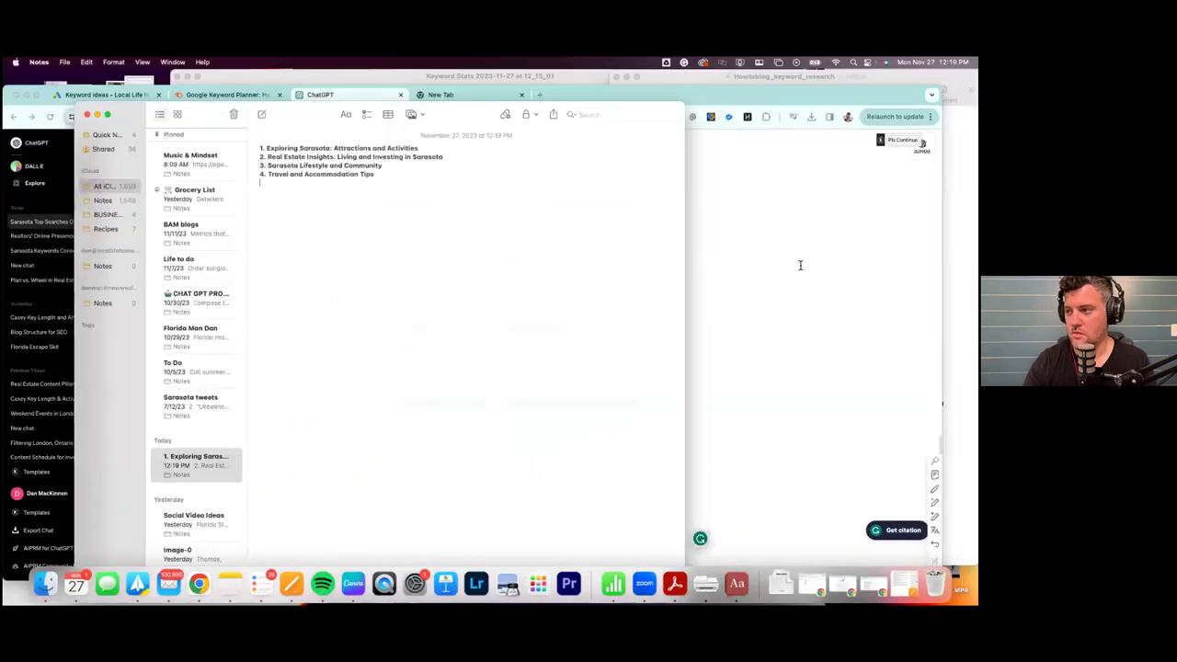
Add the "5. Hidden Gems and Unexplored Corners" heading from ChatGPT in Chrome to the pillar list in Notes.
{"action": "key", "text": "super+Tab"}
{"action": "triple_click", "coordinate": [429, 440]}
{"action": "key", "text": "super+c"}
{"action": "left_click", "coordinate": [231, 583]}
{"action": "key", "text": "super+v"}
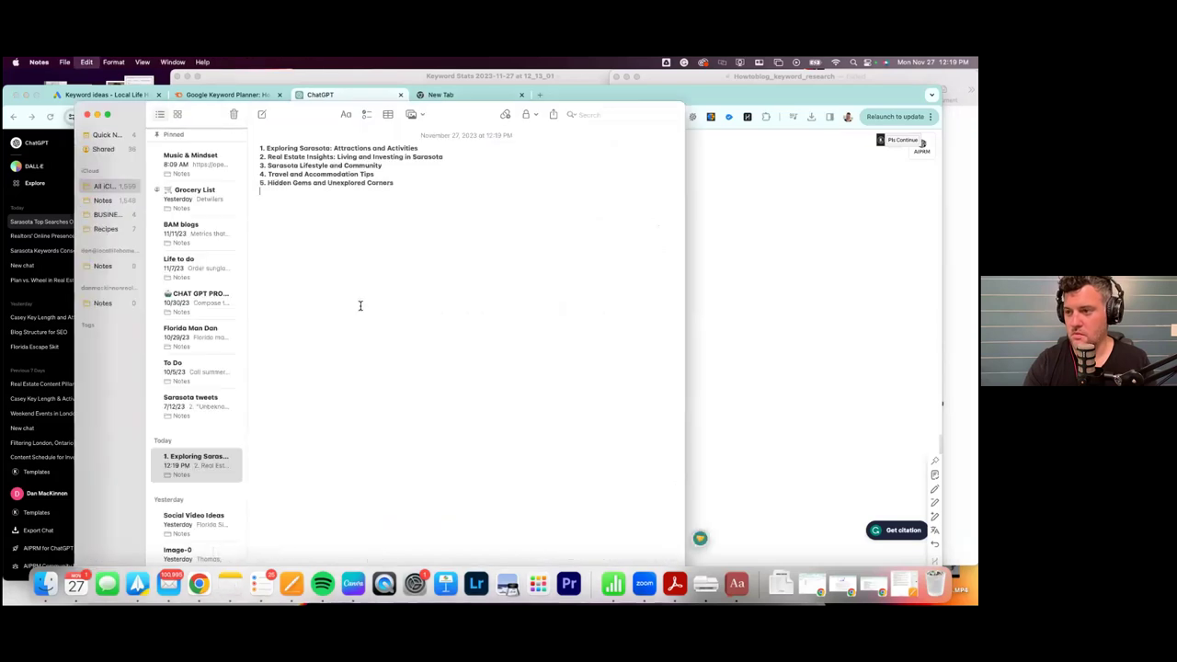
Select and copy all five content pillar titles in the note, and return to the end of the ChatGPT reply in Chrome.
{"action": "left_click_drag", "start_coordinate": [402, 183], "coordinate": [245, 150]}
{"action": "key", "text": "super+c"}
{"action": "key", "text": "super+Tab"}
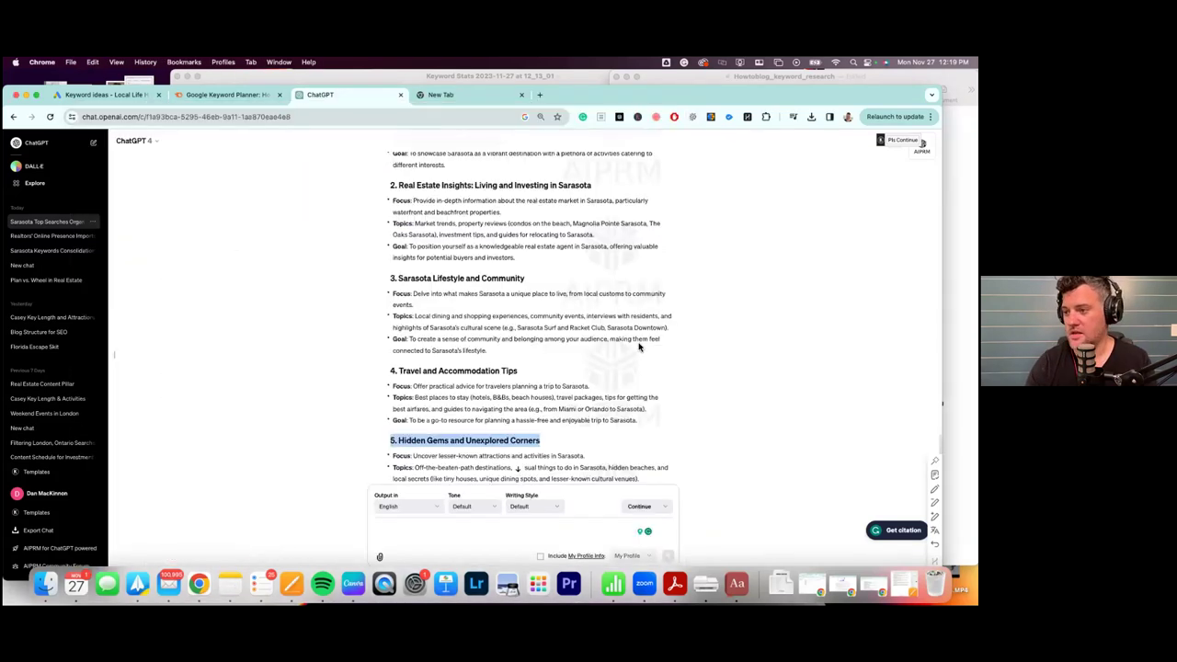
{"action": "scroll", "coordinate": [485, 445], "scroll_direction": "down", "scroll_amount": 3}
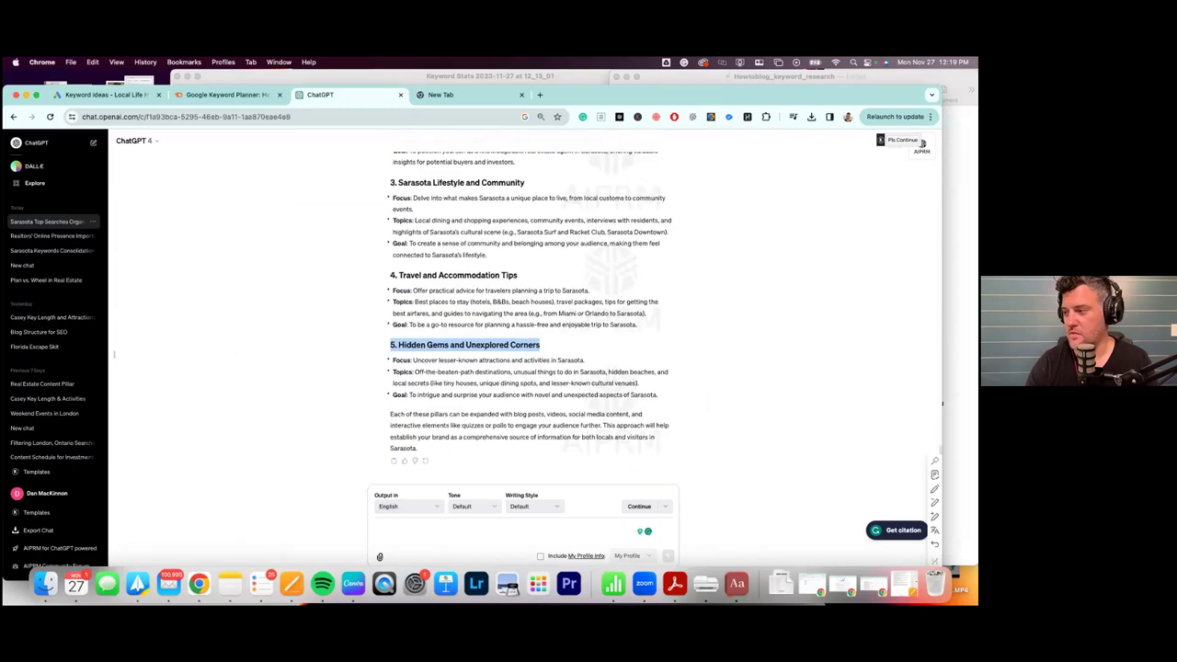
Copy the "Using the following content pillars and top searched quieries from google" prompt from Blogging Ideas & Titles in Pages into the ChatGPT message in Chrome.
{"action": "key", "text": "super+Tab"}
{"action": "left_click", "coordinate": [703, 312]}
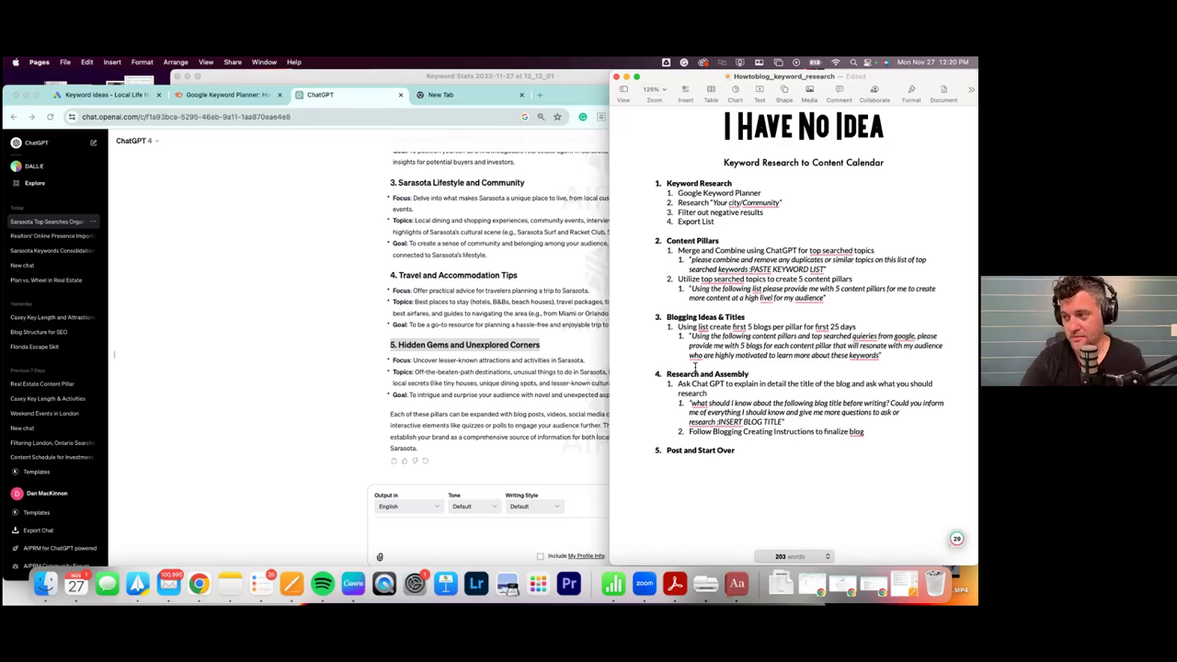
{"action": "left_click_drag", "start_coordinate": [691, 337], "coordinate": [881, 355]}
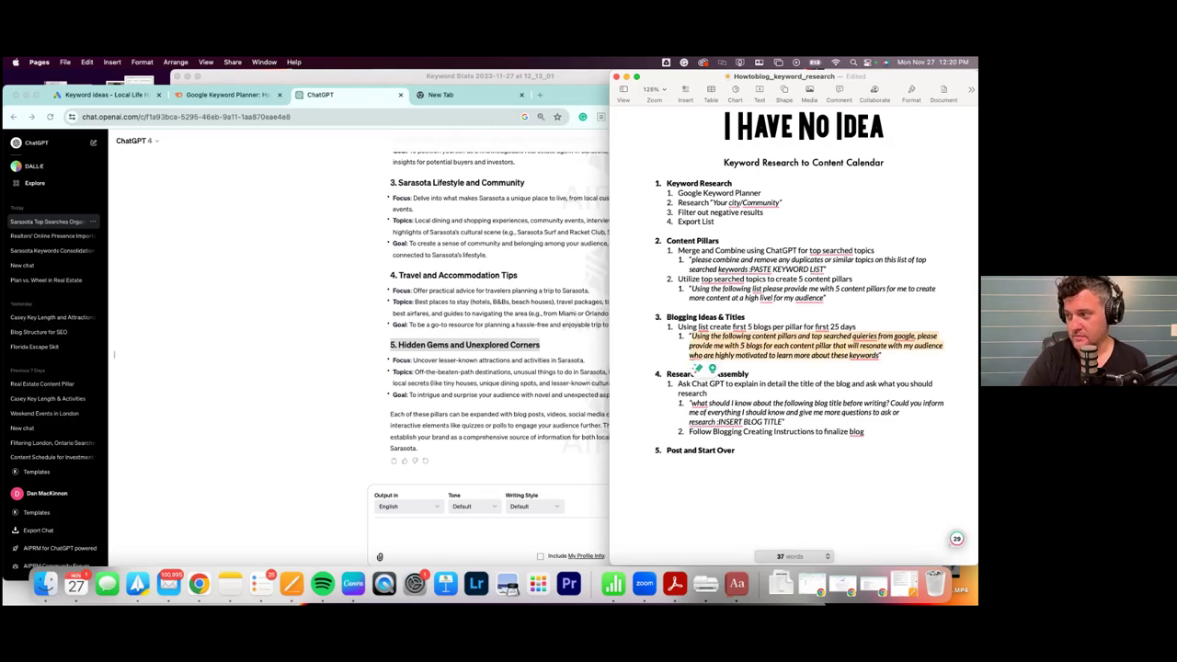
{"action": "left_click", "coordinate": [437, 532]}
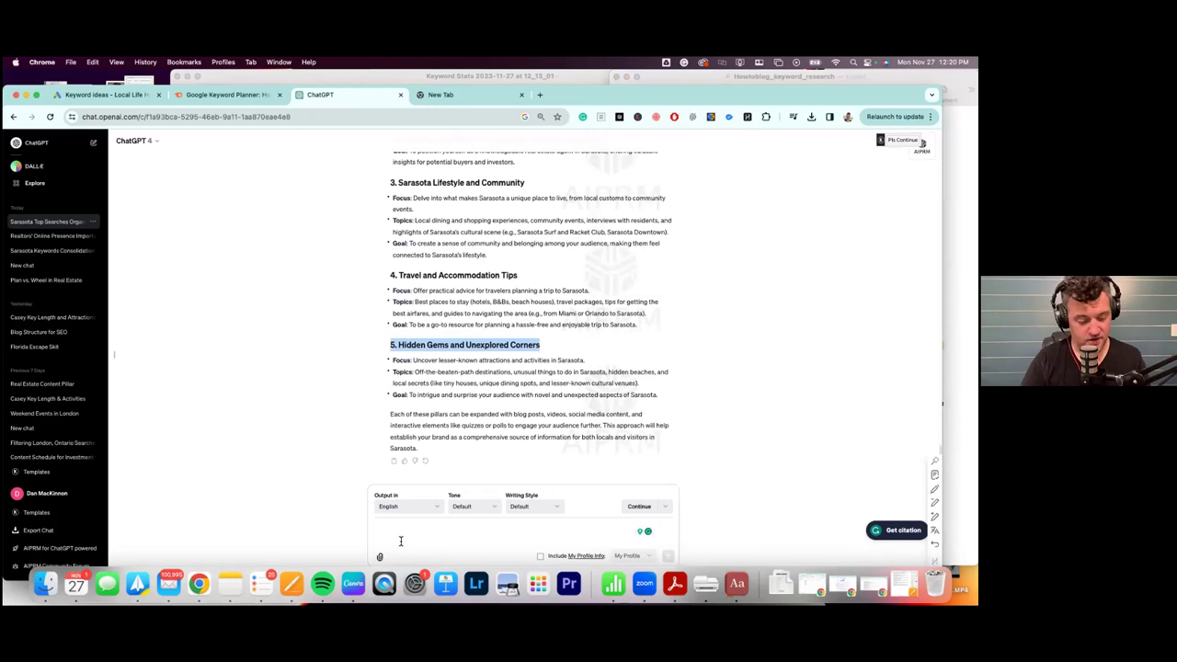
{"action": "key", "text": "super+v"}
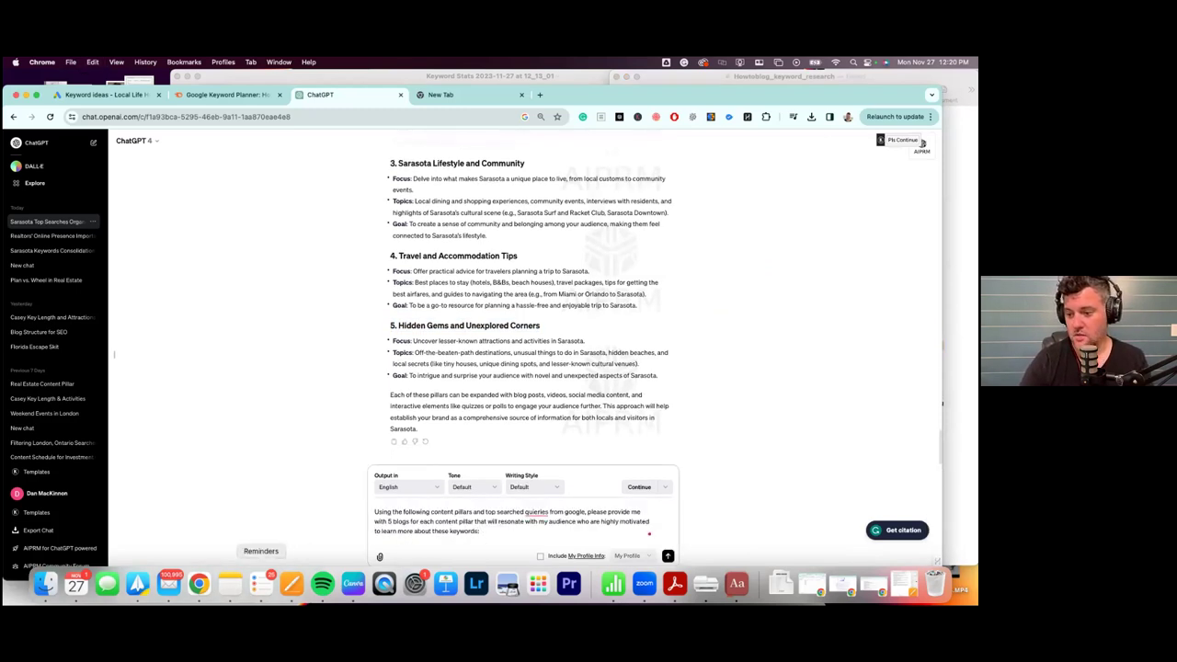
Copy the five content pillar titles from Notes, add them at the end of the ChatGPT prompt in Chrome, and send the message.
{"action": "left_click", "coordinate": [230, 585]}
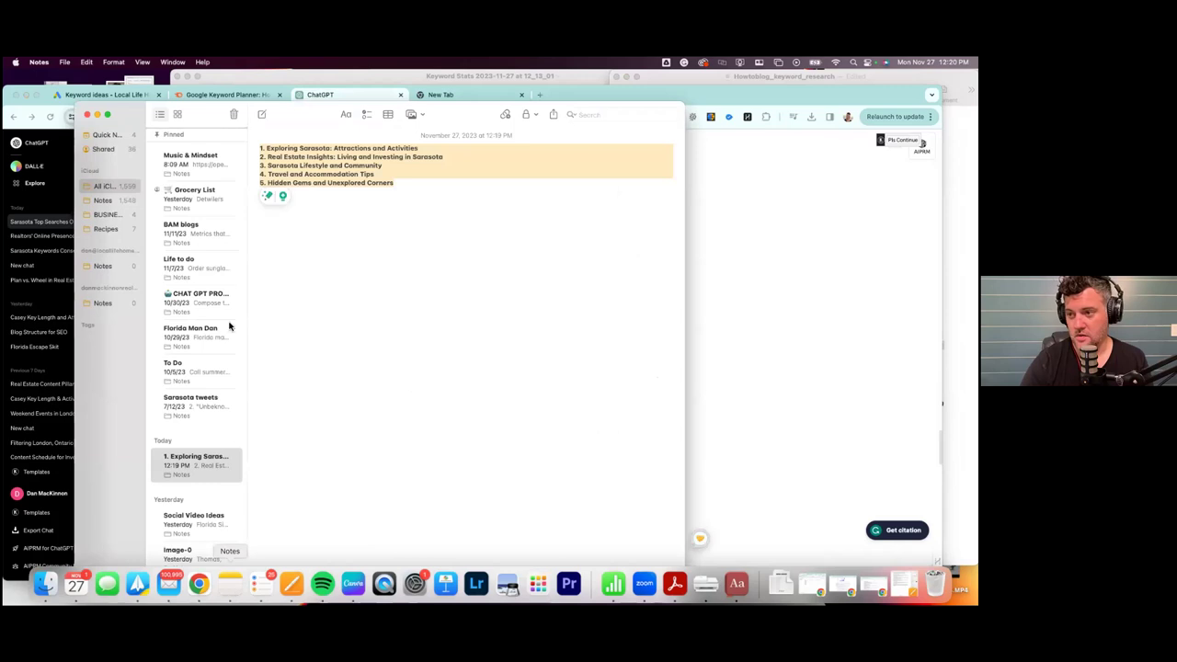
{"action": "right_click", "coordinate": [328, 171]}
{"action": "left_click", "coordinate": [342, 238]}
{"action": "key", "text": "super+Tab"}
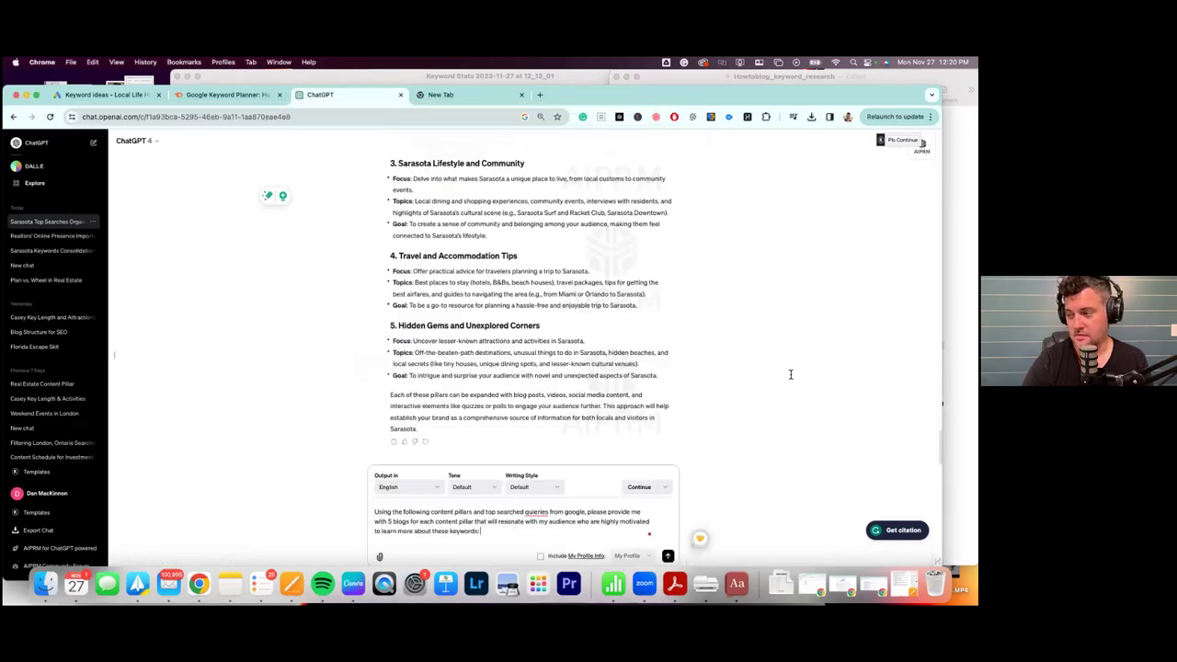
{"action": "key", "text": "super+v"}
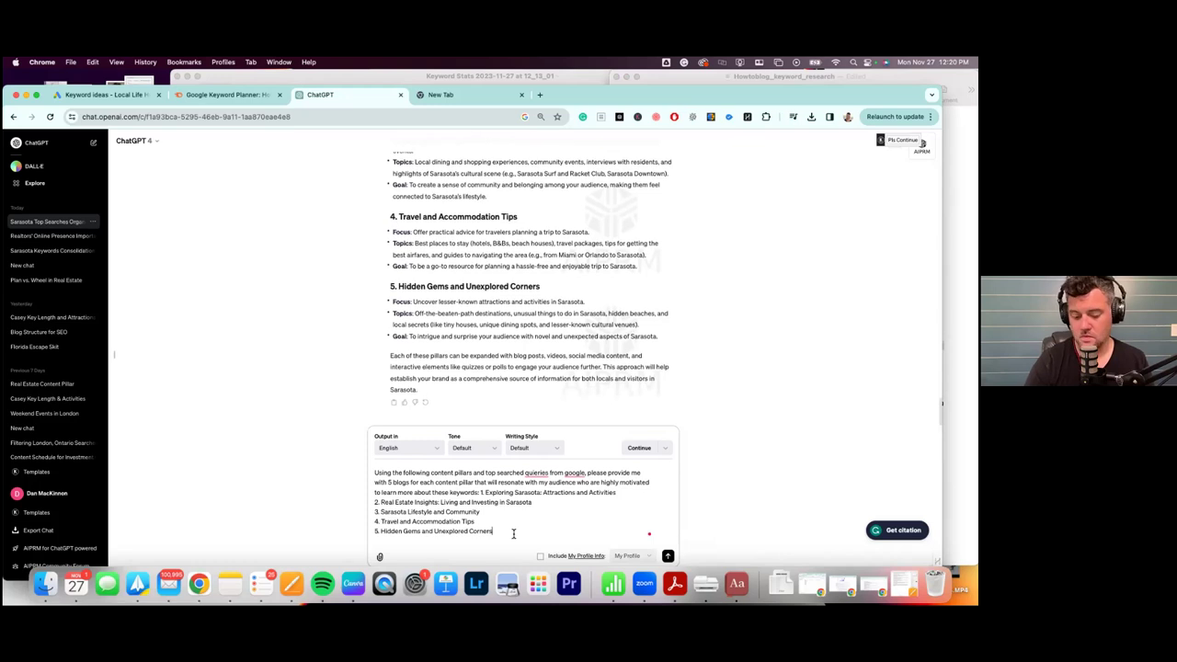
{"action": "key", "text": "Return"}
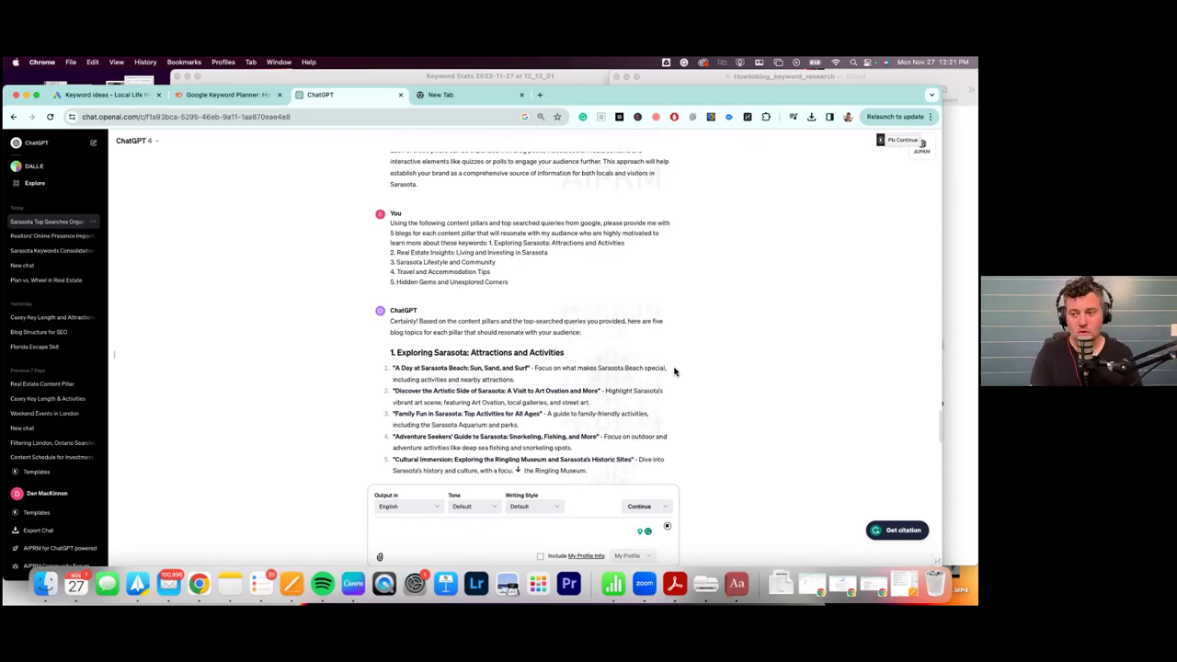
Look over the first blog topics in the reply, and read the Research and Assembly instructions in the Pages outline.
{"action": "scroll", "coordinate": [674, 371], "scroll_direction": "down", "scroll_amount": 4}
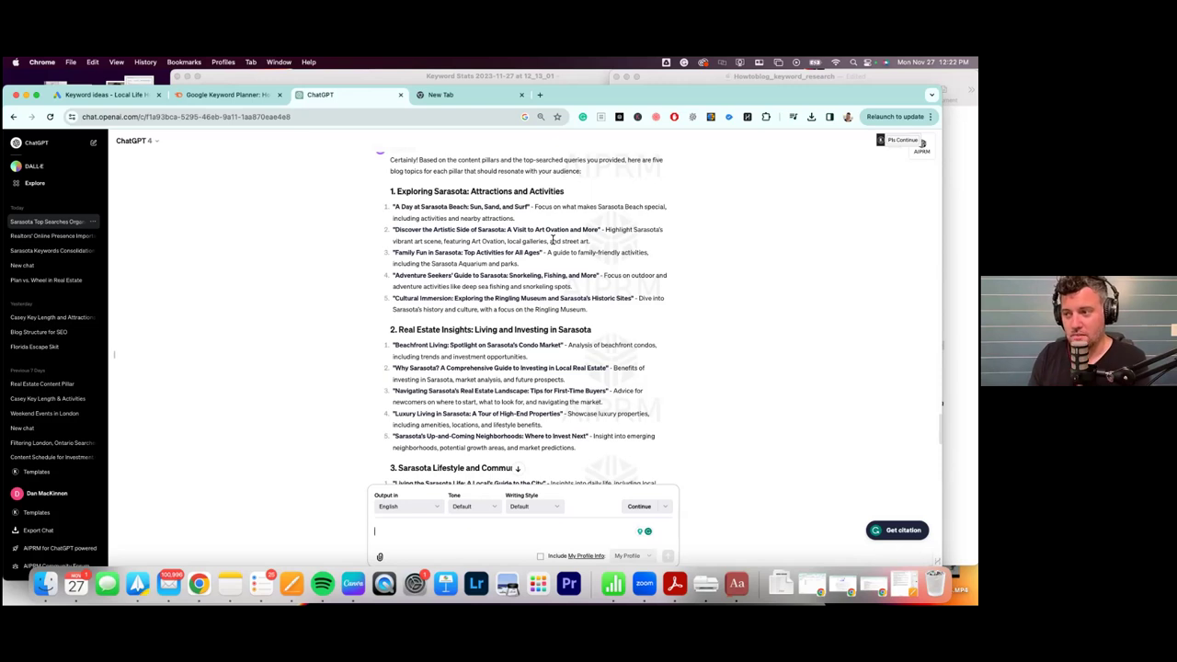
{"action": "key", "text": "super+Tab"}
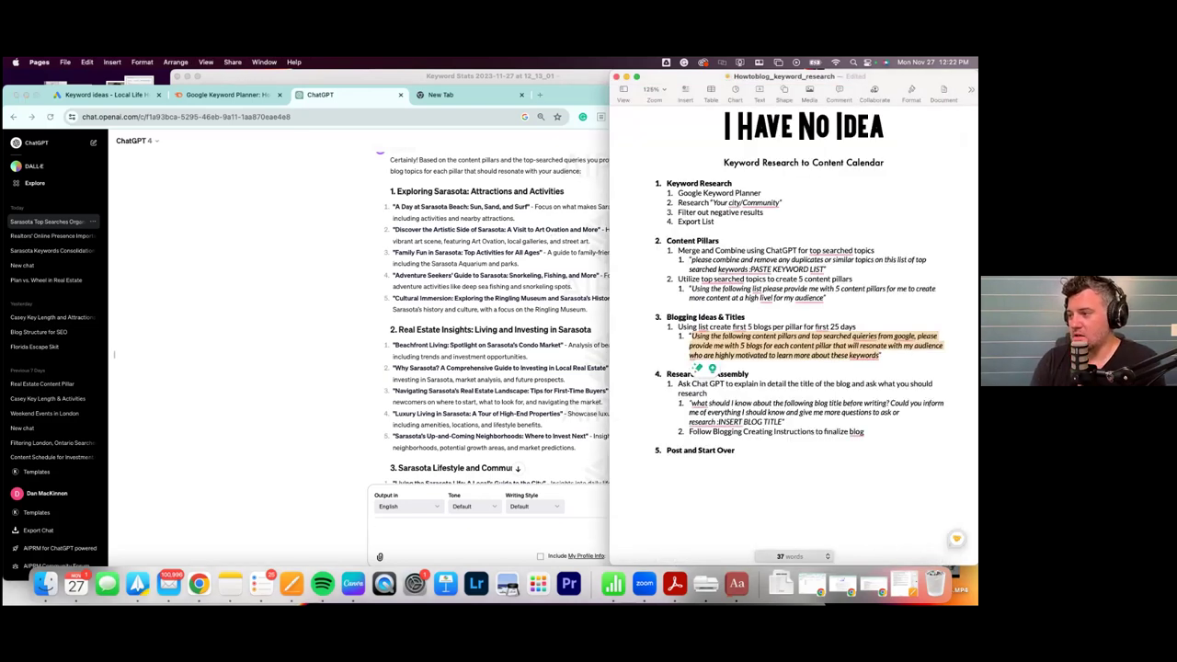
{"action": "left_click", "coordinate": [762, 409]}
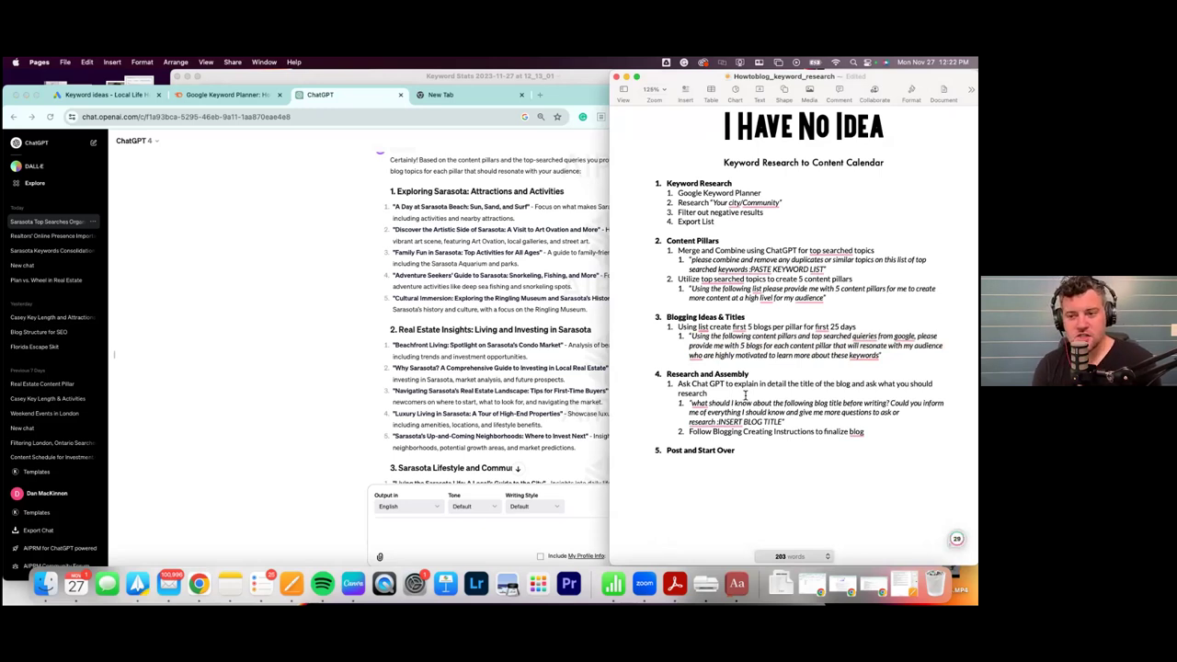
Return to ChatGPT in Chrome and examine the blog ideas under the Lifestyle and Community, Travel and Accommodation, and Hidden Gems pillars.
{"action": "left_click", "coordinate": [584, 376]}
{"action": "scroll", "coordinate": [582, 370], "scroll_direction": "down", "scroll_amount": 5}
{"action": "scroll", "coordinate": [582, 370], "scroll_direction": "down", "scroll_amount": 6}
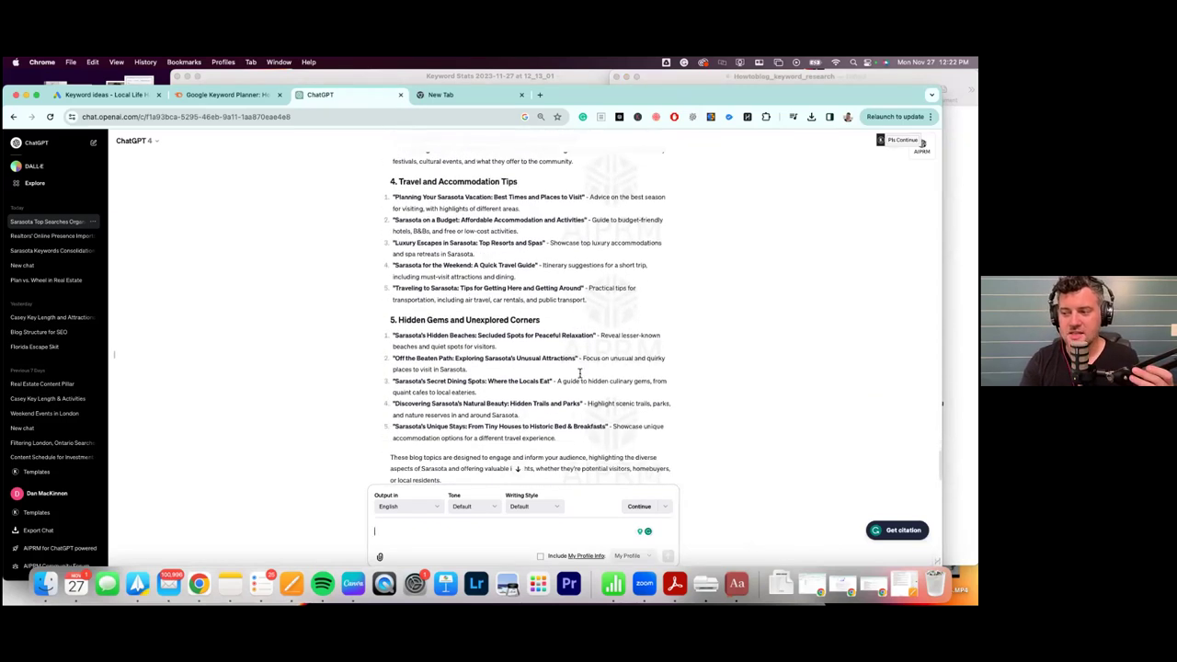
{"action": "left_click_drag", "start_coordinate": [563, 438], "coordinate": [439, 181]}
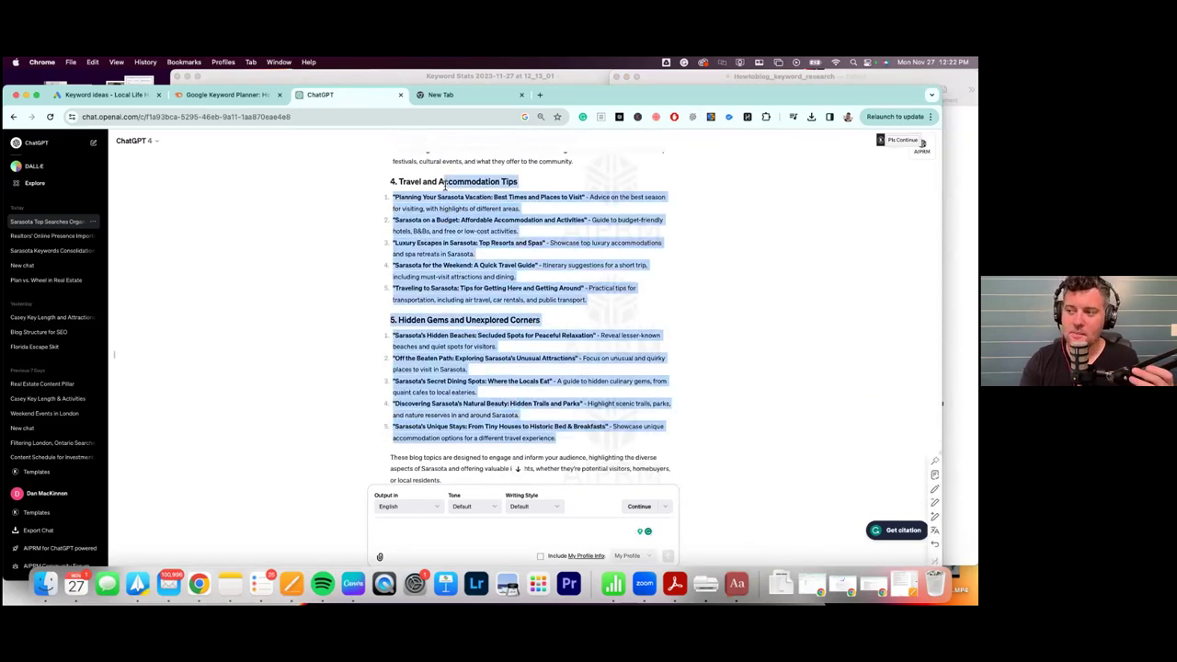
{"action": "scroll", "coordinate": [440, 181], "scroll_direction": "up", "scroll_amount": 2}
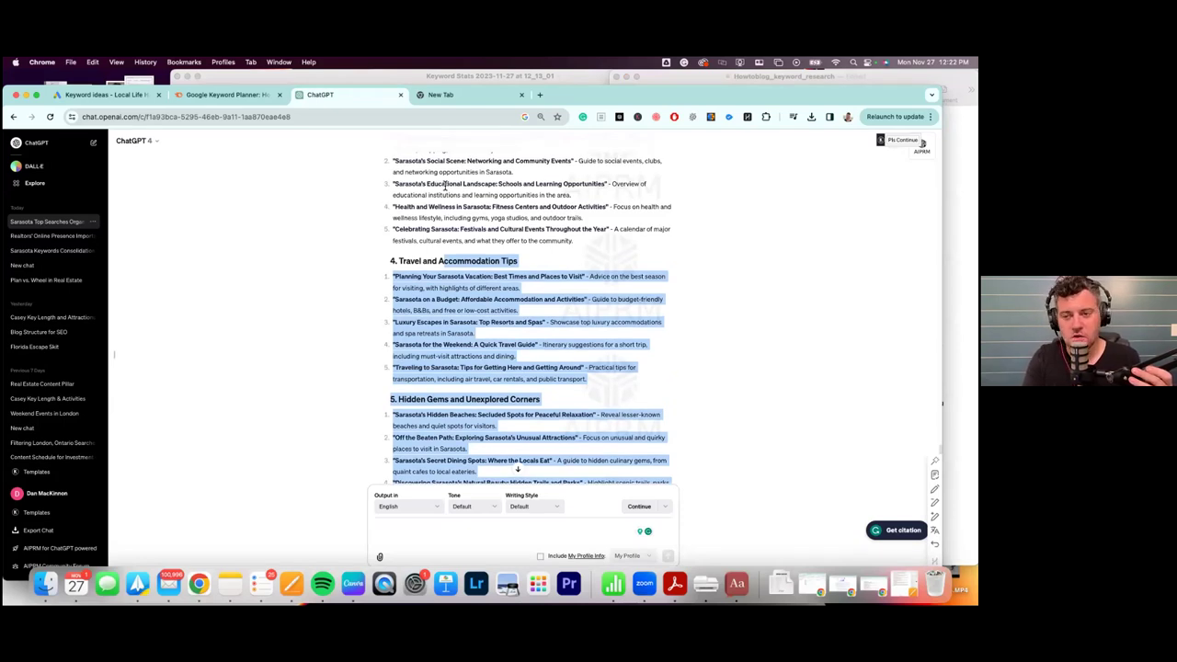
{"action": "left_click", "coordinate": [442, 224]}
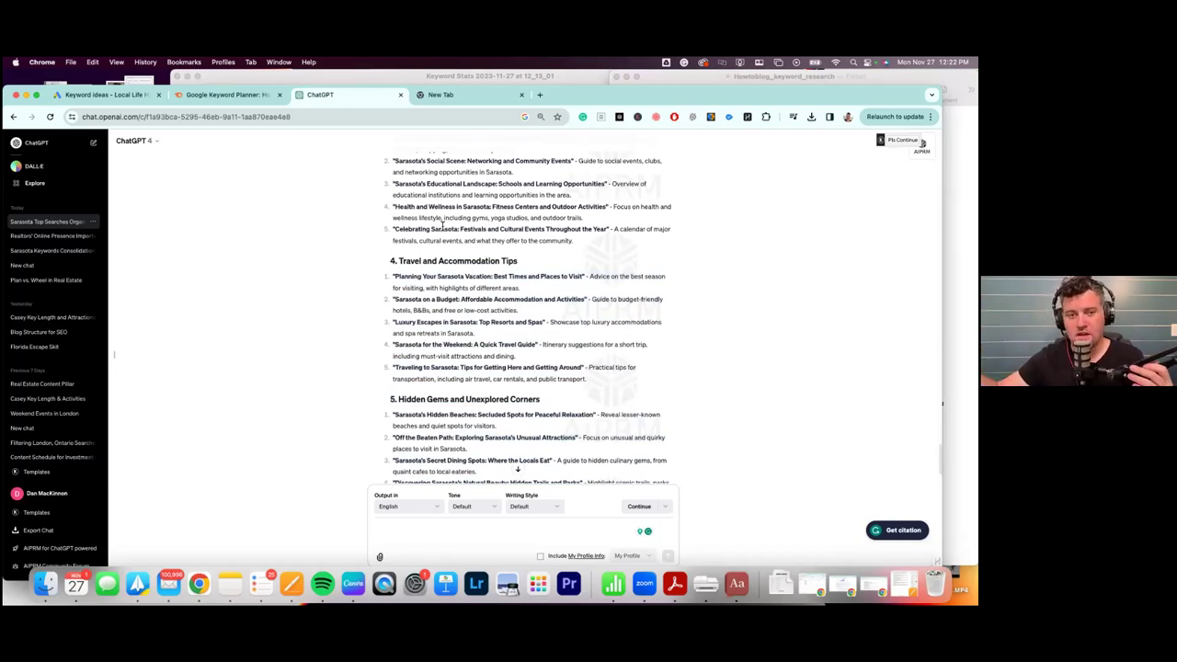
{"action": "scroll", "coordinate": [443, 224], "scroll_direction": "up", "scroll_amount": 3}
{"action": "scroll", "coordinate": [442, 224], "scroll_direction": "up", "scroll_amount": 1}
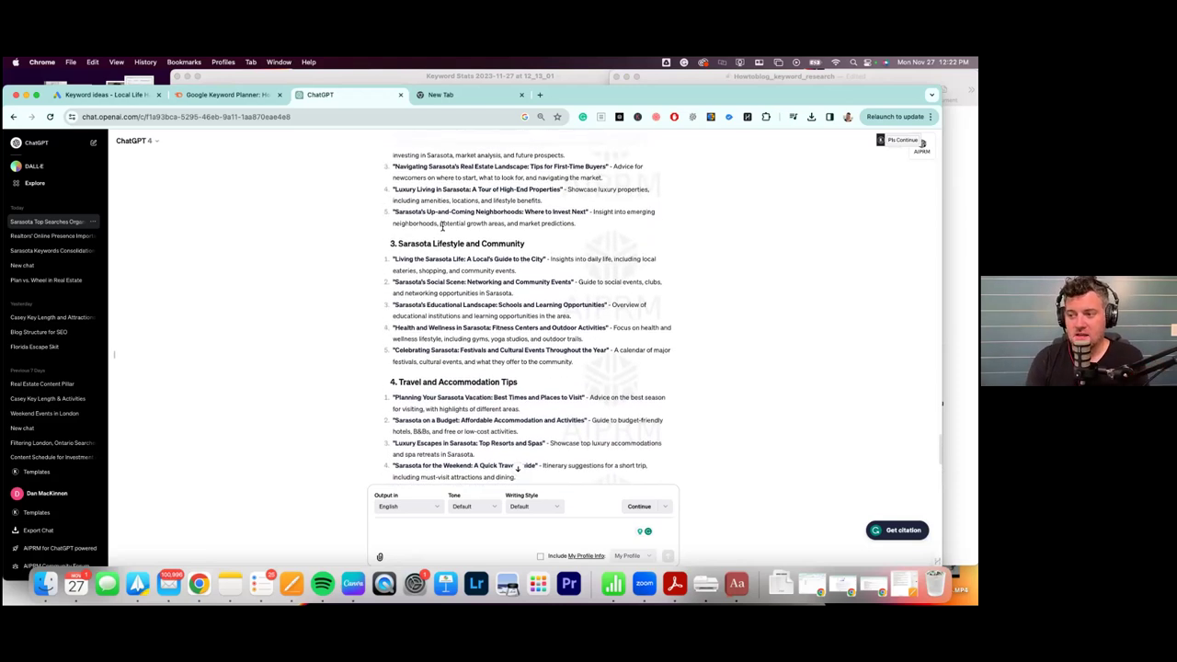
{"action": "triple_click", "coordinate": [447, 260]}
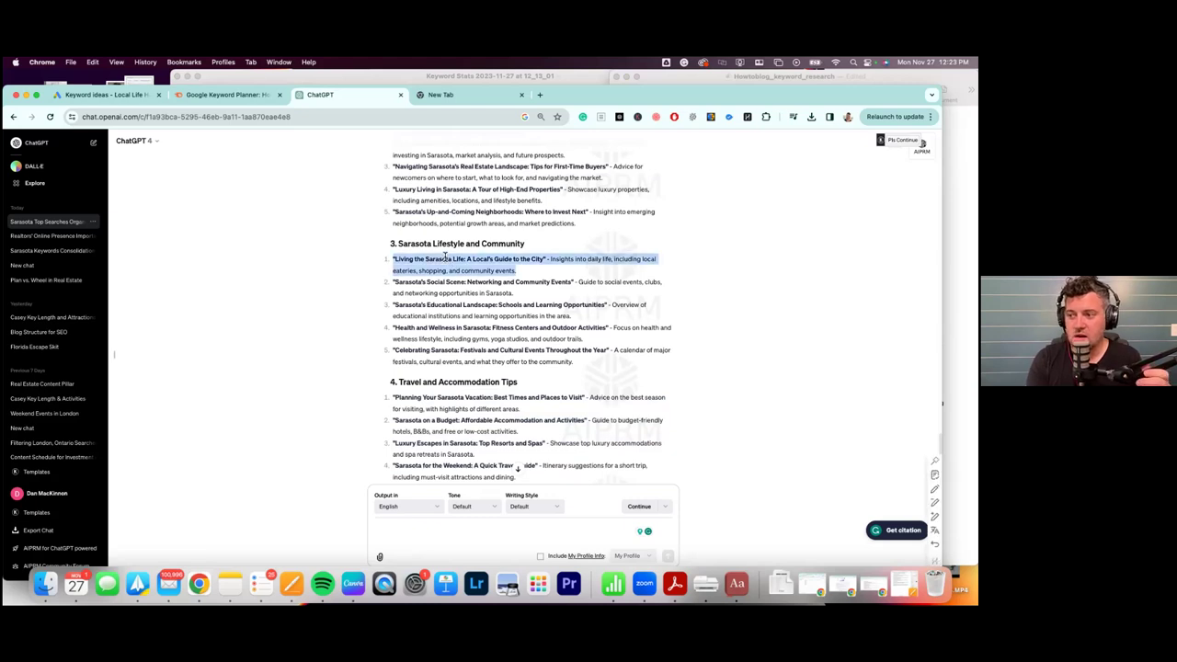
{"action": "left_click", "coordinate": [445, 258]}
{"action": "left_click_drag", "start_coordinate": [545, 258], "coordinate": [393, 265]}
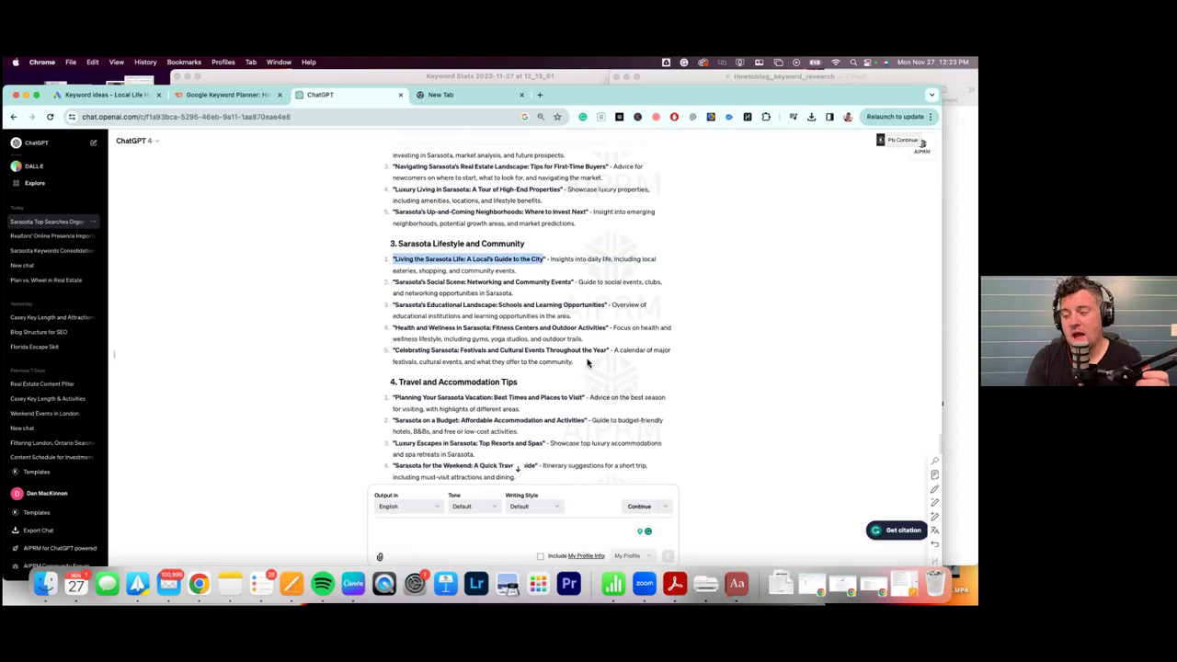
{"action": "left_click", "coordinate": [483, 230]}
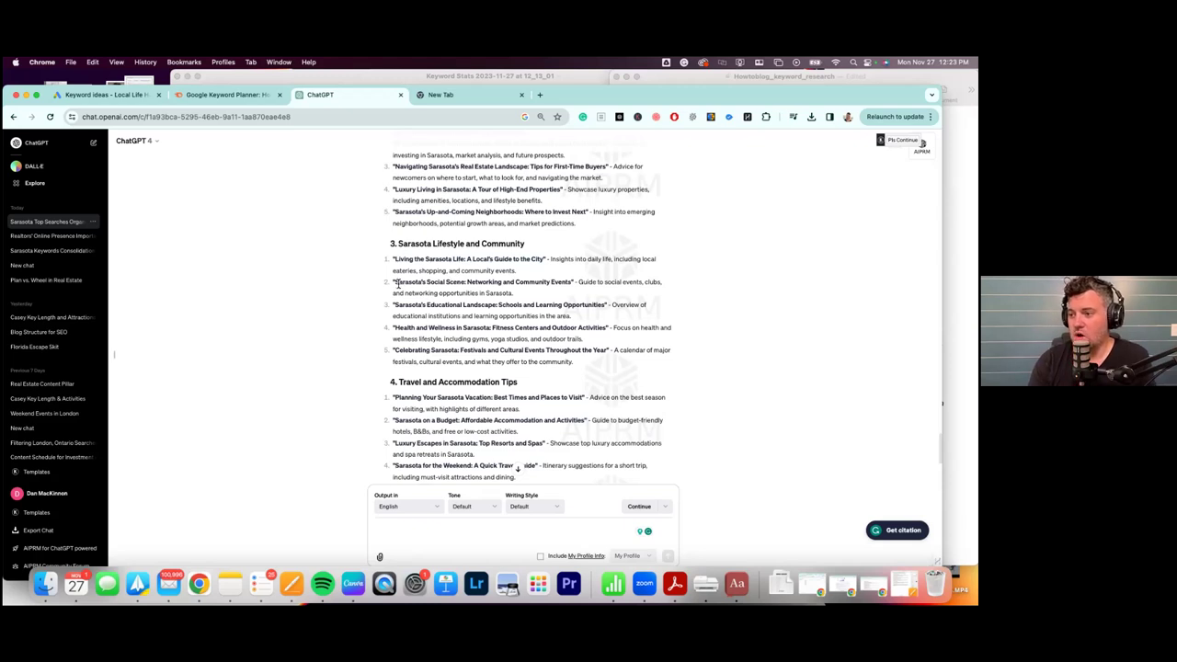
Review the blog ideas under Exploring Sarasota in the ChatGPT reply and select the title "Family Fun in Sarasota: Top Activities for All Ages".
{"action": "scroll", "coordinate": [395, 277], "scroll_direction": "up", "scroll_amount": 5}
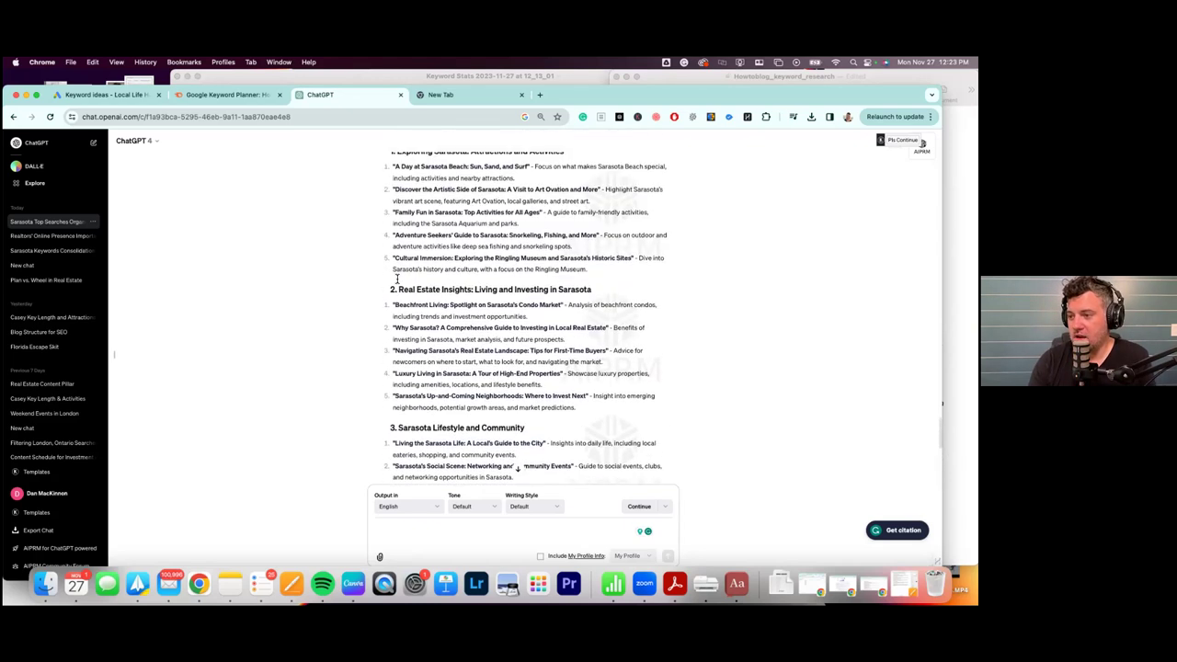
{"action": "scroll", "coordinate": [398, 280], "scroll_direction": "up", "scroll_amount": 2}
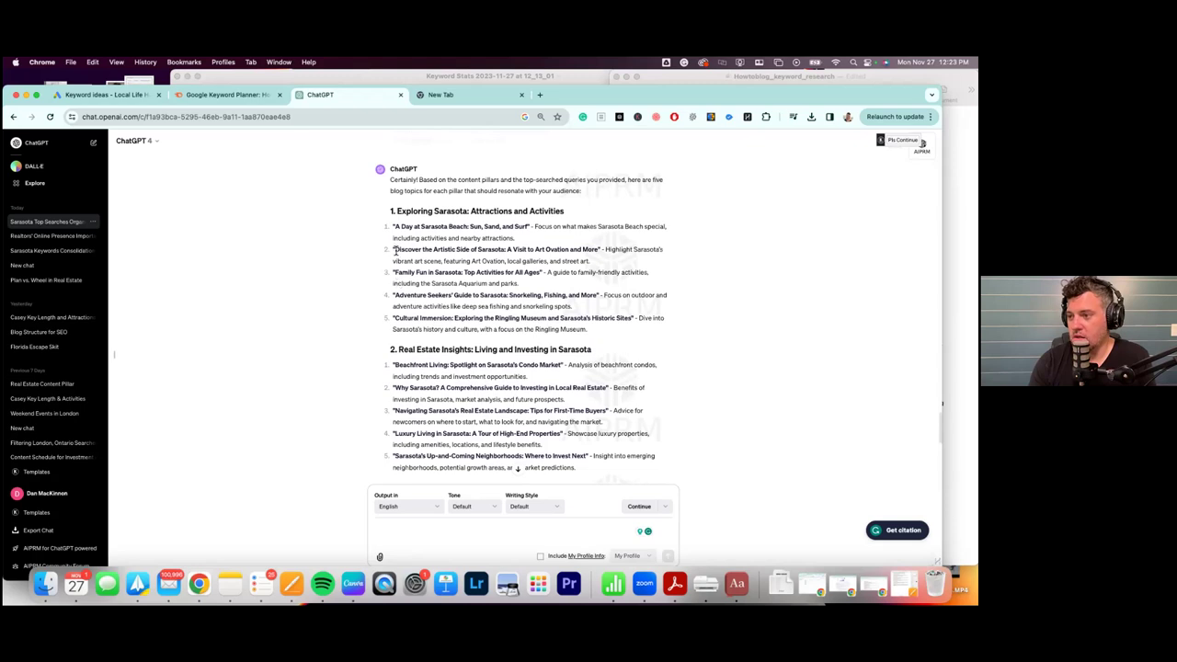
{"action": "left_click_drag", "start_coordinate": [393, 249], "coordinate": [598, 253]}
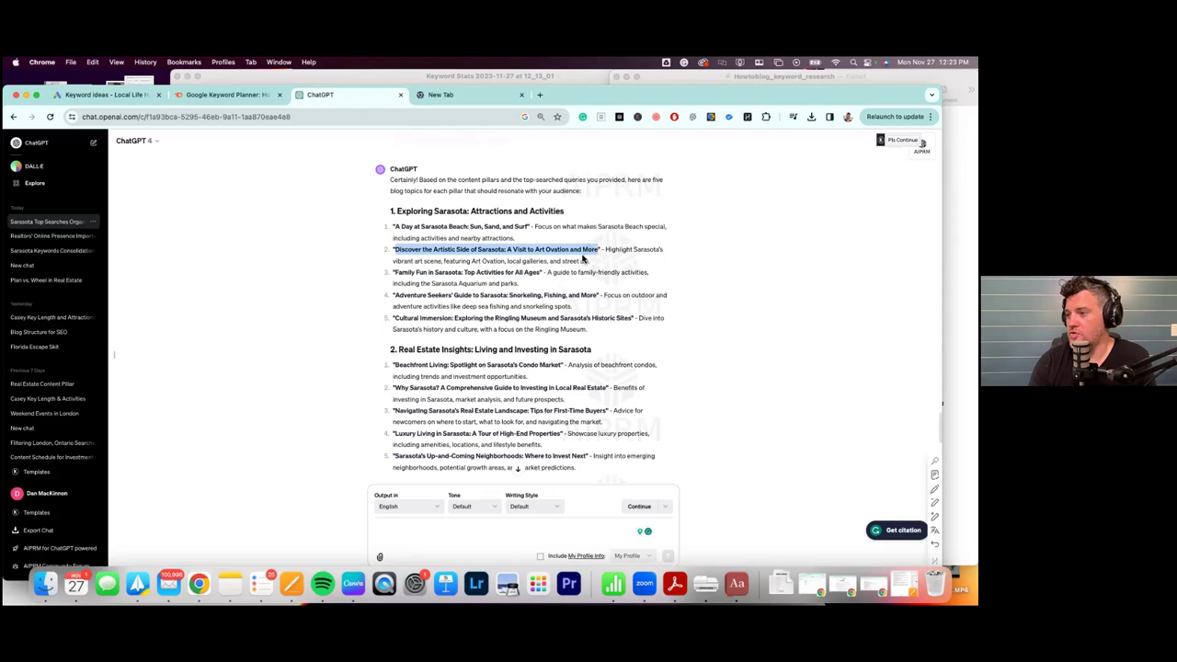
{"action": "left_click", "coordinate": [482, 270]}
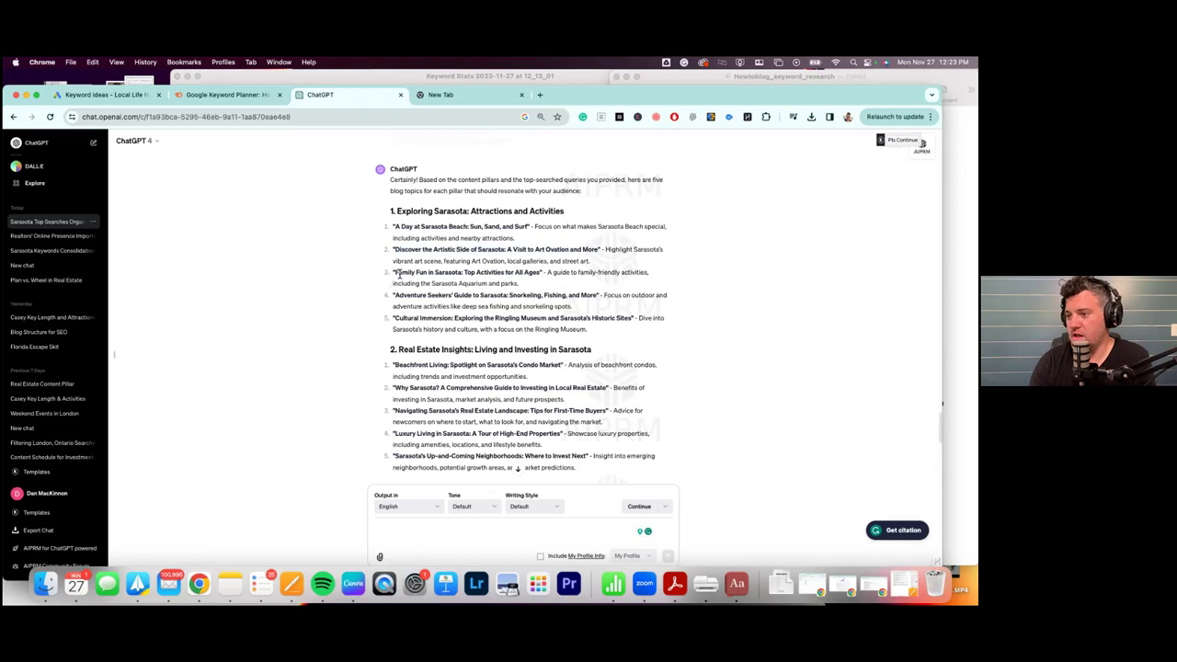
{"action": "left_click_drag", "start_coordinate": [395, 274], "coordinate": [543, 274]}
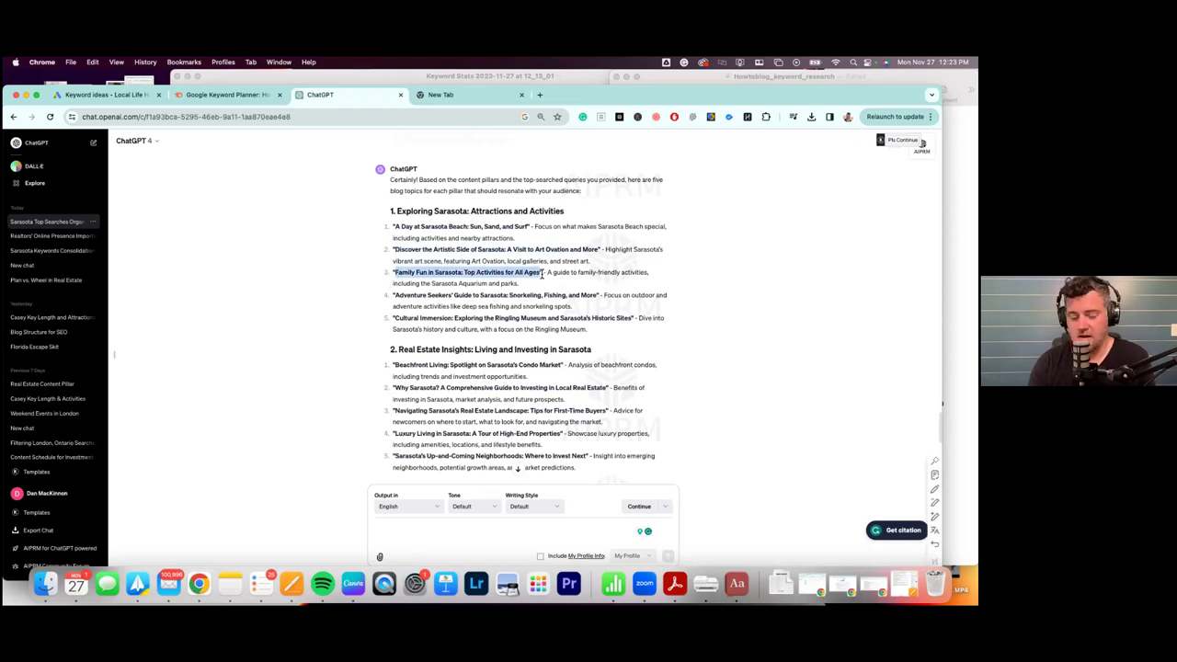
Copy the "what should I know about the following blog title before writing?" prompt from Research and Assembly in Pages into a new ChatGPT chat in Chrome.
{"action": "left_click", "coordinate": [956, 230]}
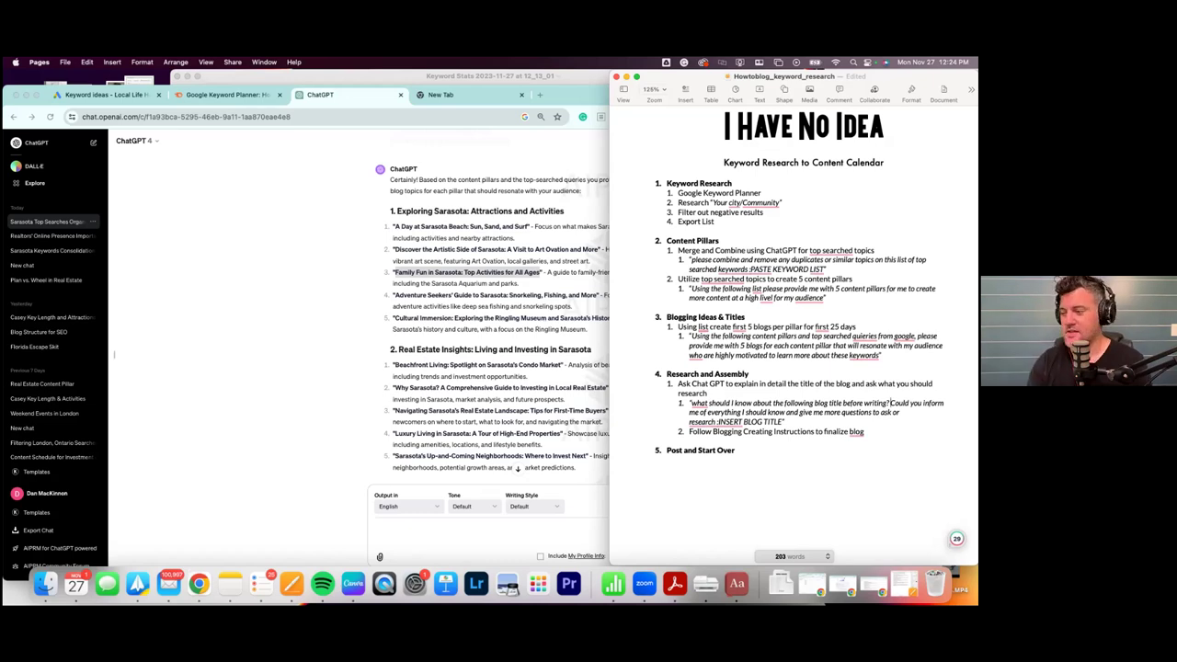
{"action": "mouse_move", "coordinate": [694, 404]}
{"action": "left_click_drag", "start_coordinate": [692, 403], "coordinate": [868, 431]}
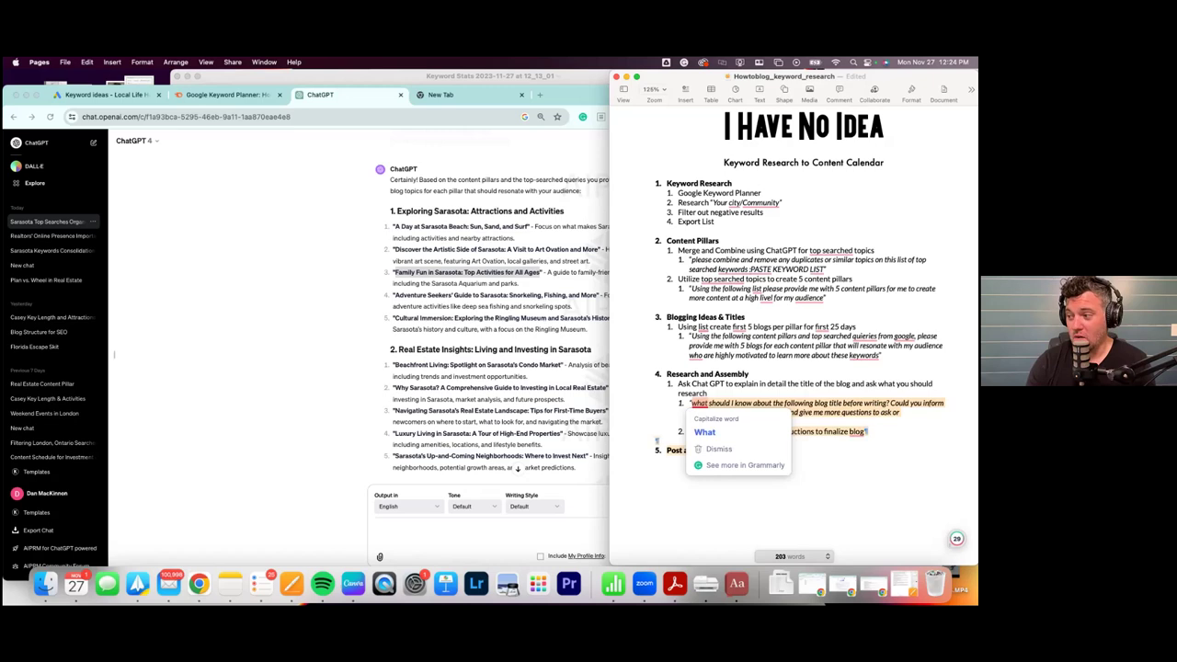
{"action": "left_click", "coordinate": [678, 464]}
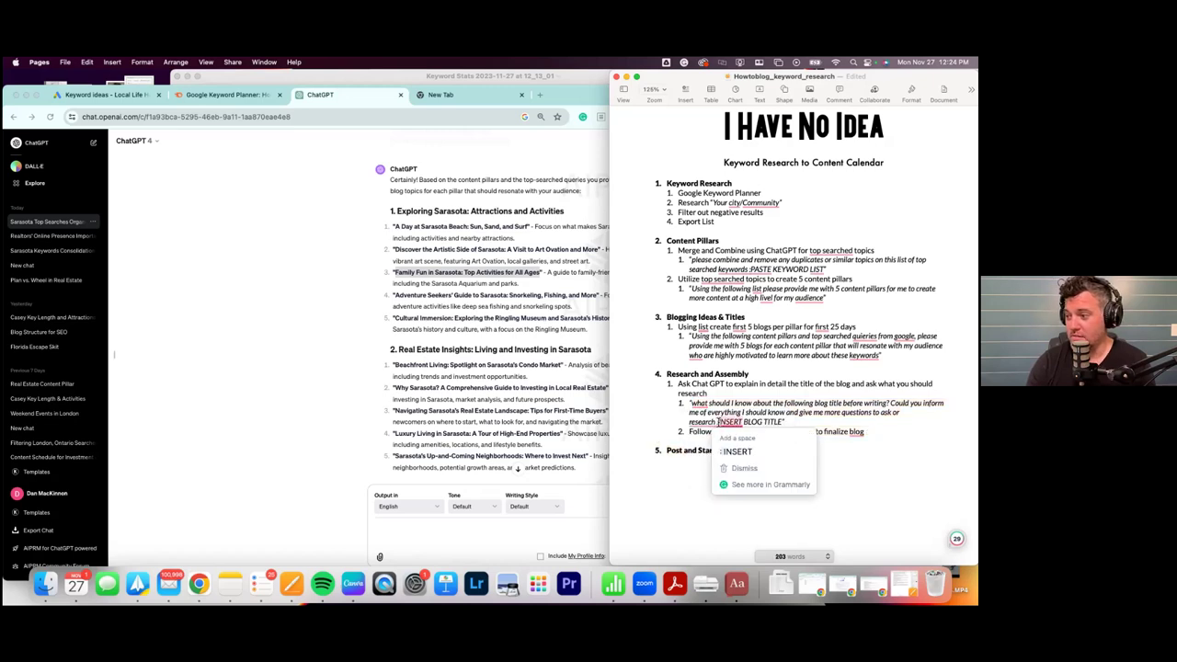
{"action": "triple_click", "coordinate": [711, 404]}
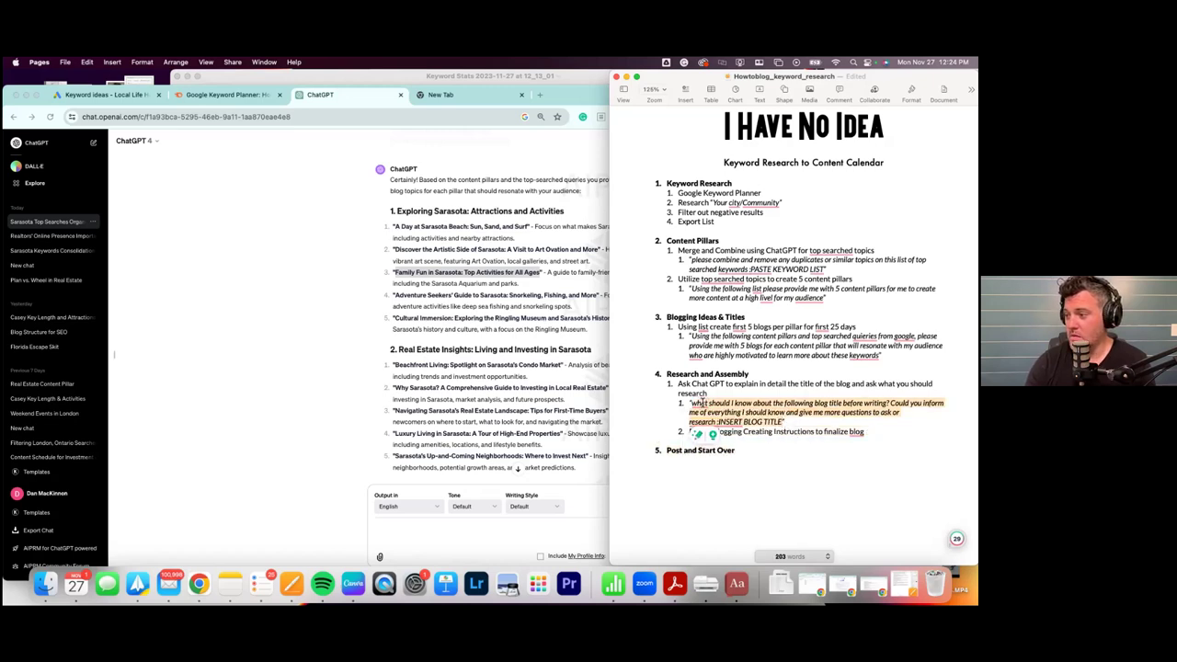
{"action": "left_click", "coordinate": [273, 355]}
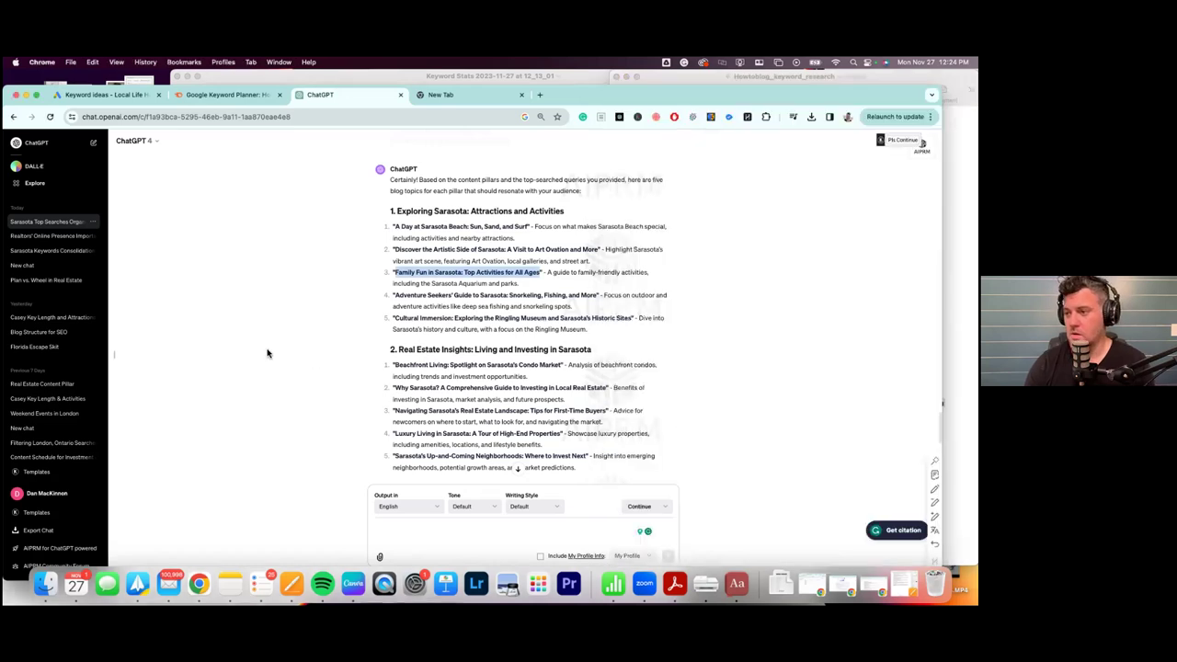
{"action": "left_click", "coordinate": [392, 530]}
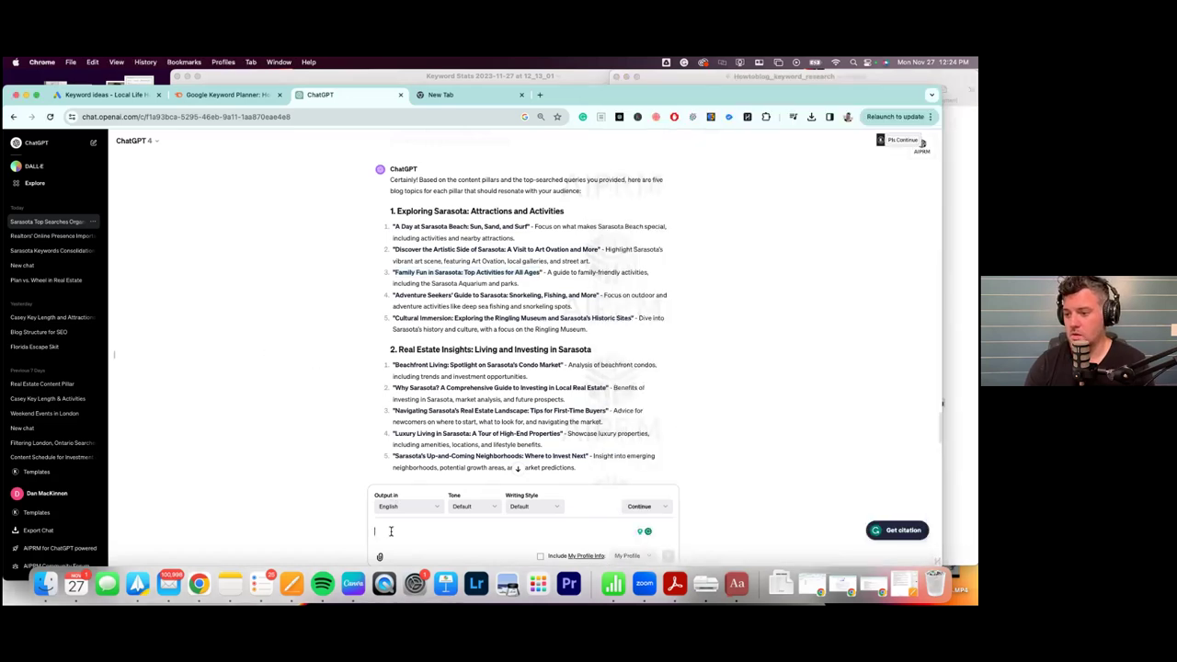
{"action": "left_click", "coordinate": [46, 143]}
{"action": "type", "text": "what should I know about the following blog title before writing? Could you inform me of everything I should know and give me more questions to ask or research [INSERT BLOG TITLE]"}
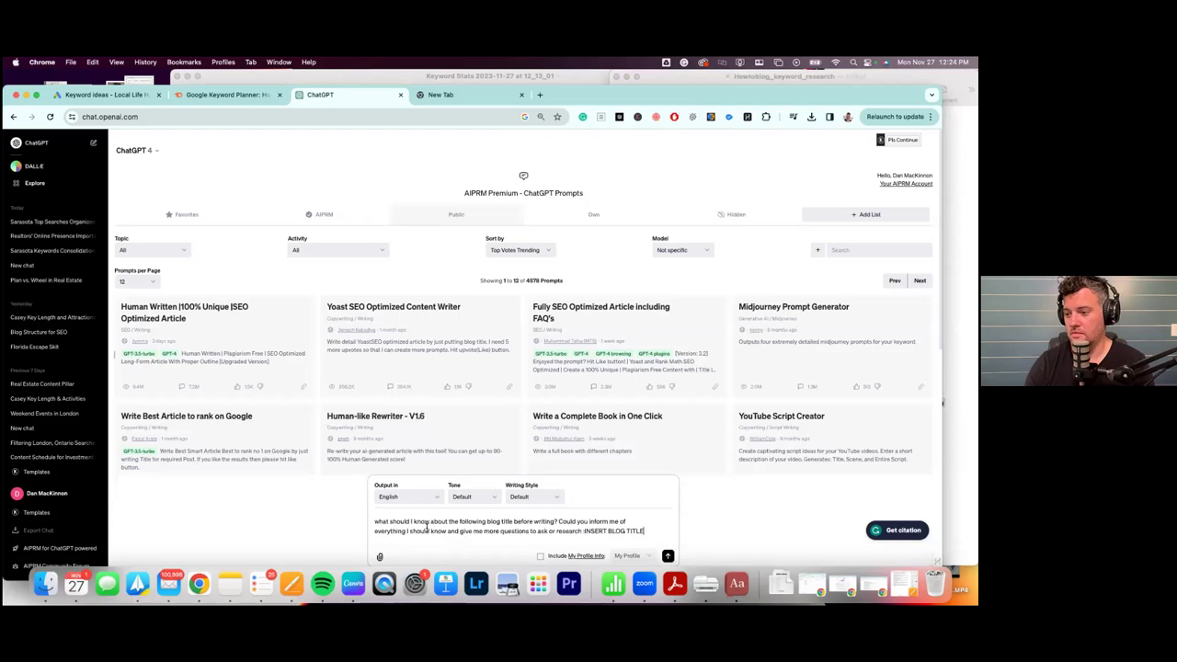
Remove the INSERT BLOG TITLE placeholder from the end of the drafted prompt.
{"action": "key", "text": "BackSpace"}
{"action": "key", "text": "BackSpace"}
{"action": "key", "text": "BackSpace"}
{"action": "key", "text": "BackSpace"}
{"action": "key", "text": "BackSpace"}
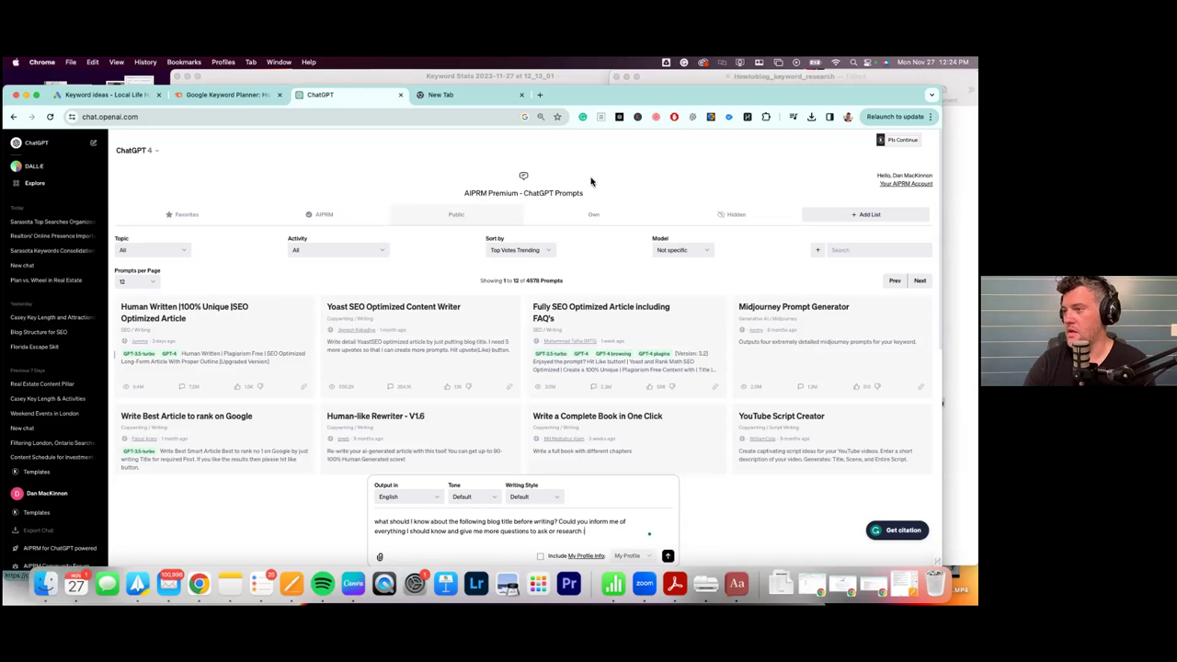
Copy the title "Family Fun in Sarasota: Top Activities for All Ages" from the Sarasota Top Searches chat into Notes, below the five content pillars.
{"action": "left_click", "coordinate": [51, 226]}
{"action": "scroll", "coordinate": [459, 299], "scroll_direction": "up", "scroll_amount": 12}
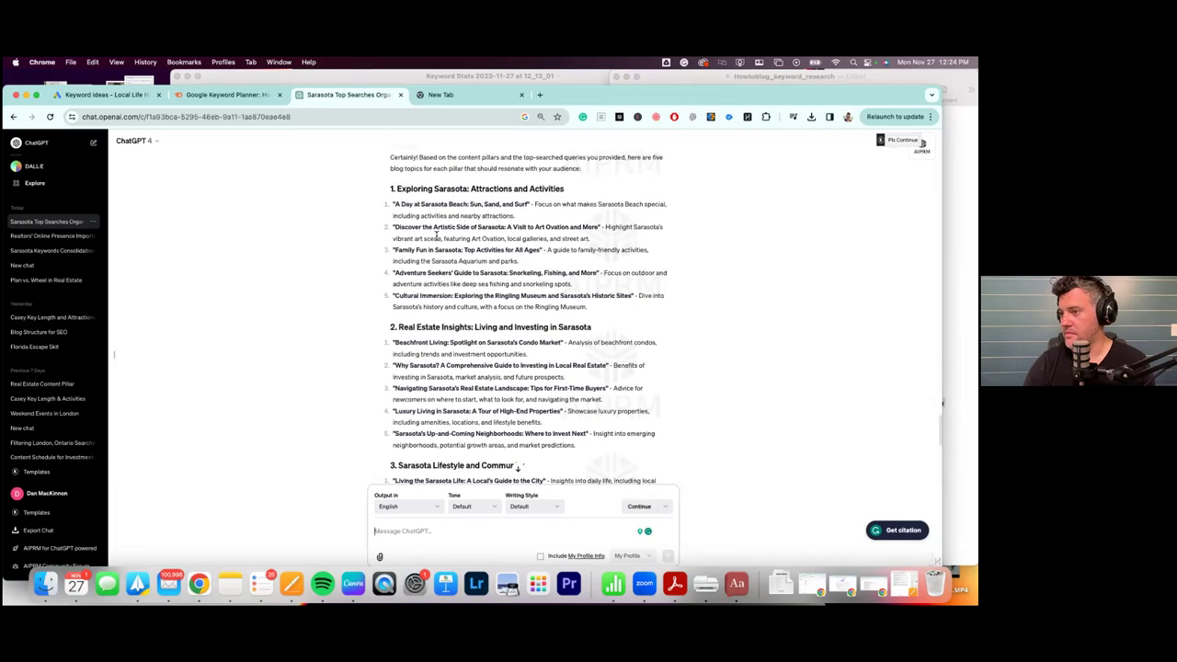
{"action": "left_click_drag", "start_coordinate": [542, 249], "coordinate": [399, 249]}
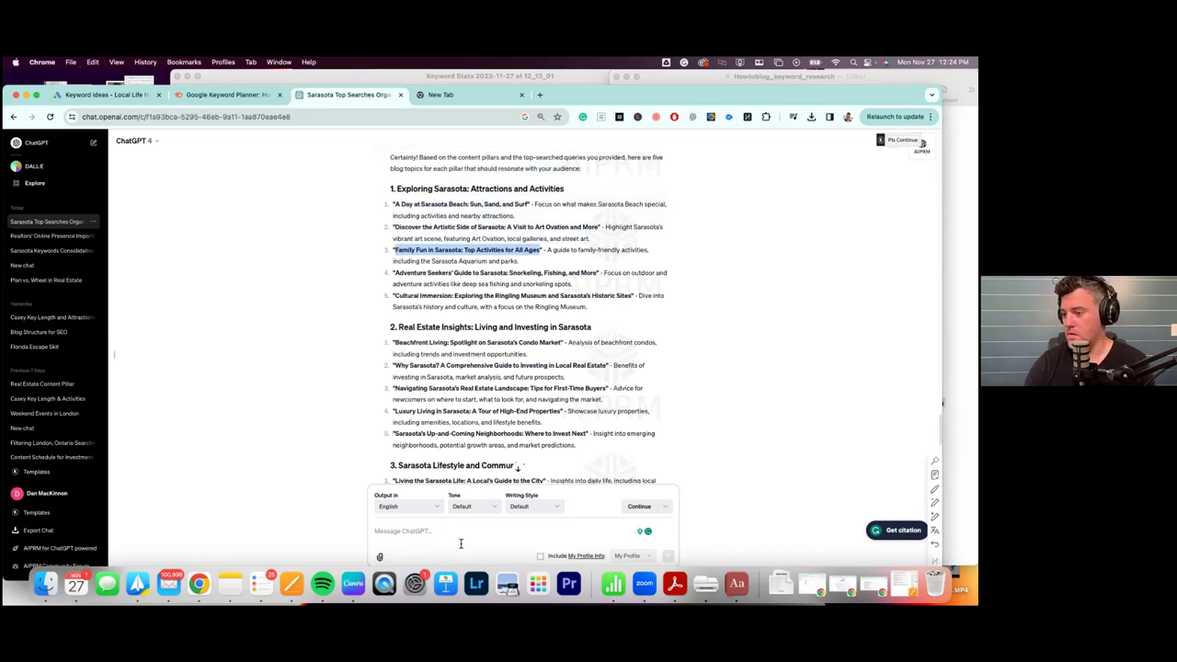
{"action": "left_click", "coordinate": [230, 583]}
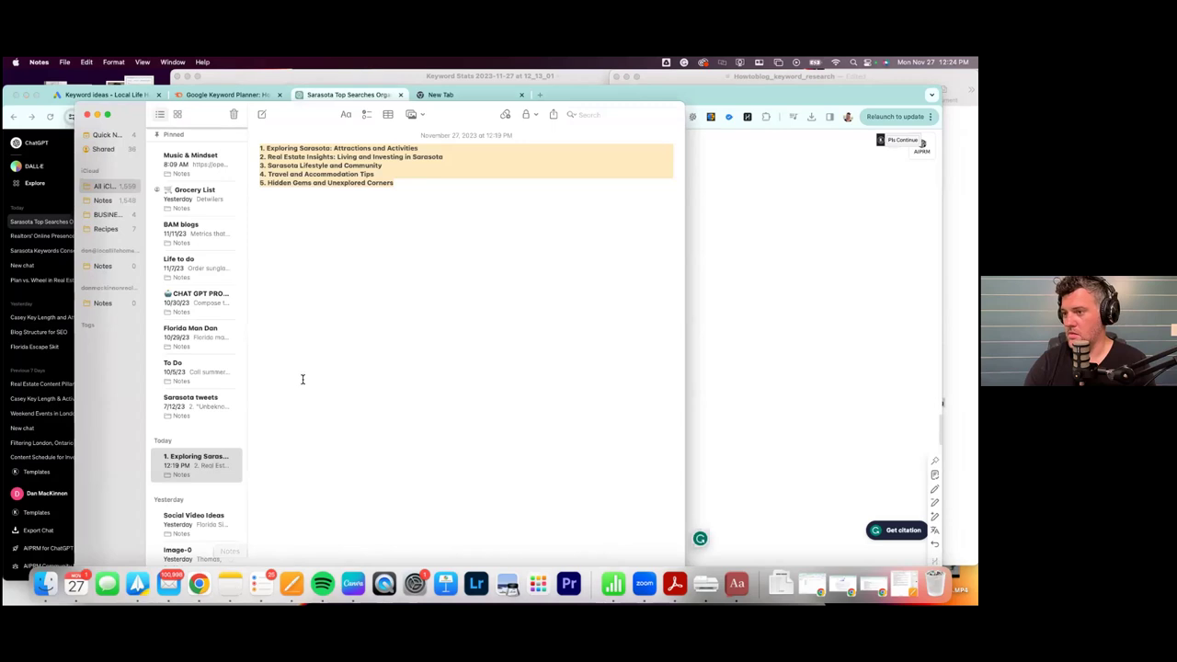
{"action": "key", "text": "Return"}
{"action": "key", "text": "Return"}
{"action": "key", "text": "Return"}
{"action": "type", "text": "Family Fun in Sarasota: Top Activities for All Ages"}
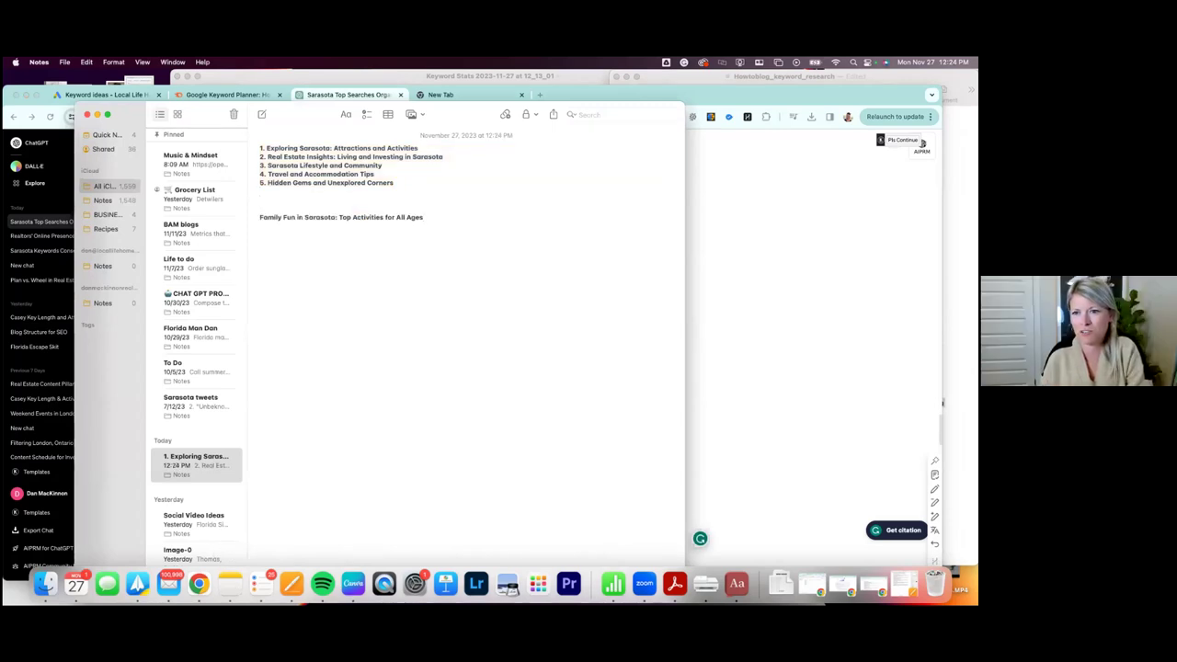
Copy the blog title research prompt under Research and Assembly in Pages again and paste it into a new ChatGPT chat in Chrome.
{"action": "key", "text": "super+Tab"}
{"action": "right_click", "coordinate": [801, 402]}
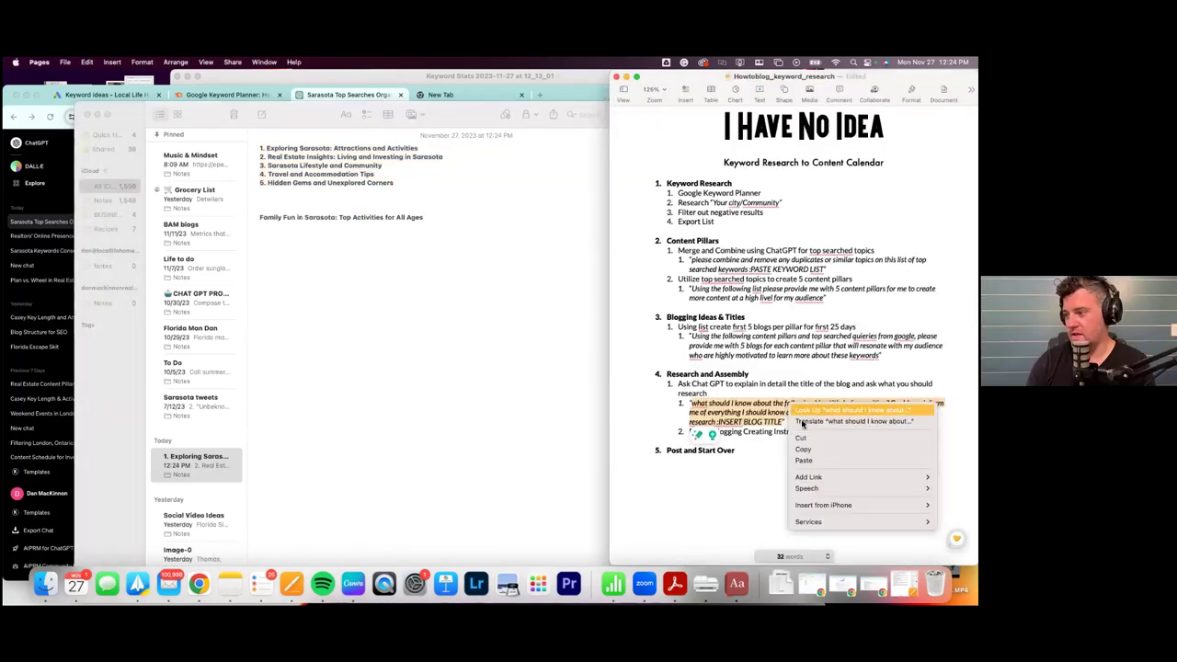
{"action": "left_click", "coordinate": [803, 449]}
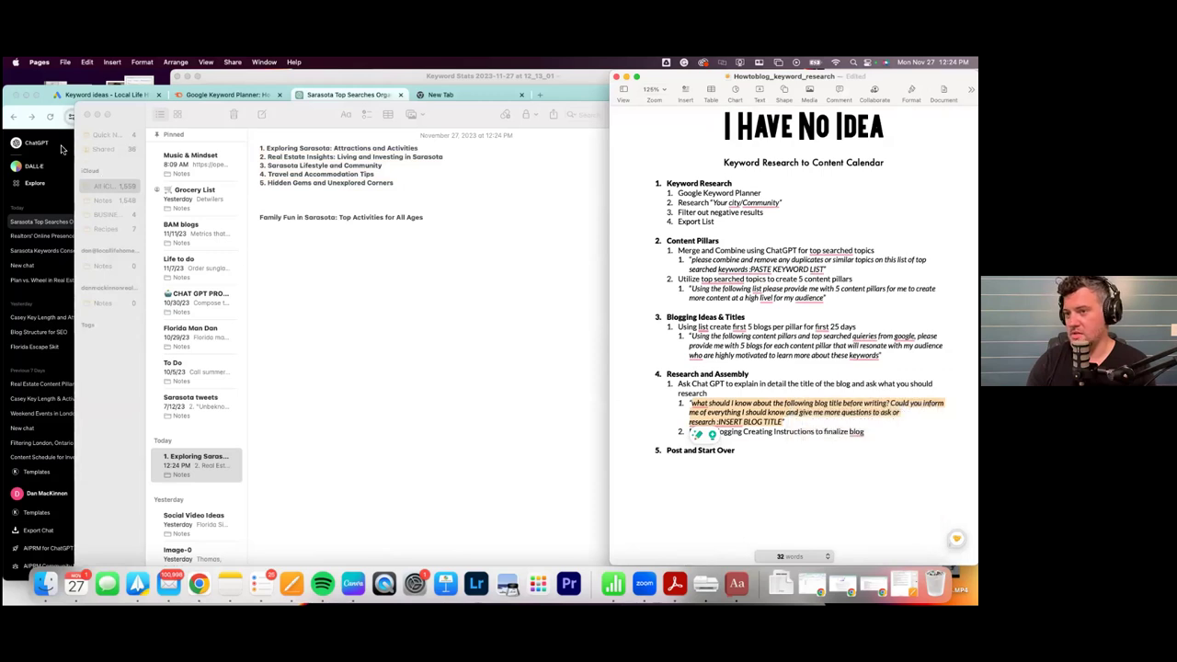
{"action": "left_click", "coordinate": [61, 149]}
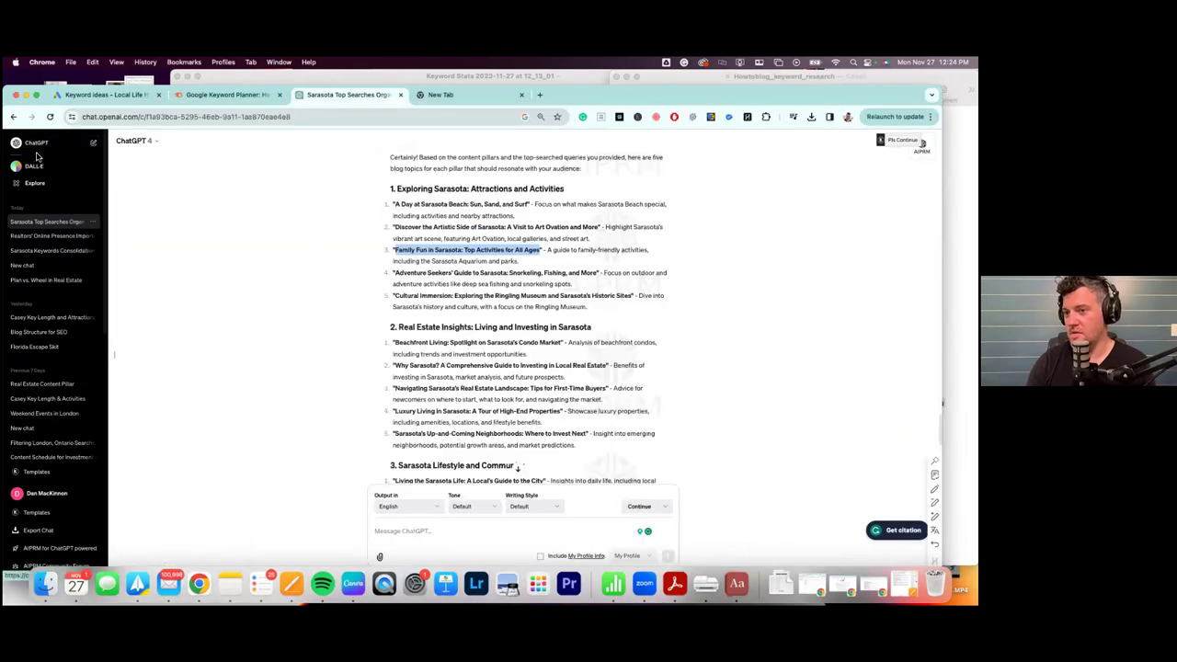
{"action": "left_click", "coordinate": [36, 149]}
{"action": "left_click", "coordinate": [381, 533]}
{"action": "key", "text": "super+v"}
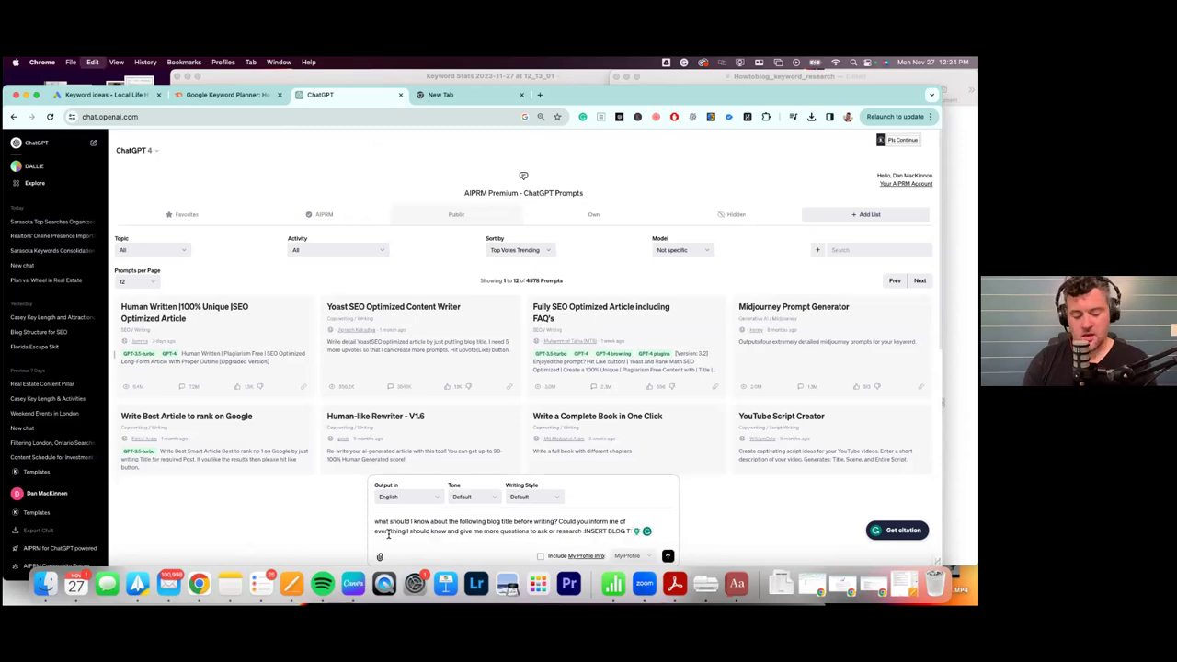
Replace the INSERT BLOG TITLE placeholder with "Family Fun in Sarasota: Top Activities for All Ages" copied from Notes, and send the ChatGPT message.
{"action": "key", "text": "BackSpace"}
{"action": "key", "text": "BackSpace"}
{"action": "key", "text": "BackSpace"}
{"action": "key", "text": "BackSpace"}
{"action": "key", "text": "BackSpace"}
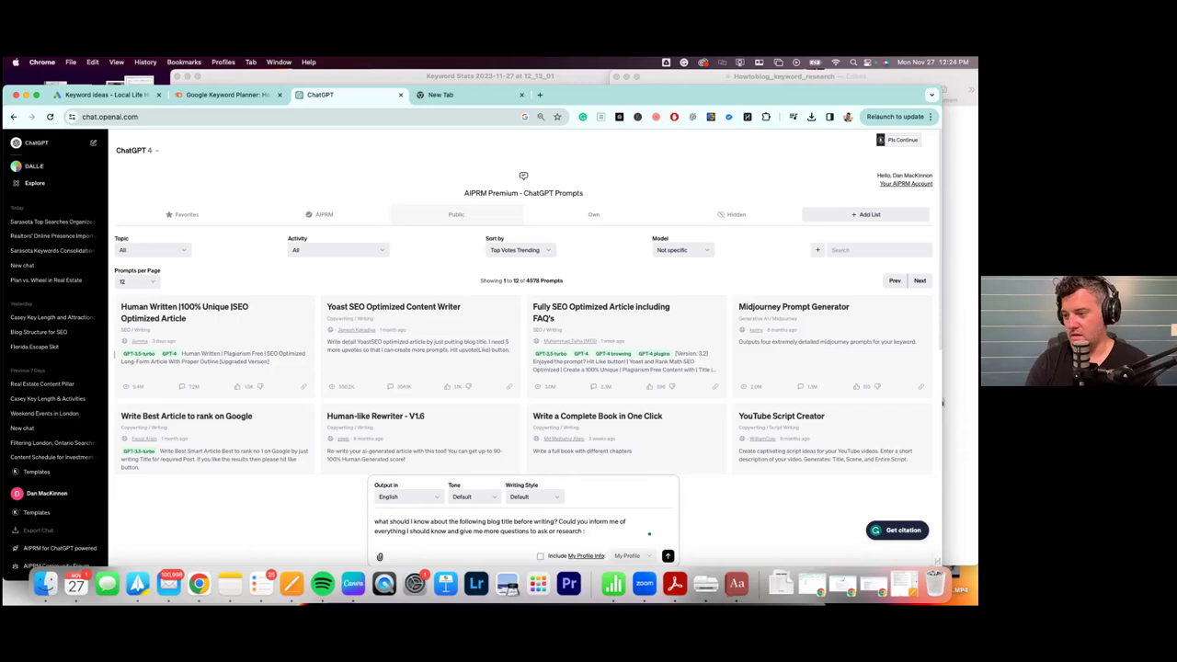
{"action": "left_click", "coordinate": [230, 584]}
{"action": "triple_click", "coordinate": [317, 219]}
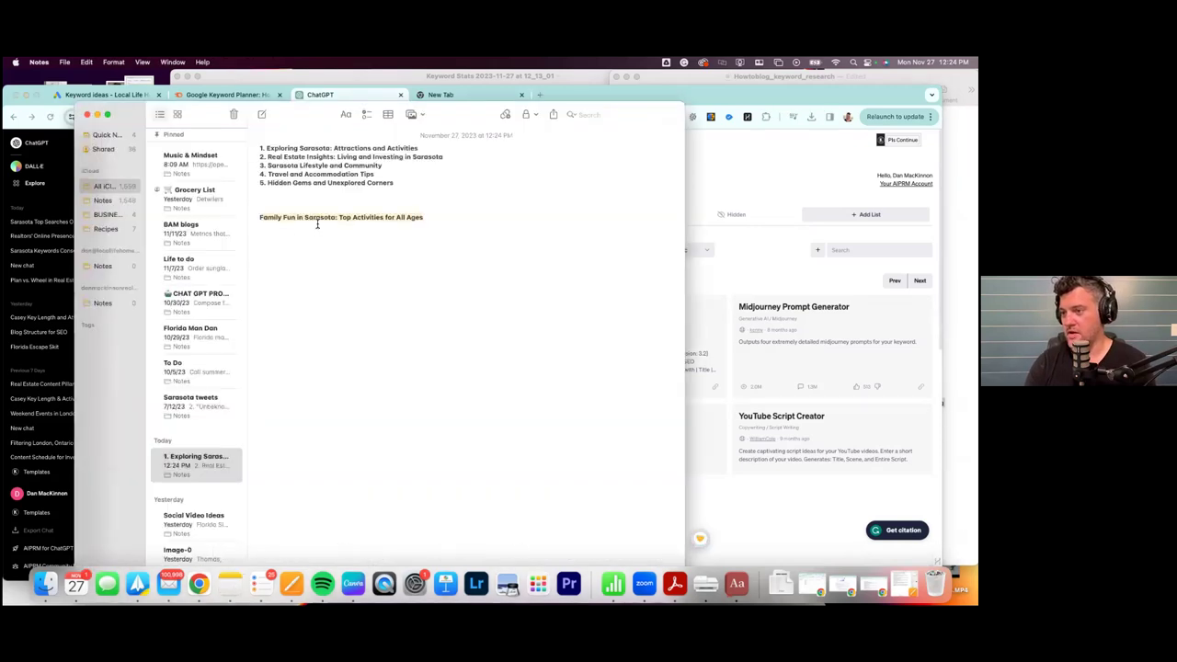
{"action": "key", "text": "super+c"}
{"action": "key", "text": "super+Tab"}
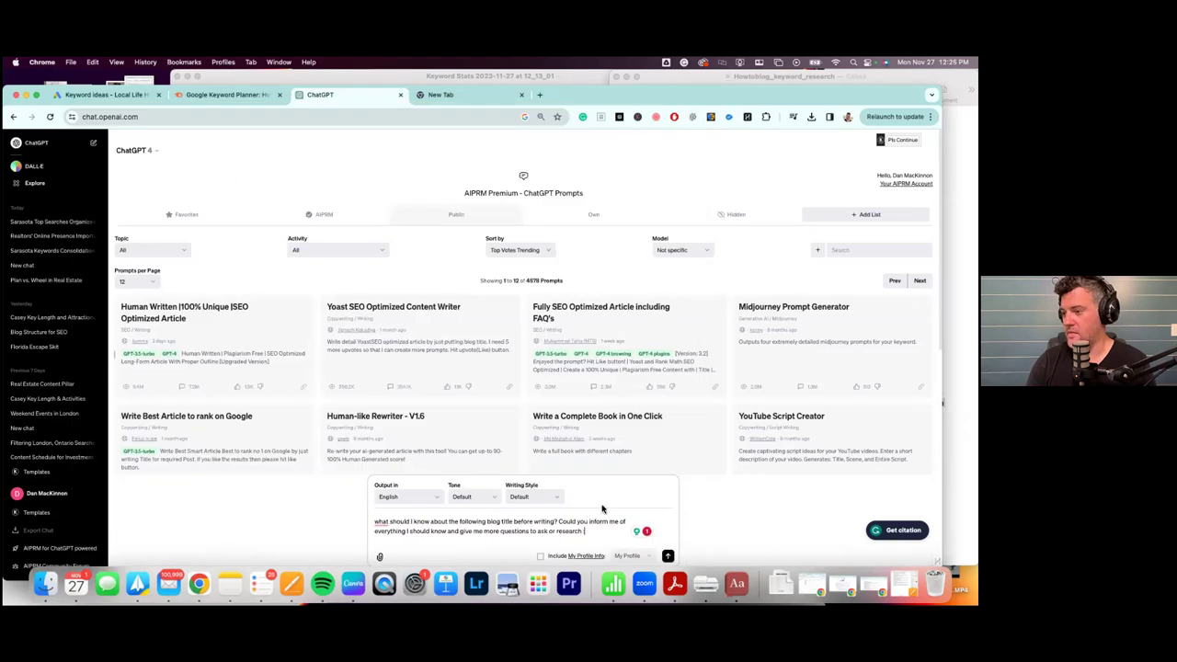
{"action": "key", "text": "super+v"}
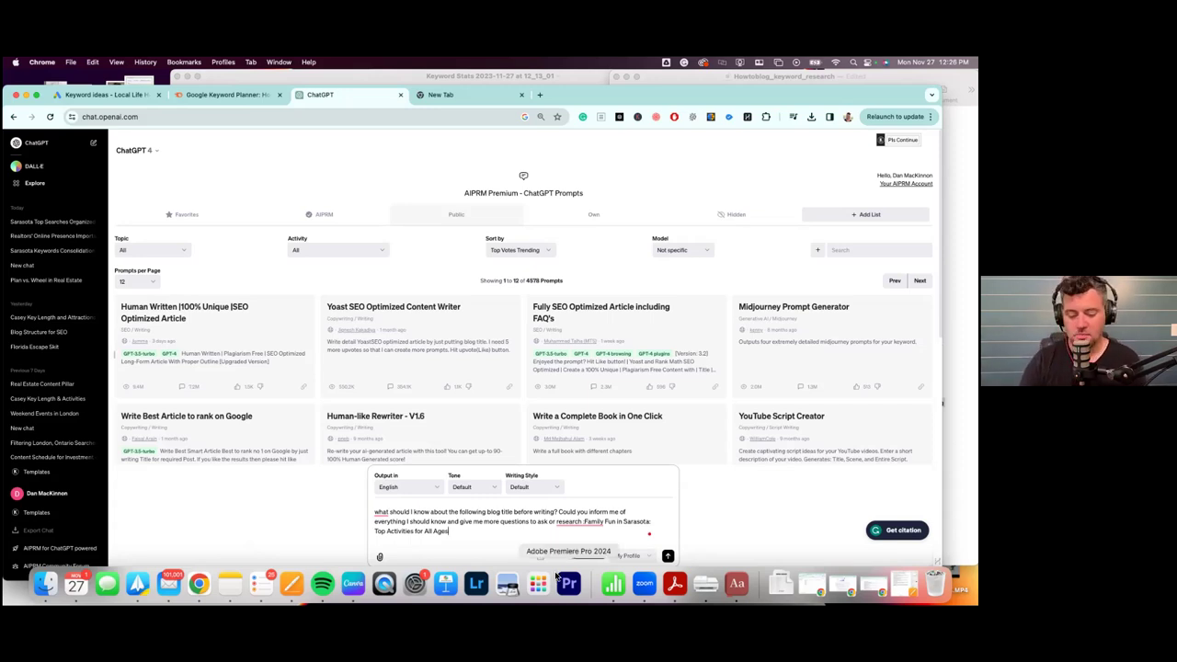
{"action": "key", "text": "Return"}
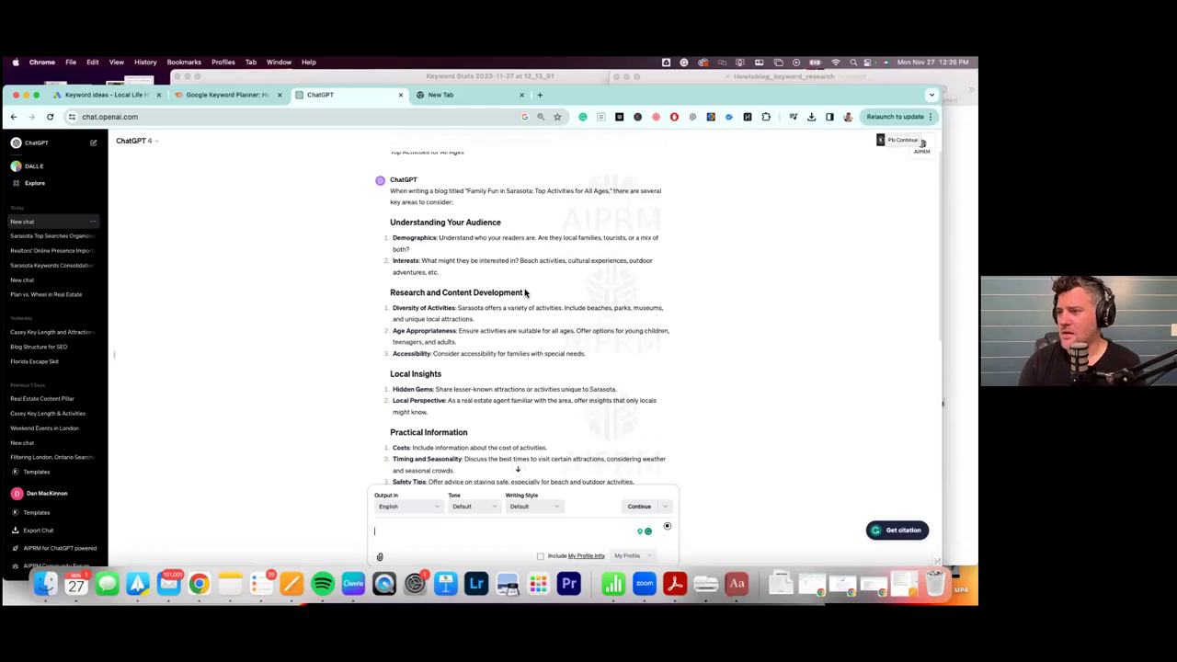
Read through the reply's writing considerations and additional research questions for the Family Fun in Sarasota blog.
{"action": "scroll", "coordinate": [524, 294], "scroll_direction": "up", "scroll_amount": 1}
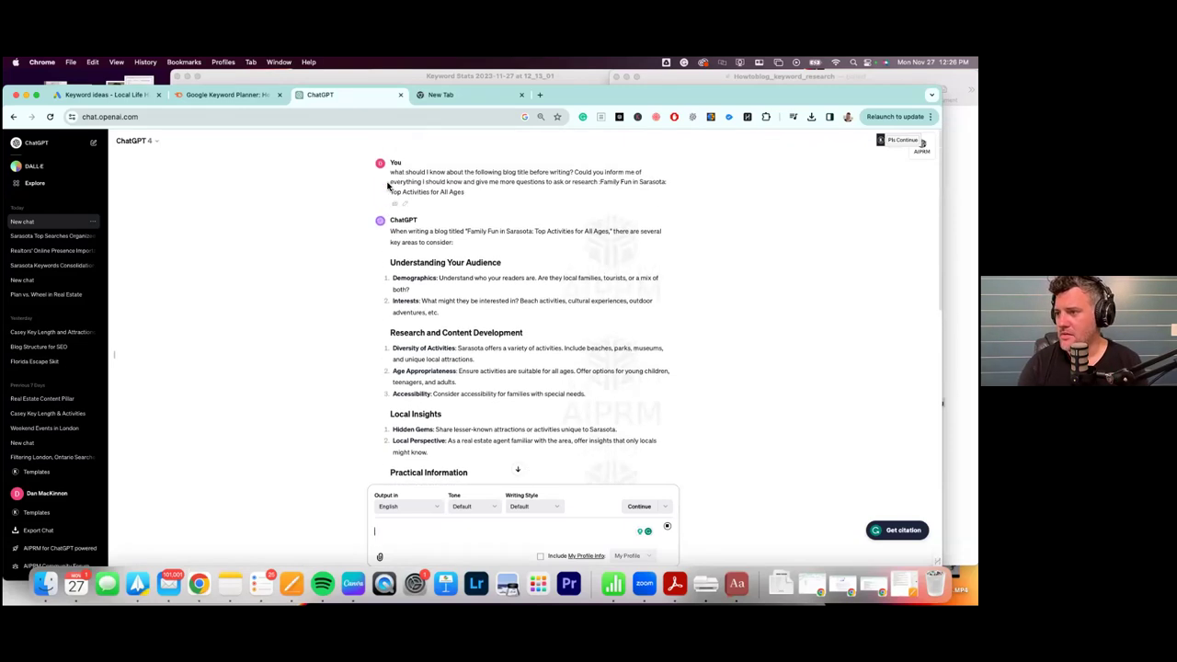
{"action": "scroll", "coordinate": [521, 299], "scroll_direction": "down", "scroll_amount": 4}
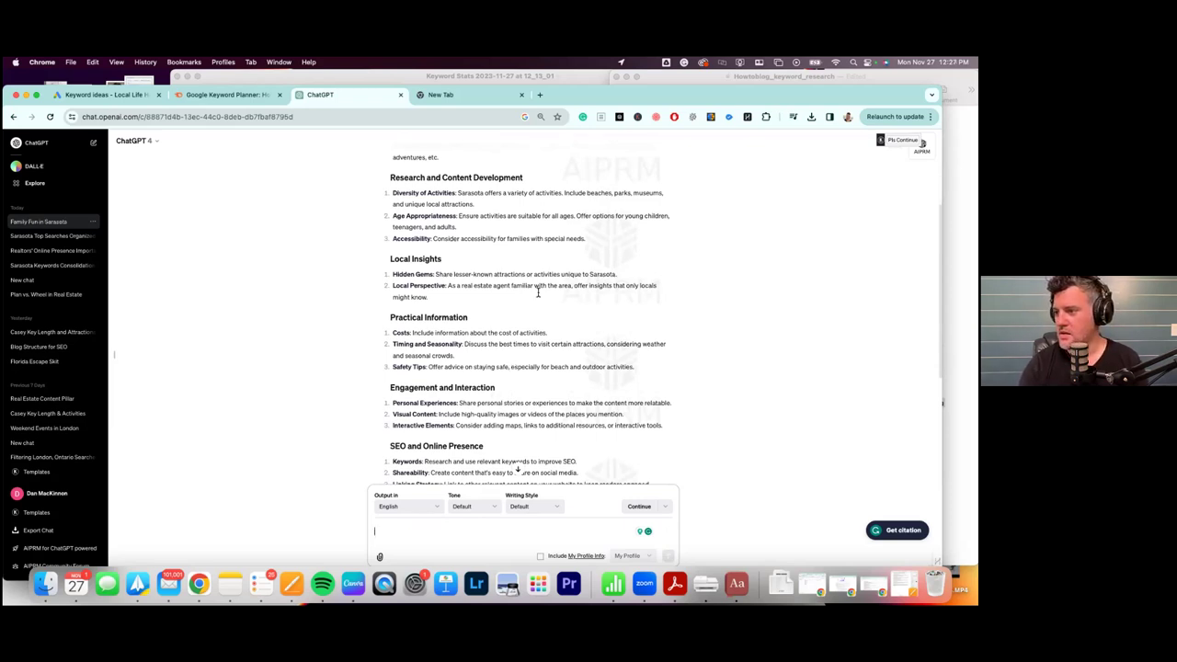
{"action": "scroll", "coordinate": [538, 293], "scroll_direction": "down", "scroll_amount": 3}
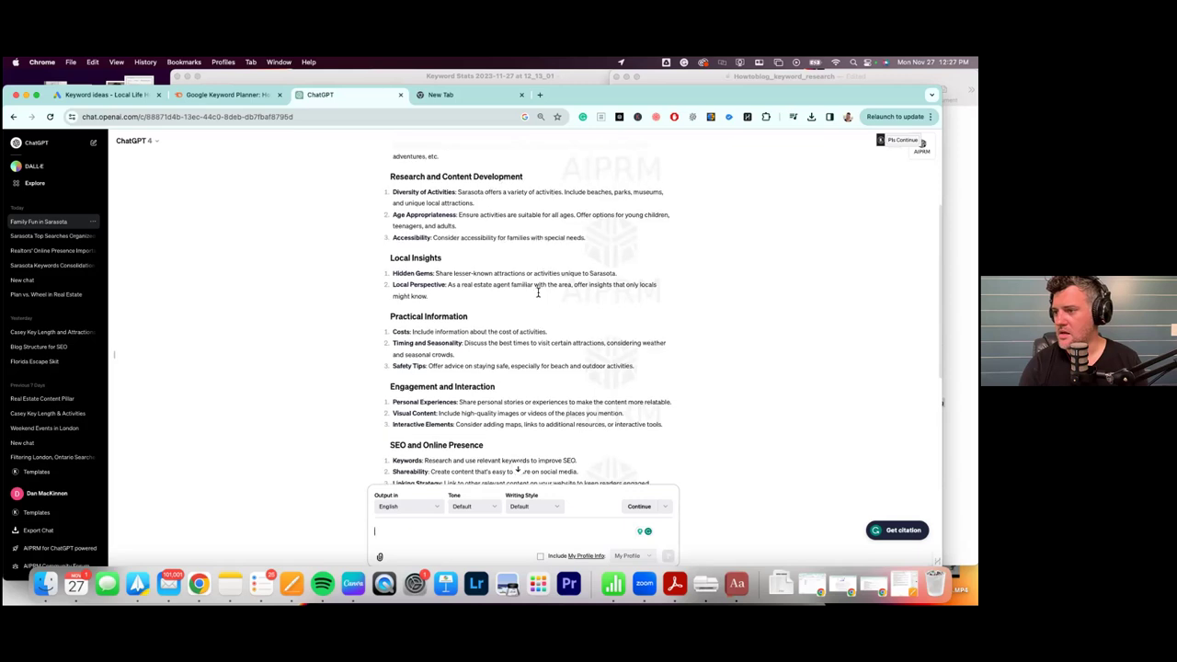
{"action": "scroll", "coordinate": [538, 292], "scroll_direction": "down", "scroll_amount": 1}
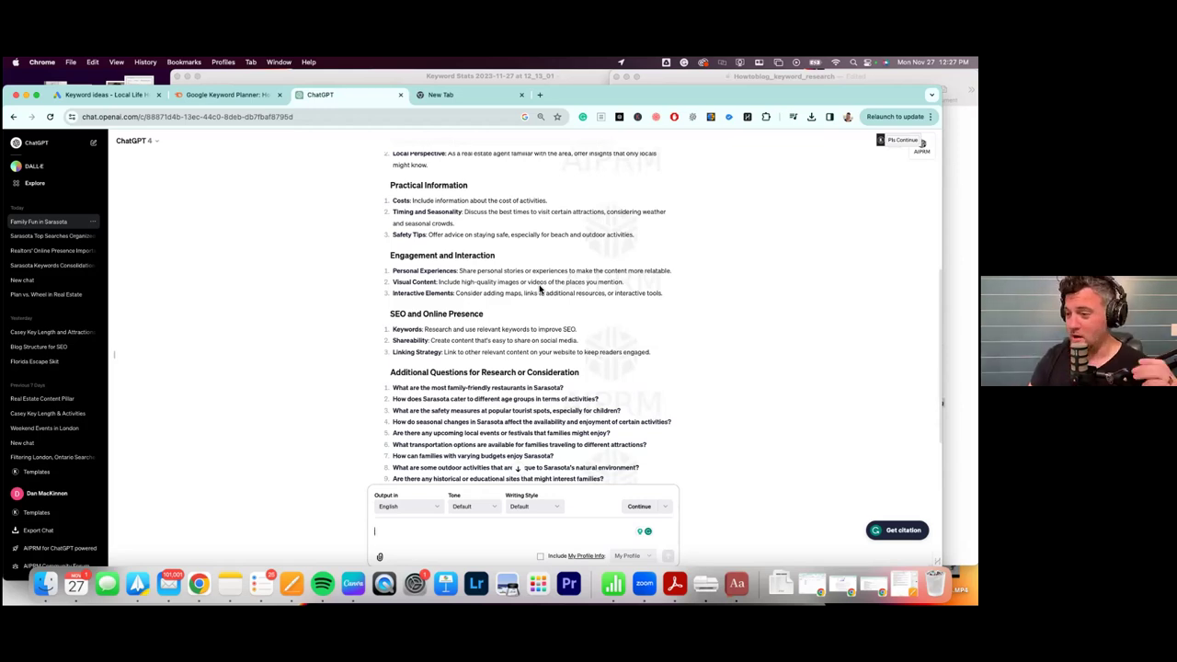
{"action": "scroll", "coordinate": [540, 290], "scroll_direction": "up", "scroll_amount": 7}
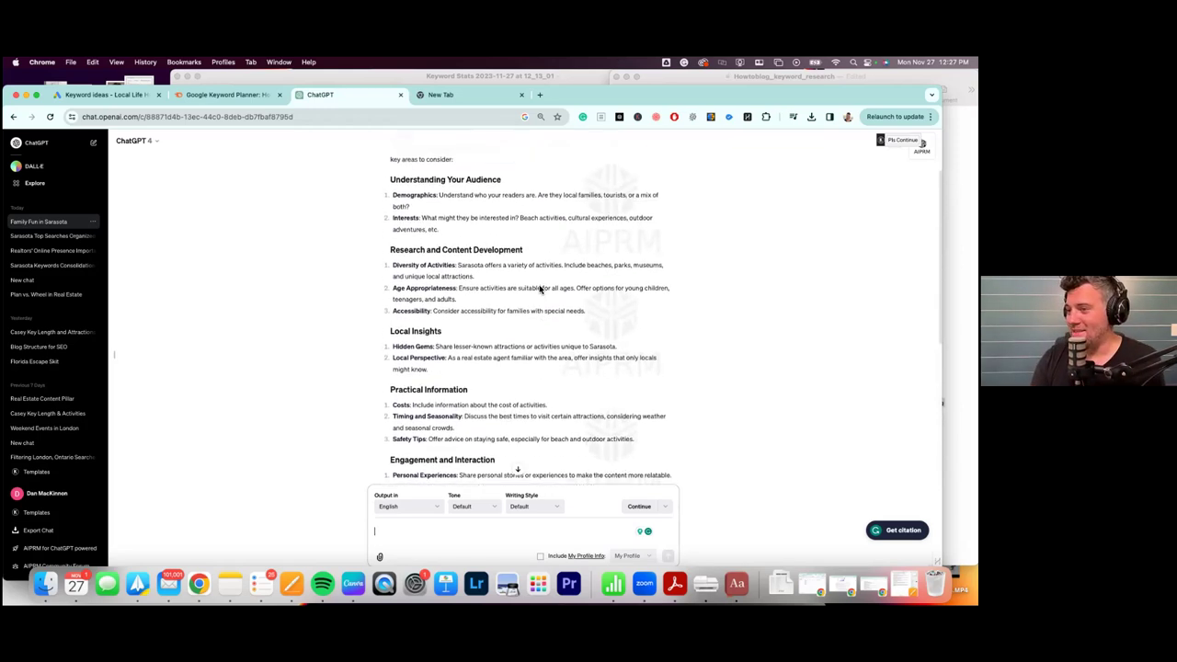
{"action": "scroll", "coordinate": [539, 289], "scroll_direction": "up", "scroll_amount": 1}
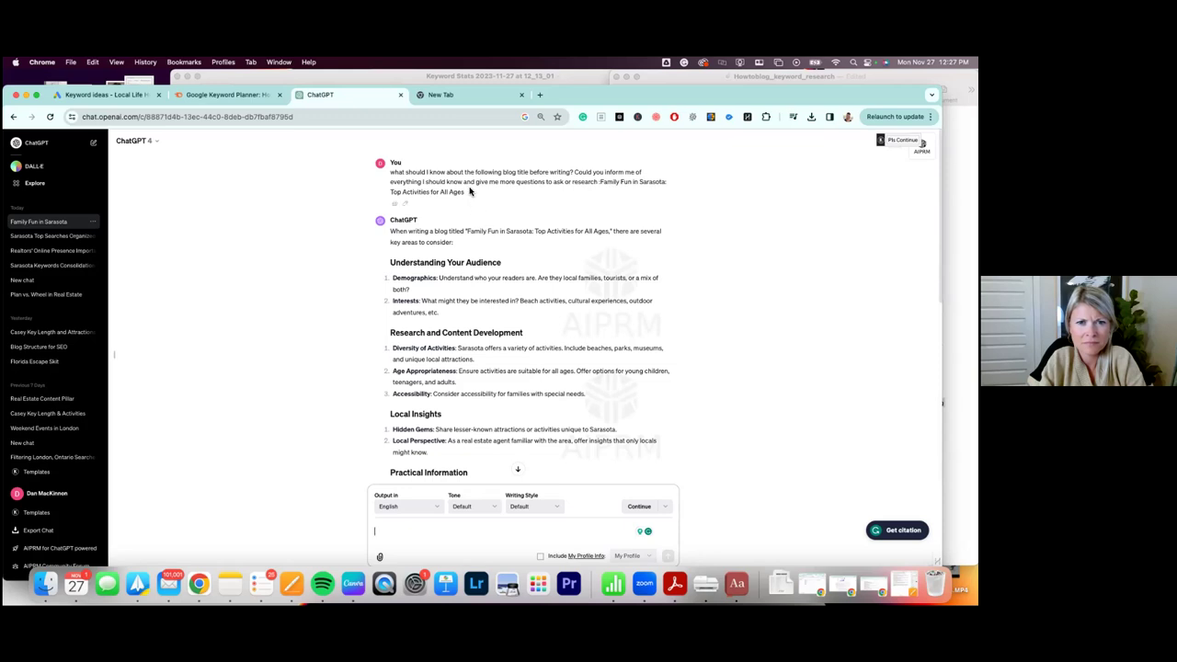
Ask ChatGPT in the same chat "what do I need to know about the following blog title" with "Family Fun in Sarasota: Top Activities for All Ages".
{"action": "scroll", "coordinate": [457, 414], "scroll_direction": "down", "scroll_amount": 1}
{"action": "type", "text": "wh"}
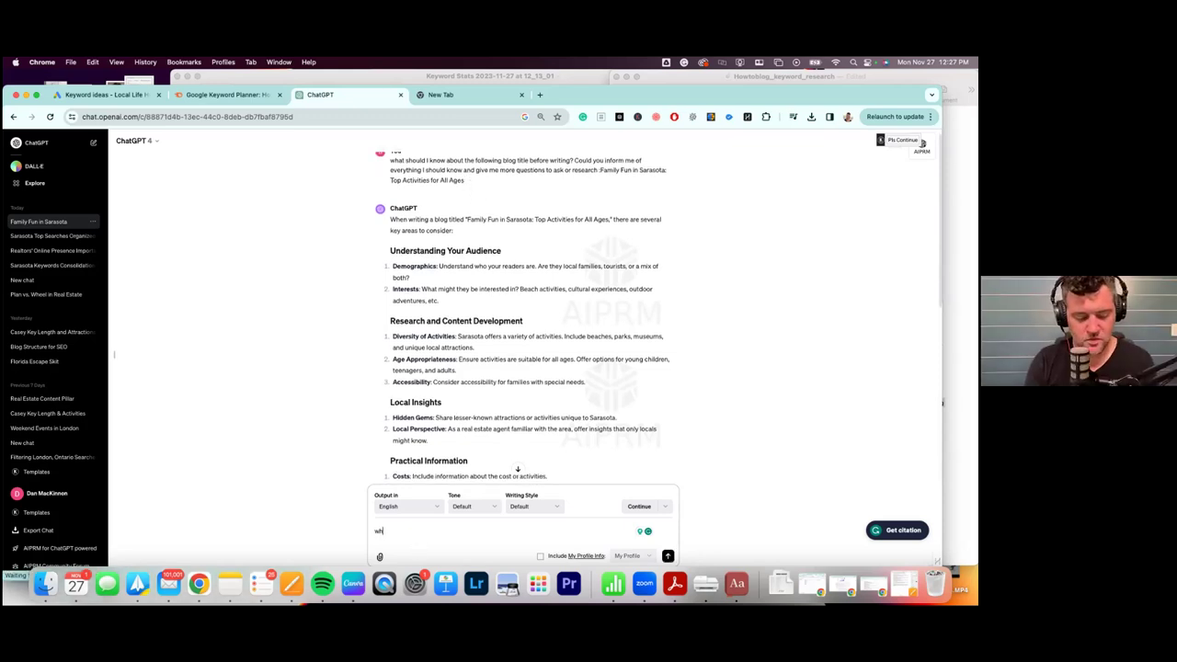
{"action": "type", "text": "at do I need to "}
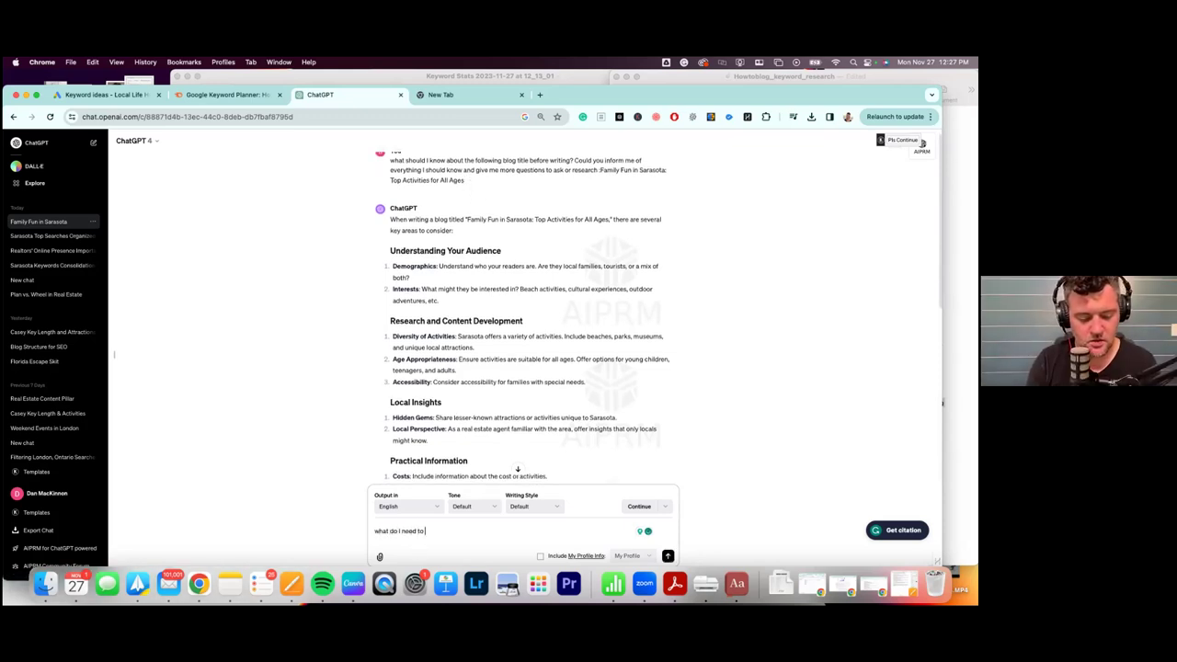
{"action": "type", "text": "know about the fol"}
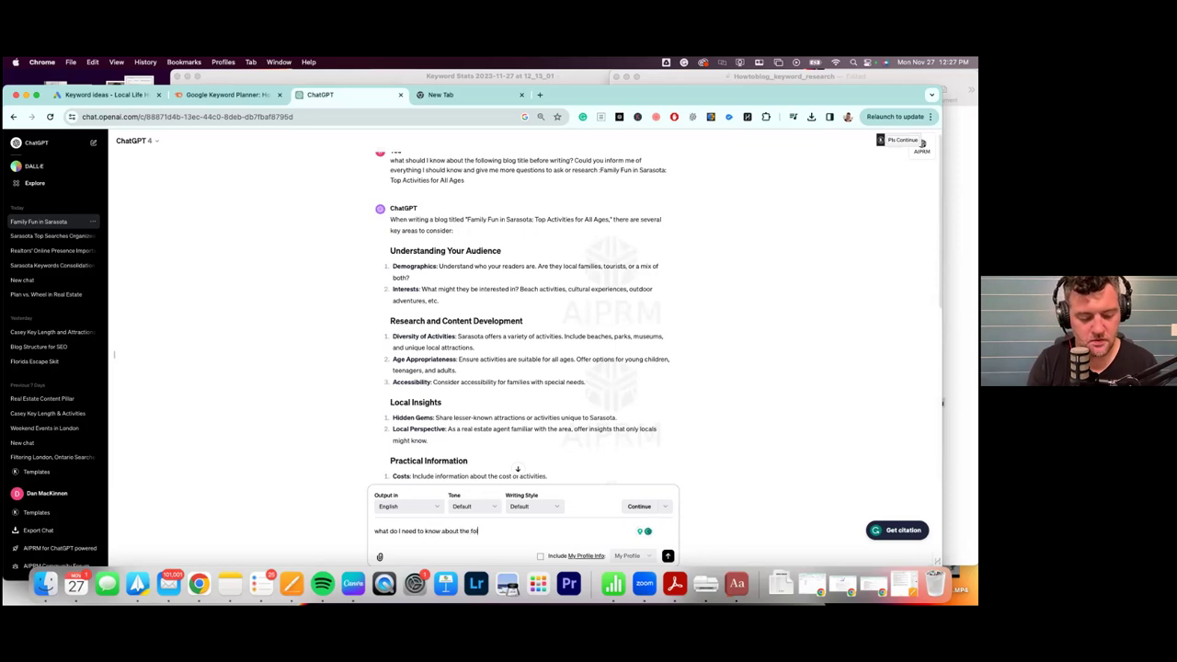
{"action": "type", "text": "lowing blog title"}
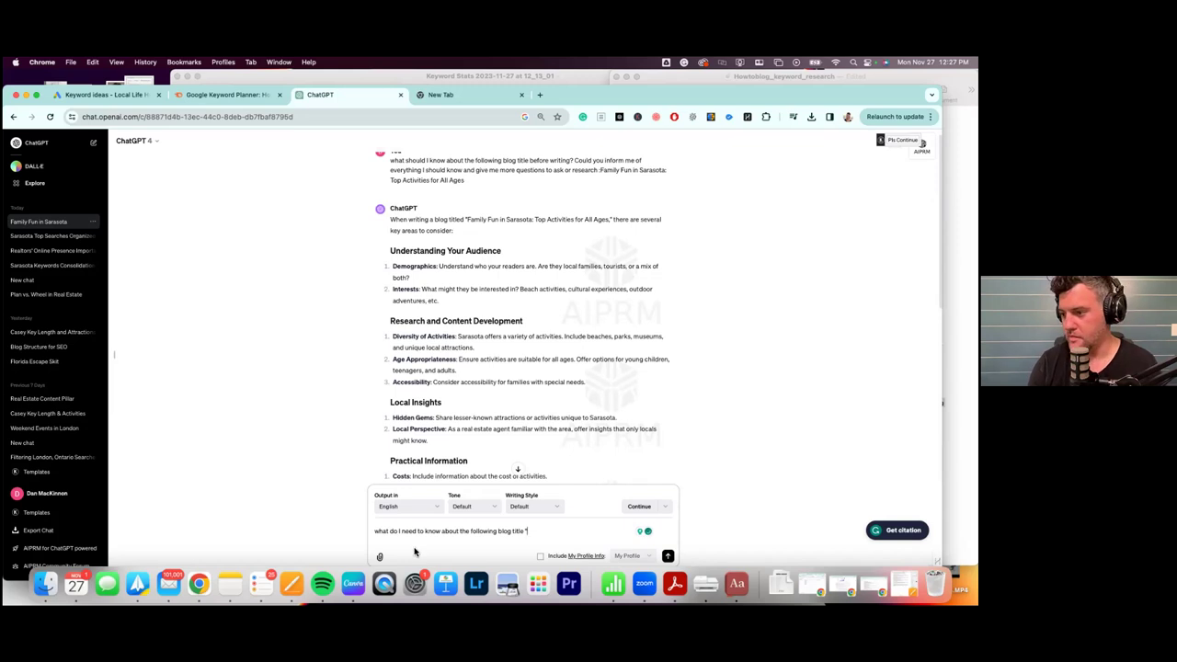
{"action": "type", "text": "Family Fun in Sarasota: Top Activities for All Ages"}
{"action": "type", "text": "\""}
{"action": "key", "text": "Return"}
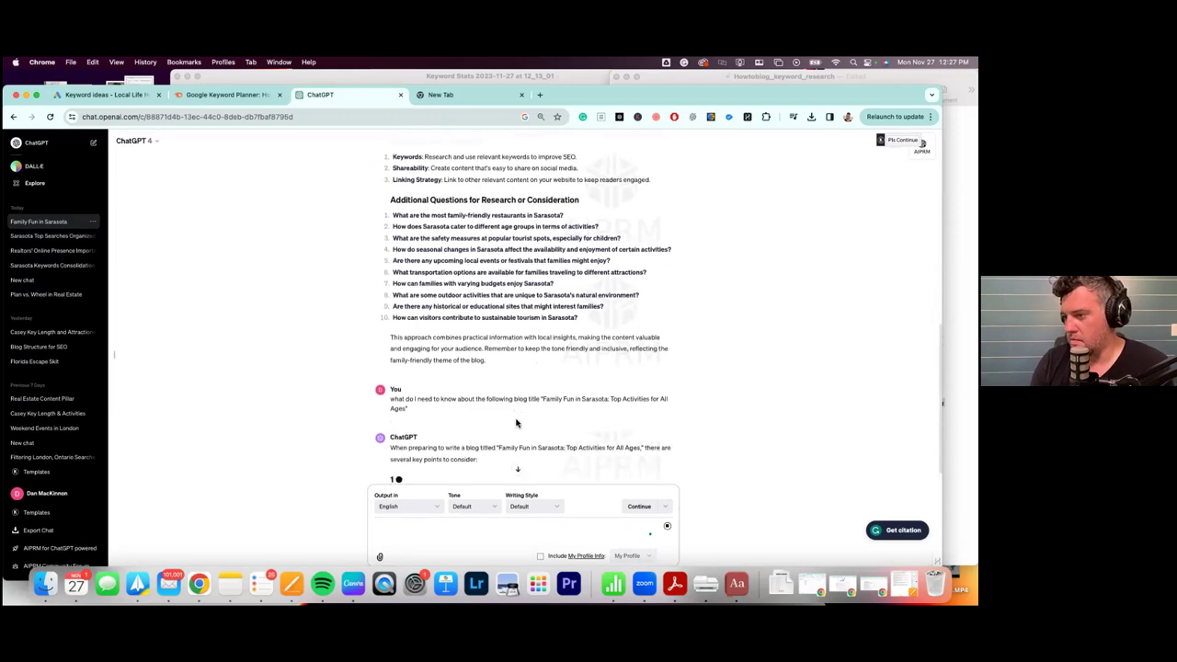
Reread the first reply's audience, content, local insight, practical and SEO considerations, along with its additional research questions.
{"action": "scroll", "coordinate": [517, 429], "scroll_direction": "up", "scroll_amount": 3}
{"action": "scroll", "coordinate": [518, 429], "scroll_direction": "up", "scroll_amount": 6}
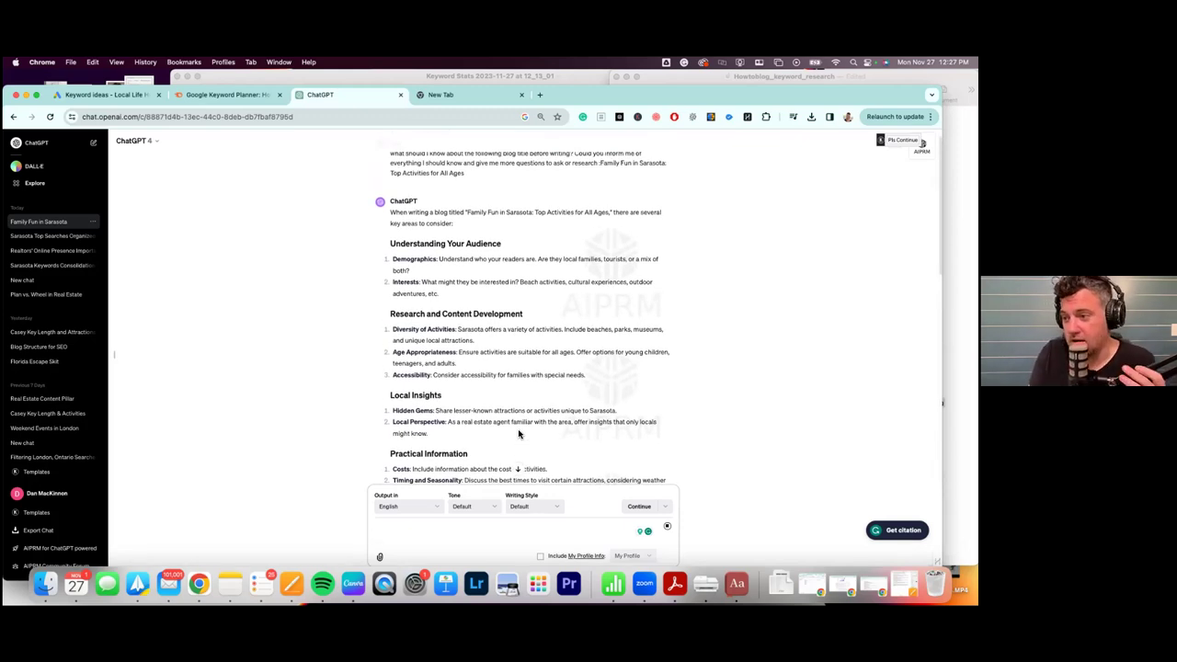
{"action": "scroll", "coordinate": [517, 434], "scroll_direction": "up", "scroll_amount": 1}
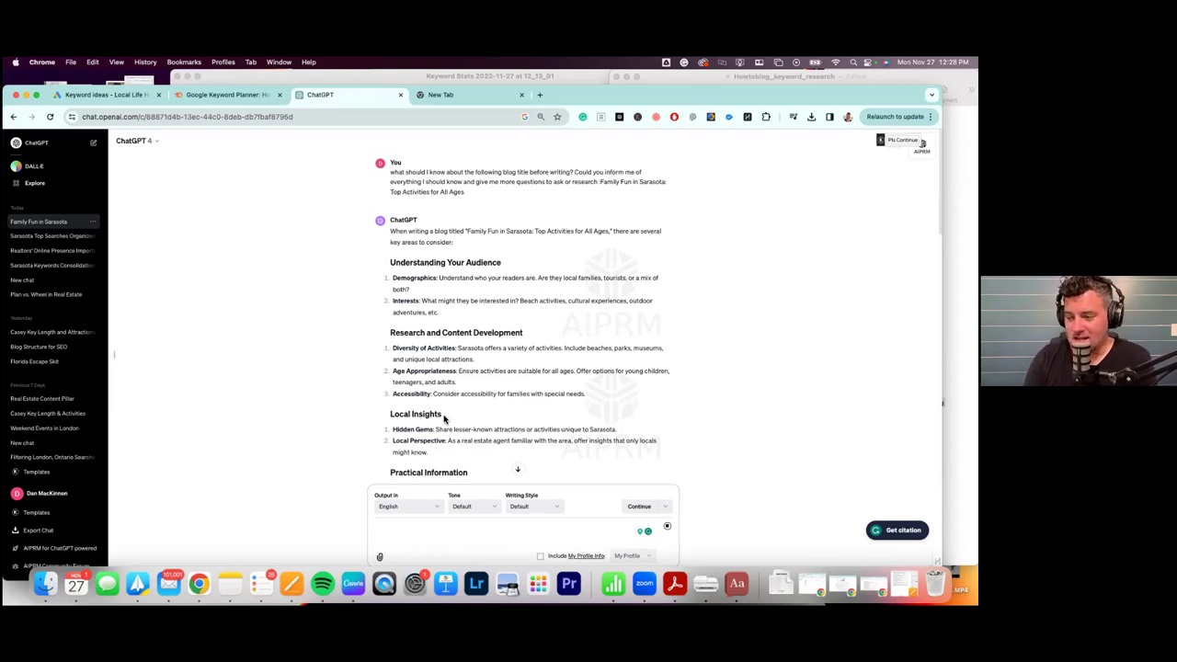
{"action": "scroll", "coordinate": [446, 418], "scroll_direction": "down", "scroll_amount": 1}
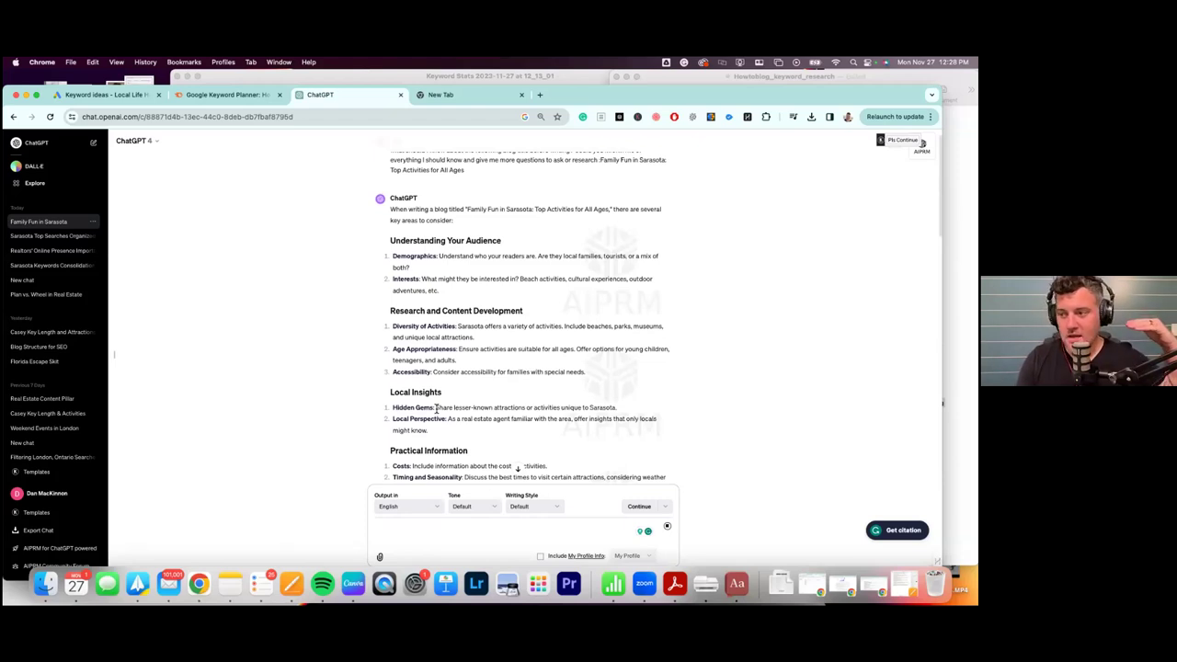
{"action": "scroll", "coordinate": [437, 407], "scroll_direction": "down", "scroll_amount": 5}
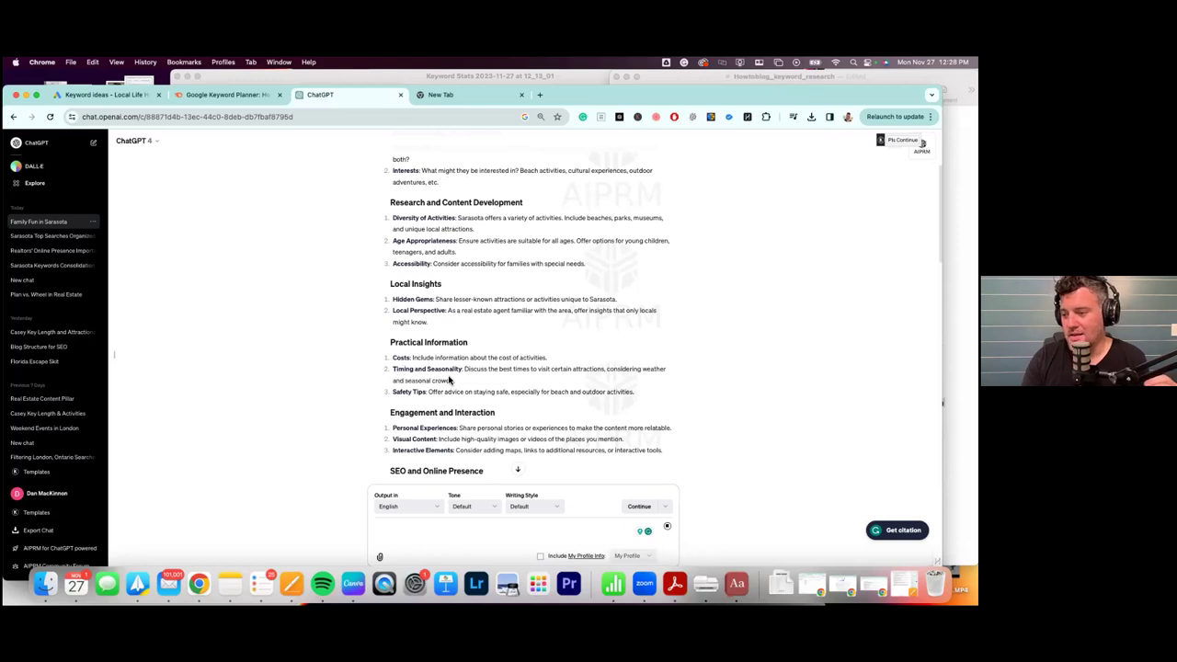
{"action": "scroll", "coordinate": [454, 380], "scroll_direction": "down", "scroll_amount": 3}
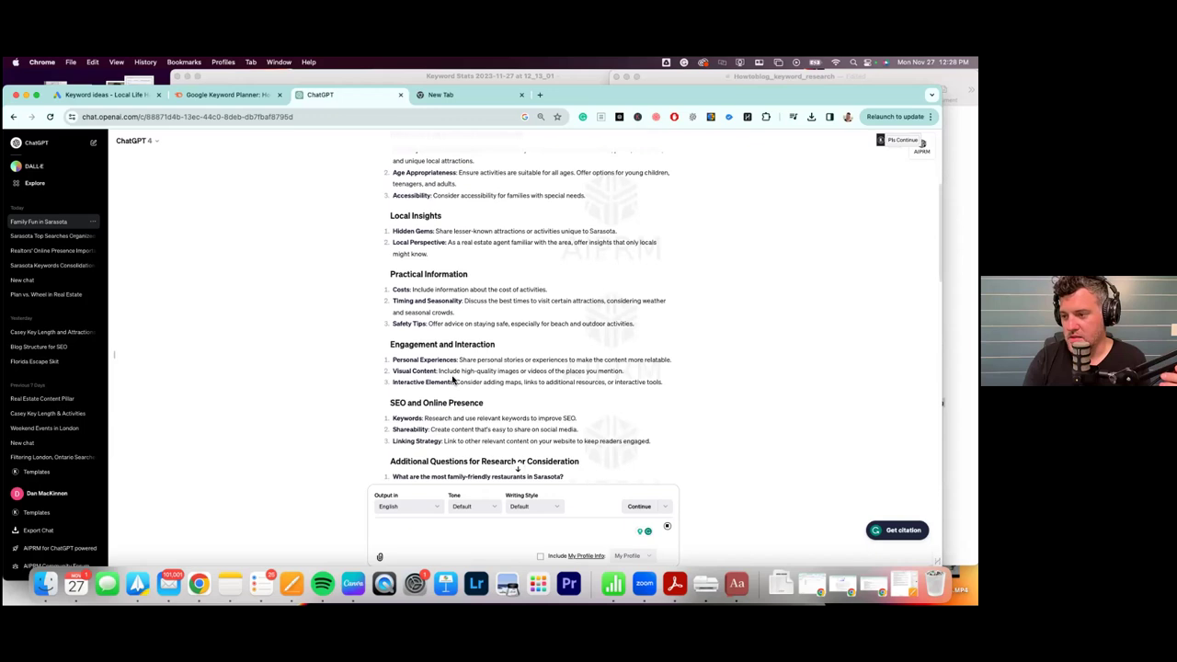
{"action": "scroll", "coordinate": [453, 378], "scroll_direction": "down", "scroll_amount": 4}
{"action": "scroll", "coordinate": [574, 376], "scroll_direction": "down", "scroll_amount": 3}
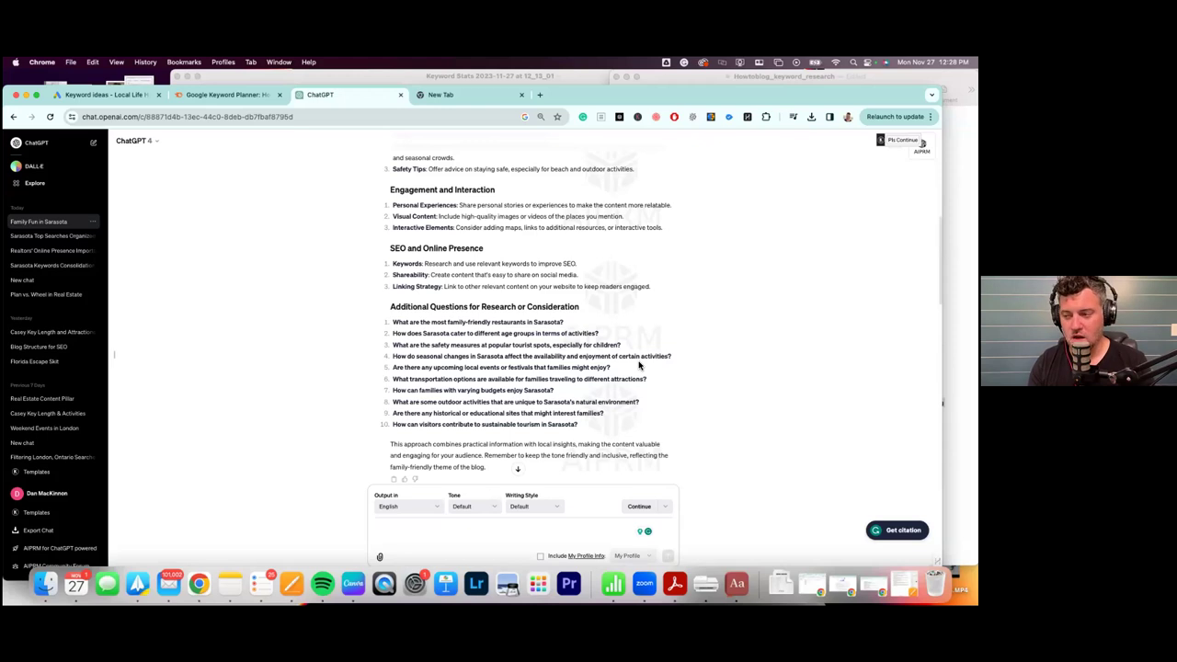
Review the Research and Assembly instructions in the Pages outline and return to the Family Fun in Sarasota chat in Chrome.
{"action": "key", "text": "super+Tab"}
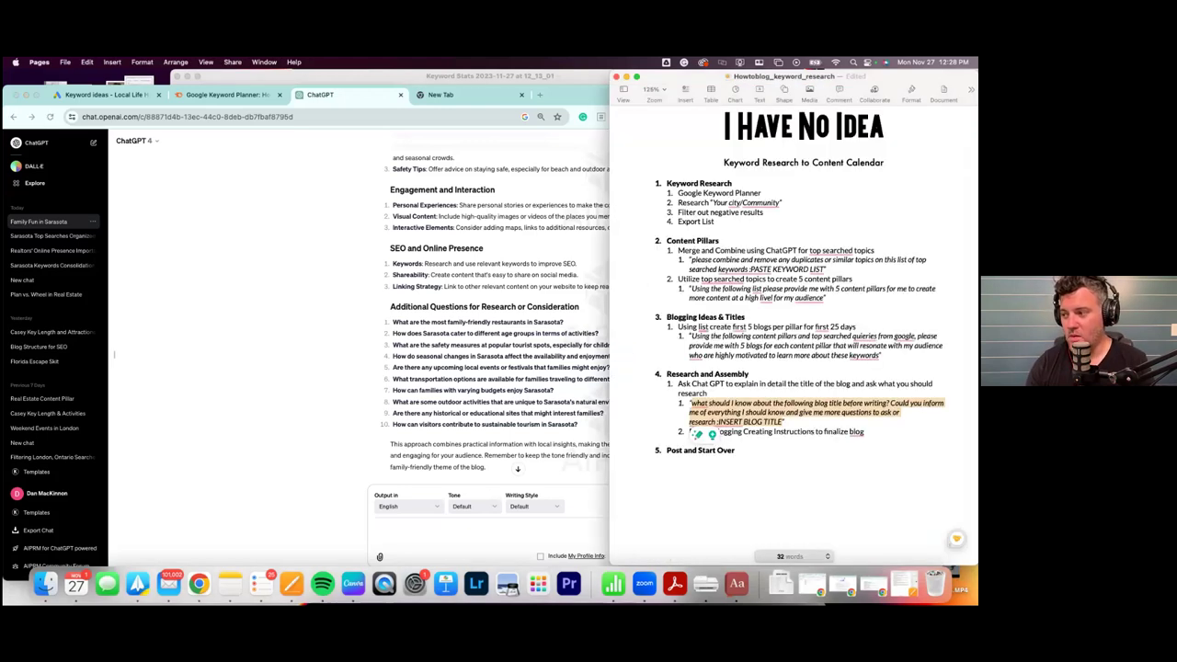
{"action": "left_click", "coordinate": [707, 392]}
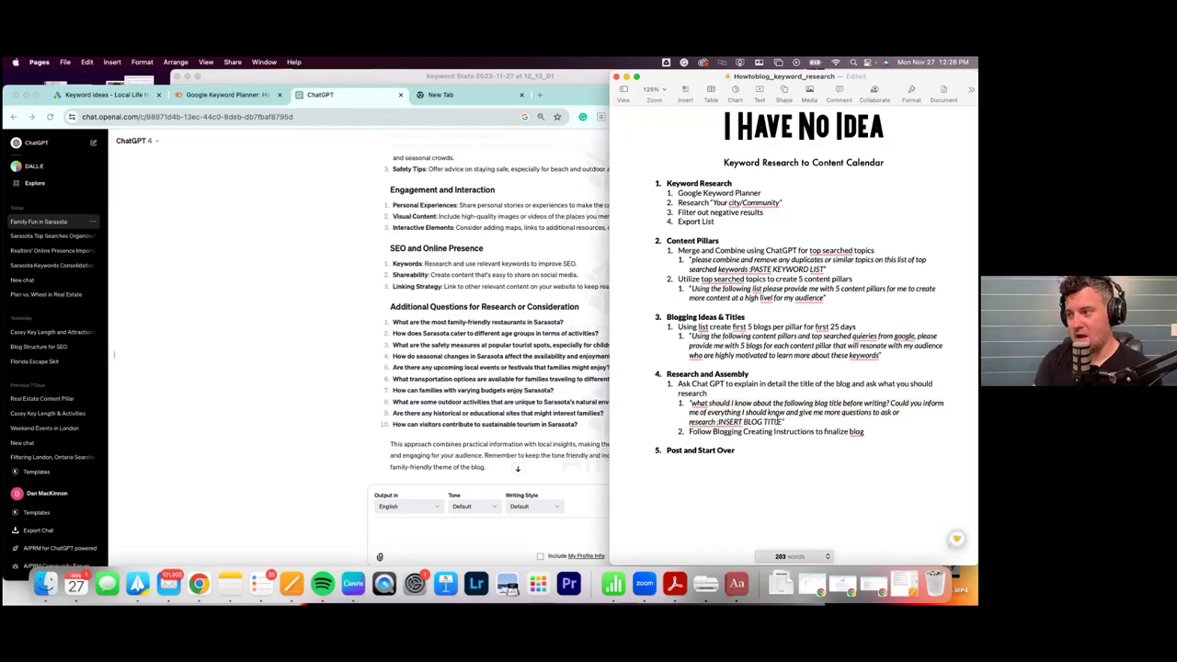
{"action": "left_click", "coordinate": [579, 381]}
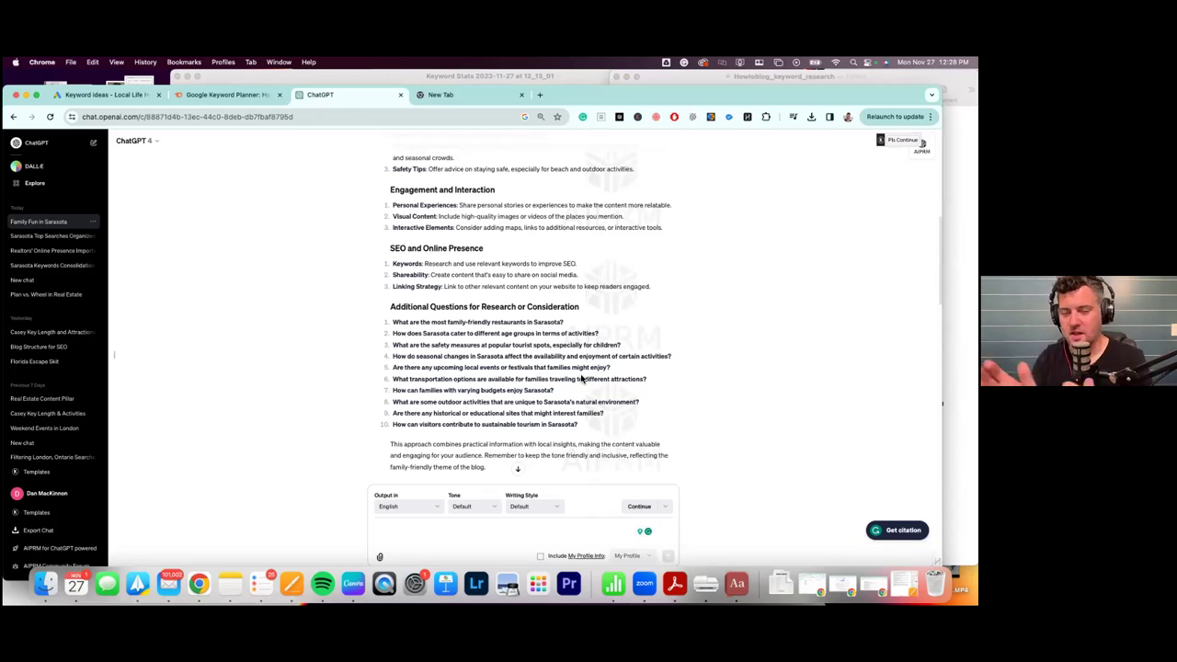
{"action": "key", "text": "super+Tab"}
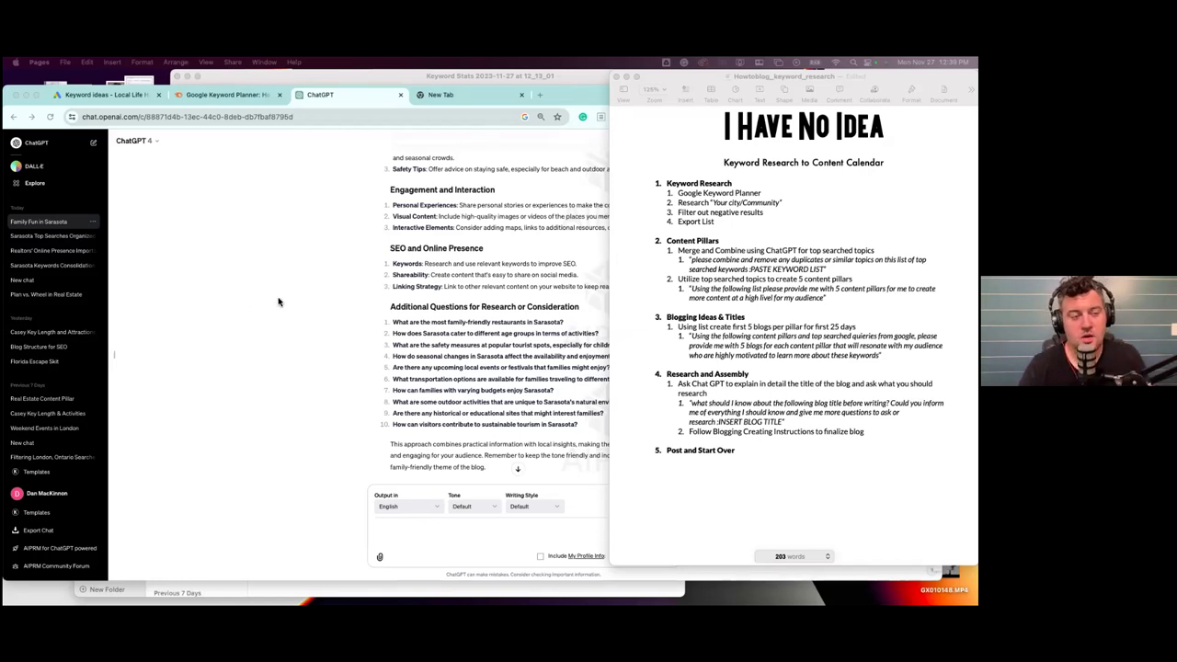
{"action": "left_click", "coordinate": [295, 331]}
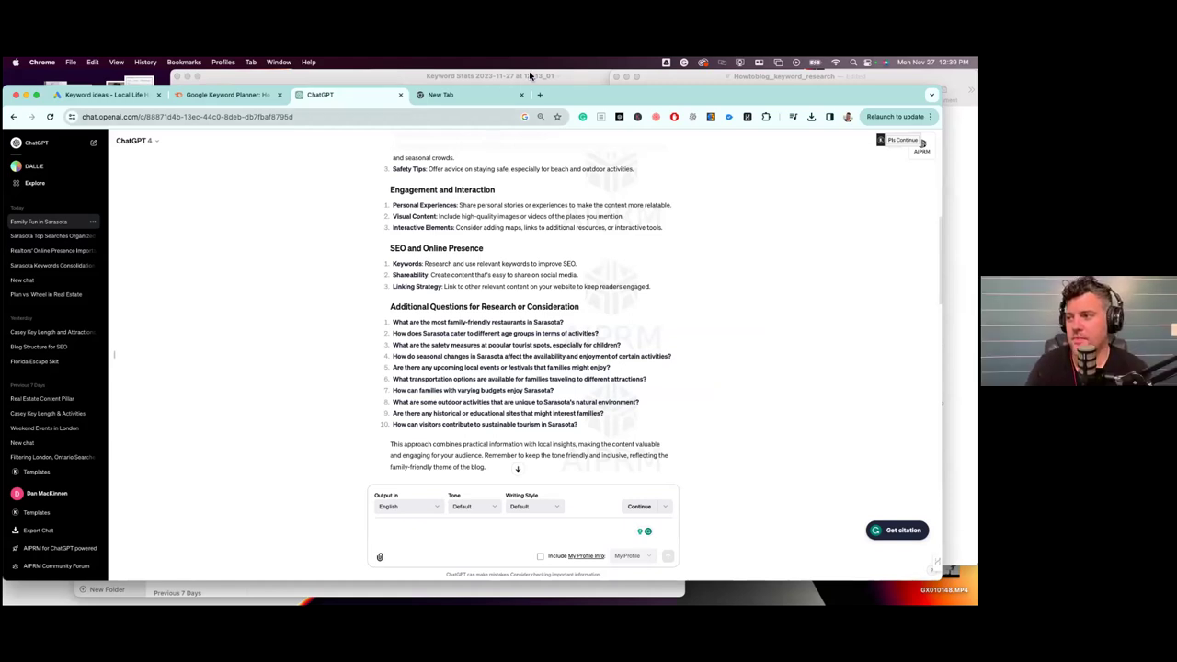
Copy the title "Discovering Sarasota's Natural Beauty: Hidden Trails and Parks" from the Hidden Gems ideas in the Sarasota Top Searches chat.
{"action": "left_click", "coordinate": [36, 143]}
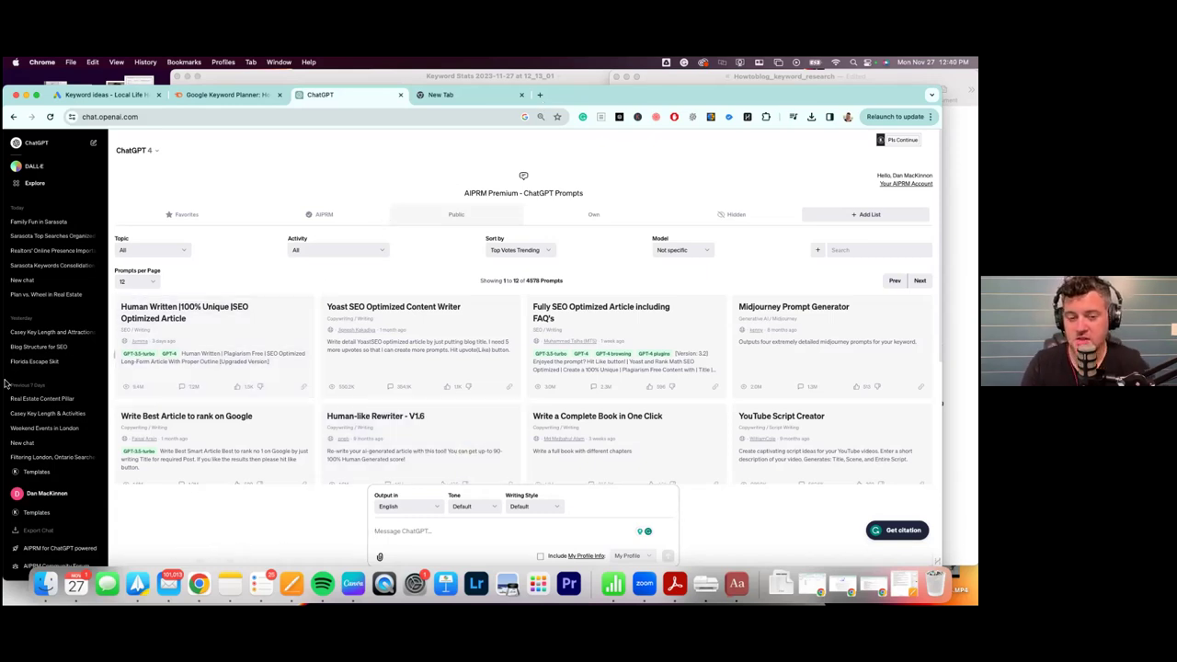
{"action": "left_click", "coordinate": [230, 584]}
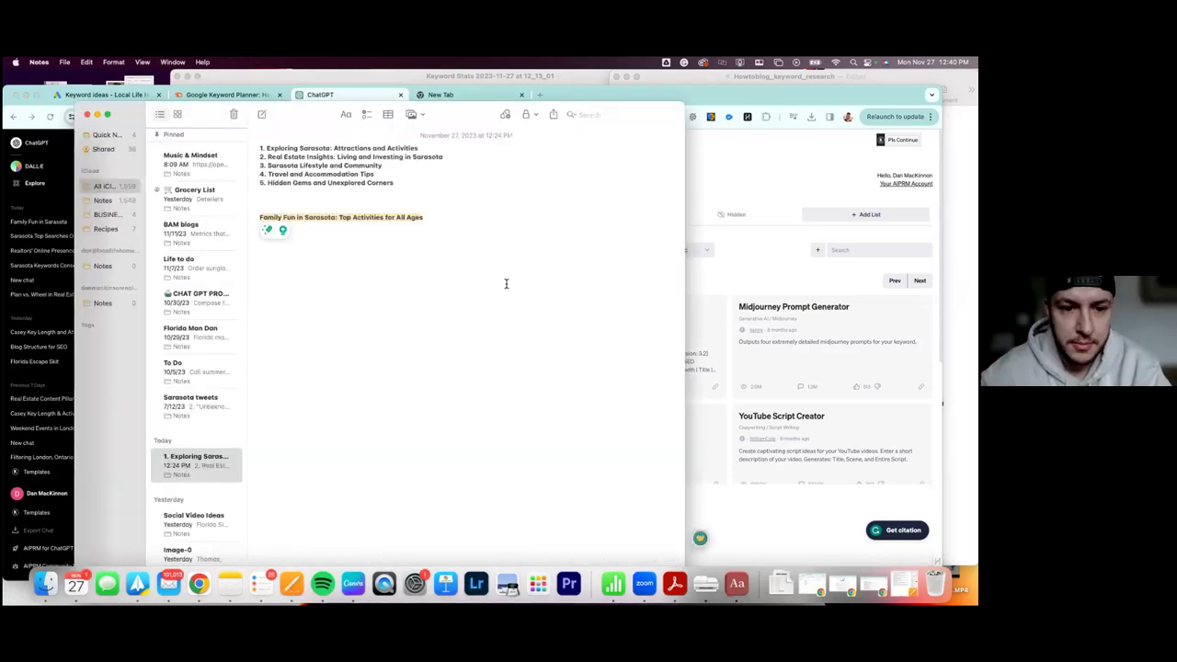
{"action": "key", "text": "super+Tab"}
{"action": "left_click", "coordinate": [57, 236]}
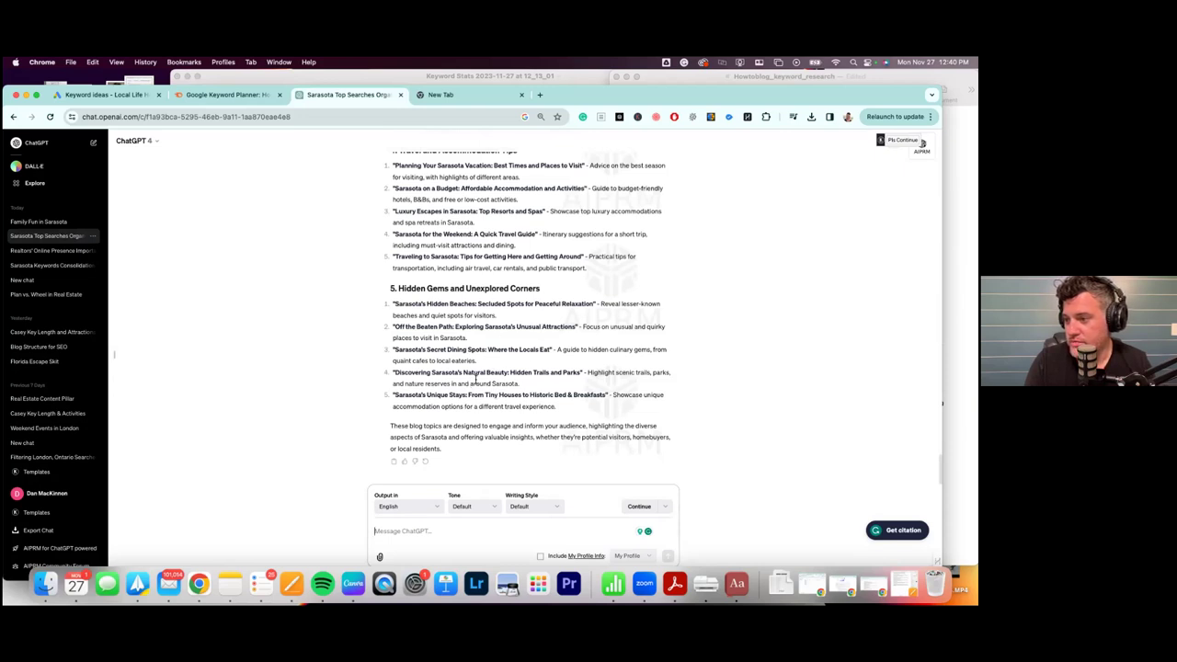
{"action": "double_click", "coordinate": [499, 373]}
{"action": "triple_click", "coordinate": [501, 373]}
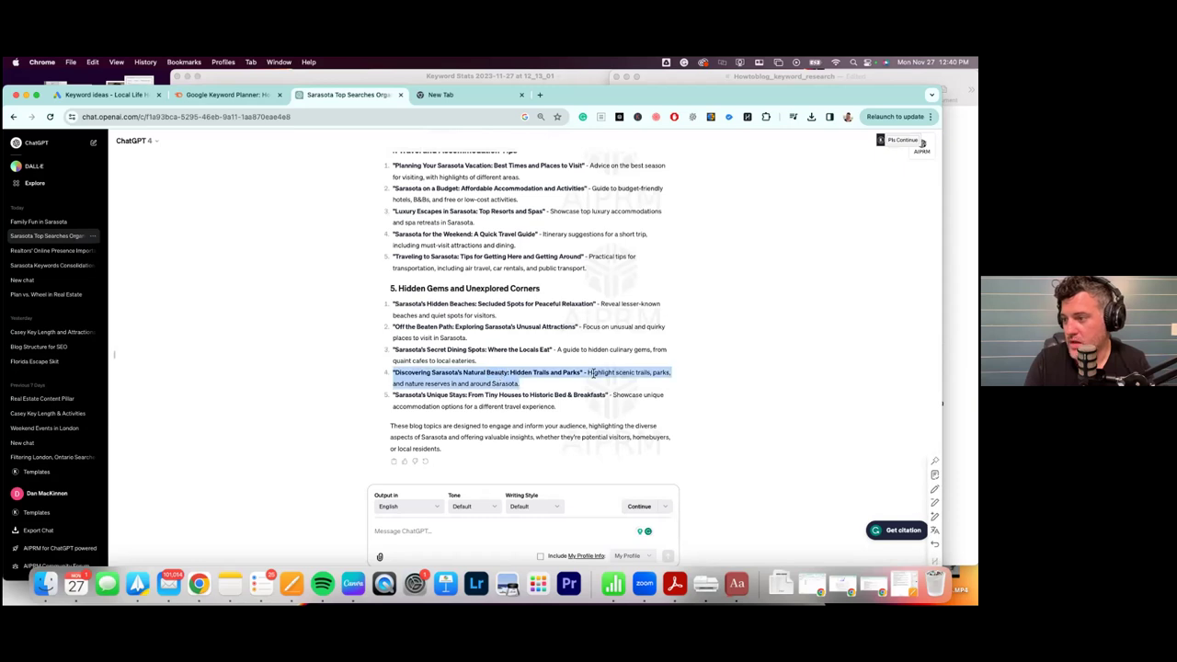
{"action": "left_click", "coordinate": [583, 373]}
{"action": "left_click_drag", "start_coordinate": [581, 373], "coordinate": [394, 376]}
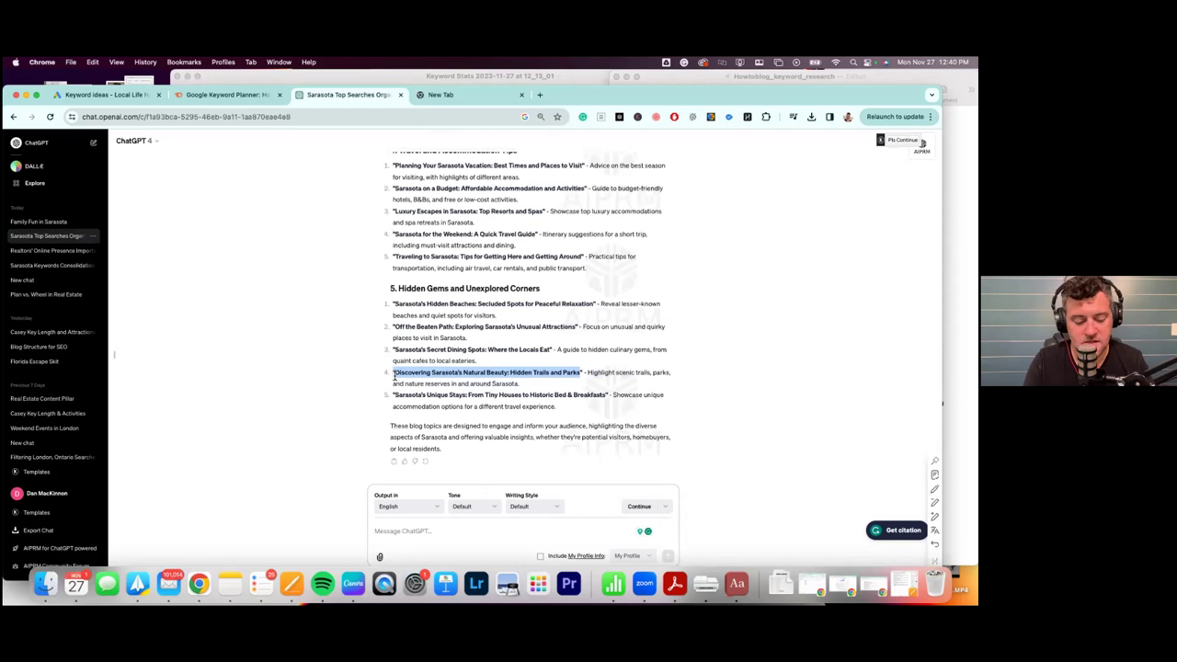
Start a new ChatGPT chat and begin the message with "using this blog title" followed by the copied "Discovering Sarasota's Natural Beauty: Hidden Trails and Parks".
{"action": "left_click", "coordinate": [36, 142]}
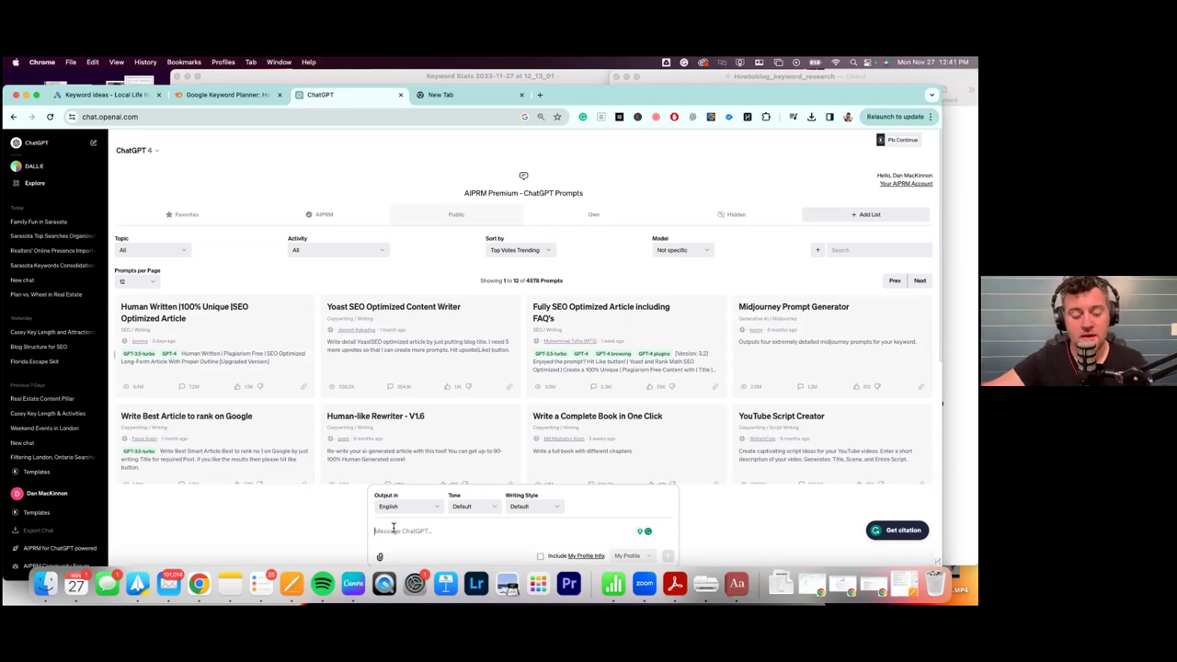
{"action": "left_click", "coordinate": [394, 530]}
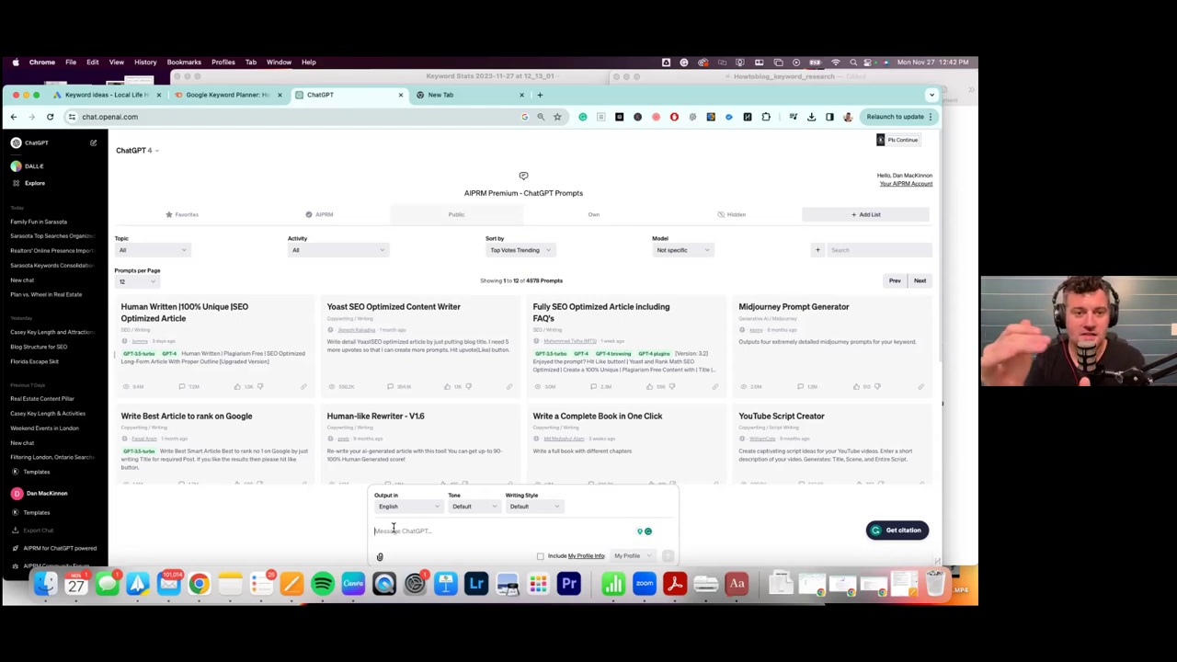
{"action": "left_click", "coordinate": [393, 527]}
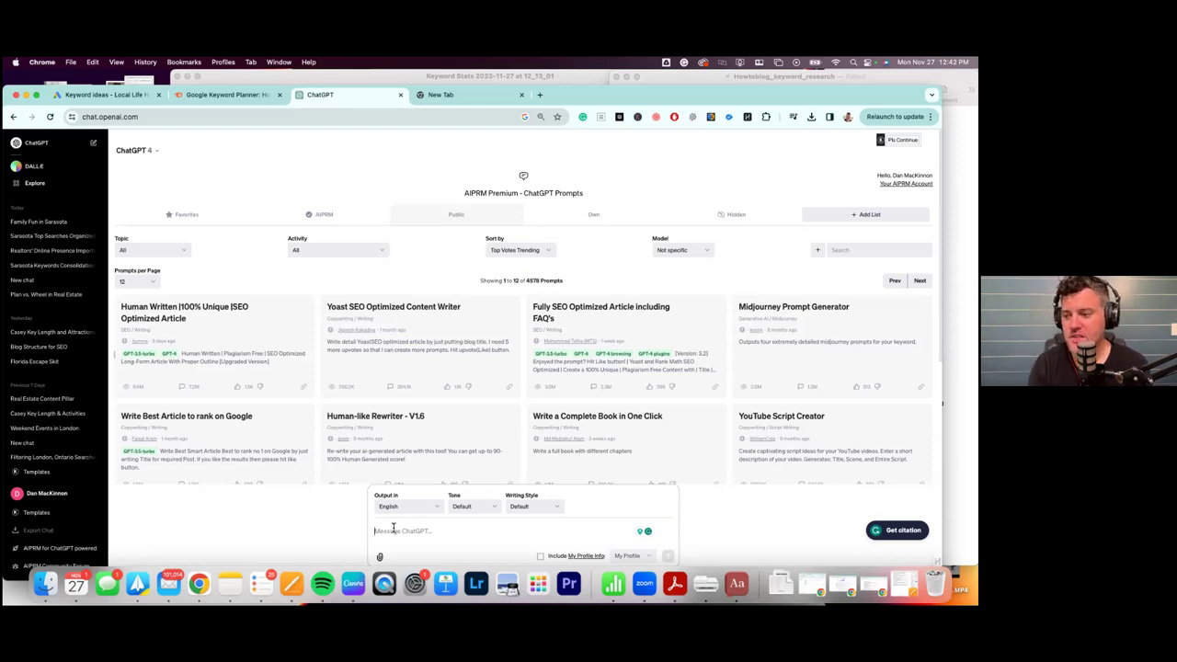
{"action": "type", "text": "using this"}
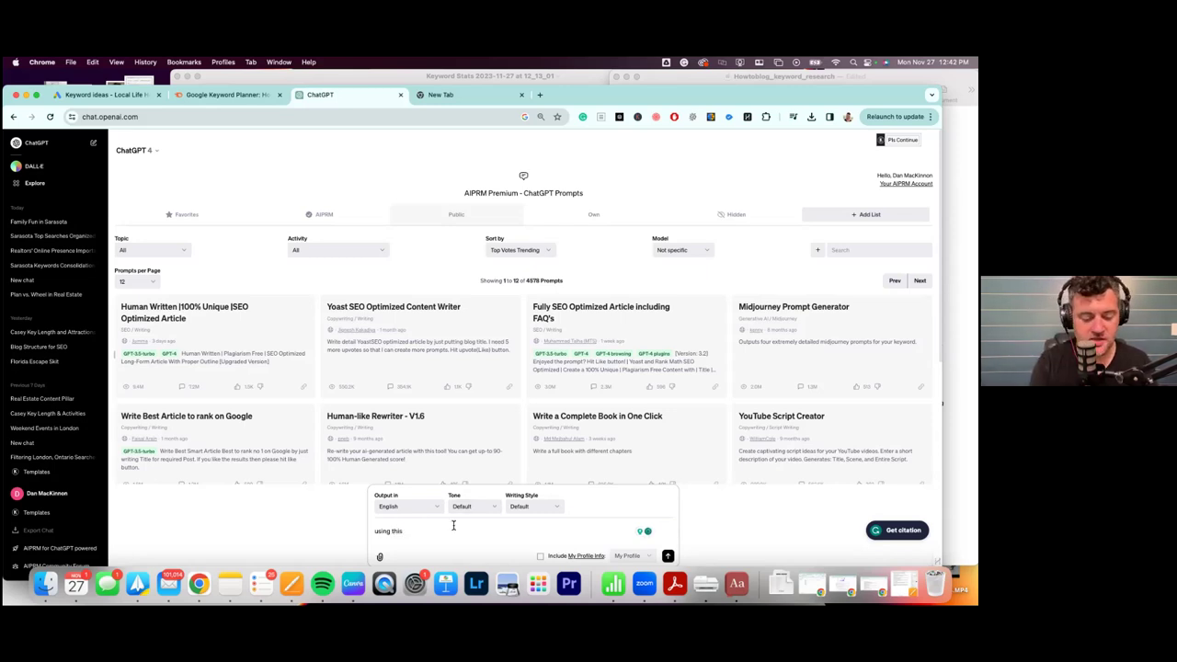
{"action": "type", "text": " blog title"}
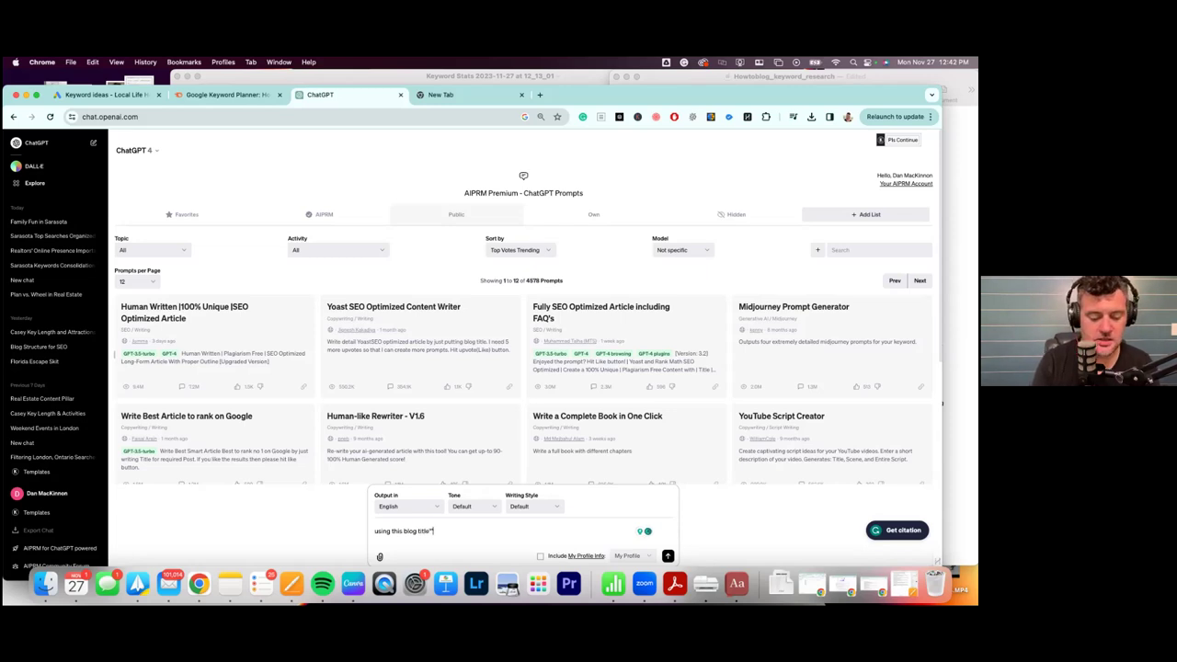
{"action": "type", "text": "\"Discovering Sarasota's Natural Beauty: Hidden Trails and Parks"}
Request the best keywords, long tail keywords and LSI's to rank best on google and gain more blog followers organically, send it, and review the reply.
{"action": "type", "text": "\" pleas give"}
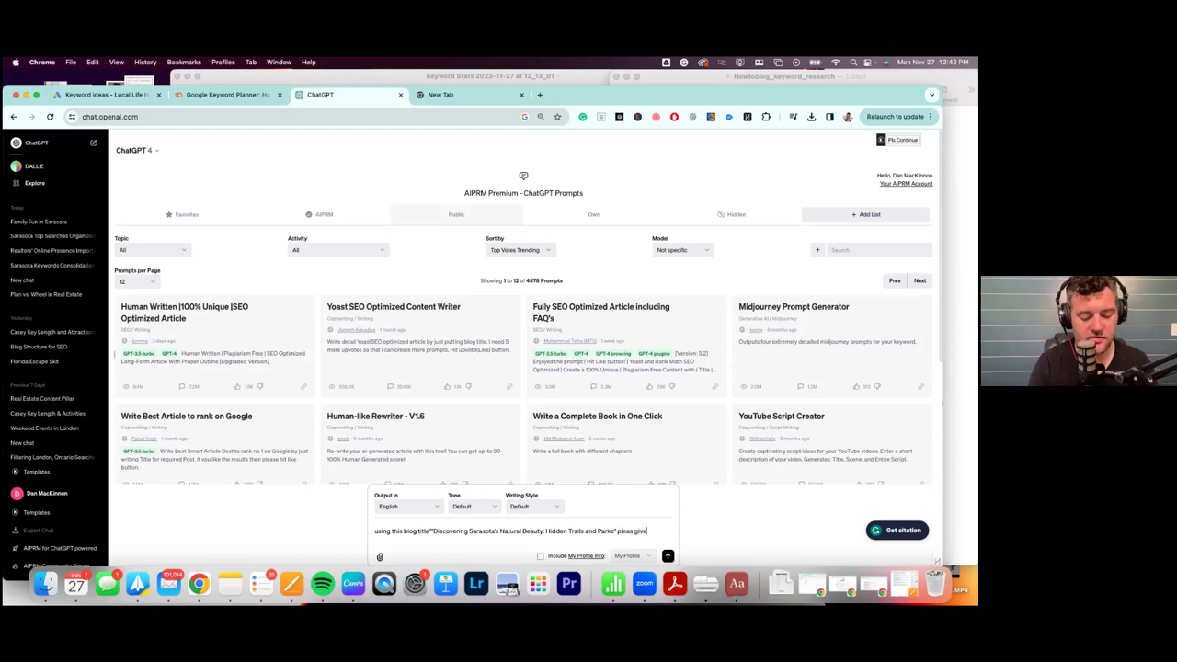
{"action": "type", "text": " me the best keywords, long tail keywords a"}
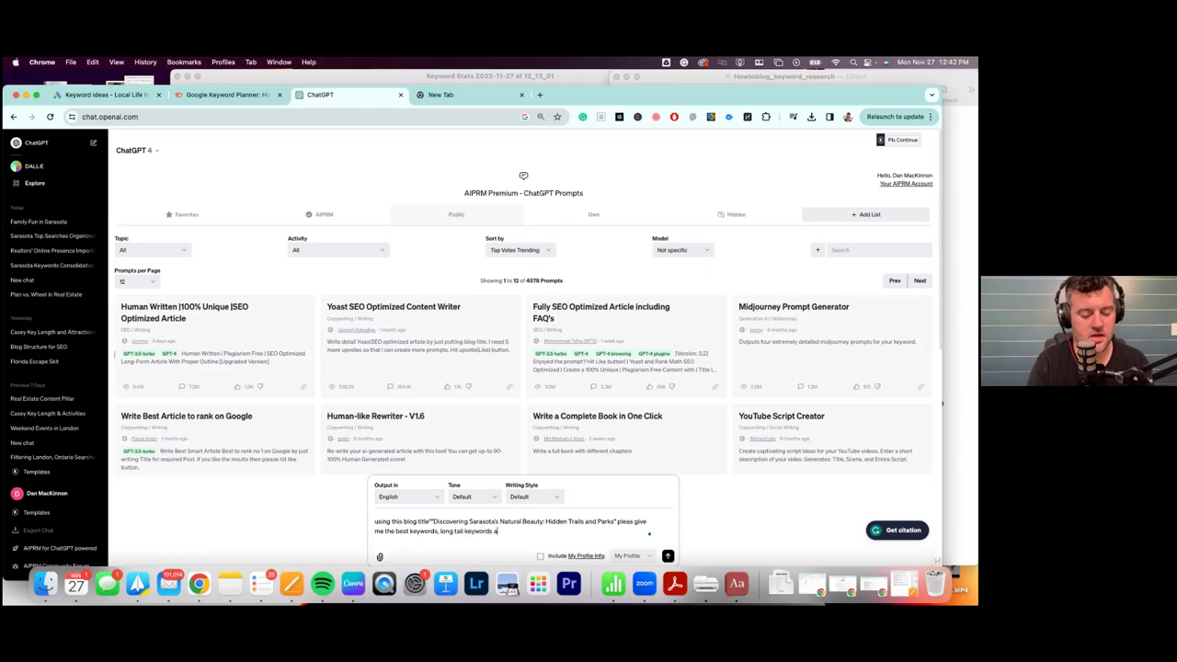
{"action": "type", "text": "nd LSI"}
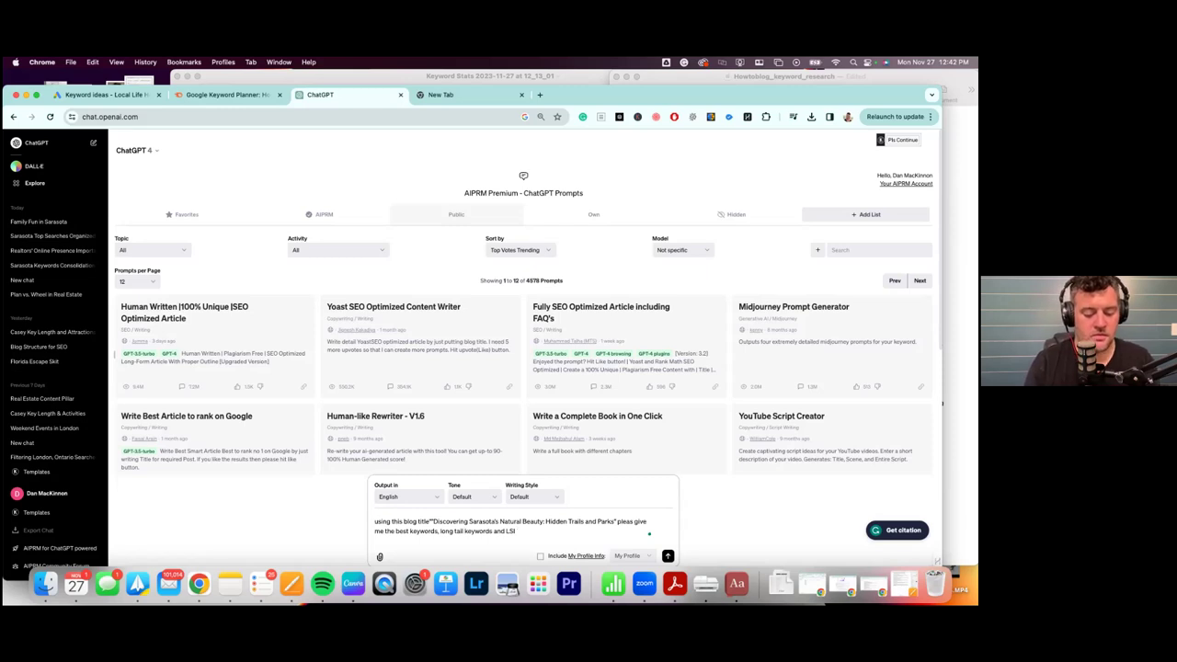
{"action": "type", "text": "'s"}
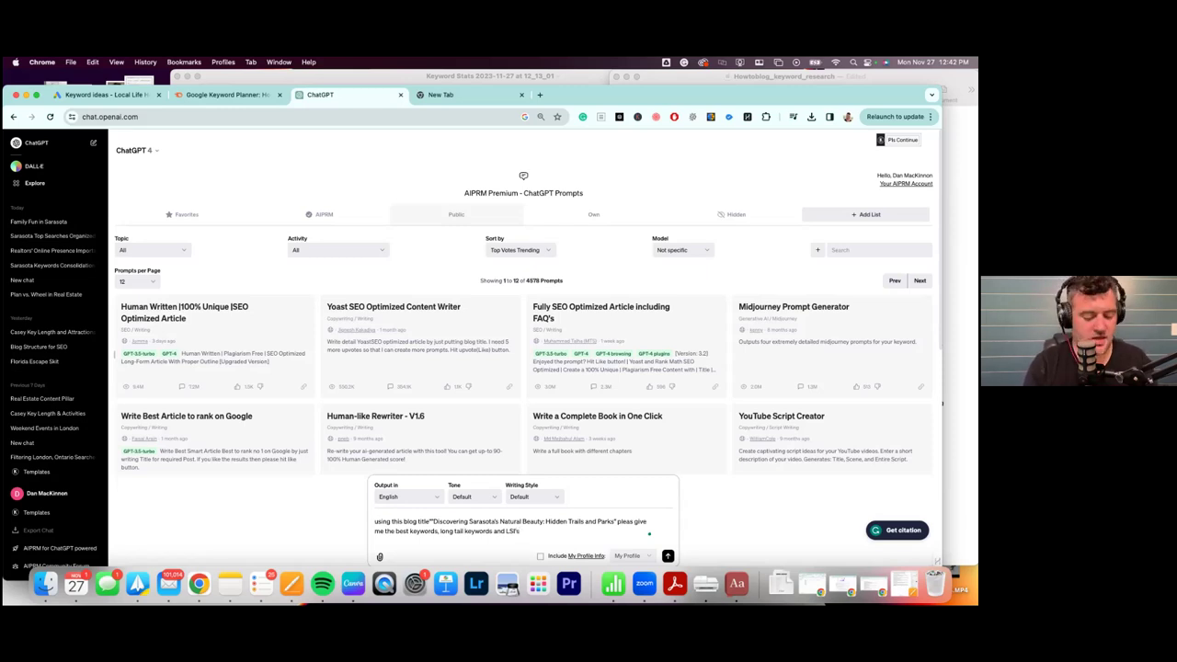
{"action": "type", "text": " to rank best on google and gain more foll"}
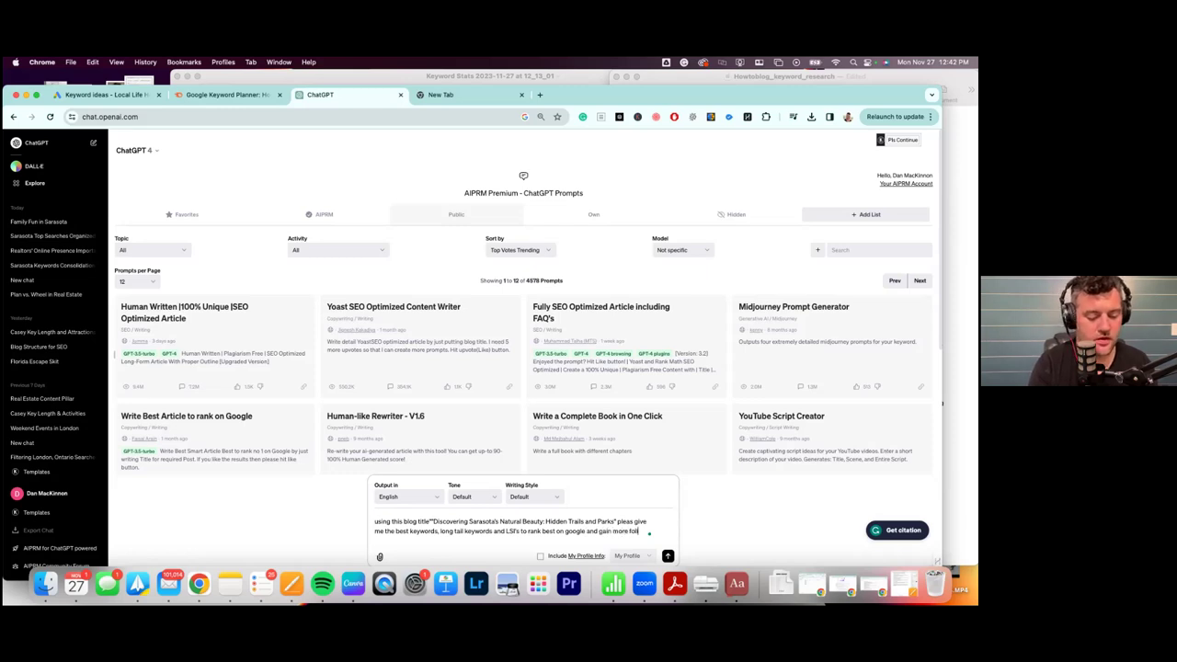
{"action": "type", "text": "owers organ"}
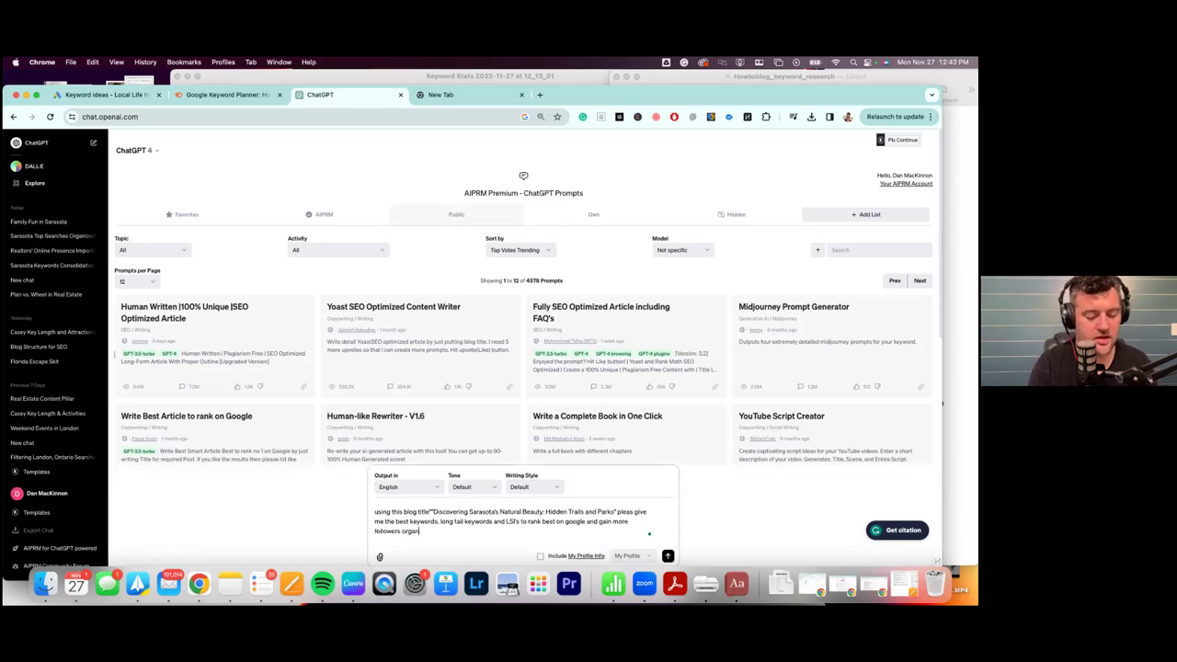
{"action": "type", "text": "ically on my blog post"}
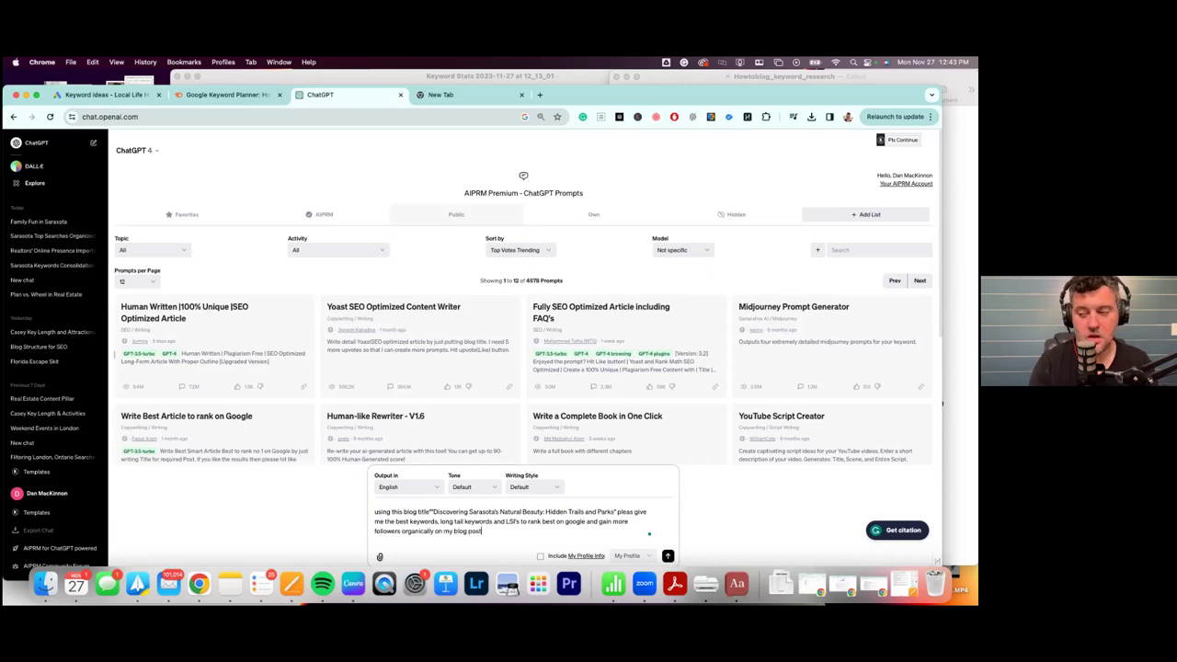
{"action": "key", "text": "Return"}
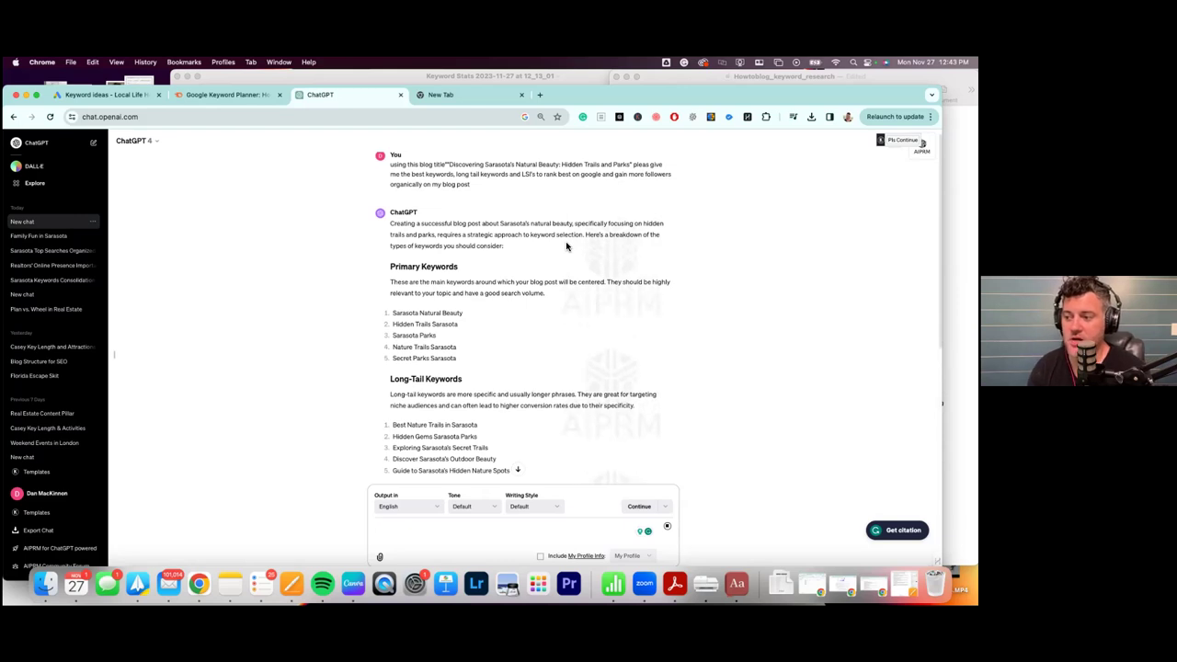
{"action": "scroll", "coordinate": [567, 246], "scroll_direction": "down", "scroll_amount": 3}
{"action": "scroll", "coordinate": [566, 245], "scroll_direction": "down", "scroll_amount": 3}
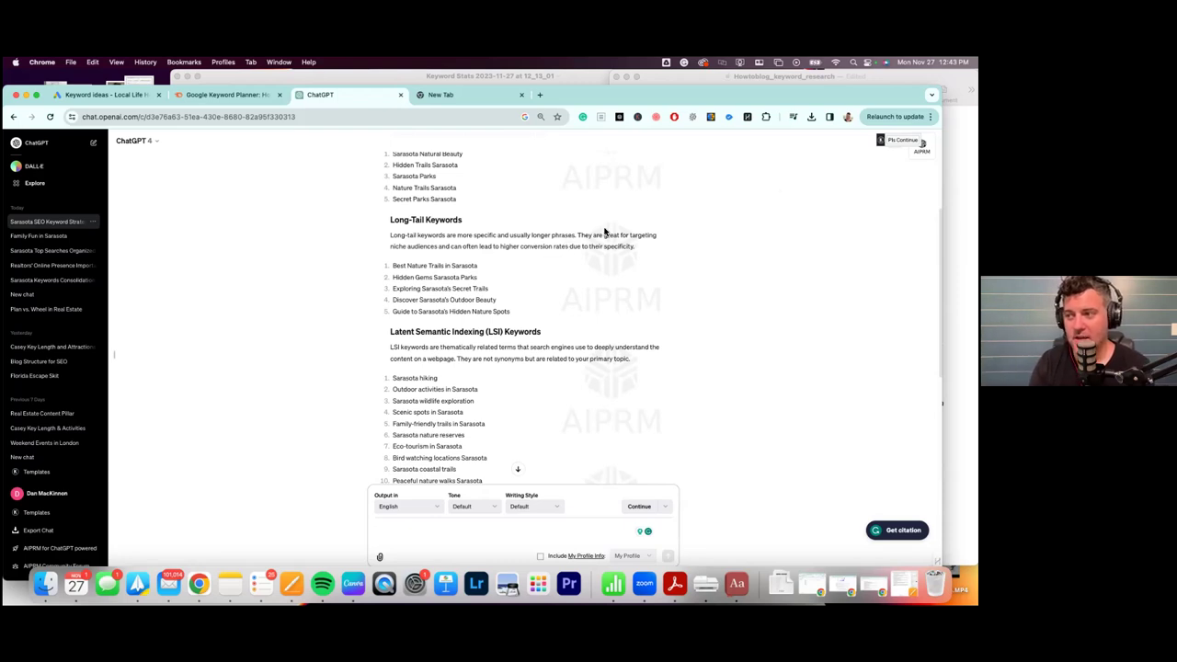
Review the primary, long-tail and LSI keyword lists and the keyword optimization tips in the reply for the Hidden Trails post.
{"action": "scroll", "coordinate": [598, 232], "scroll_direction": "up", "scroll_amount": 1}
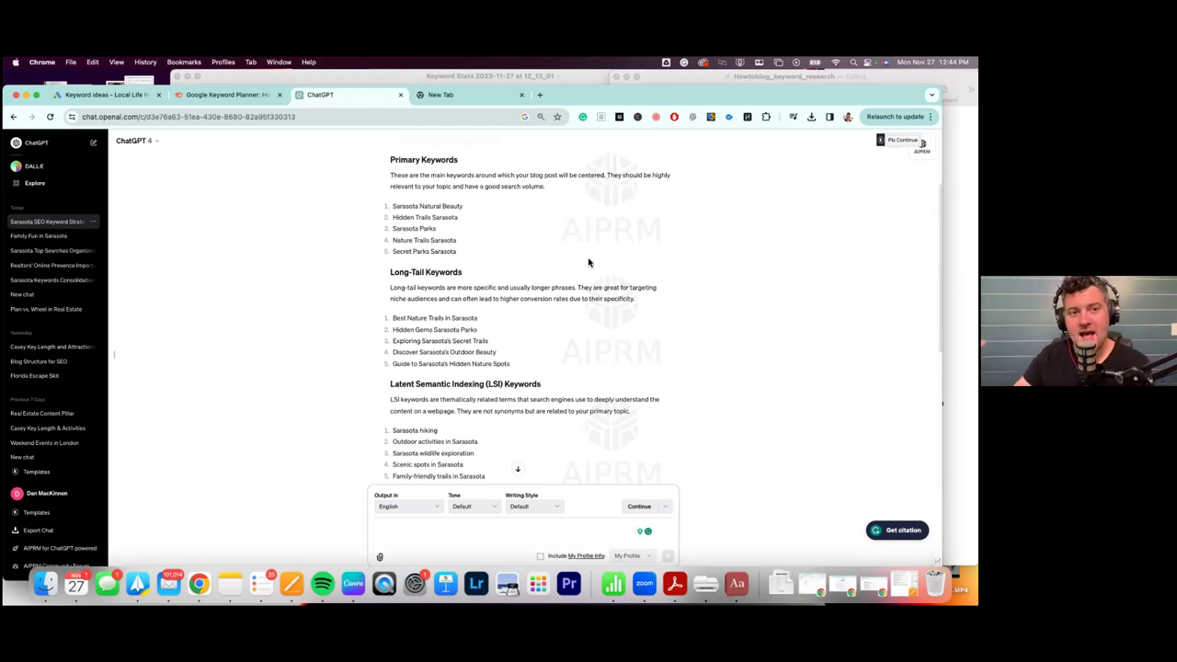
{"action": "scroll", "coordinate": [589, 262], "scroll_direction": "down", "scroll_amount": 2}
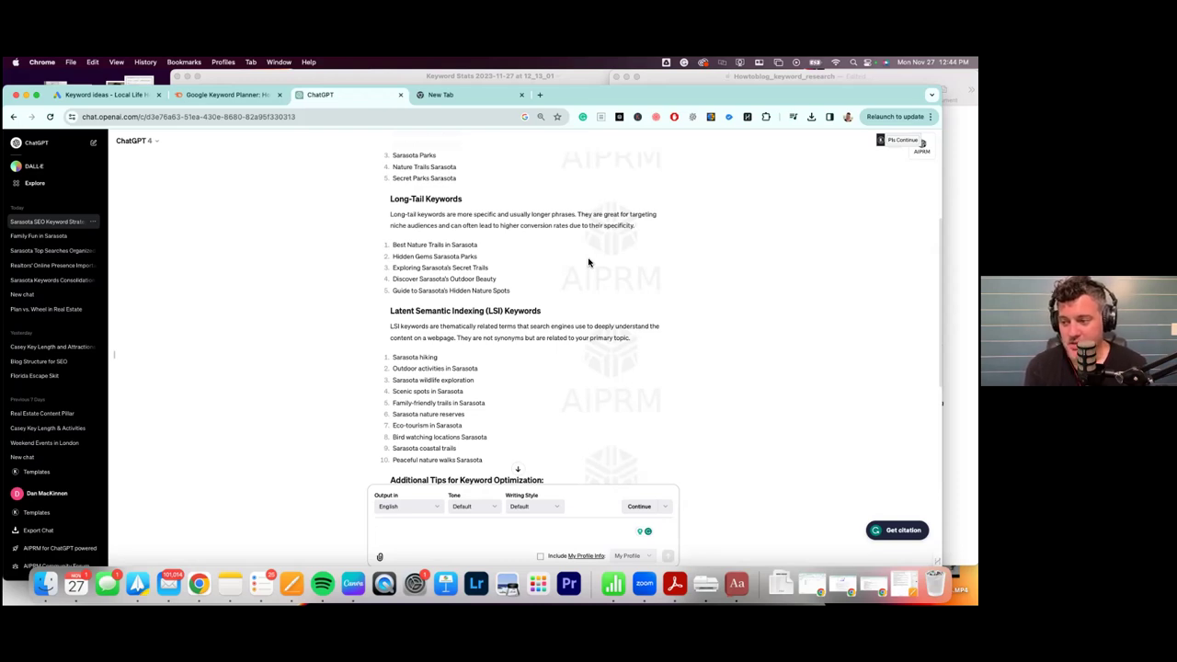
{"action": "scroll", "coordinate": [536, 428], "scroll_direction": "down", "scroll_amount": 2}
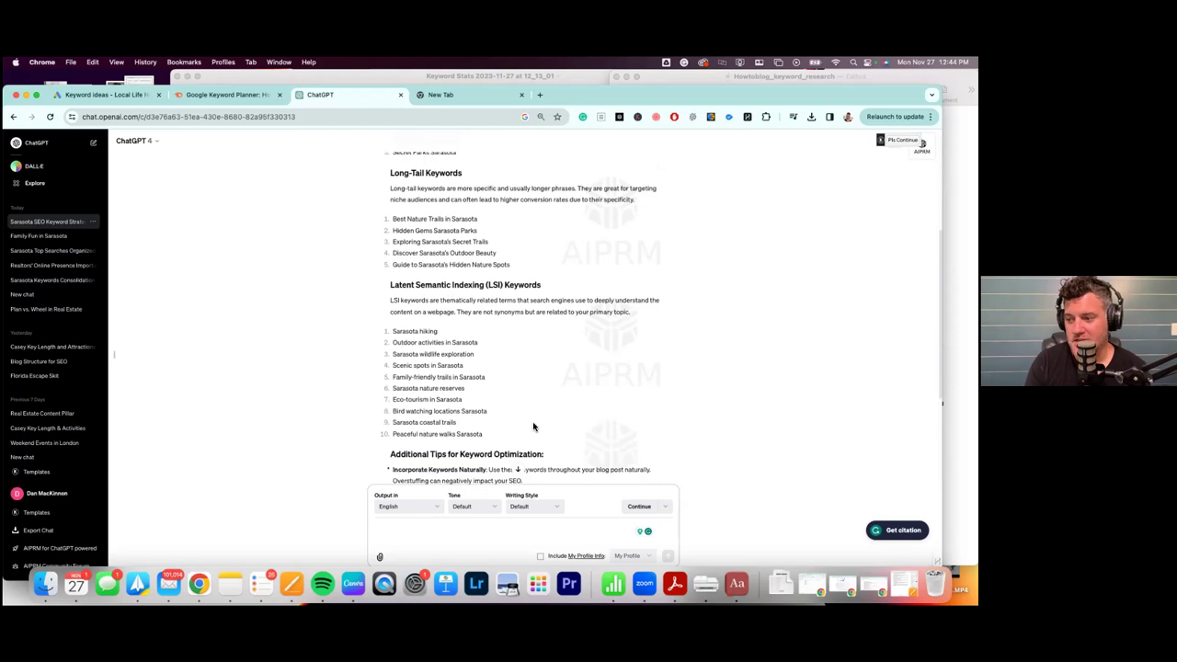
{"action": "scroll", "coordinate": [469, 372], "scroll_direction": "down", "scroll_amount": 2}
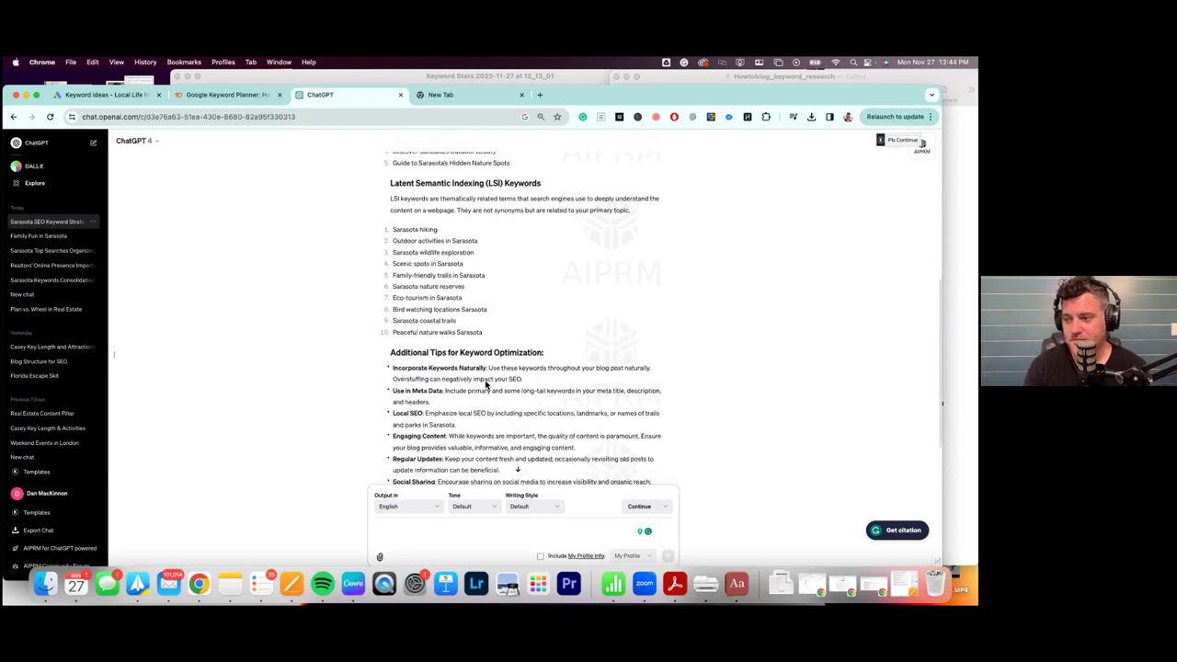
{"action": "scroll", "coordinate": [452, 361], "scroll_direction": "down", "scroll_amount": 1}
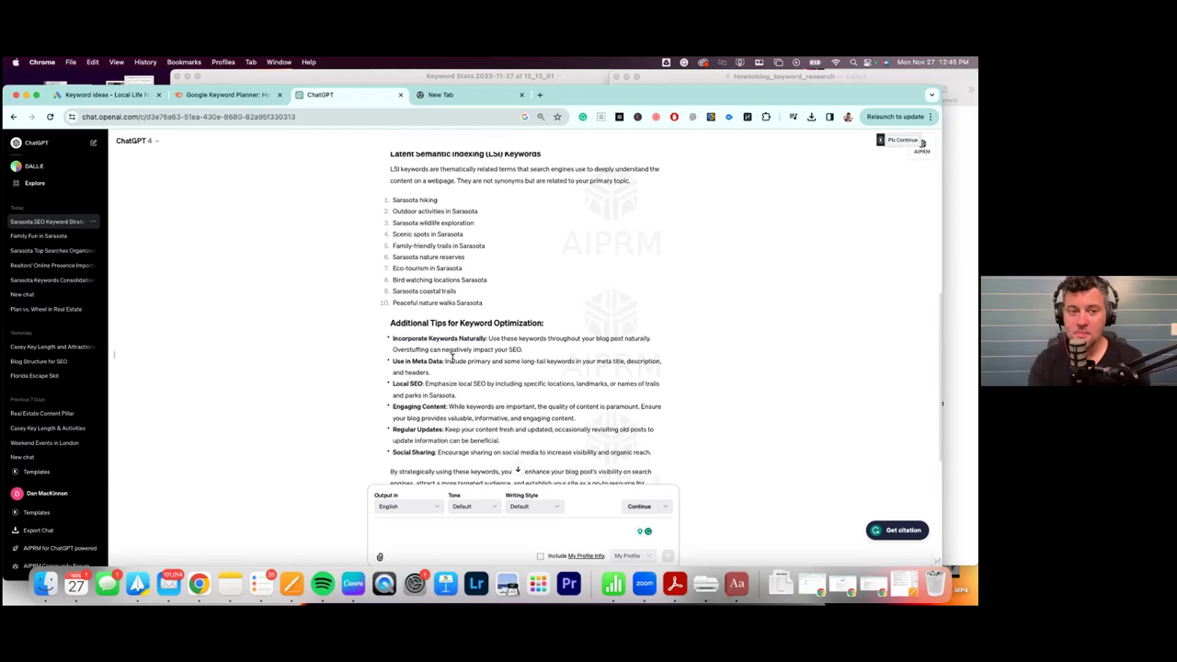
{"action": "scroll", "coordinate": [497, 325], "scroll_direction": "up", "scroll_amount": 5}
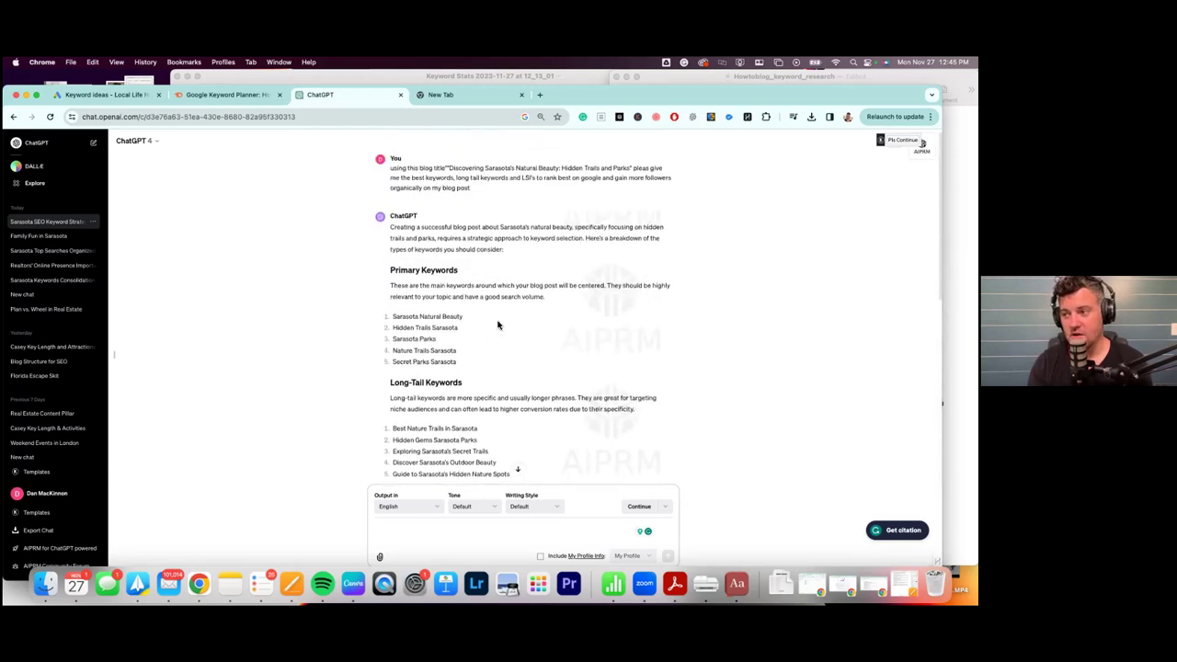
{"action": "scroll", "coordinate": [497, 325], "scroll_direction": "down", "scroll_amount": 1}
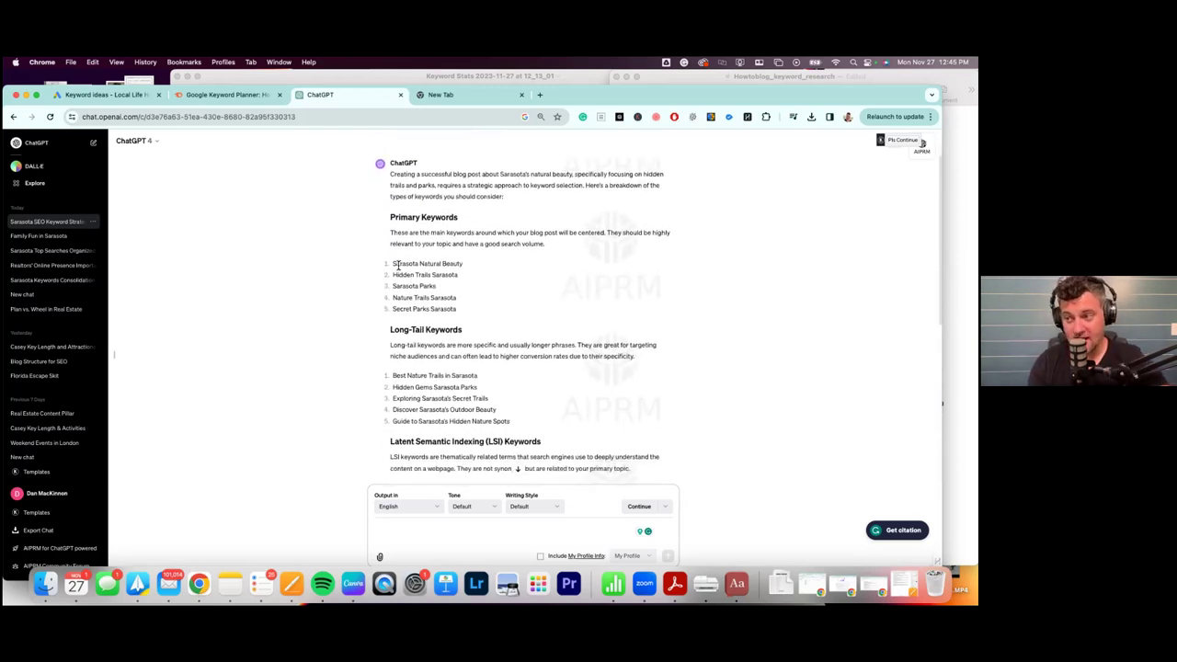
{"action": "scroll", "coordinate": [412, 290], "scroll_direction": "down", "scroll_amount": 1}
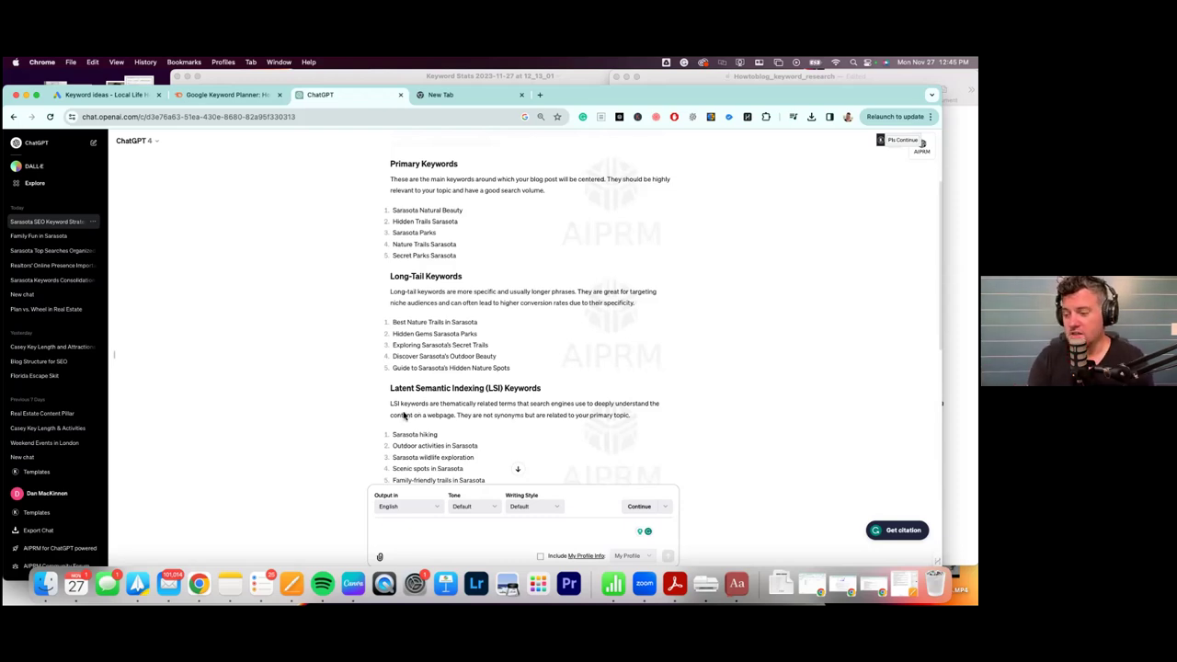
{"action": "scroll", "coordinate": [469, 376], "scroll_direction": "down", "scroll_amount": 2}
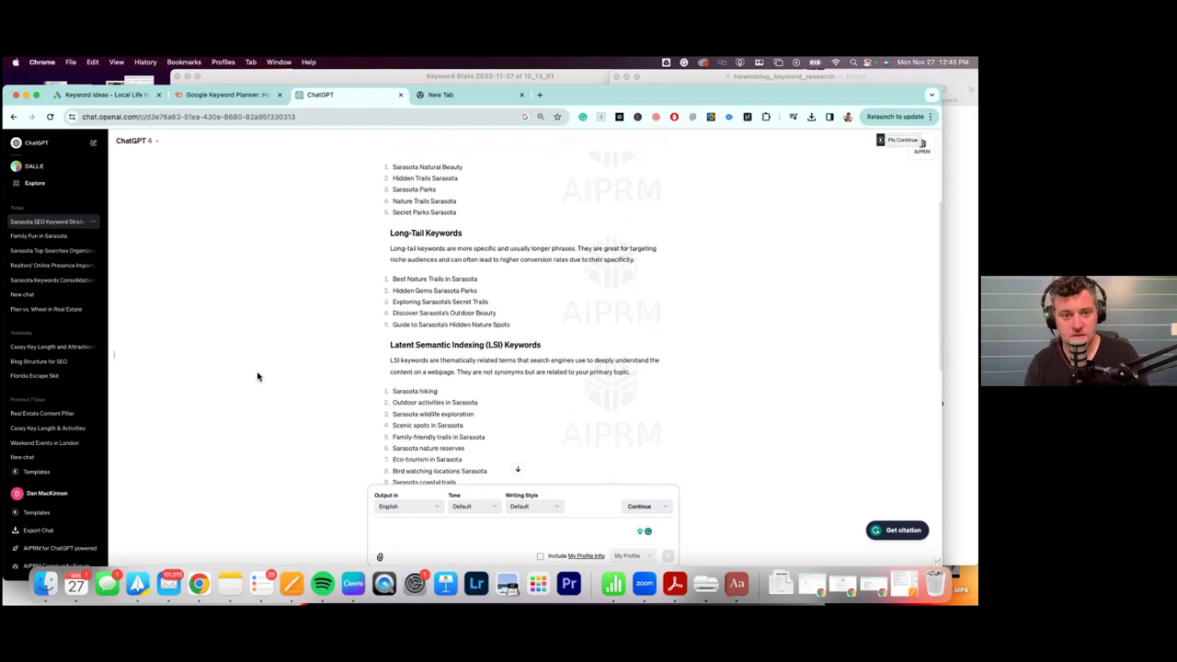
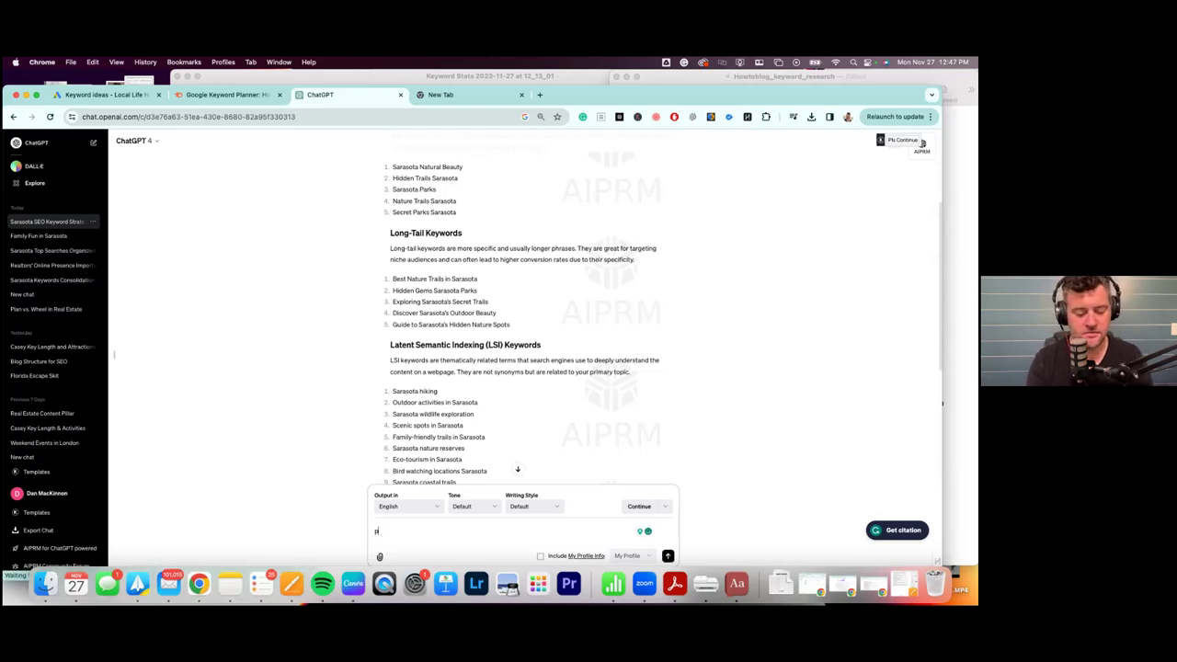
Ask ChatGPT for the best meta keywords, description and title for the blog named "Discovering Sarasota's Natural Beauty: Hidden Trails and Parks".
{"action": "type", "text": "please give me "}
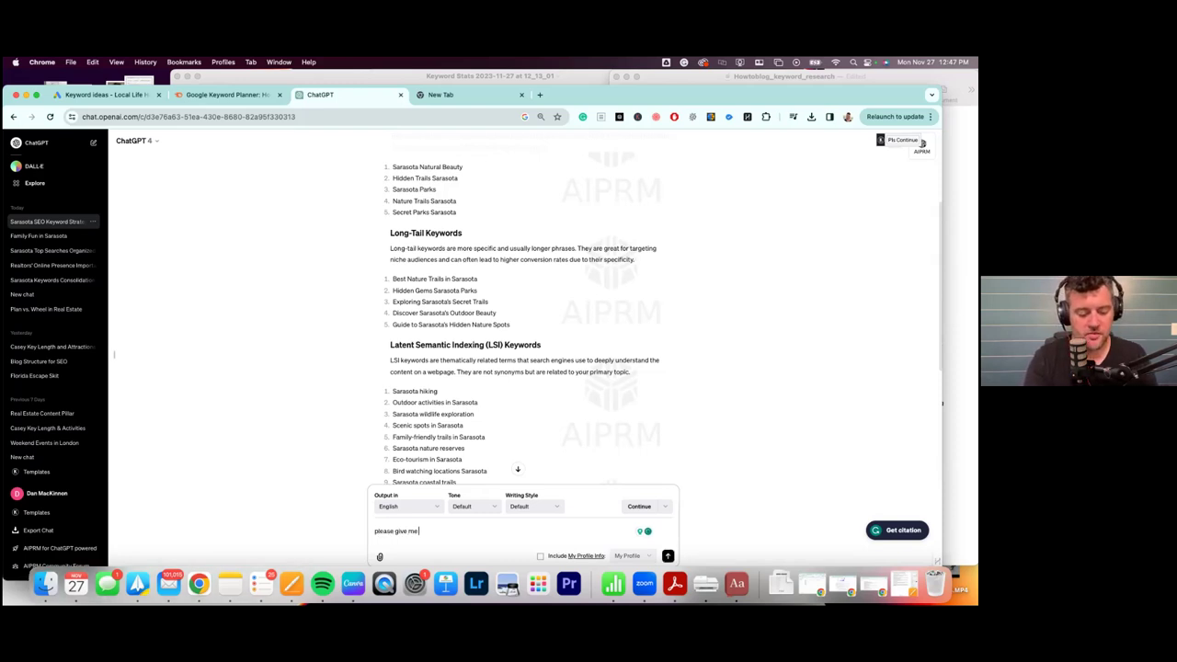
{"action": "type", "text": "the best meta keyw"}
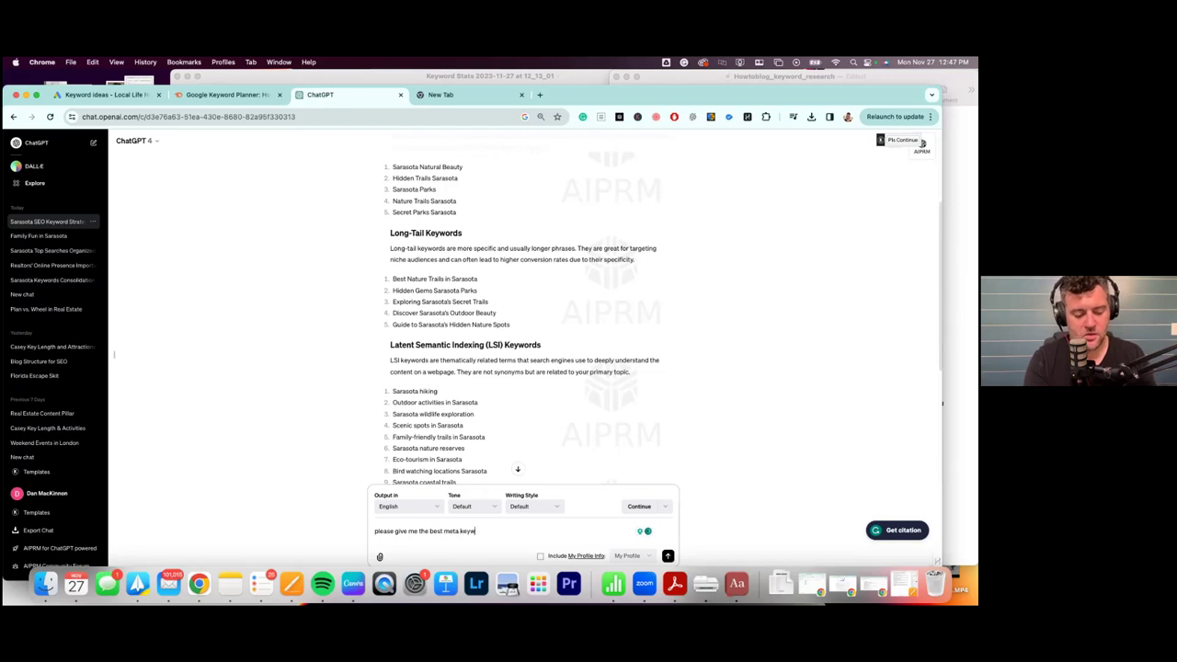
{"action": "type", "text": "ords, descri"}
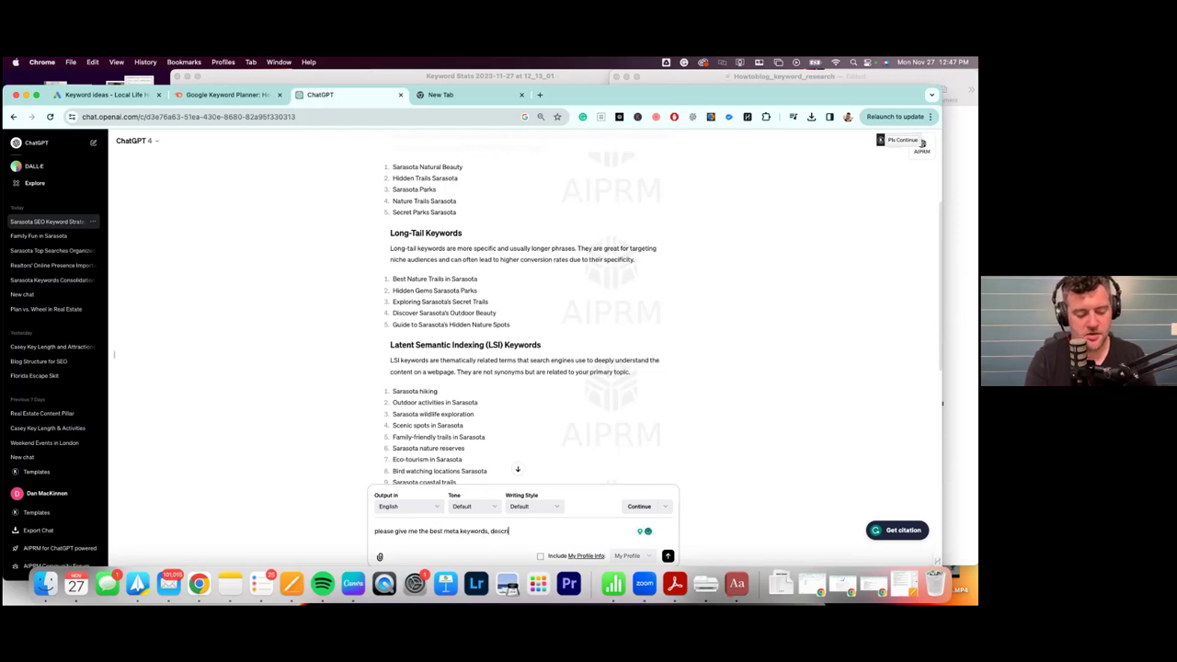
{"action": "type", "text": "ption and titl"}
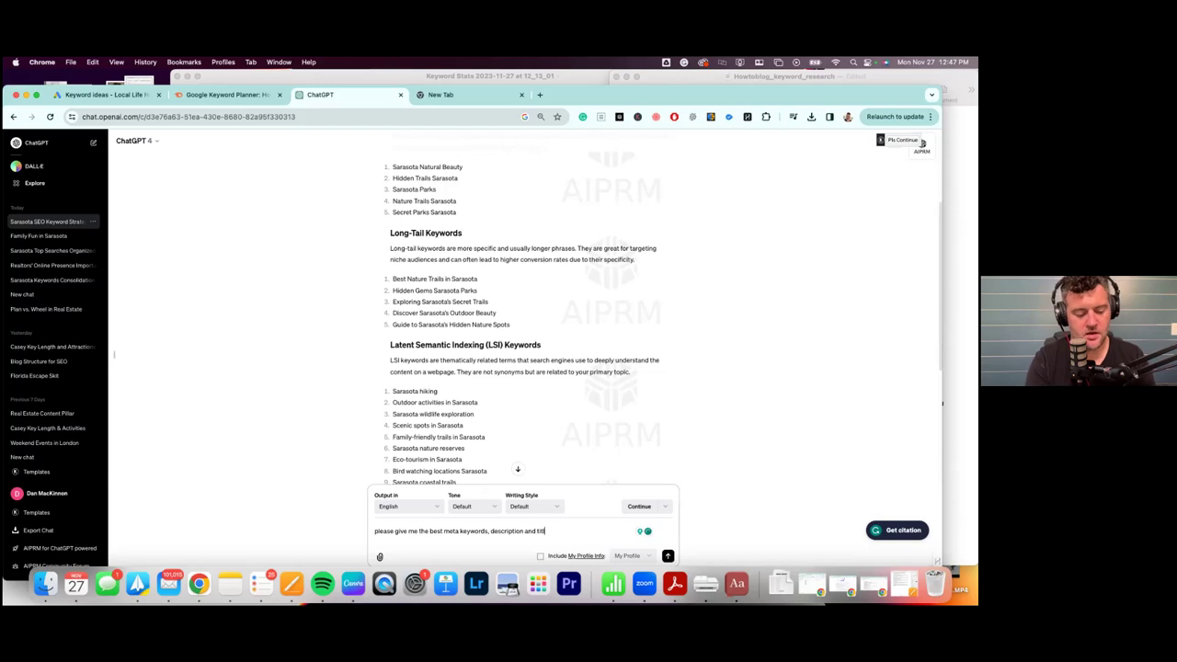
{"action": "type", "text": "e for my blog "}
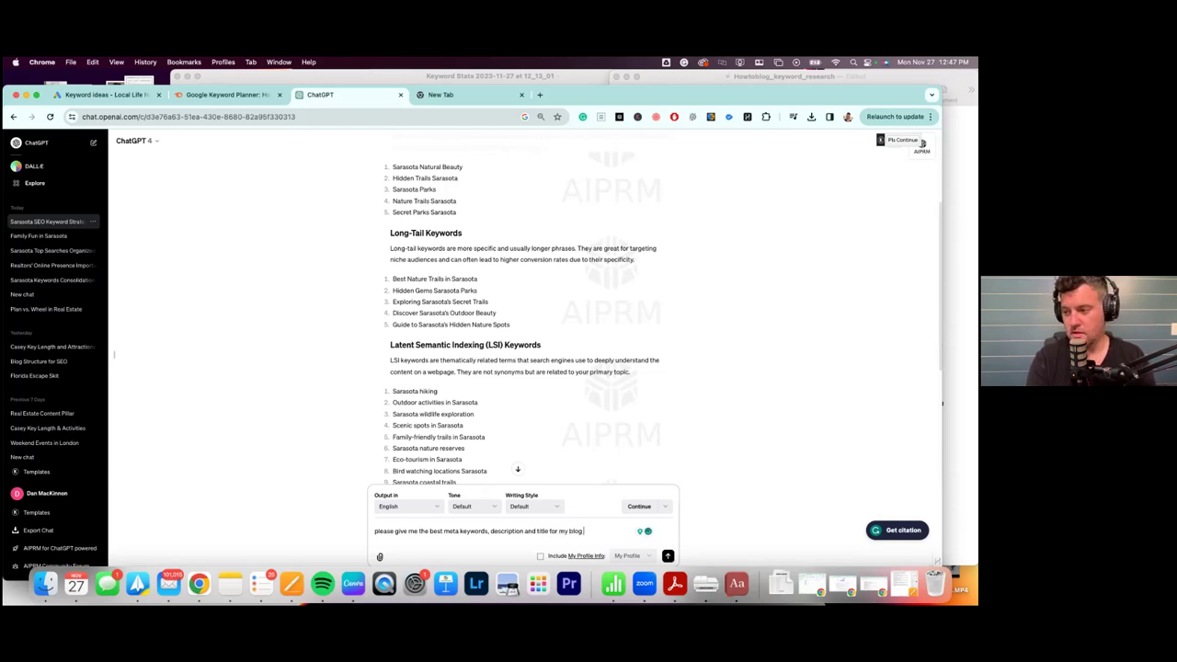
{"action": "type", "text": "named \"\""}
{"action": "type", "text": "Discovering Sarasota's Natural Beauty: Hidden Trails and Parks"}
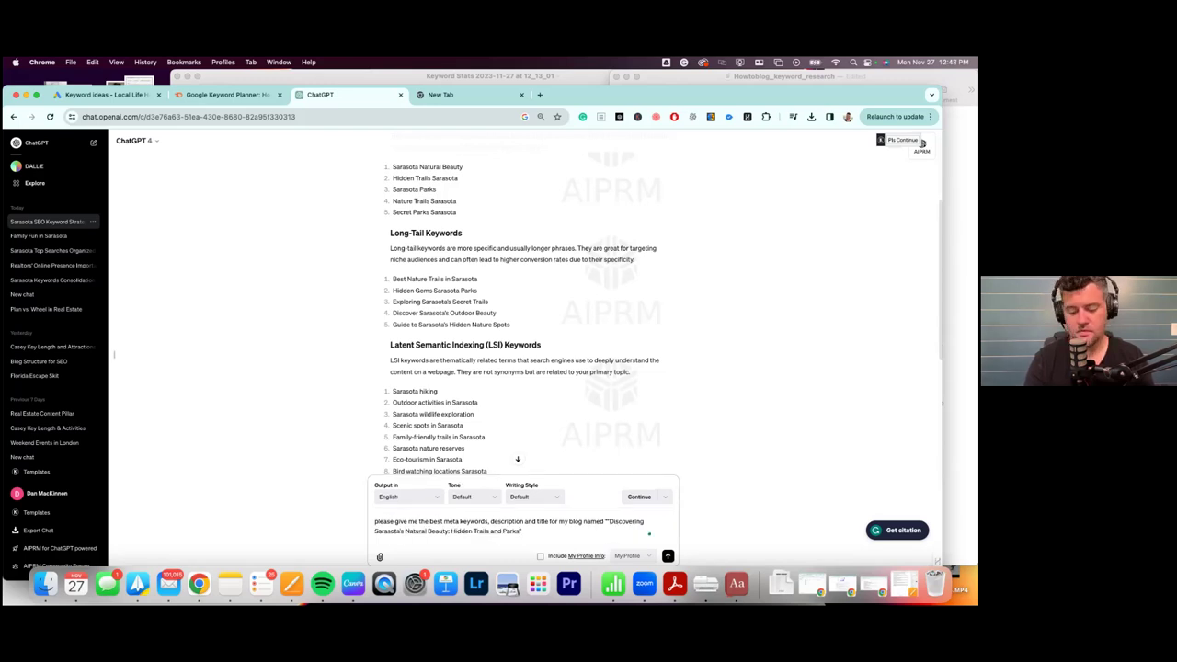
{"action": "key", "text": "Return"}
Examine the suggested meta titles in the new reply, highlighting individual options to compare them.
{"action": "scroll", "coordinate": [513, 387], "scroll_direction": "down", "scroll_amount": 3}
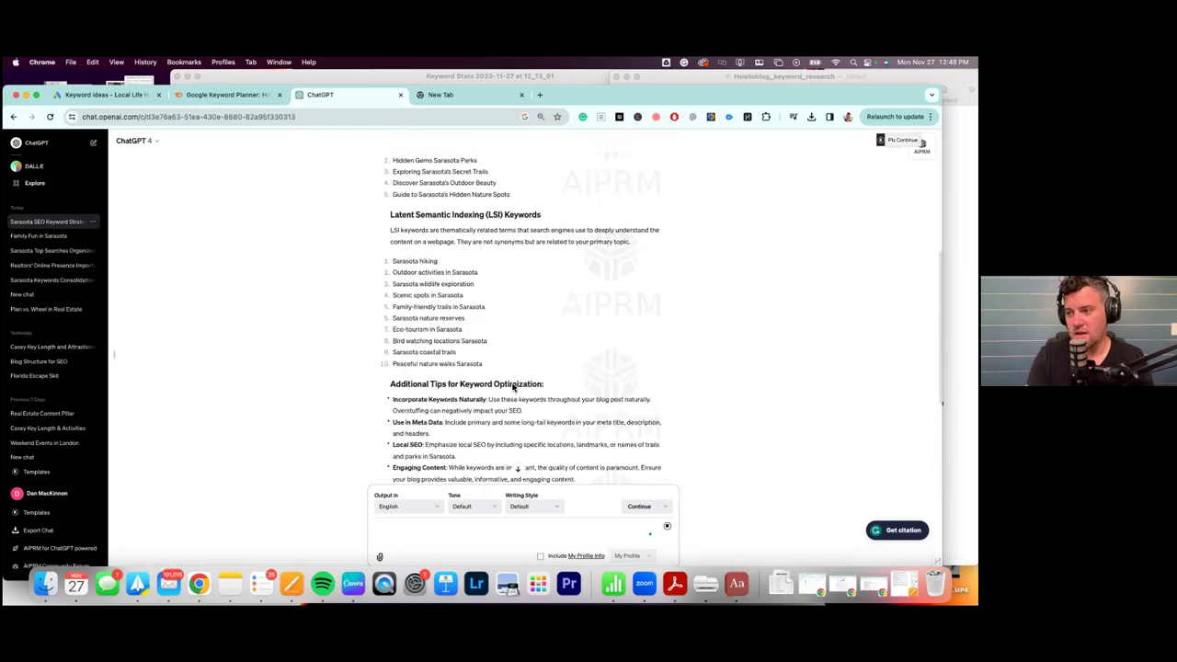
{"action": "scroll", "coordinate": [513, 387], "scroll_direction": "down", "scroll_amount": 5}
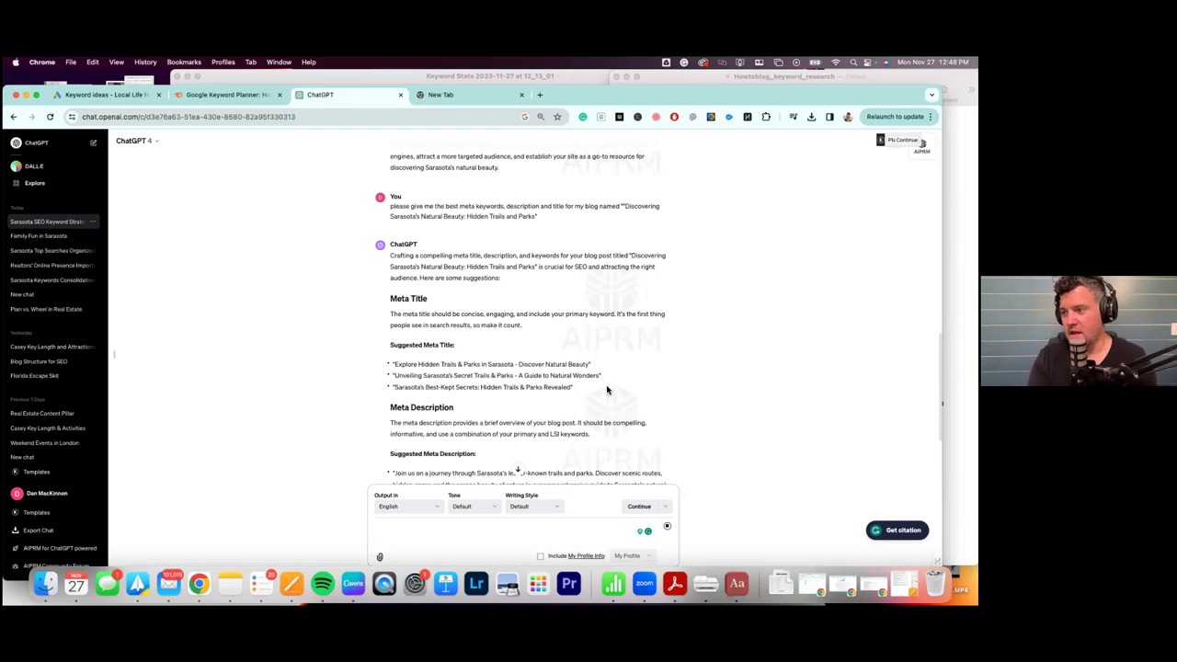
{"action": "double_click", "coordinate": [442, 366]}
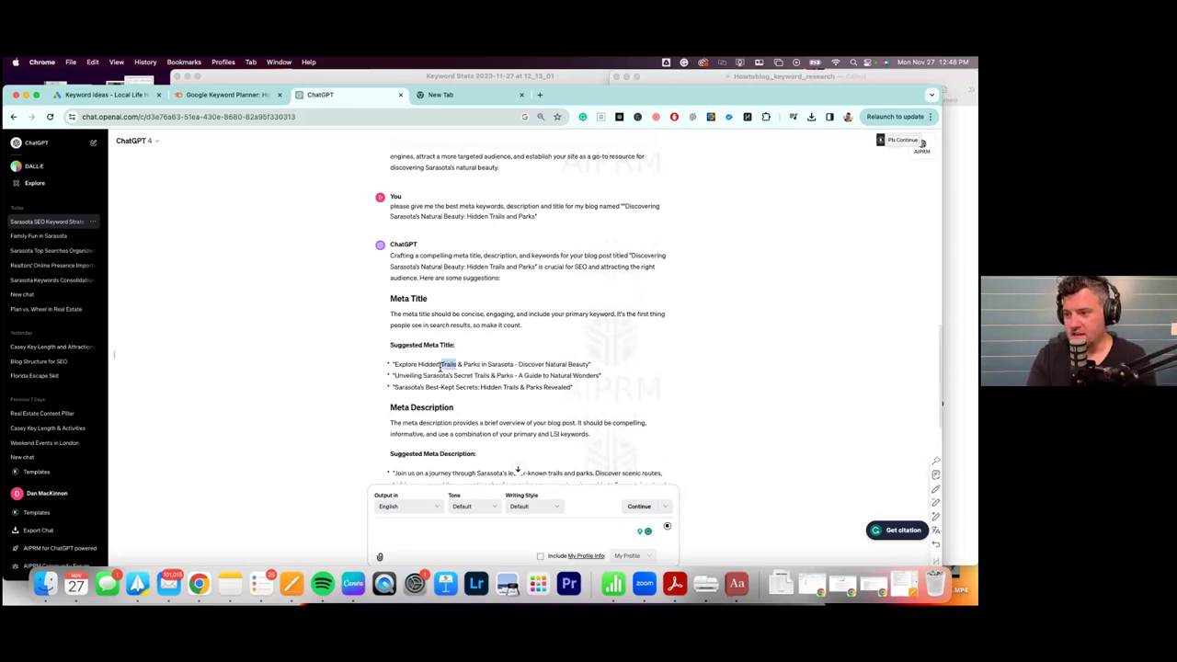
{"action": "left_click", "coordinate": [440, 366]}
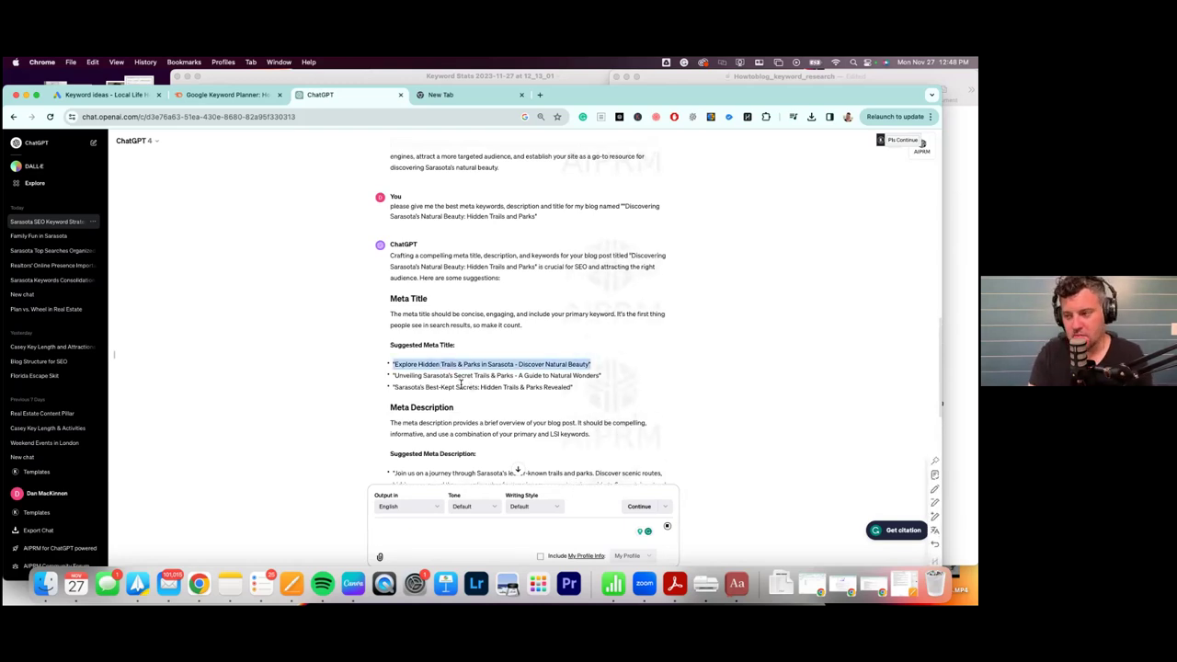
{"action": "triple_click", "coordinate": [477, 386]}
{"action": "triple_click", "coordinate": [440, 377]}
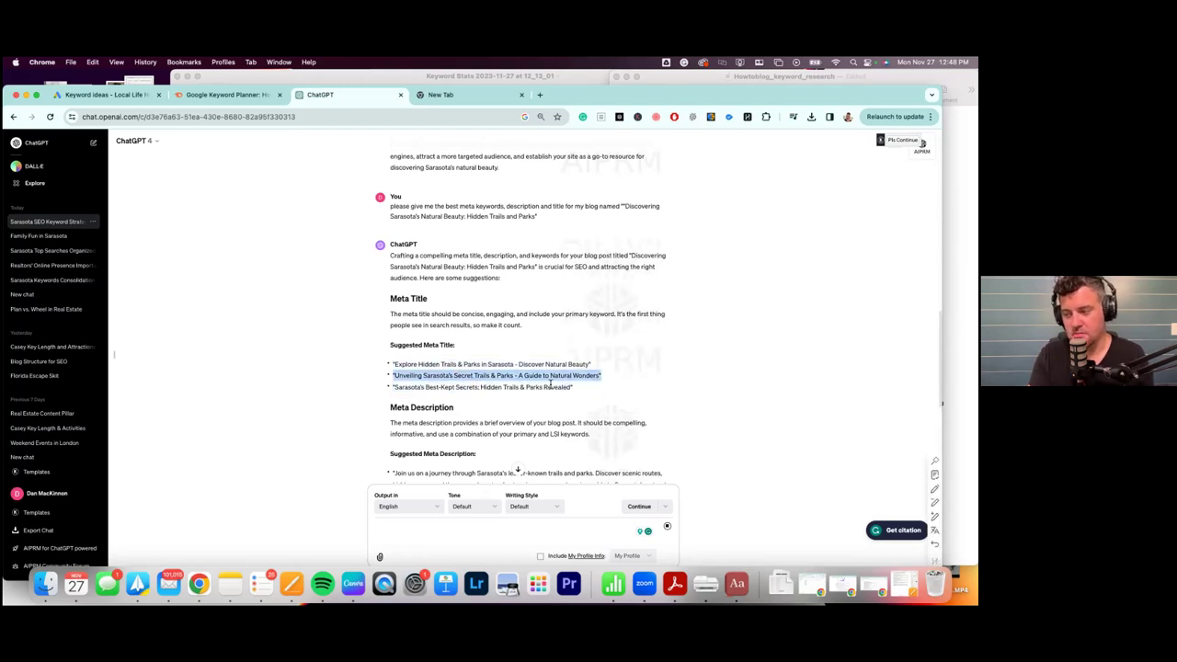
{"action": "scroll", "coordinate": [592, 383], "scroll_direction": "down", "scroll_amount": 2}
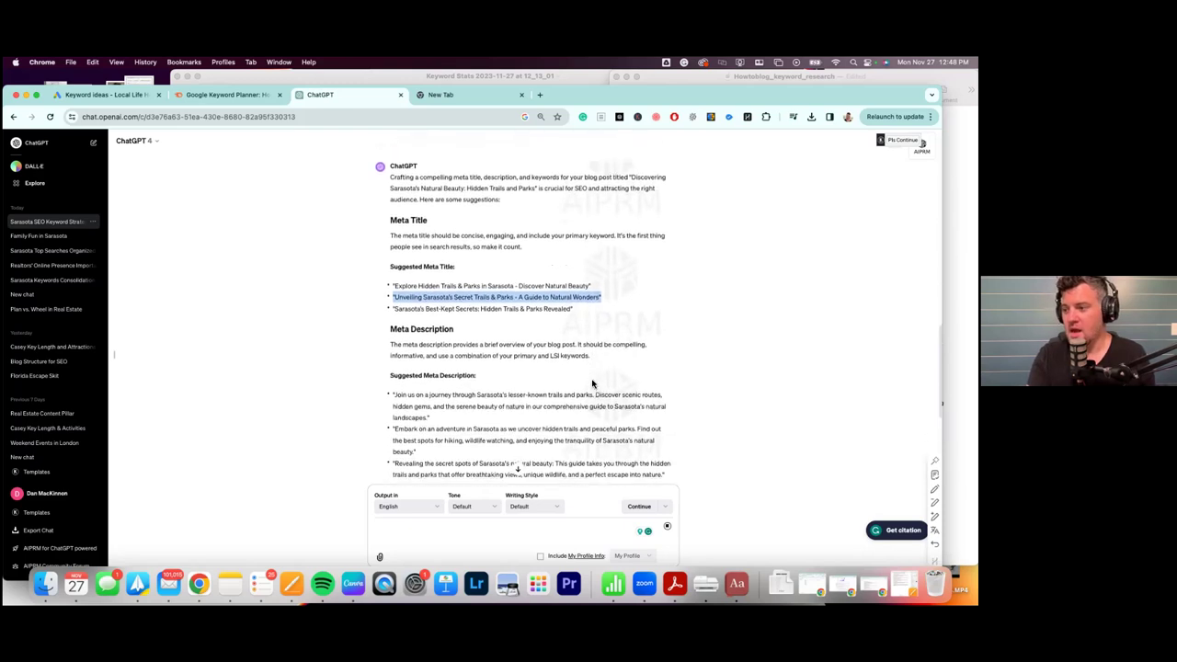
{"action": "left_click", "coordinate": [489, 352]}
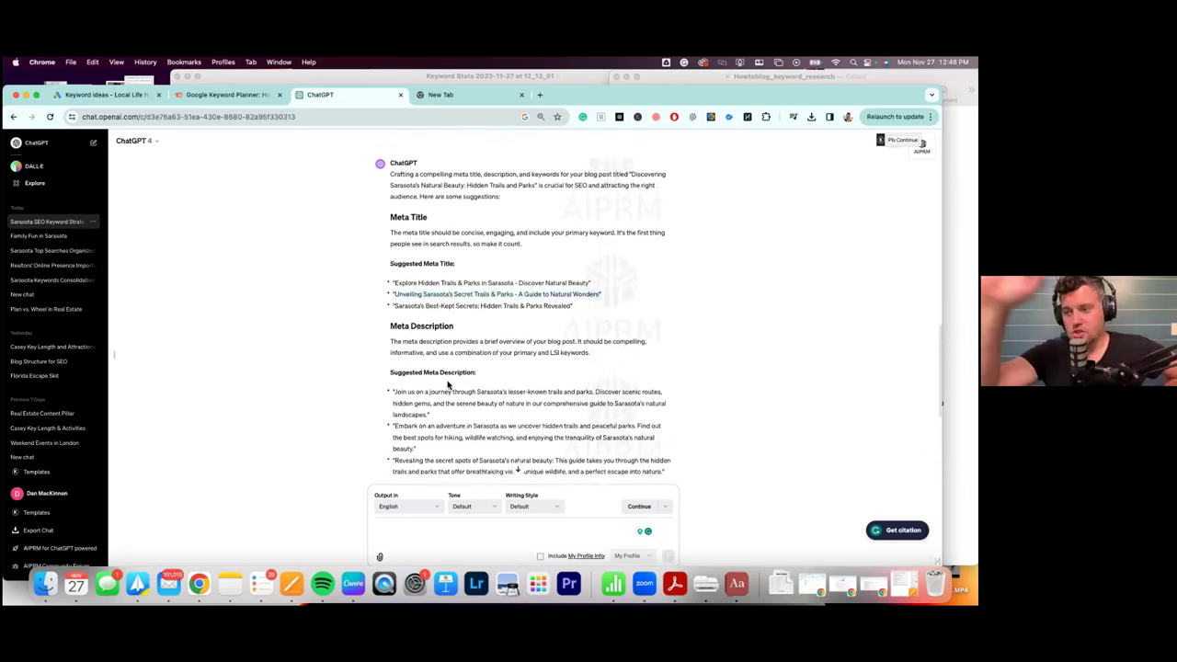
Examine the suggested meta descriptions, meta keywords and additional tips, and highlight the first suggested meta title.
{"action": "scroll", "coordinate": [457, 413], "scroll_direction": "down", "scroll_amount": 2}
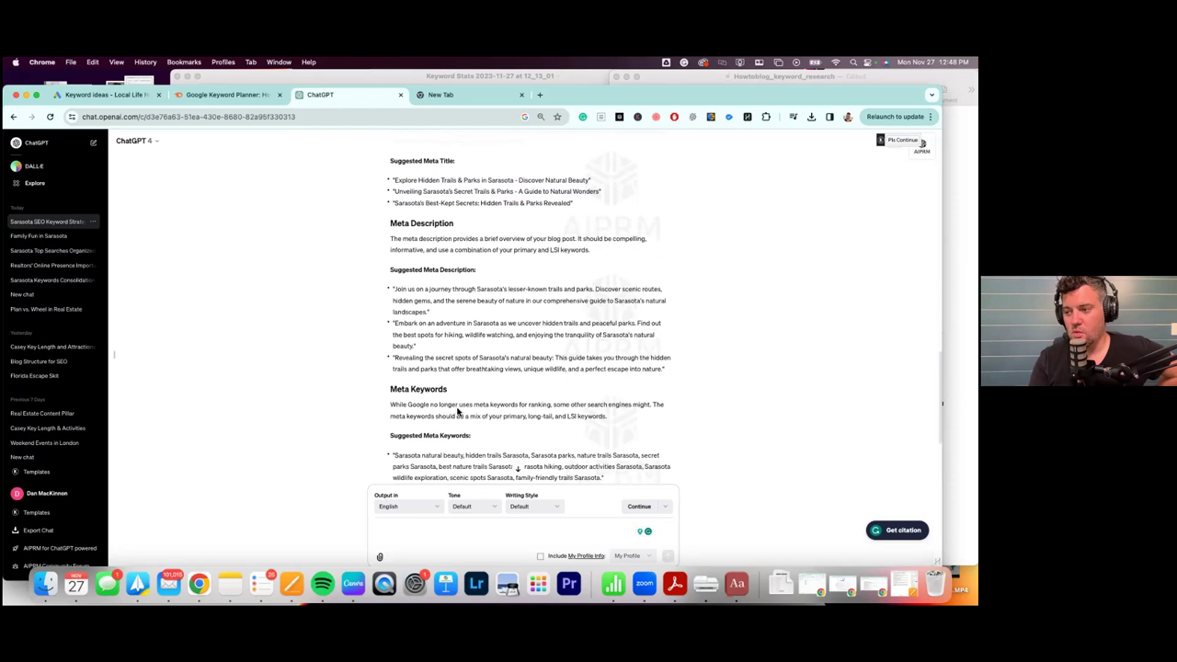
{"action": "triple_click", "coordinate": [459, 326]}
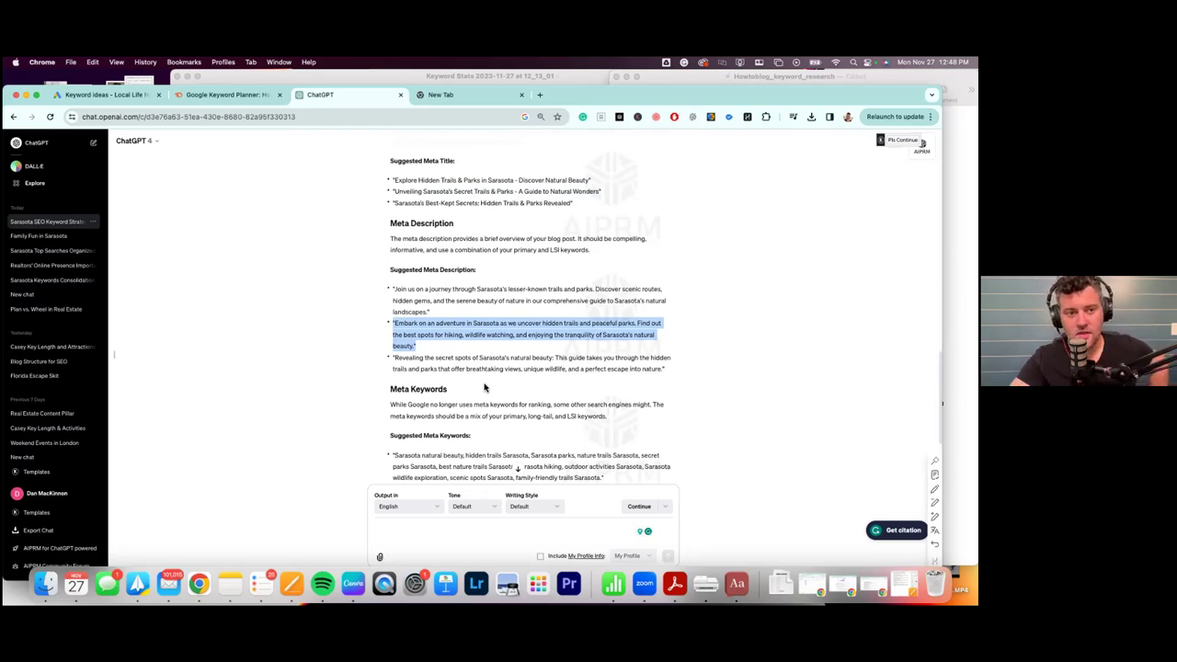
{"action": "scroll", "coordinate": [485, 387], "scroll_direction": "down", "scroll_amount": 1}
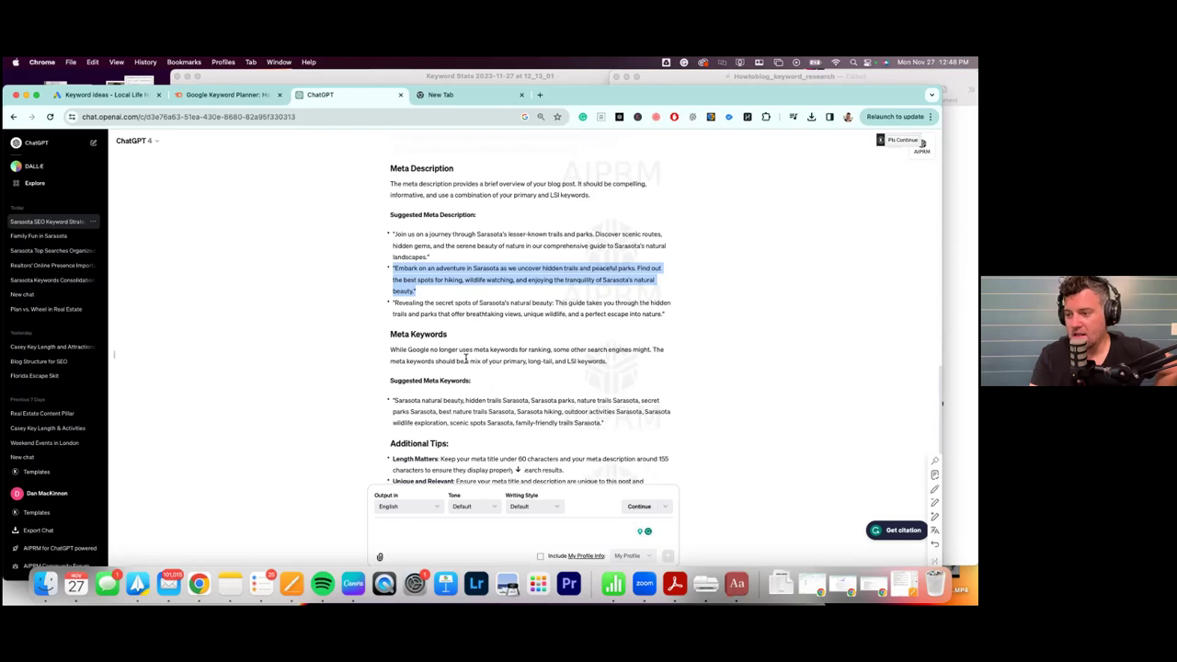
{"action": "scroll", "coordinate": [466, 359], "scroll_direction": "down", "scroll_amount": 1}
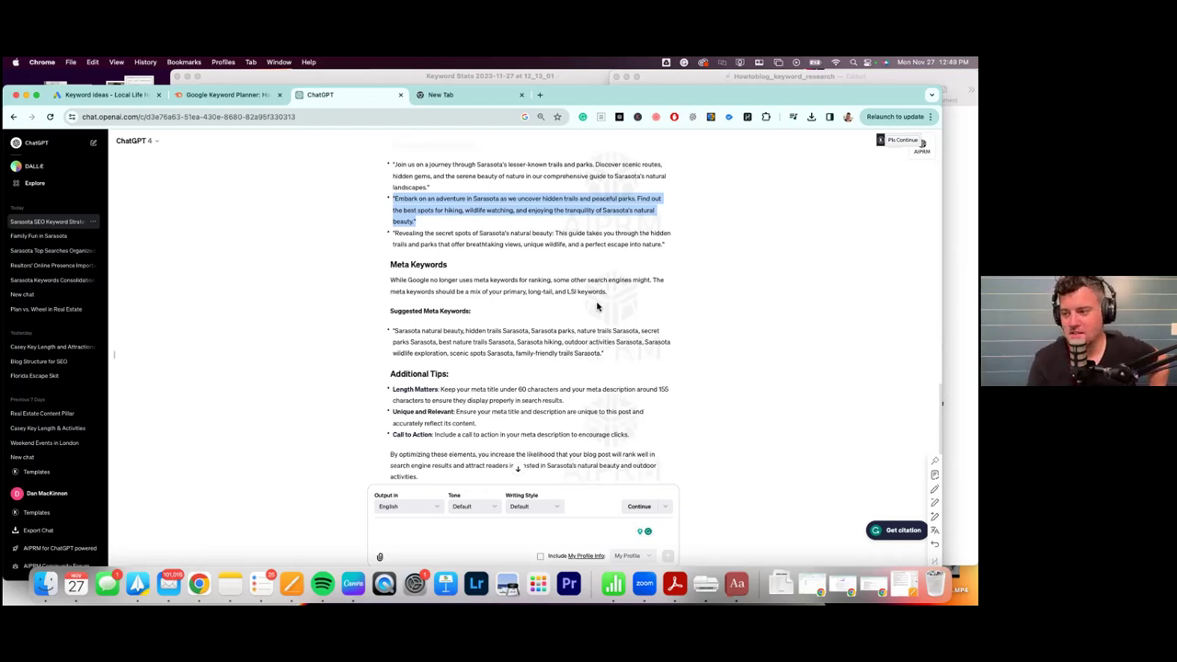
{"action": "scroll", "coordinate": [597, 306], "scroll_direction": "down", "scroll_amount": 1}
{"action": "scroll", "coordinate": [570, 331], "scroll_direction": "up", "scroll_amount": 5}
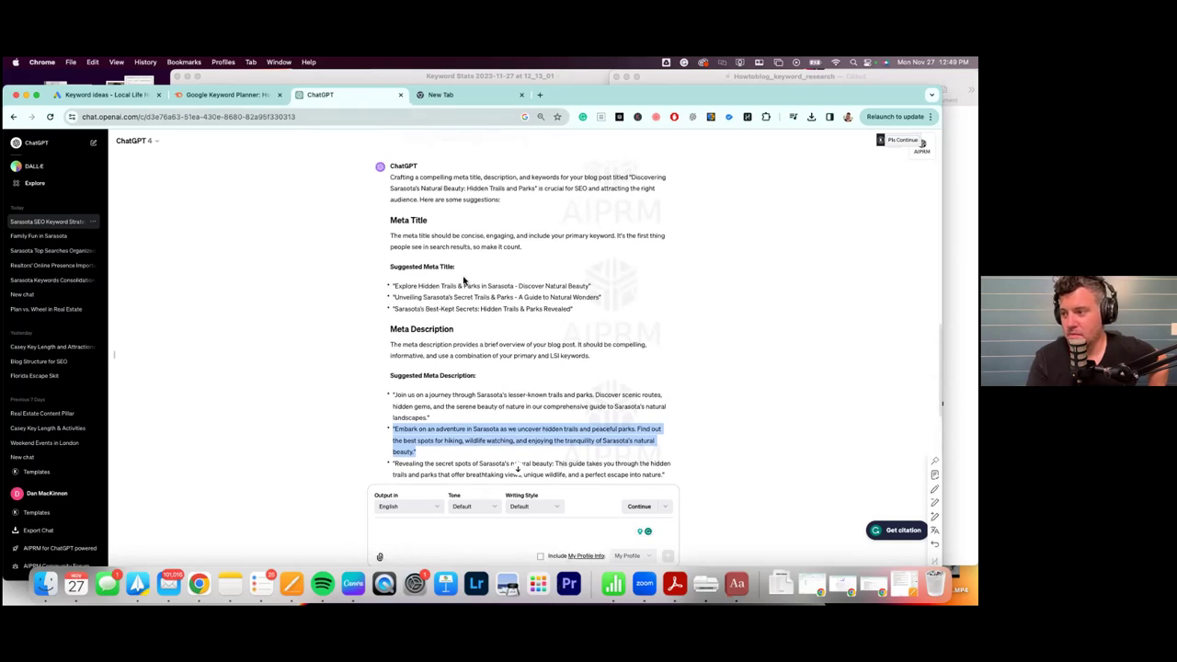
{"action": "left_click", "coordinate": [579, 248]}
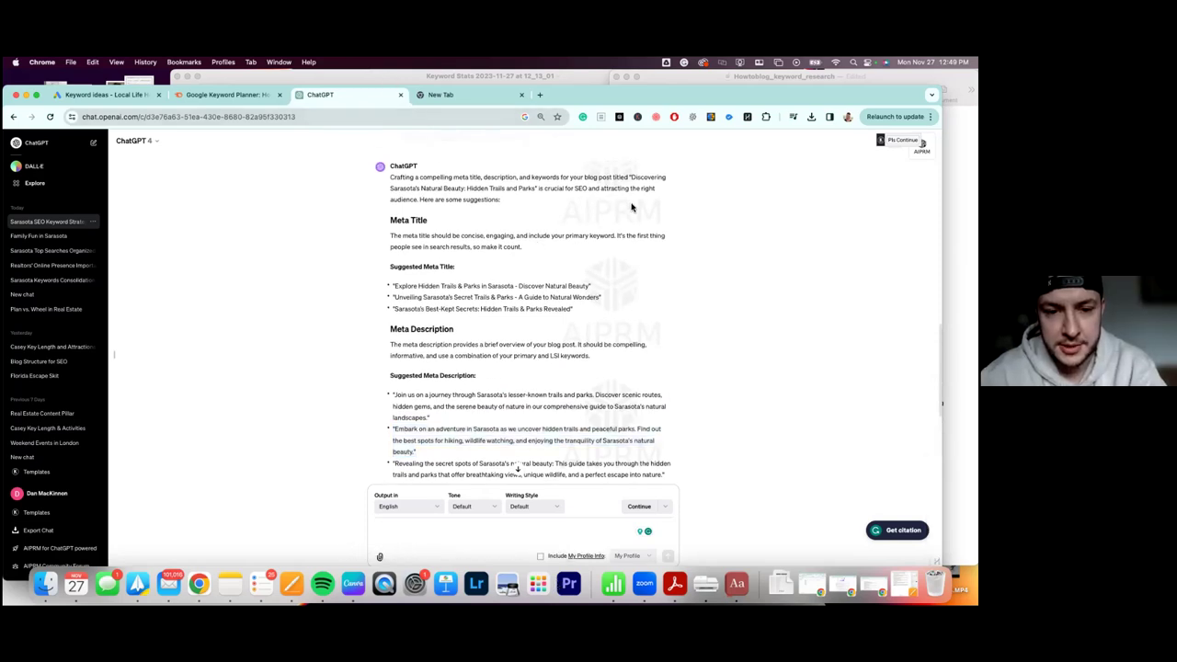
{"action": "triple_click", "coordinate": [627, 286]}
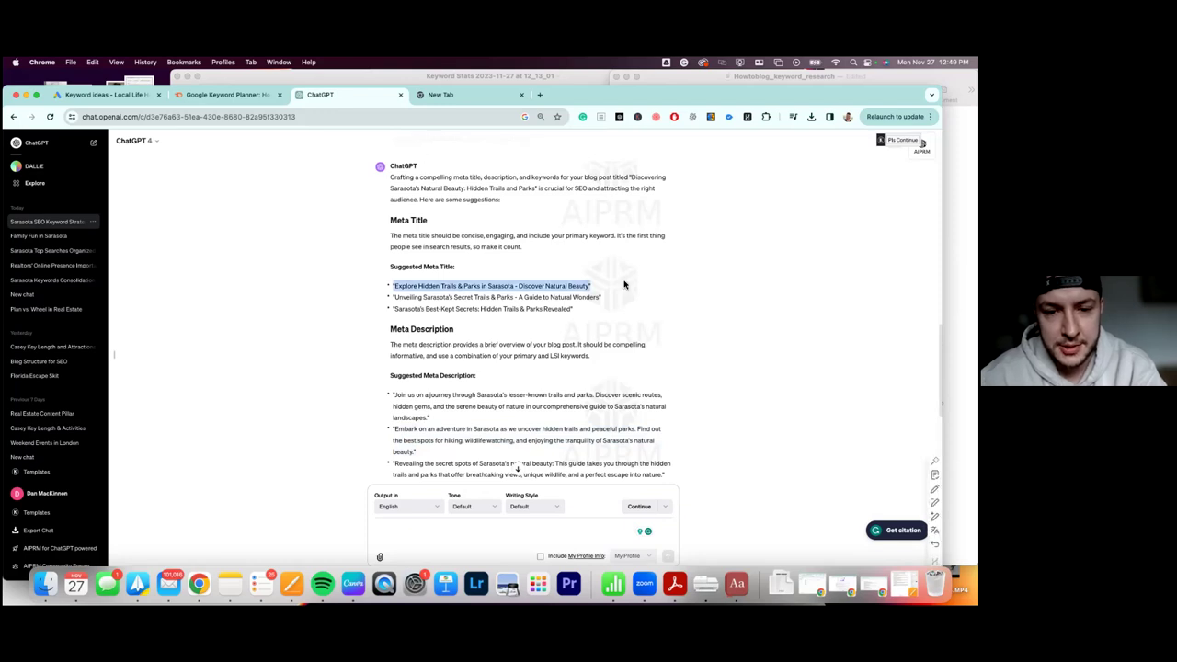
Find the Blogging_structure document in Pages and bring its window alongside the other working windows.
{"action": "key", "text": "super+Tab"}
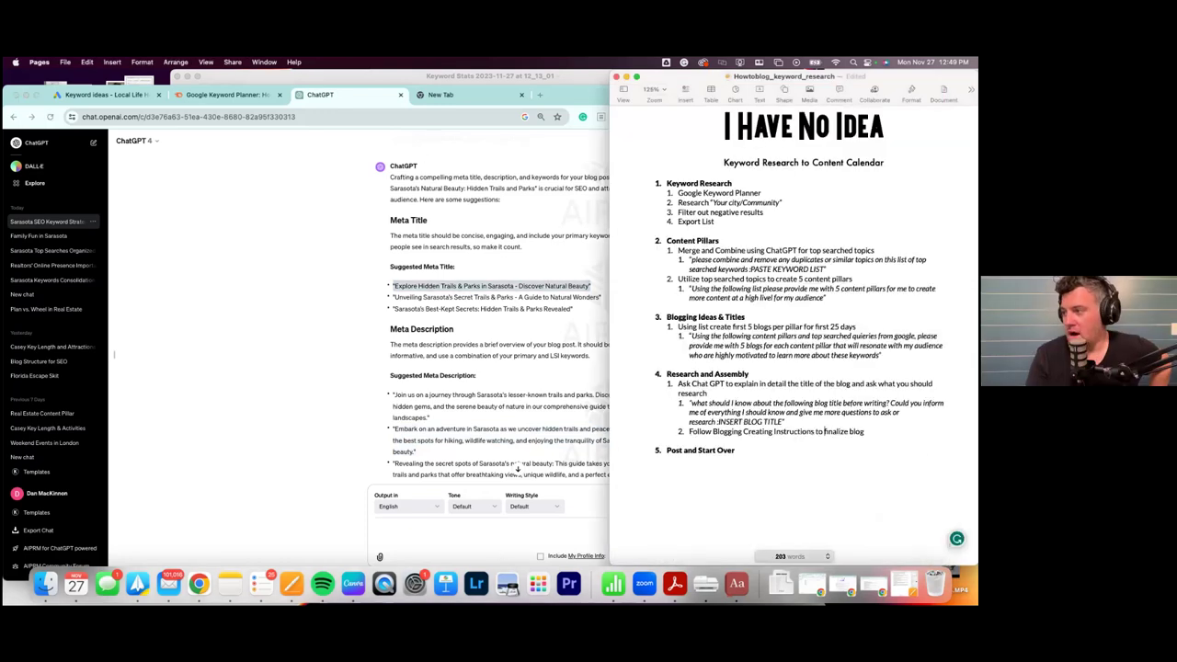
{"action": "key", "text": "ctrl+Up"}
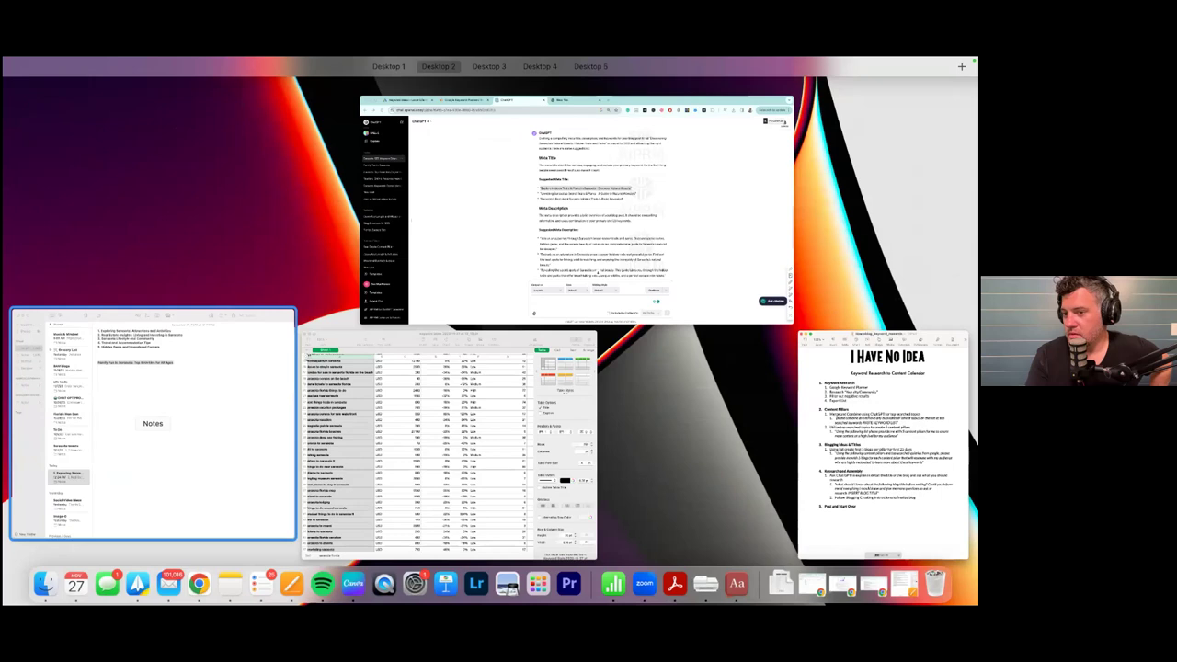
{"action": "left_click", "coordinate": [825, 431]}
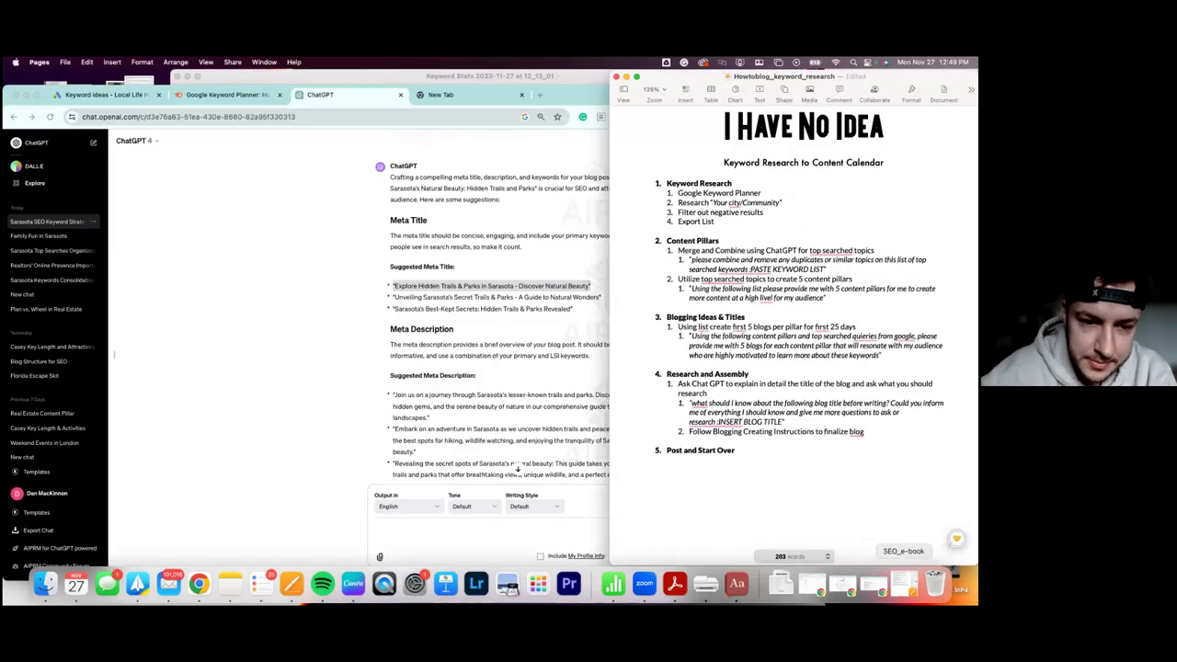
{"action": "left_click", "coordinate": [292, 583]}
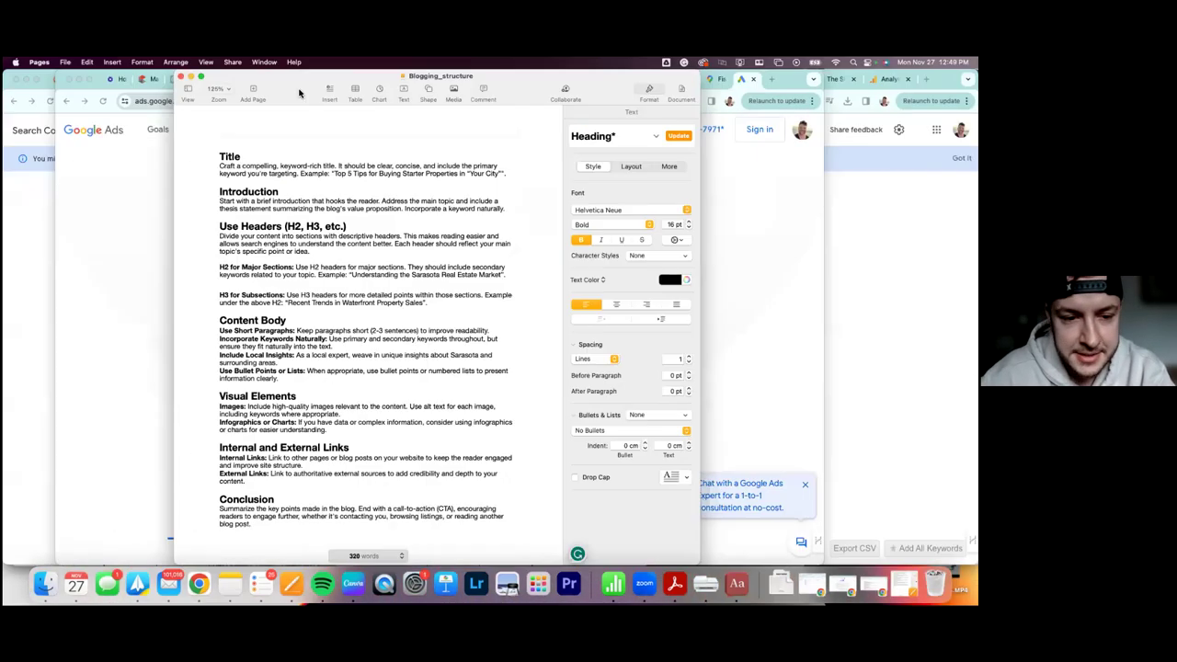
{"action": "key", "text": "ctrl+Right"}
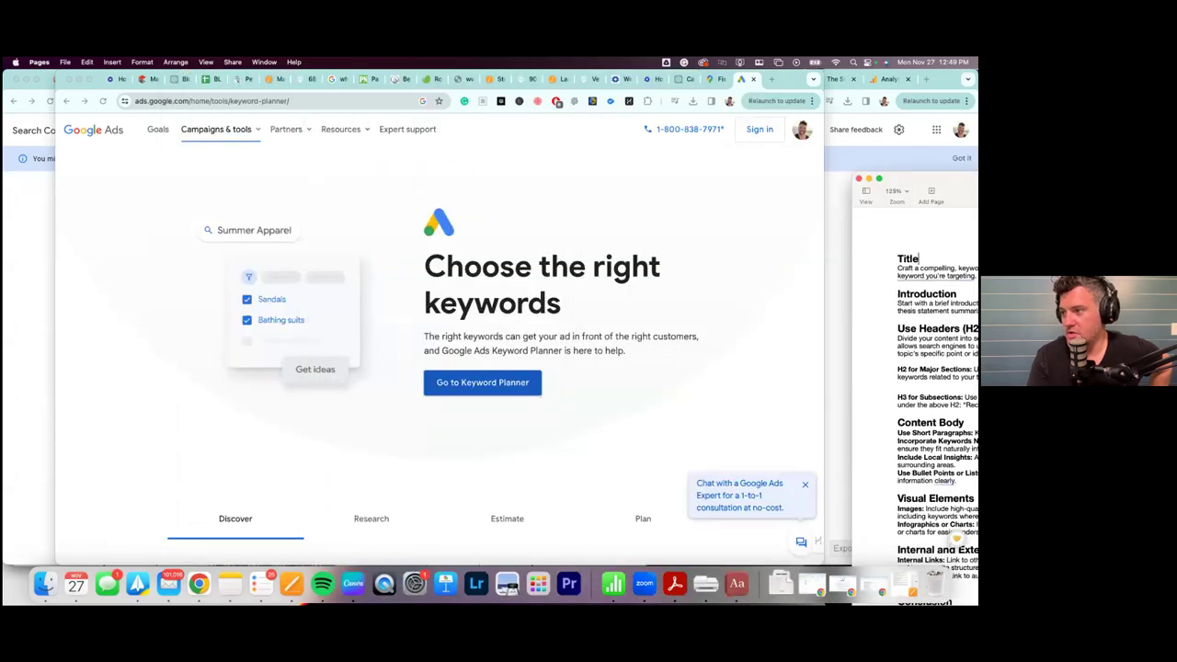
{"action": "left_click_drag", "start_coordinate": [793, 163], "coordinate": [418, 115]}
{"action": "left_click", "coordinate": [419, 114]}
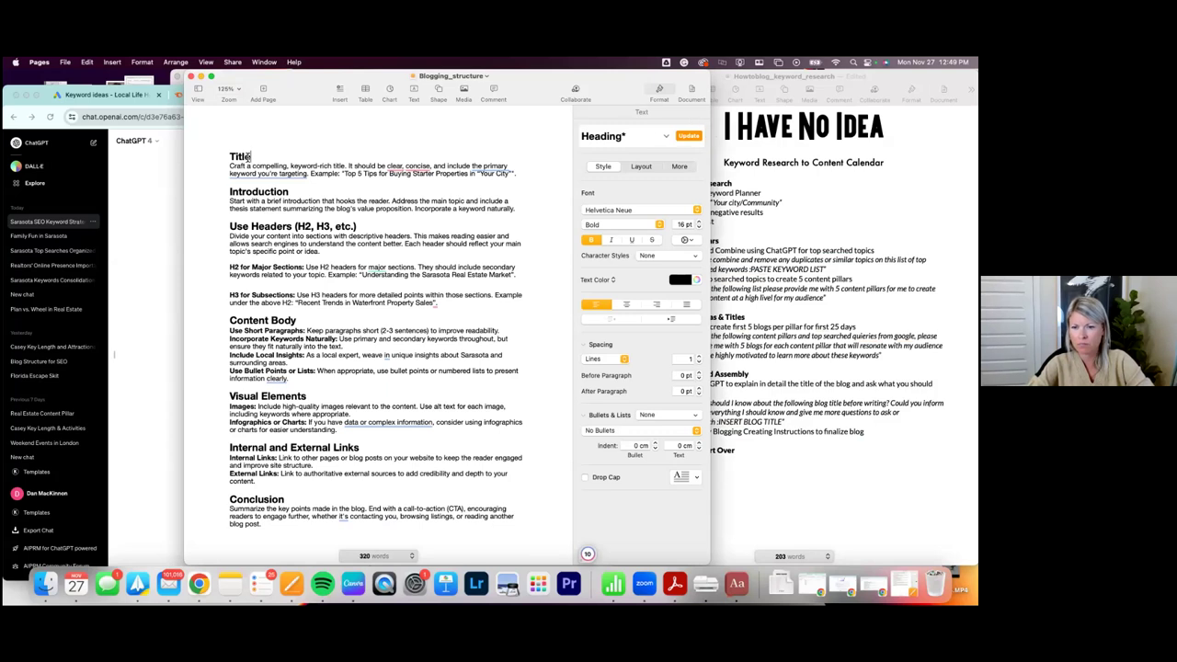
Hide the document's formatting sidebar, start a new ChatGPT chat, and arrange the browser and Blogging_structure windows side by side.
{"action": "left_click_drag", "start_coordinate": [230, 78], "coordinate": [513, 78]}
{"action": "key", "text": "alt+super+i"}
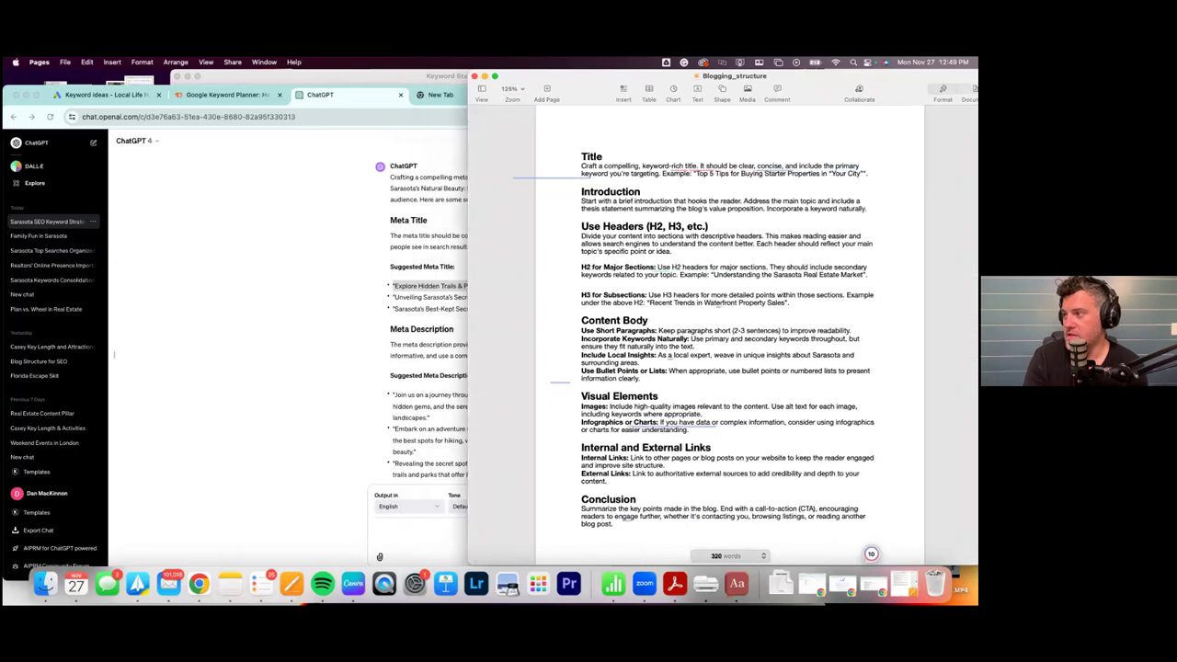
{"action": "left_click_drag", "start_coordinate": [468, 192], "coordinate": [576, 196]}
{"action": "left_click", "coordinate": [325, 228]}
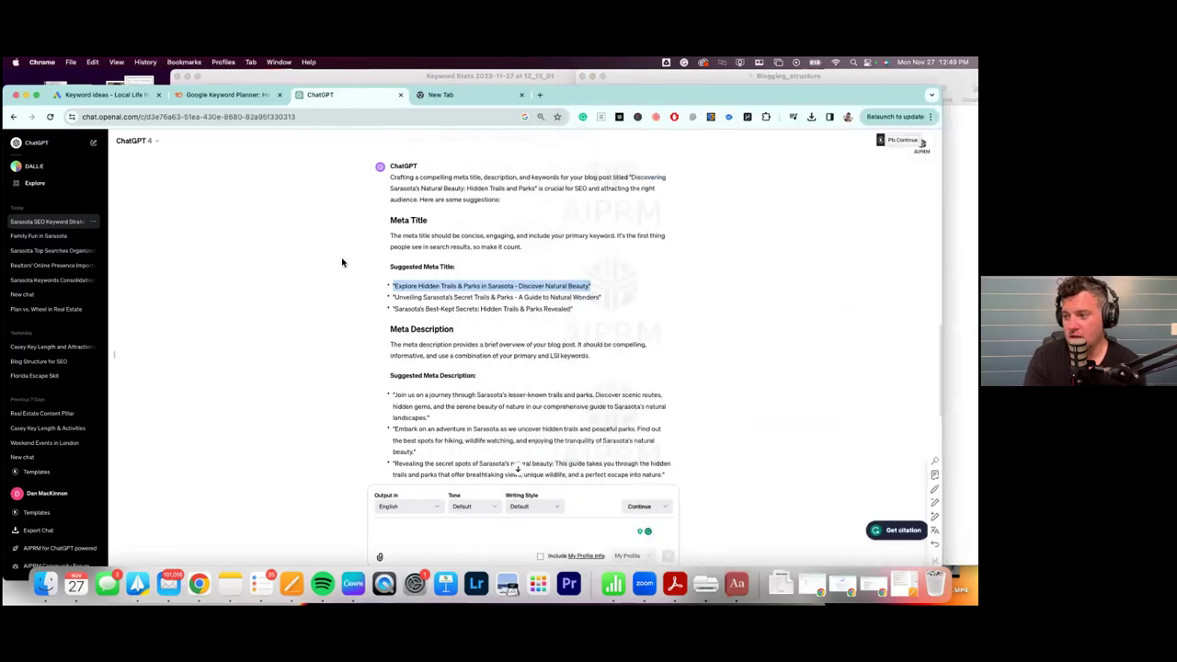
{"action": "left_click", "coordinate": [37, 146]}
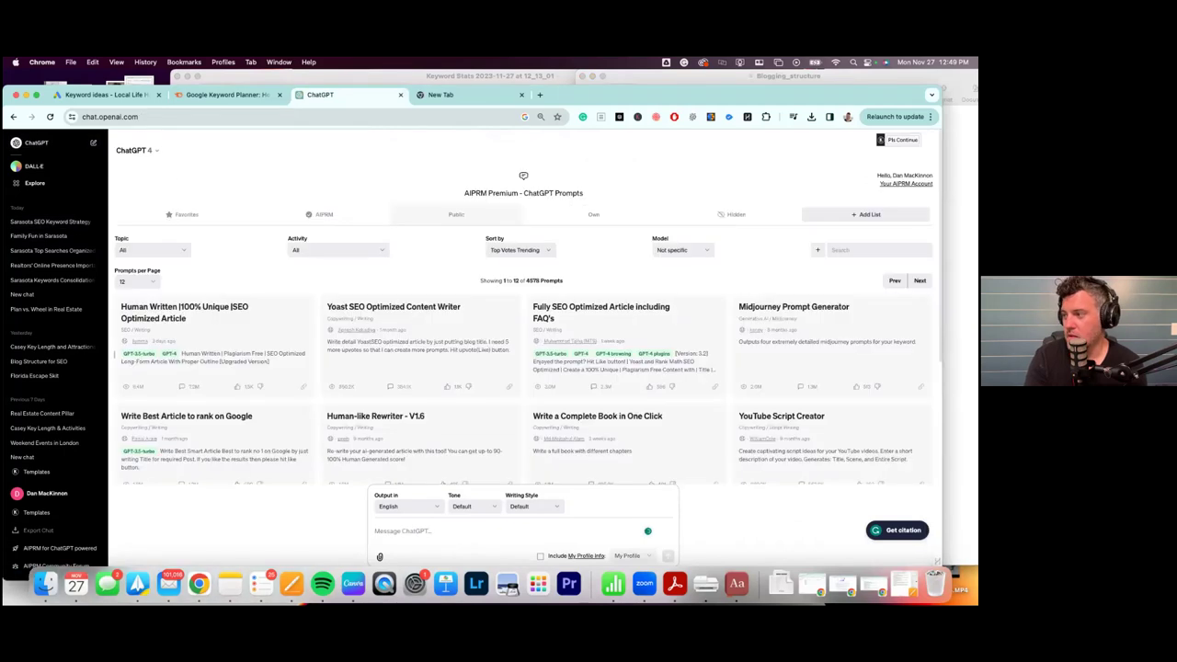
{"action": "left_click_drag", "start_coordinate": [939, 338], "coordinate": [572, 338]}
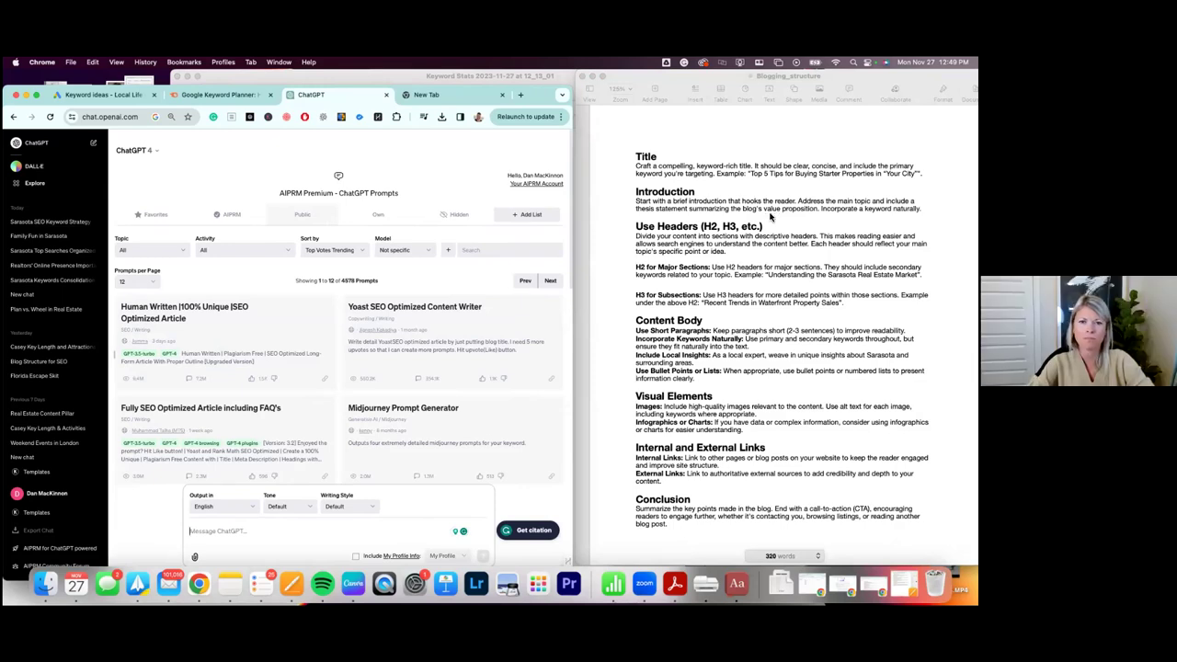
Widen the Blogging_structure window and add blank lines after the Conclusion section to start a second page.
{"action": "left_click", "coordinate": [607, 147]}
{"action": "left_click_drag", "start_coordinate": [576, 163], "coordinate": [59, 172]}
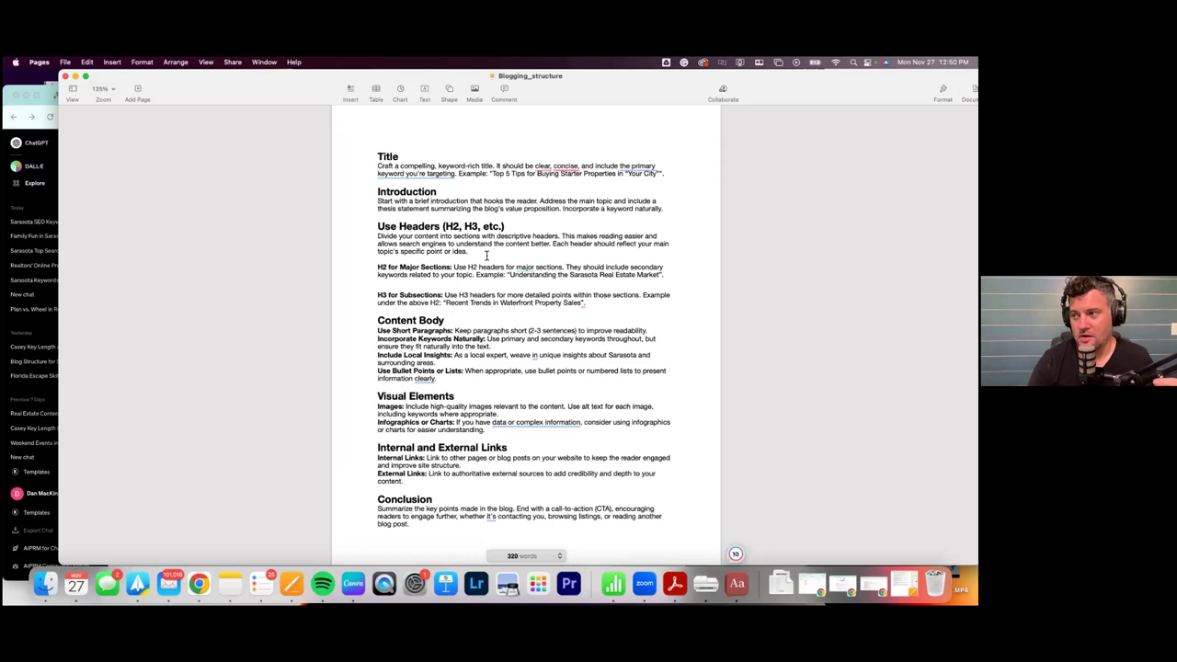
{"action": "scroll", "coordinate": [507, 304], "scroll_direction": "down", "scroll_amount": 2}
{"action": "scroll", "coordinate": [506, 305], "scroll_direction": "down", "scroll_amount": 2}
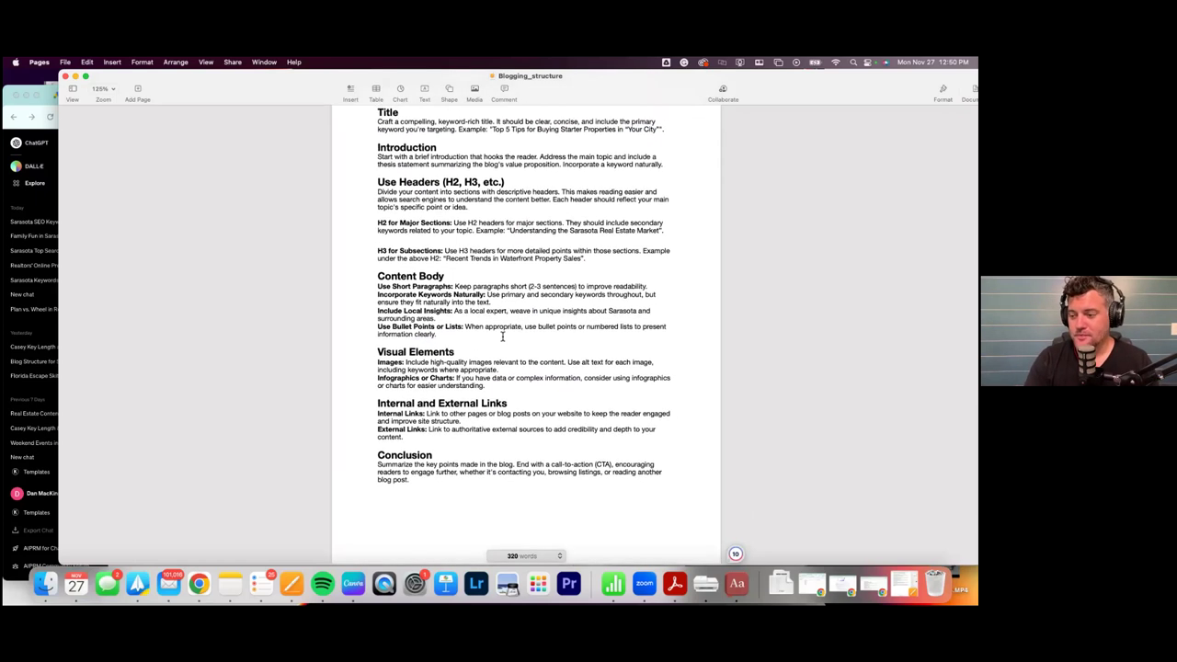
{"action": "left_click", "coordinate": [486, 453]}
{"action": "left_click", "coordinate": [438, 488]}
{"action": "key", "text": "Return"}
{"action": "key", "text": "Return"}
{"action": "key", "text": "Return"}
{"action": "key", "text": "Return"}
{"action": "key", "text": "Return"}
{"action": "key", "text": "Return"}
{"action": "key", "text": "Return"}
{"action": "key", "text": "Return"}
{"action": "key", "text": "Return"}
{"action": "key", "text": "Return"}
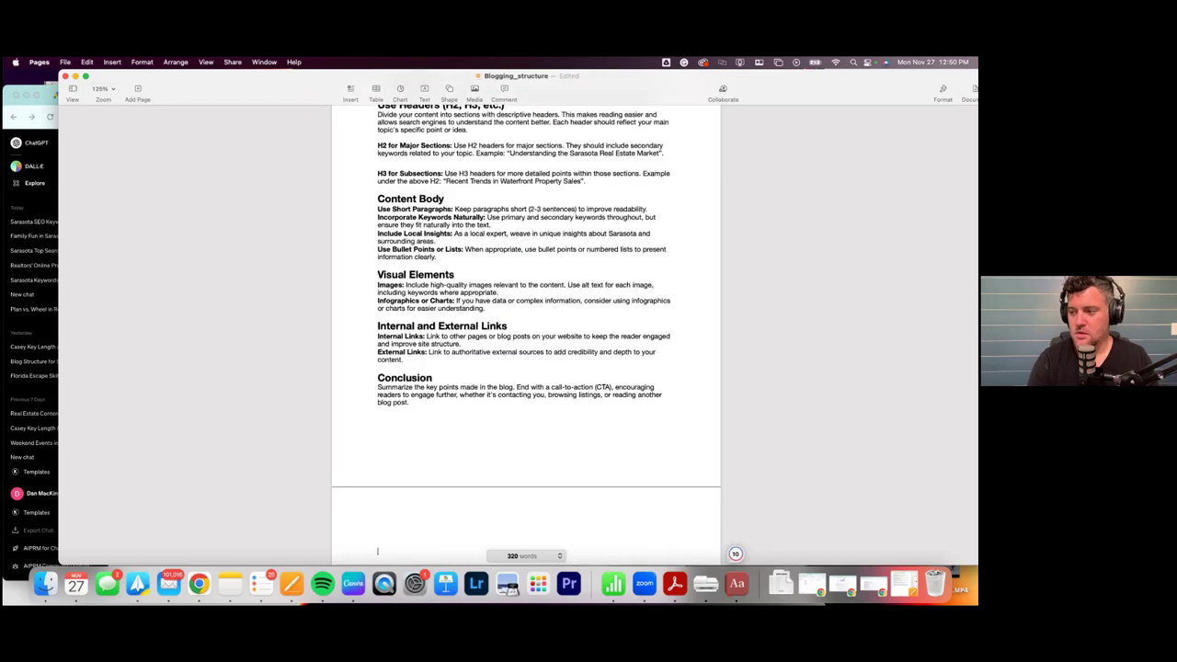
Copy the blog title "Off the Beaten Path: Exploring Sarasota's Unusual Attractions" from the Sarasota Top Searches chat in ChatGPT.
{"action": "left_click", "coordinate": [50, 156]}
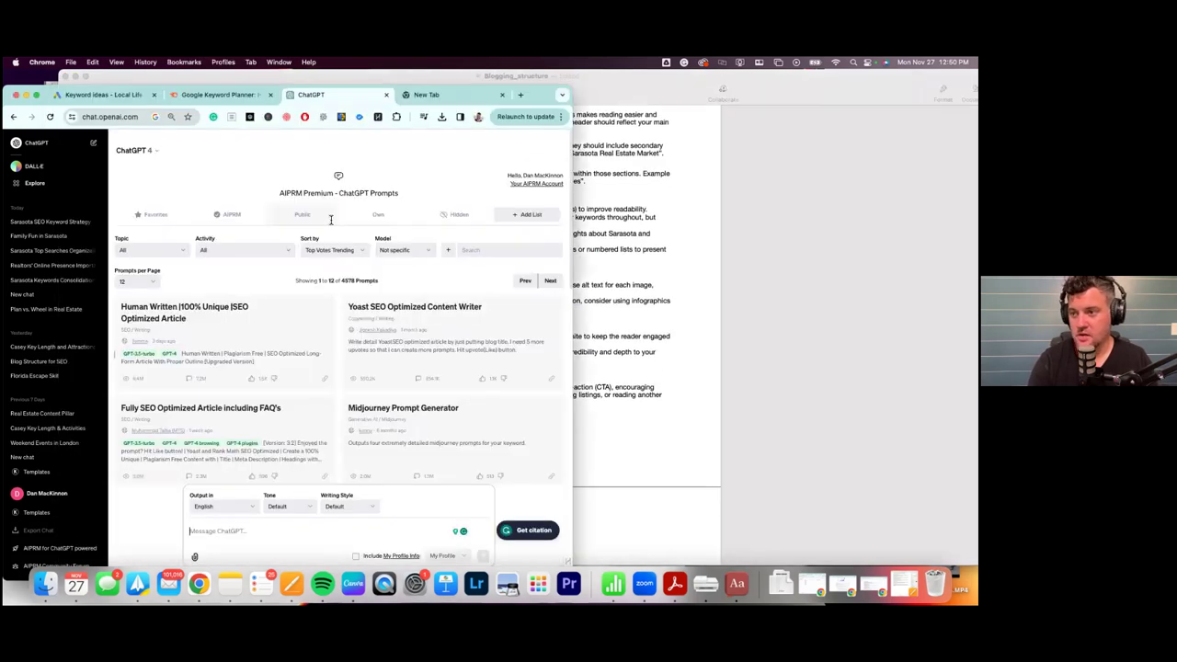
{"action": "left_click", "coordinate": [52, 226]}
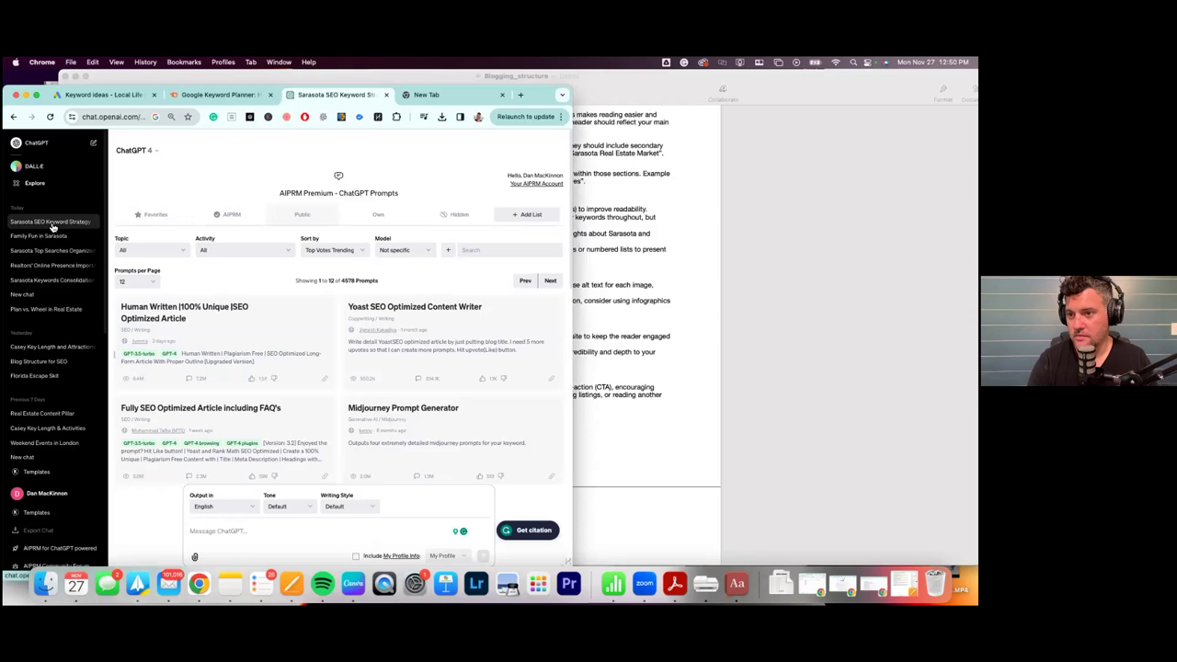
{"action": "left_click", "coordinate": [50, 237]}
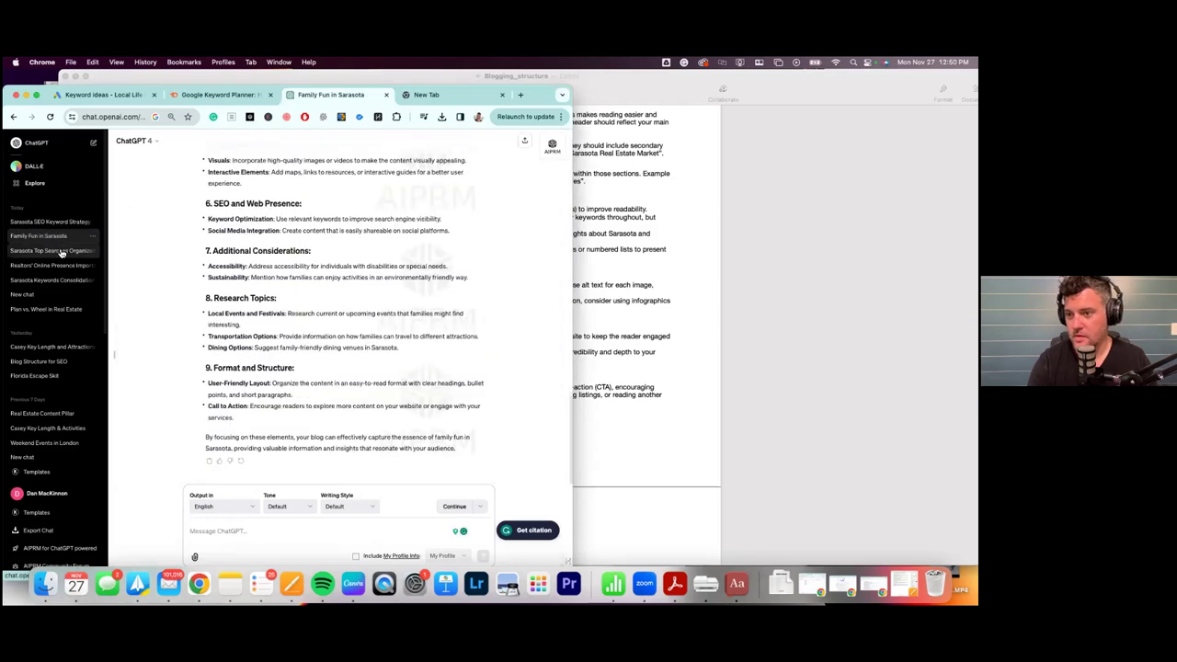
{"action": "left_click", "coordinate": [61, 252]}
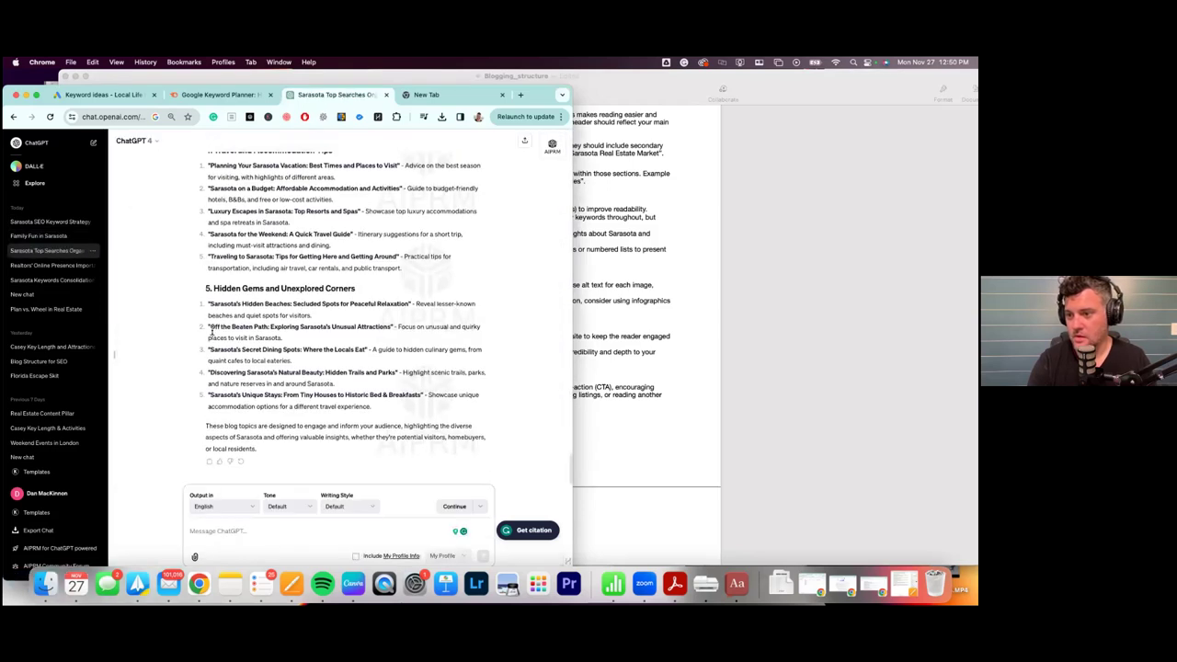
{"action": "left_click_drag", "start_coordinate": [208, 327], "coordinate": [394, 329]}
{"action": "key", "text": "super+c"}
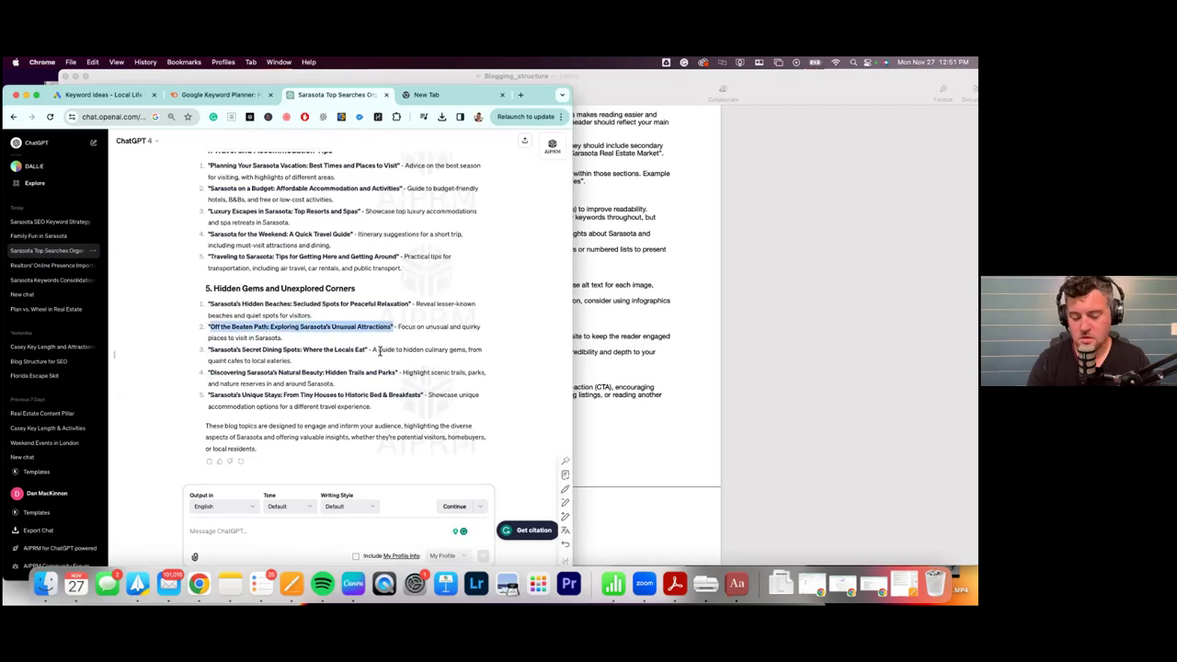
Paste the copied "Off the Beaten Path" title as a heading on the second page of the Blogging_structure document.
{"action": "key", "text": "super+Tab"}
{"action": "left_click", "coordinate": [377, 526]}
{"action": "key", "text": "super+v"}
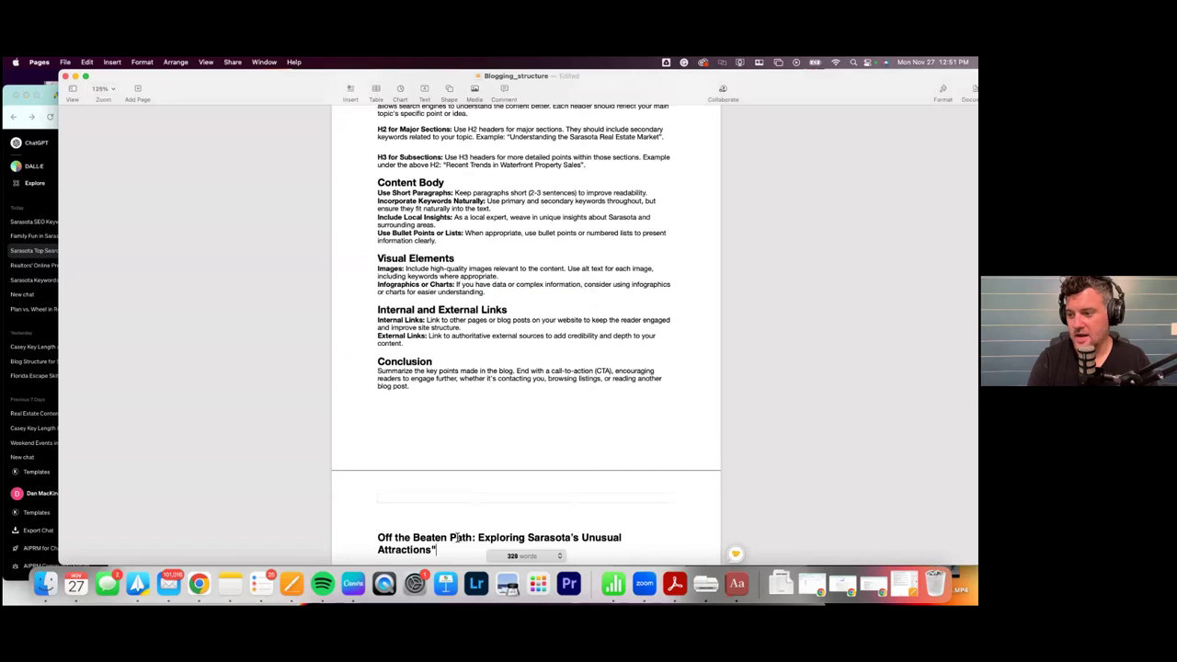
{"action": "scroll", "coordinate": [471, 476], "scroll_direction": "down", "scroll_amount": 1}
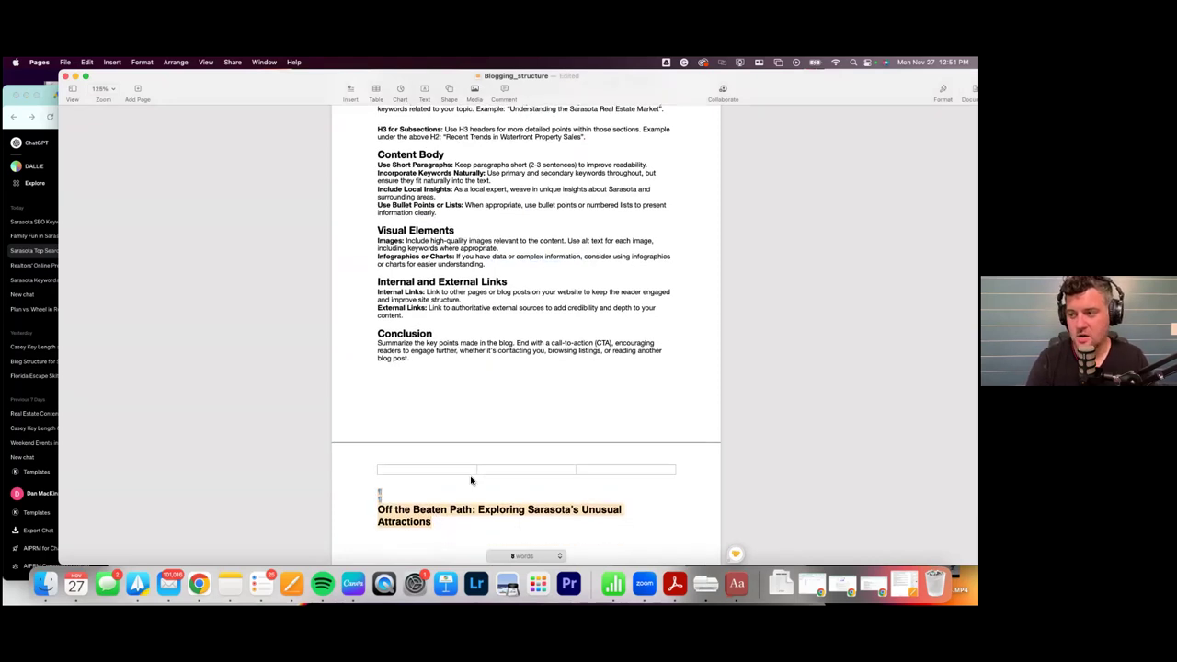
Review the blog structure guidelines from Title to Conclusion against the new blog heading on the second page.
{"action": "scroll", "coordinate": [496, 404], "scroll_direction": "up", "scroll_amount": 6}
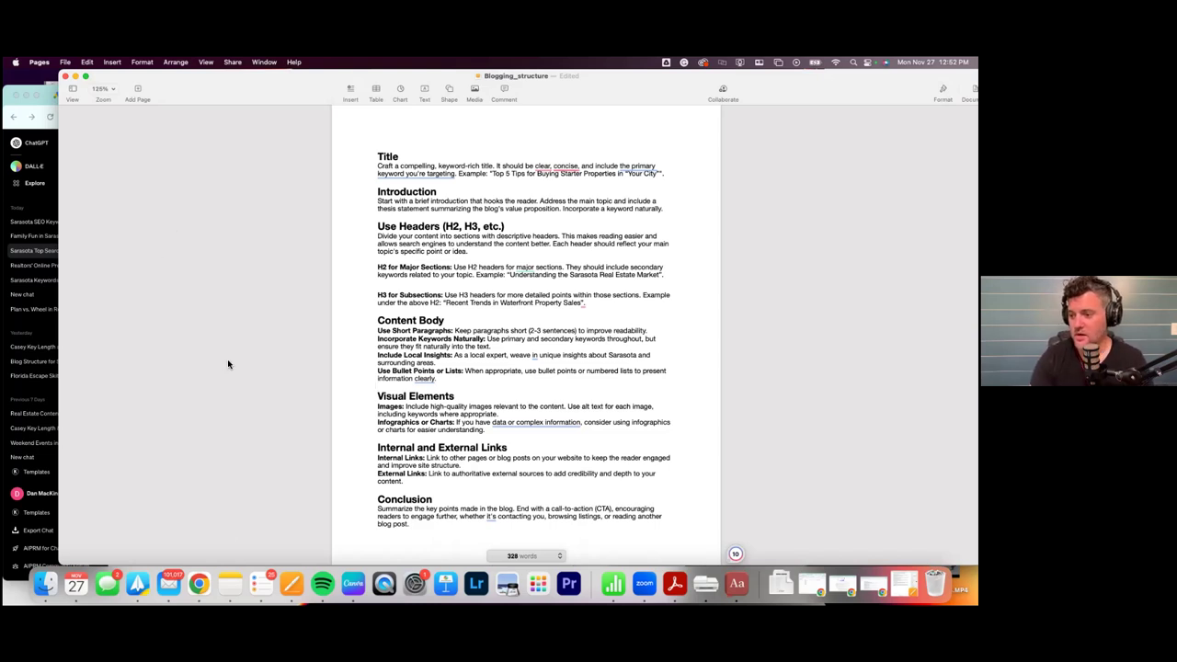
{"action": "scroll", "coordinate": [466, 396], "scroll_direction": "down", "scroll_amount": 5}
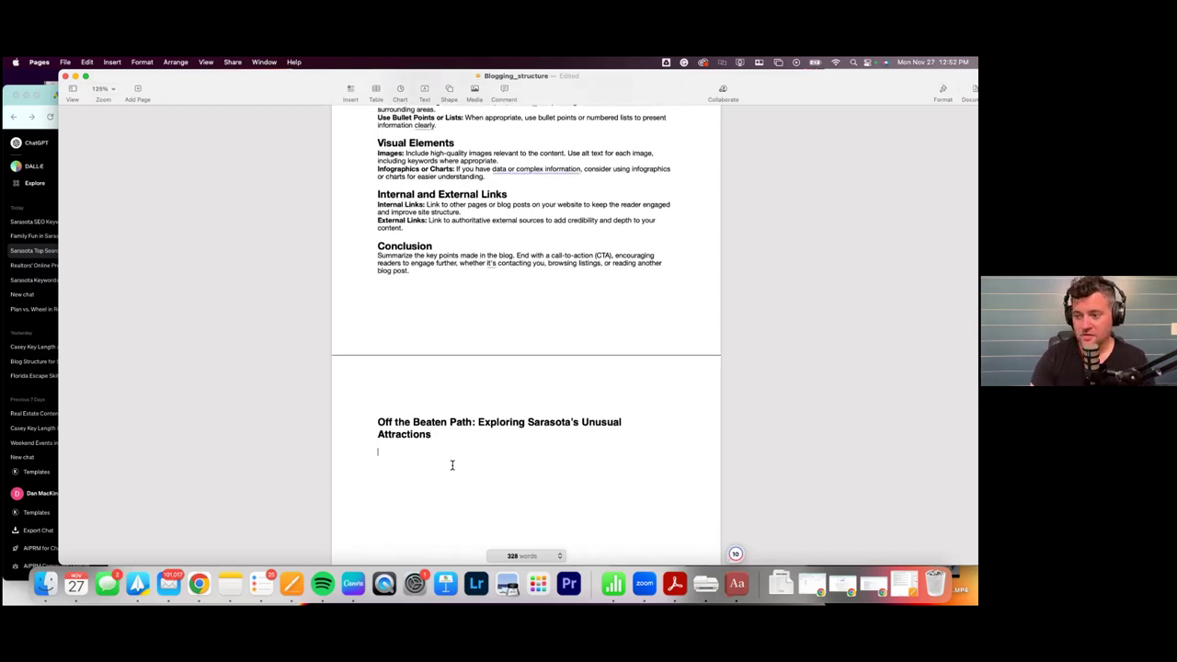
{"action": "left_click", "coordinate": [560, 452]}
{"action": "scroll", "coordinate": [561, 452], "scroll_direction": "up", "scroll_amount": 5}
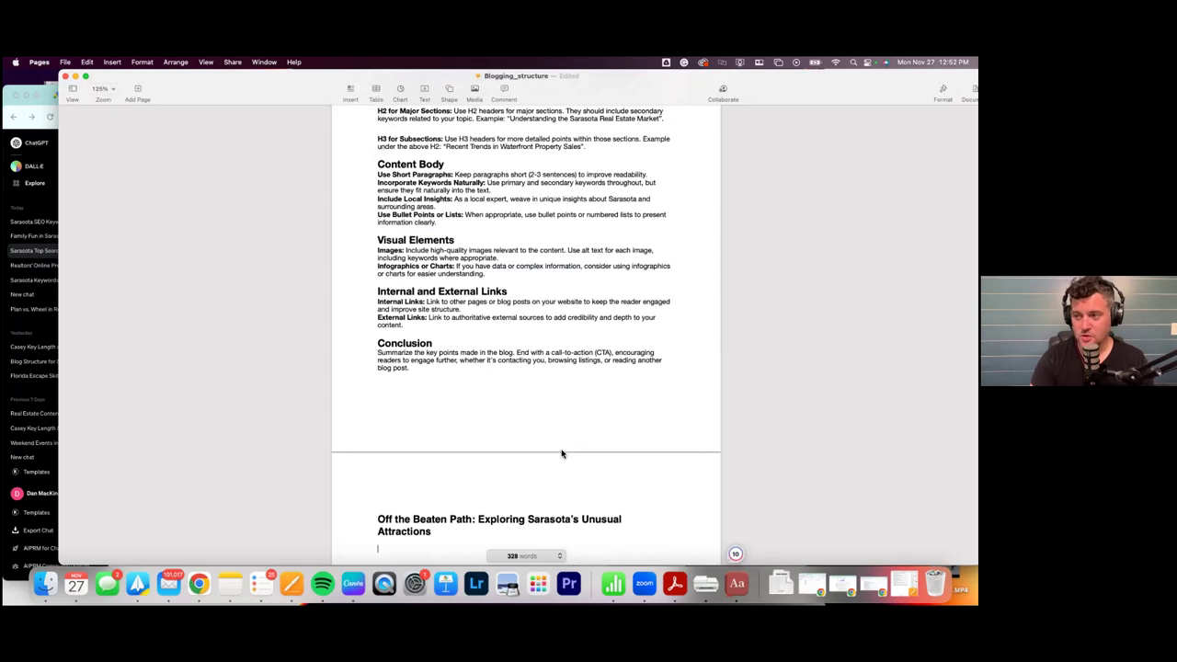
{"action": "scroll", "coordinate": [560, 451], "scroll_direction": "down", "scroll_amount": 5}
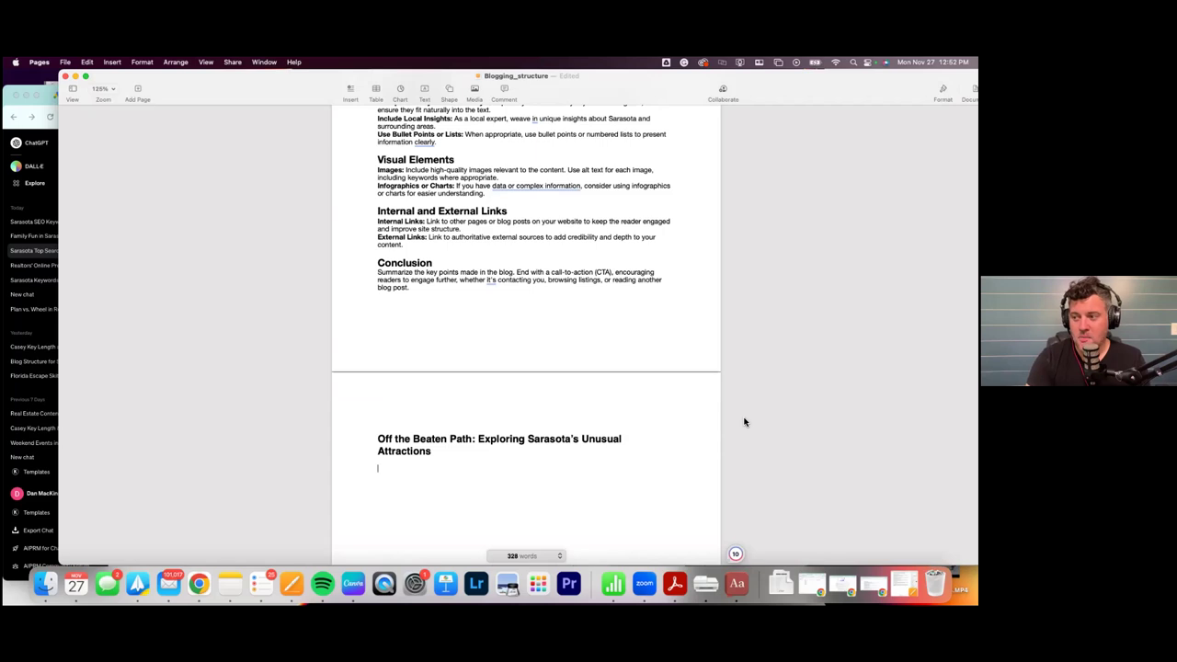
{"action": "scroll", "coordinate": [744, 422], "scroll_direction": "up", "scroll_amount": 3}
{"action": "scroll", "coordinate": [744, 422], "scroll_direction": "up", "scroll_amount": 3}
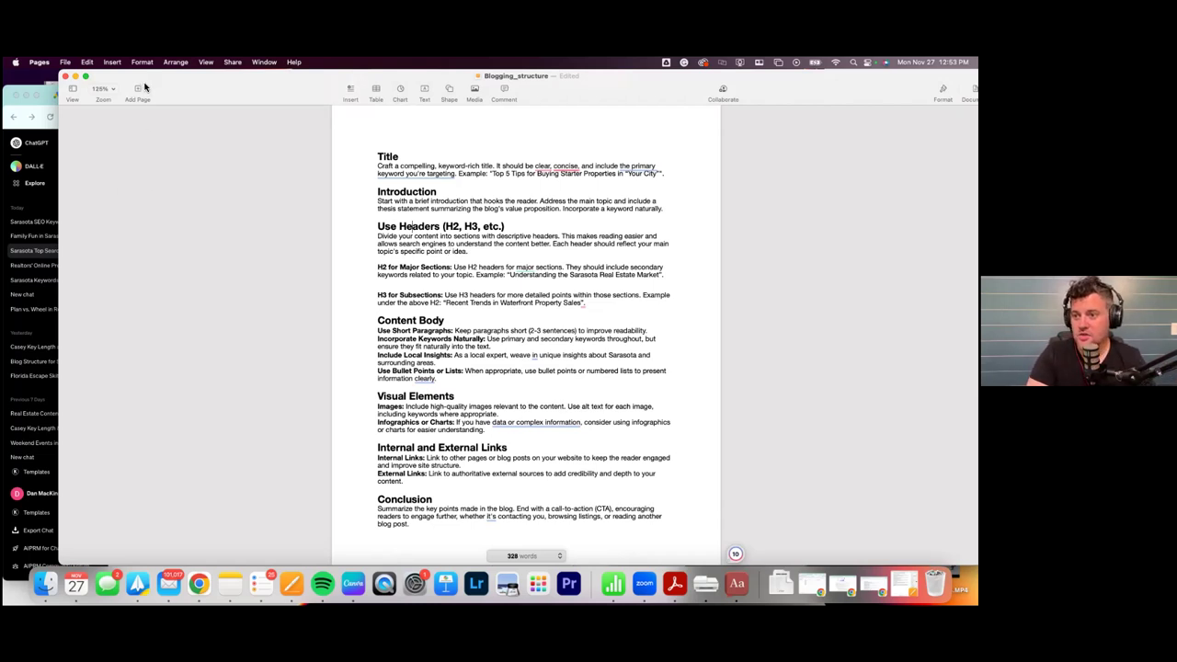
Switch to Chrome, open the Sierra Interactive site in a new tab, and go to its Manage Blog Posts page.
{"action": "key", "text": "ctrl+Up"}
{"action": "left_click", "coordinate": [238, 432]}
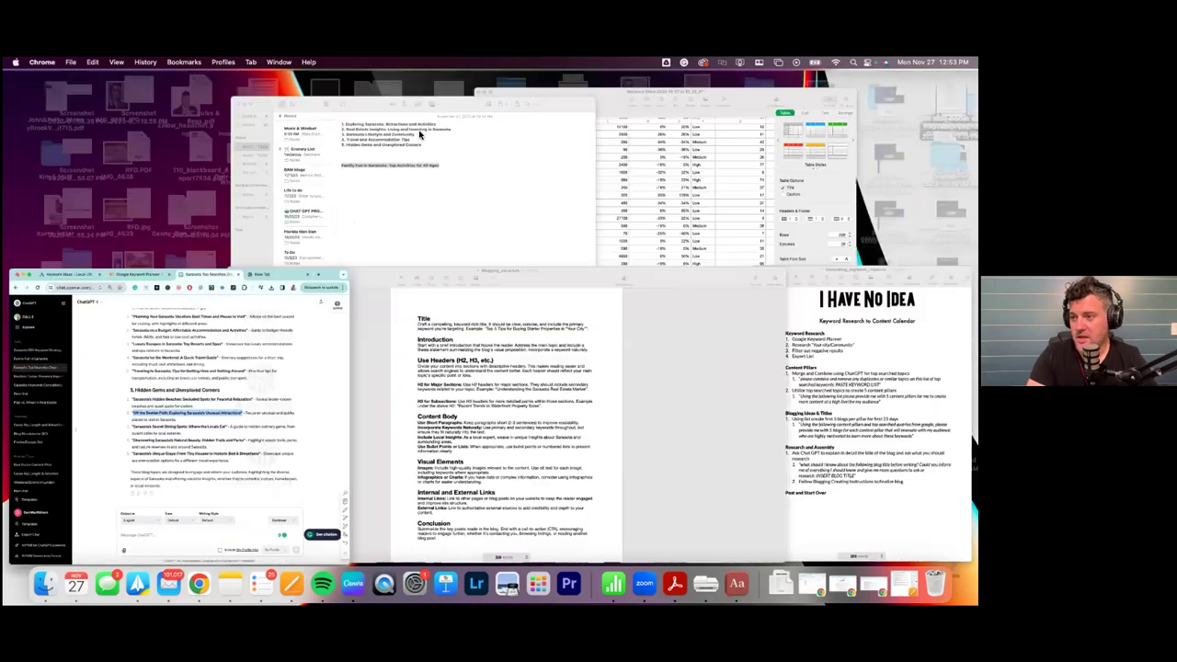
{"action": "key", "text": "super+t"}
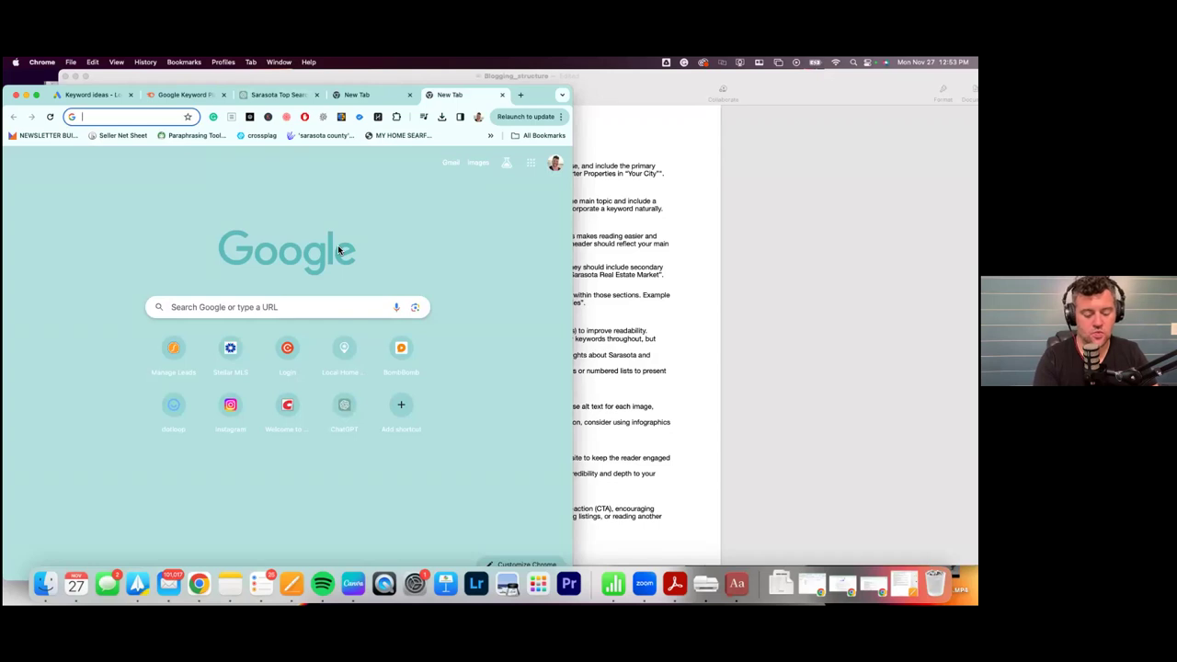
{"action": "type", "text": "client2.sierrainteract..."}
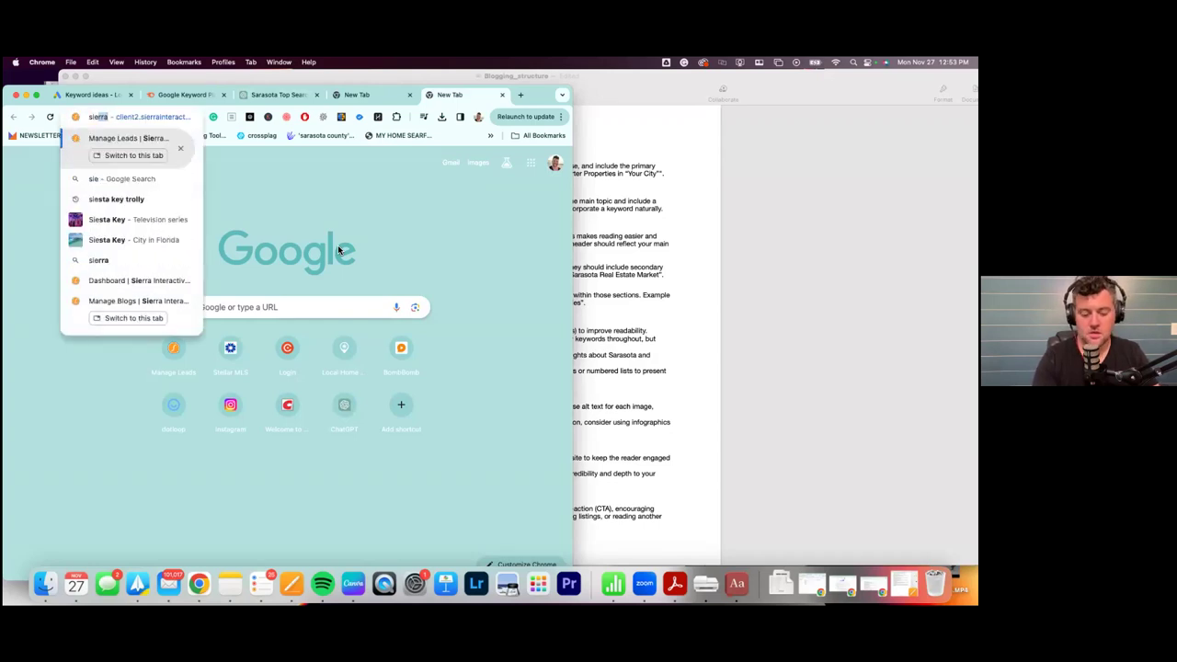
{"action": "key", "text": "Return"}
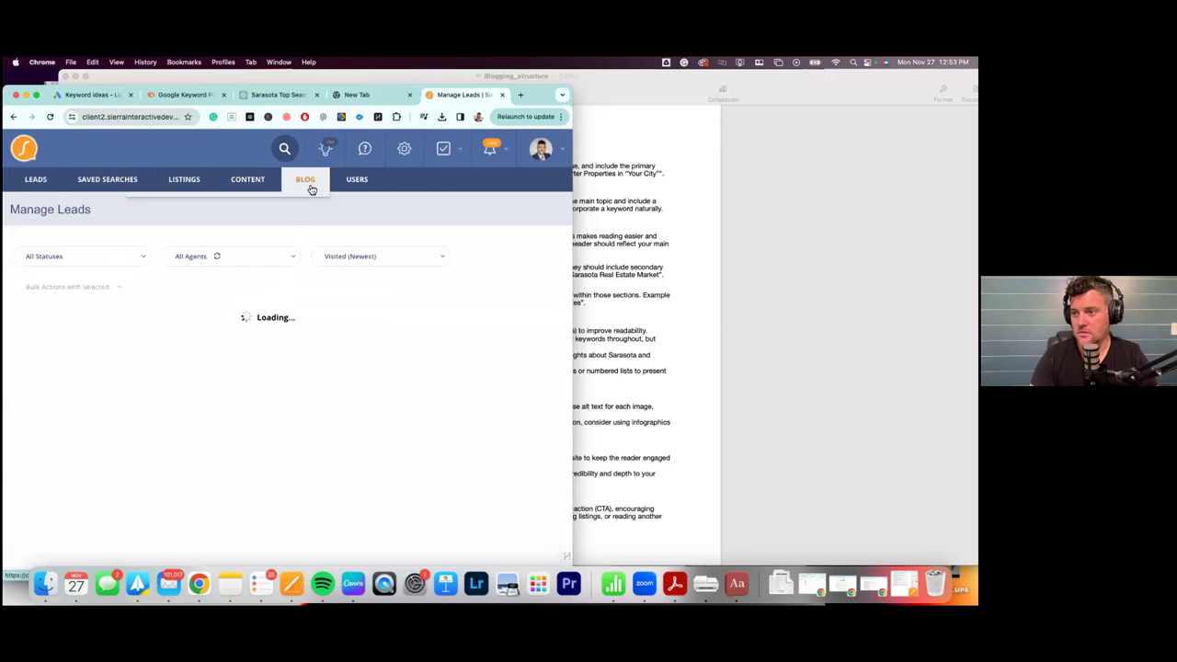
{"action": "mouse_move", "coordinate": [307, 182]}
{"action": "left_click", "coordinate": [178, 210]}
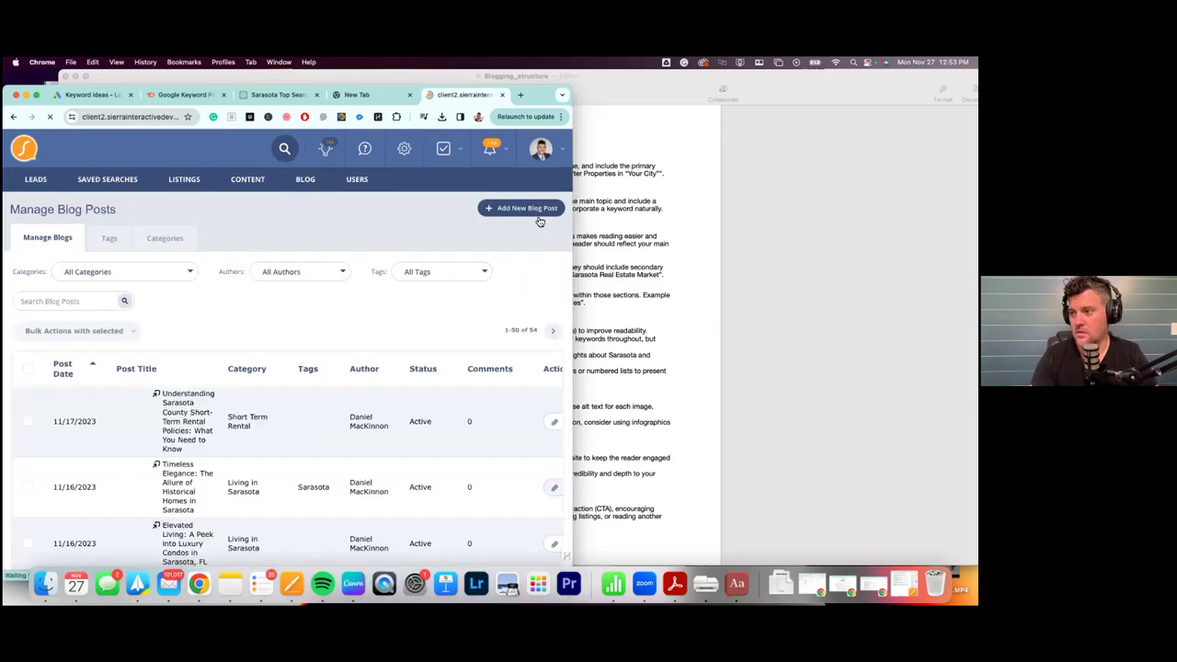
Open the blog post "Understanding Sarasota County Short-Term Rental Policies: What You Need to Know" for editing and widen the browser window.
{"action": "left_click", "coordinate": [531, 209]}
{"action": "key", "text": "super+bracketleft"}
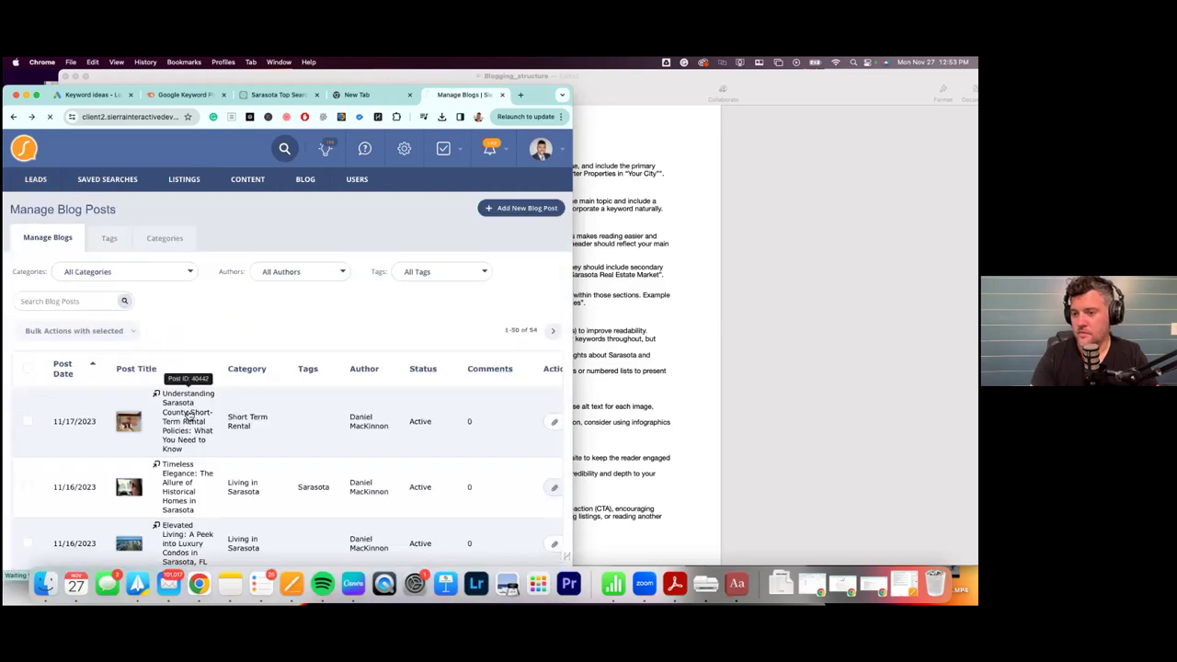
{"action": "left_click", "coordinate": [189, 412]}
{"action": "left_click_drag", "start_coordinate": [571, 299], "coordinate": [737, 308]}
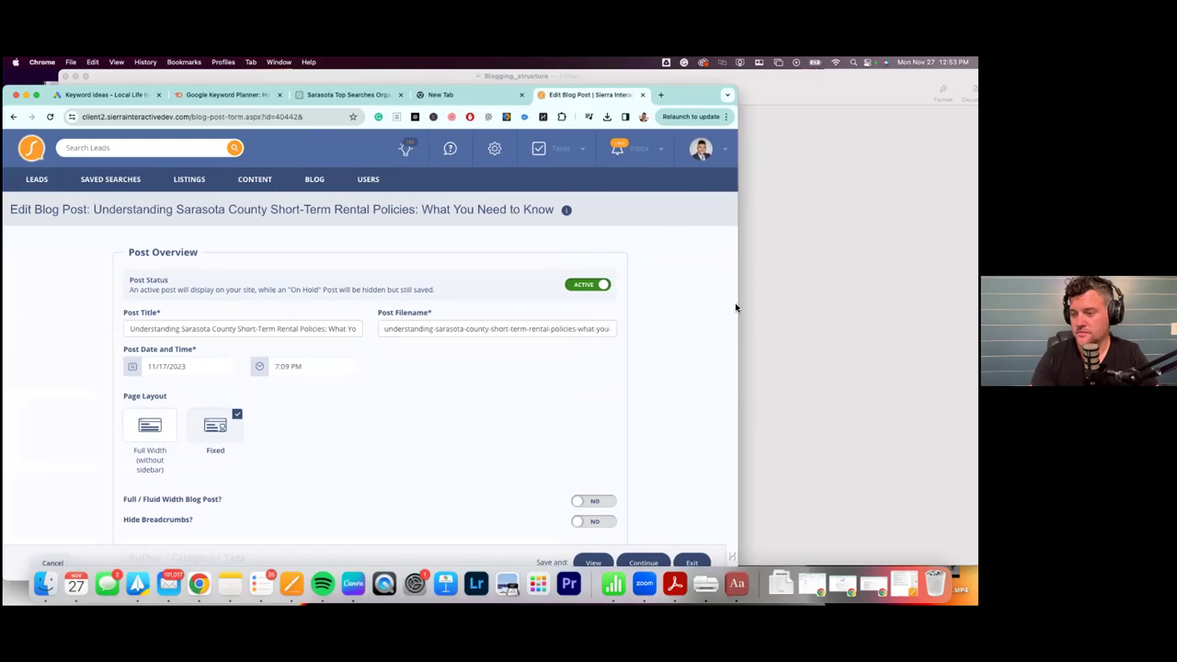
Examine the post's main content area and highlight its Heading 1 title above the welcome-mat image.
{"action": "scroll", "coordinate": [439, 394], "scroll_direction": "down", "scroll_amount": 15}
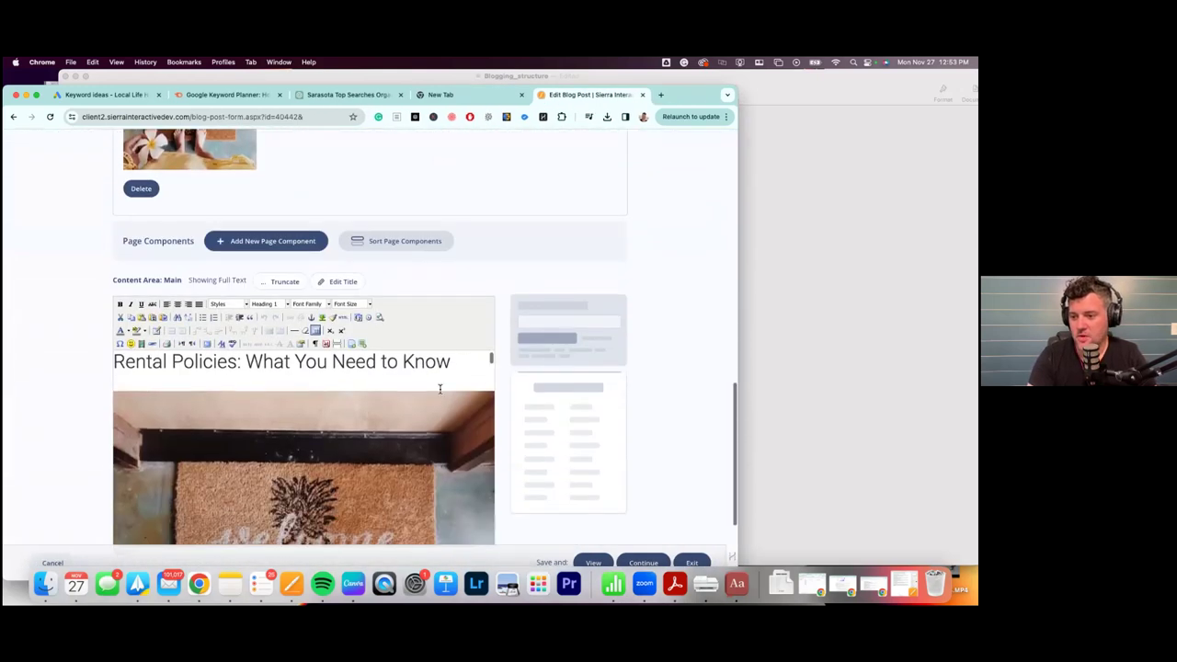
{"action": "scroll", "coordinate": [439, 388], "scroll_direction": "down", "scroll_amount": 5}
{"action": "scroll", "coordinate": [441, 393], "scroll_direction": "up", "scroll_amount": 8}
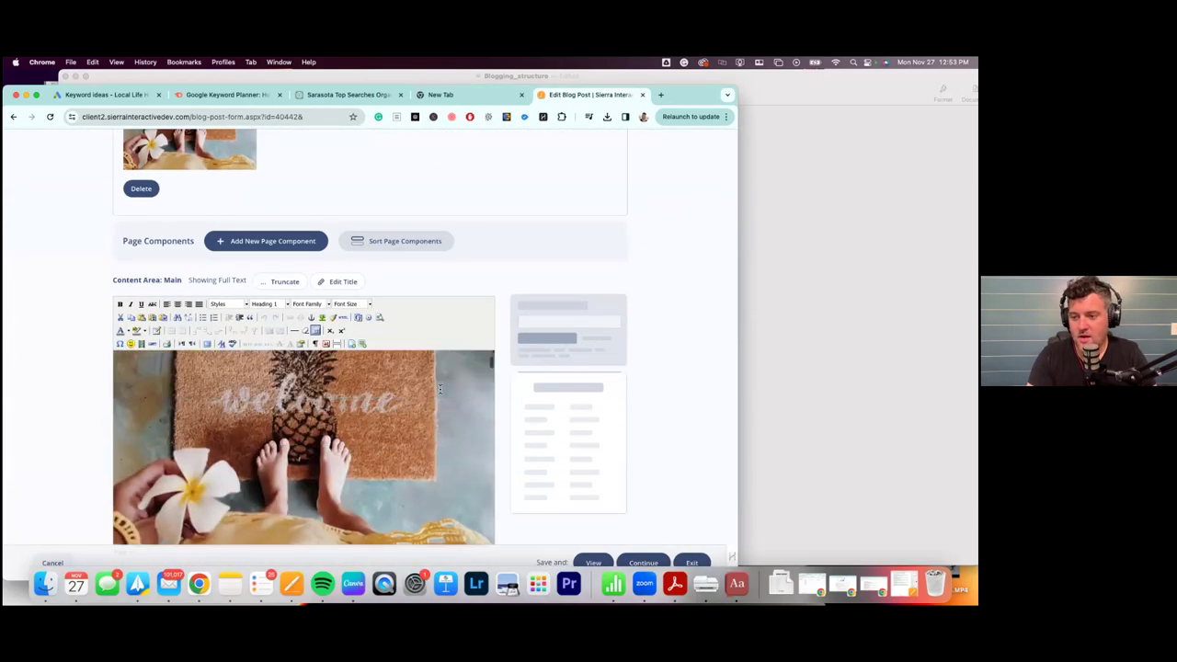
{"action": "scroll", "coordinate": [442, 392], "scroll_direction": "up", "scroll_amount": 2}
{"action": "triple_click", "coordinate": [266, 473]}
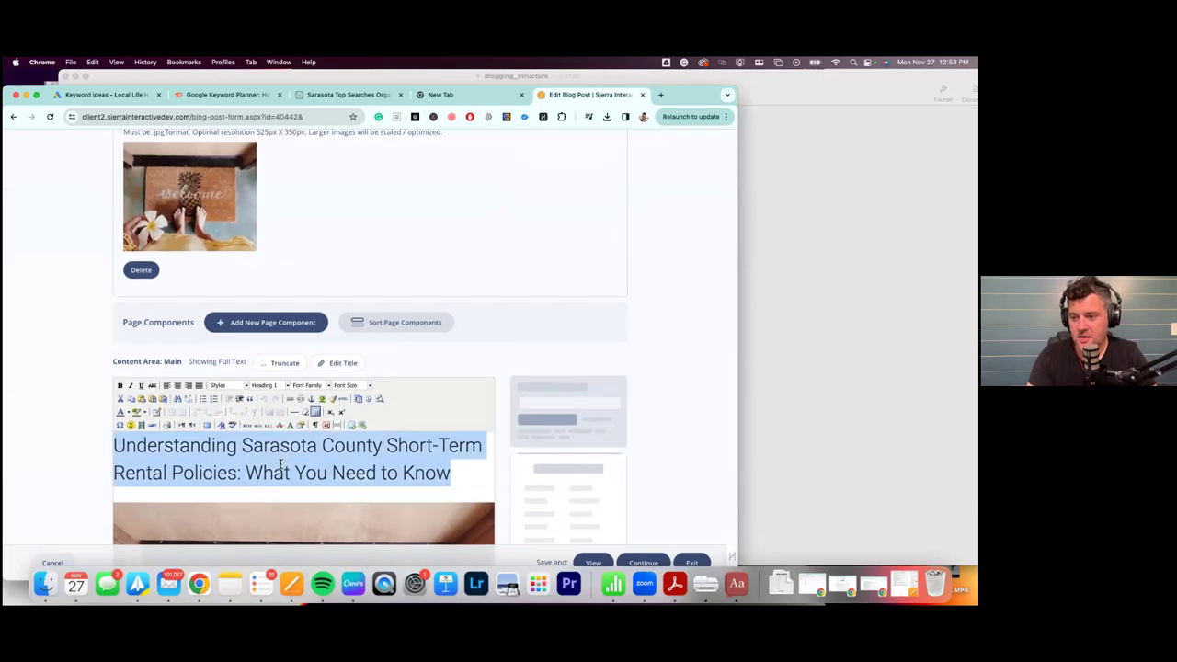
Examine the paragraph format options from Paragraph to Heading 4 available for the post's title.
{"action": "left_click", "coordinate": [281, 386]}
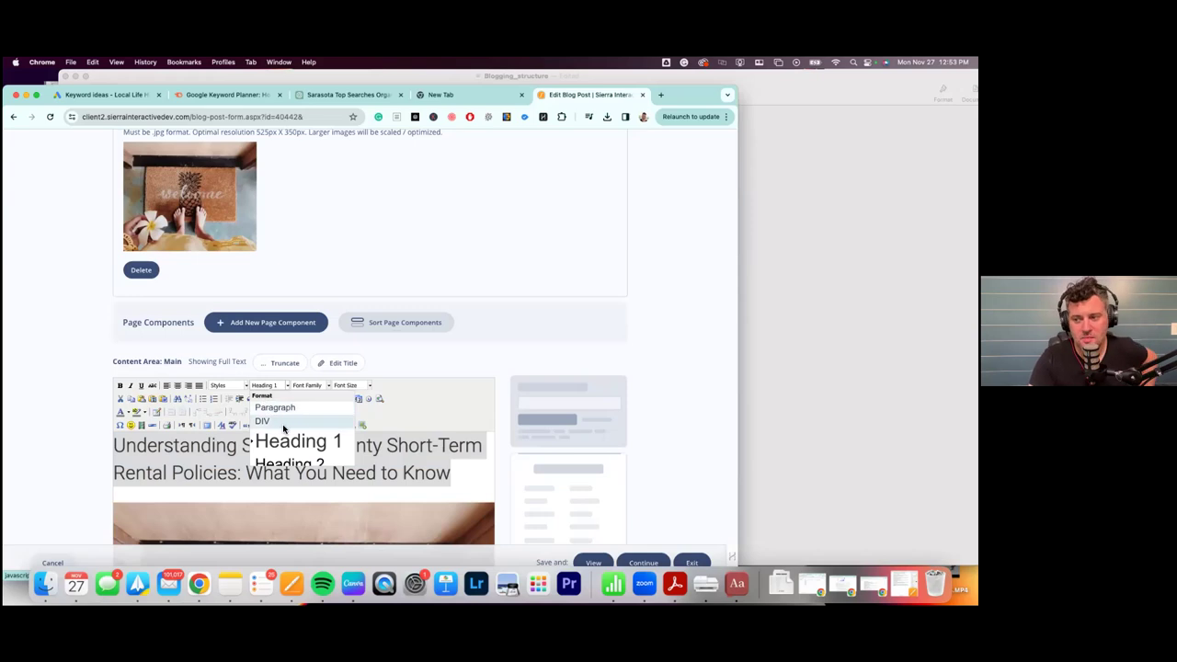
{"action": "scroll", "coordinate": [296, 434], "scroll_direction": "down", "scroll_amount": 3}
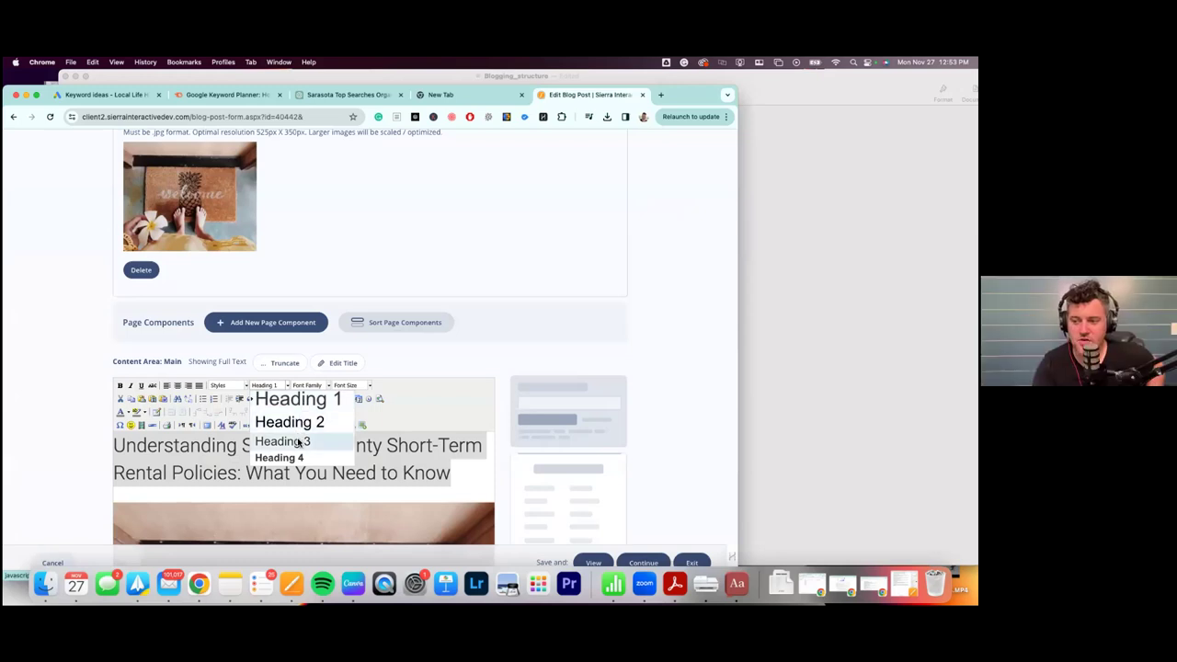
{"action": "scroll", "coordinate": [296, 450], "scroll_direction": "up", "scroll_amount": 3}
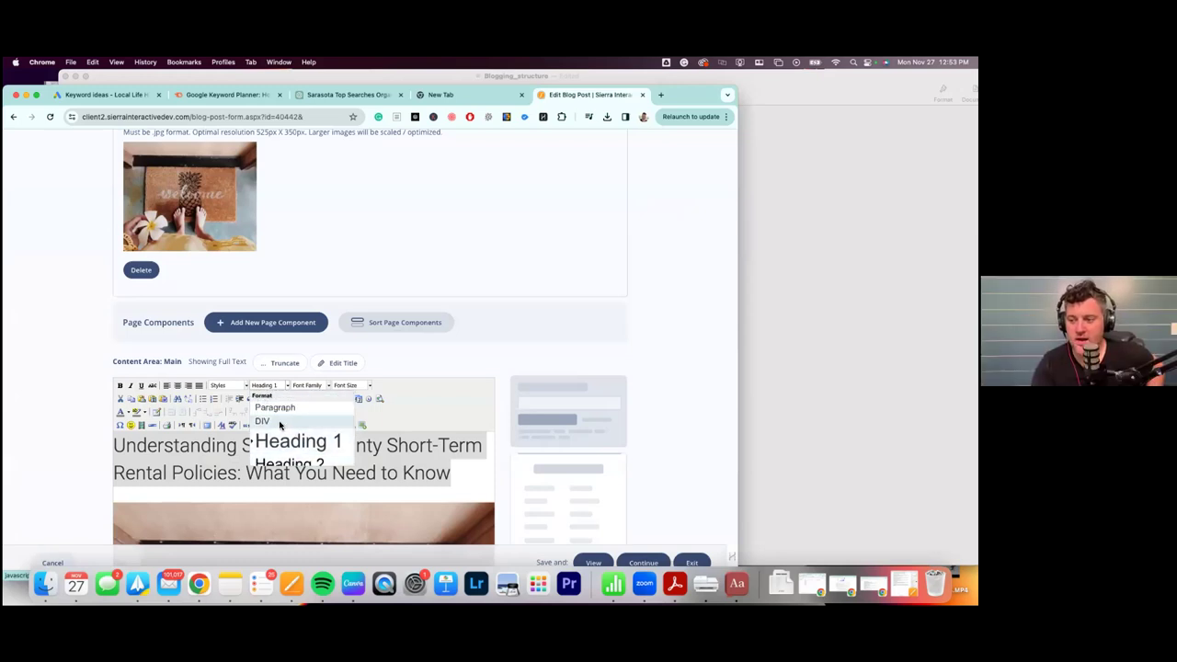
{"action": "left_click", "coordinate": [424, 375]}
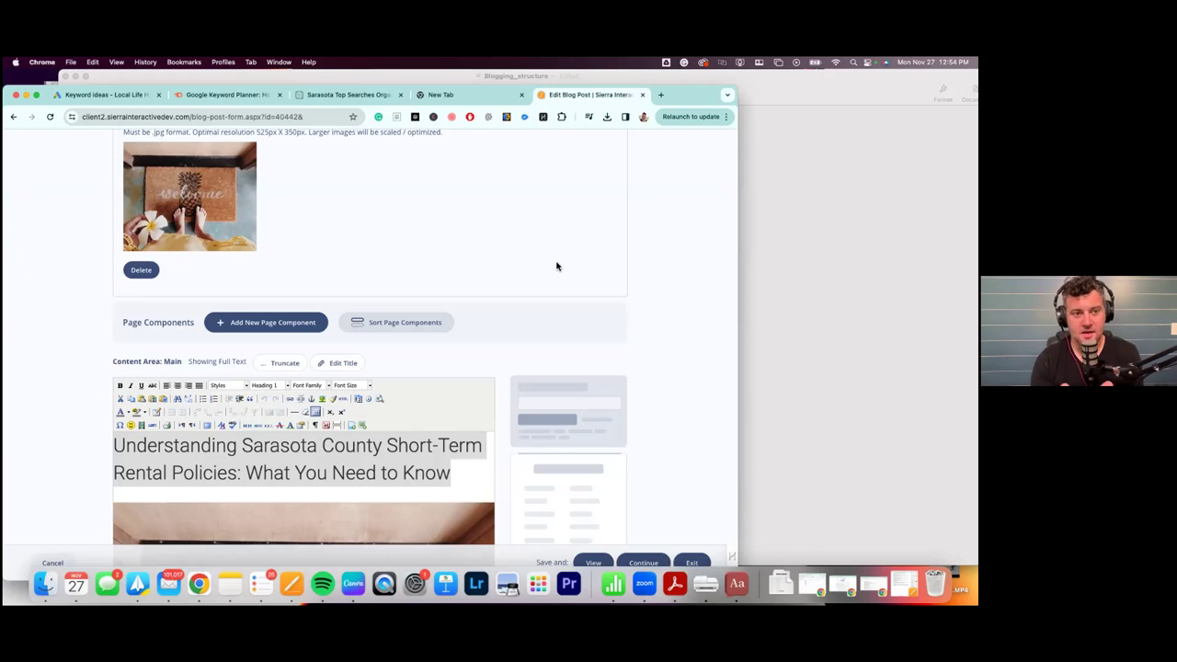
Format the post's title as Heading 2 and restore it to Heading 1.
{"action": "triple_click", "coordinate": [327, 442]}
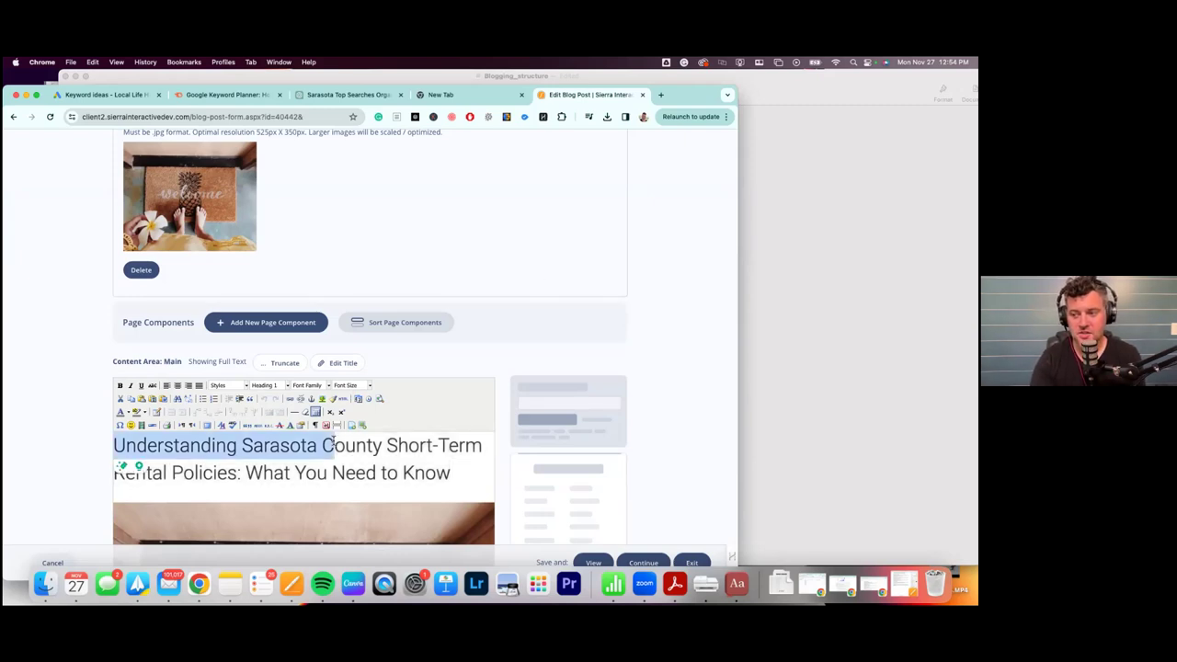
{"action": "left_click", "coordinate": [275, 388]}
{"action": "left_click", "coordinate": [293, 464]}
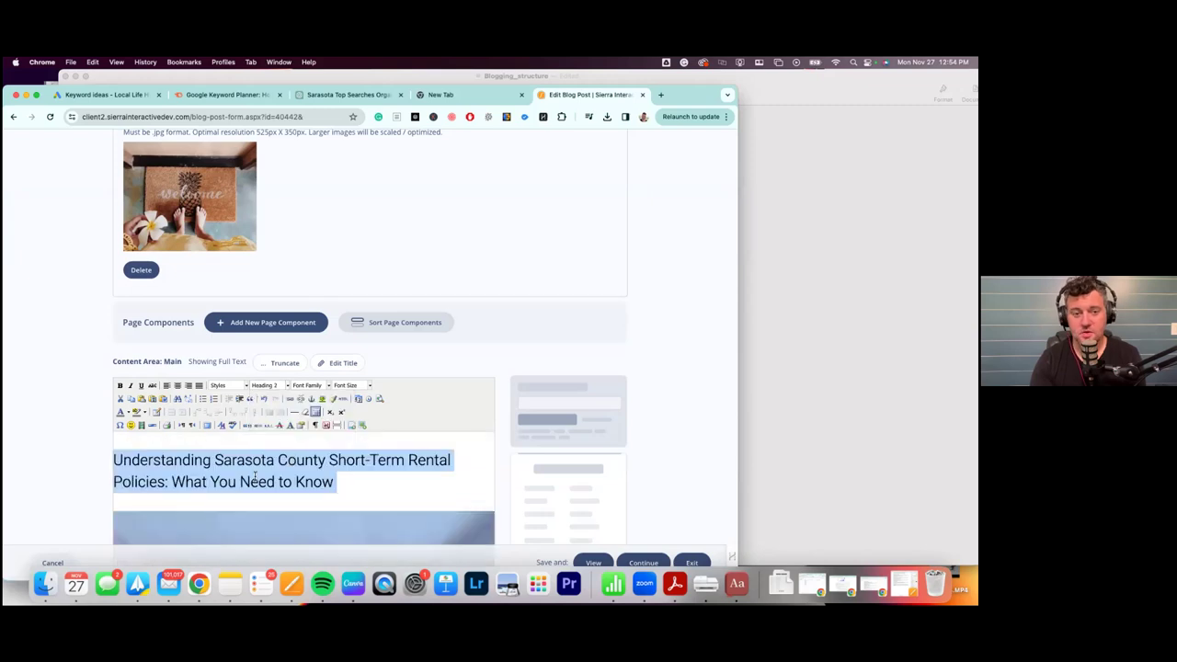
{"action": "left_click", "coordinate": [287, 387]}
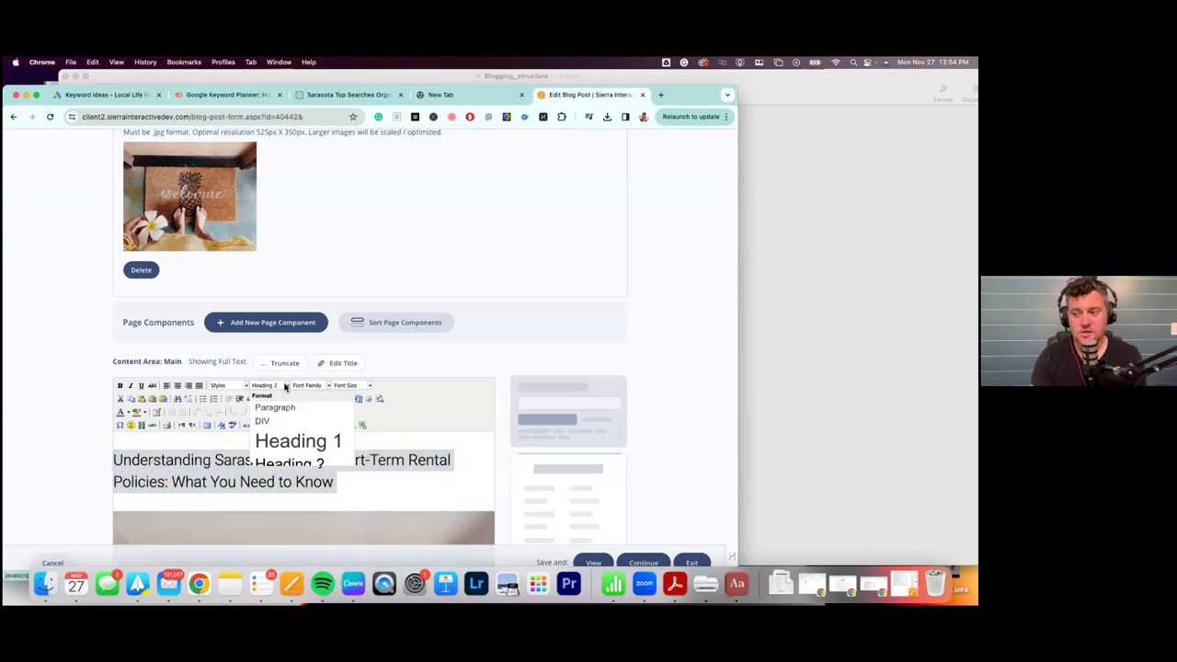
{"action": "left_click", "coordinate": [276, 443]}
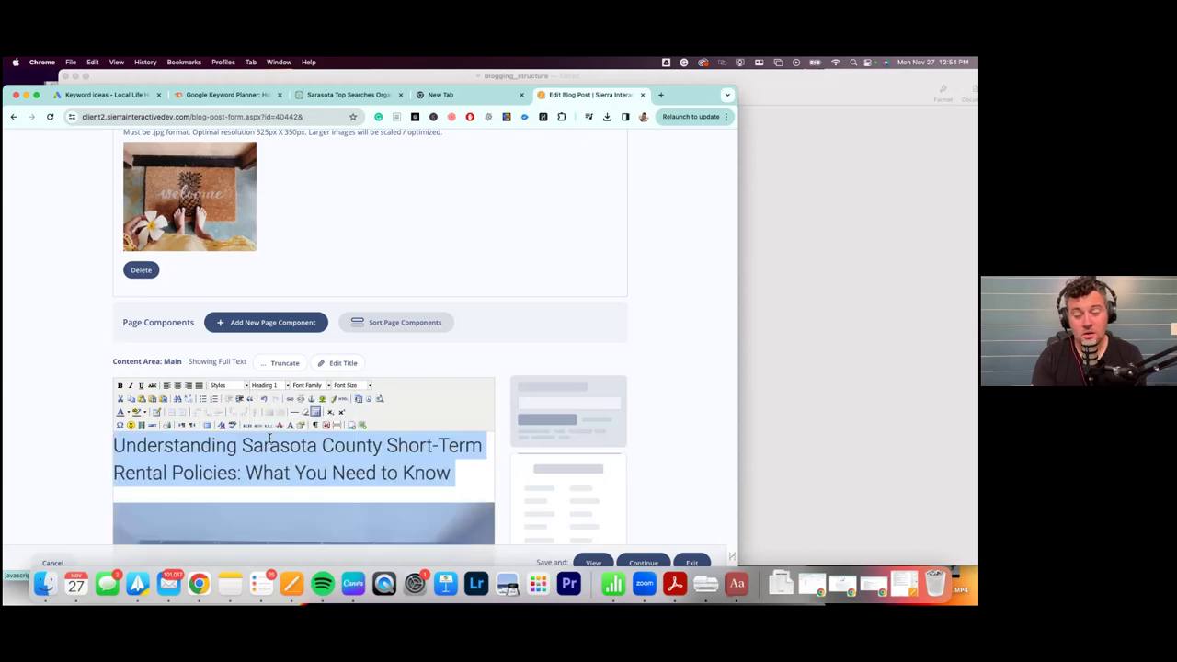
{"action": "left_click", "coordinate": [360, 496]}
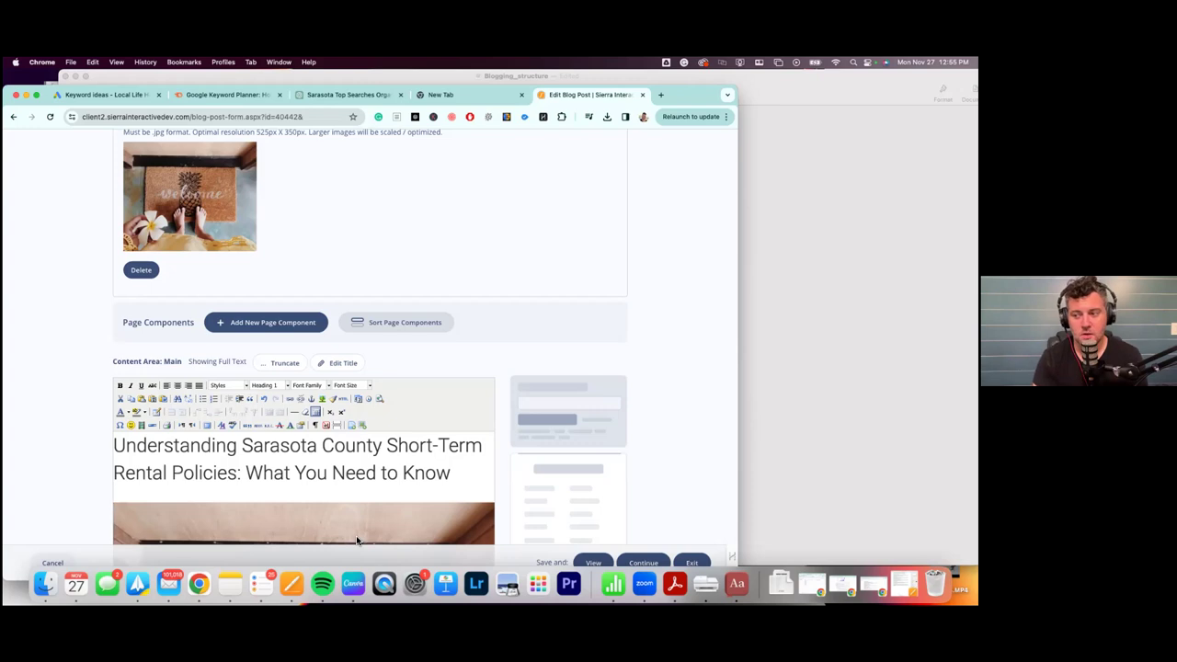
Locate the section title "Tips for Creating an Effective Short-Term Rental Advertising Plan" in the post body and select it to check its heading level.
{"action": "left_click", "coordinate": [751, 368]}
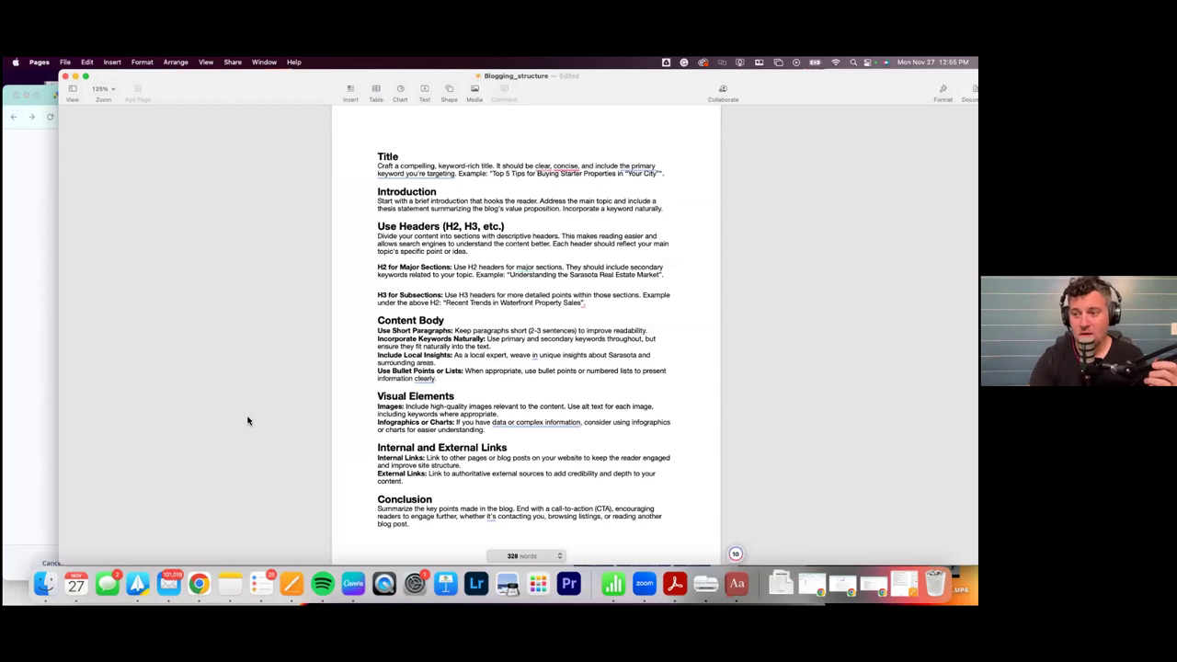
{"action": "left_click", "coordinate": [44, 384]}
{"action": "scroll", "coordinate": [265, 453], "scroll_direction": "down", "scroll_amount": 2}
{"action": "scroll", "coordinate": [265, 454], "scroll_direction": "down", "scroll_amount": 20}
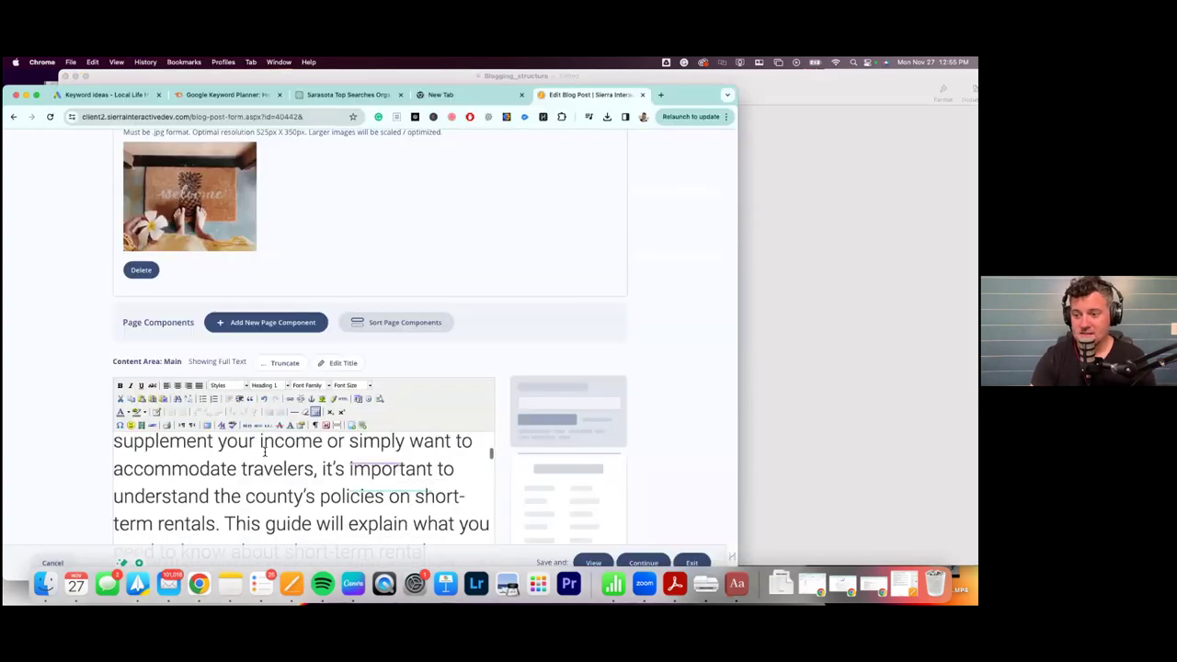
{"action": "scroll", "coordinate": [239, 482], "scroll_direction": "up", "scroll_amount": 8}
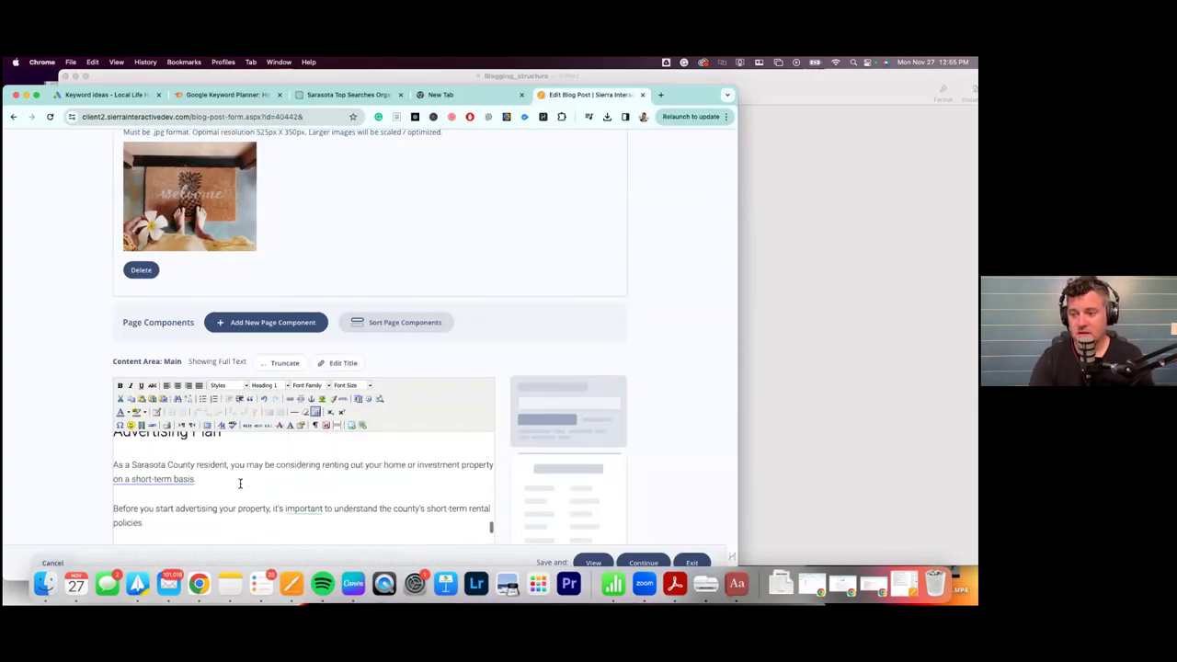
{"action": "scroll", "coordinate": [557, 278], "scroll_direction": "down", "scroll_amount": 4}
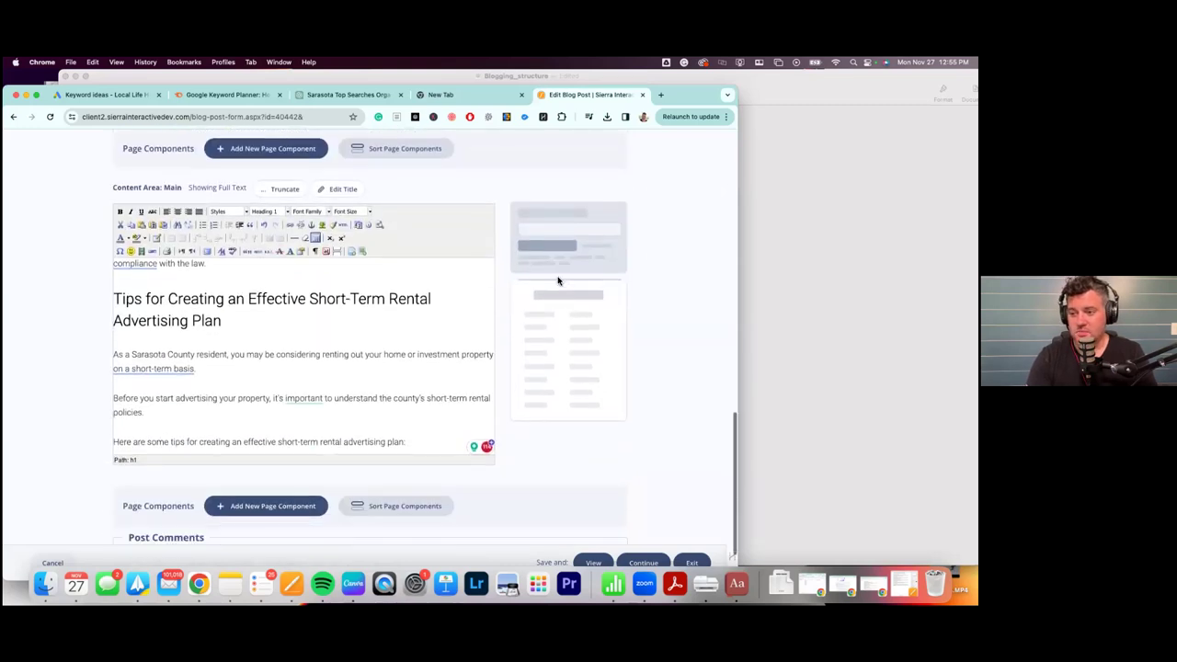
{"action": "triple_click", "coordinate": [248, 306]}
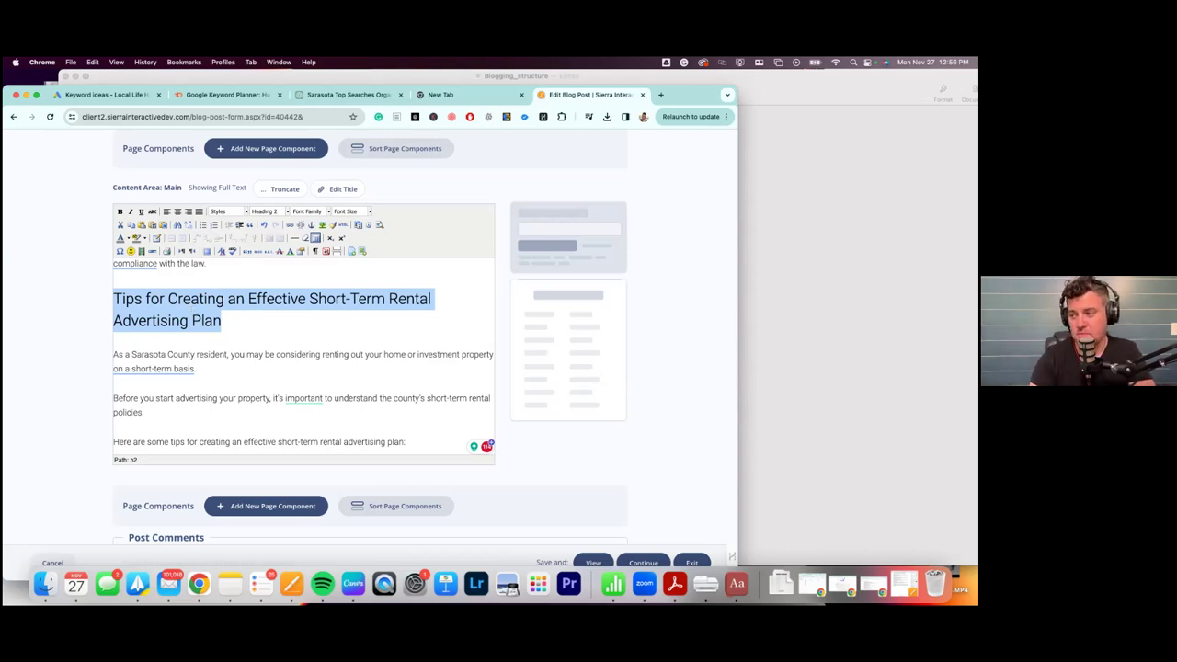
Switch to the Blogging_structure document in Pages and review the guidelines from Content Body to Conclusion against the heading on the second page.
{"action": "key", "text": "super+Tab"}
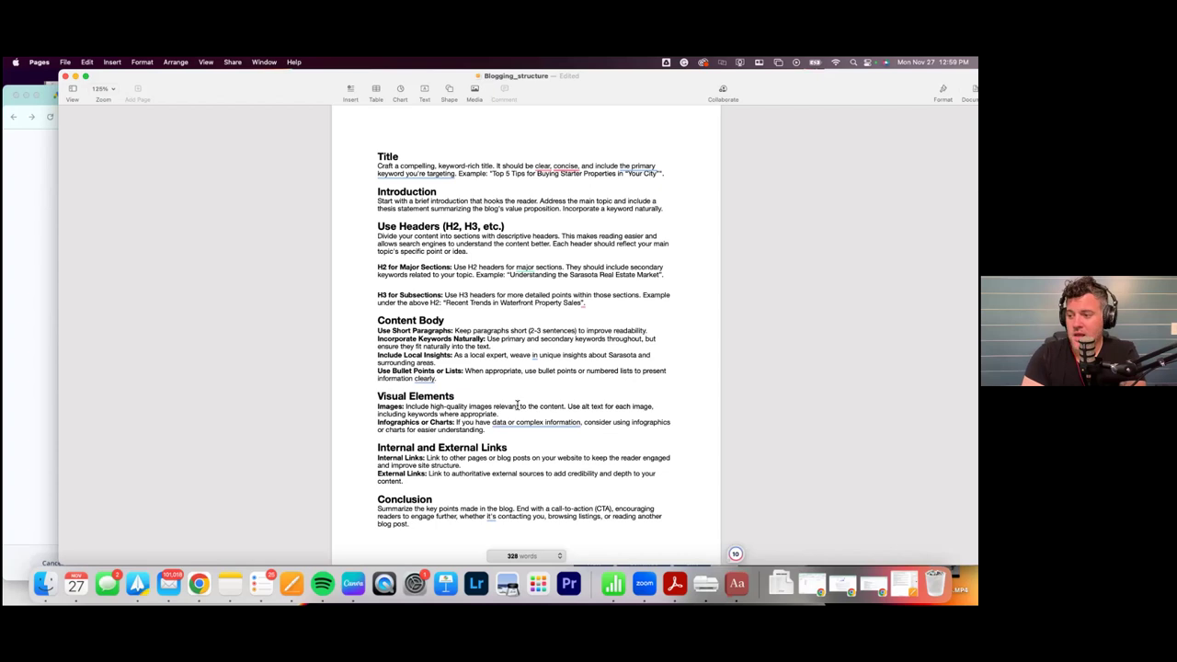
{"action": "mouse_move", "coordinate": [491, 427]}
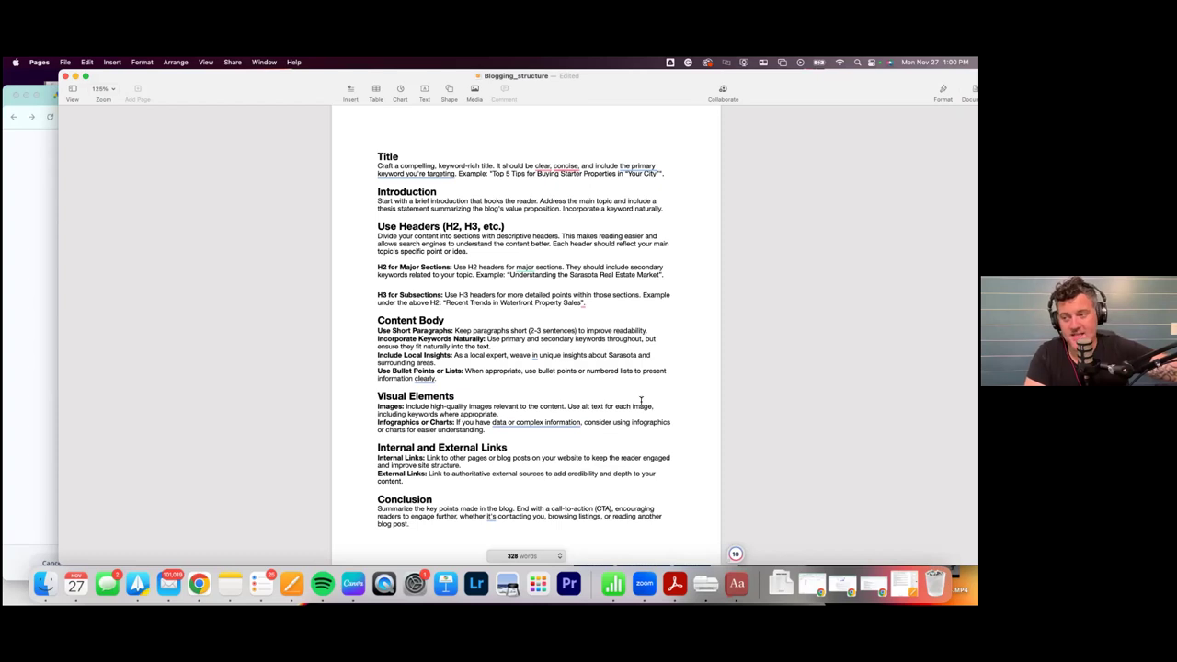
{"action": "scroll", "coordinate": [670, 372], "scroll_direction": "down", "scroll_amount": 10}
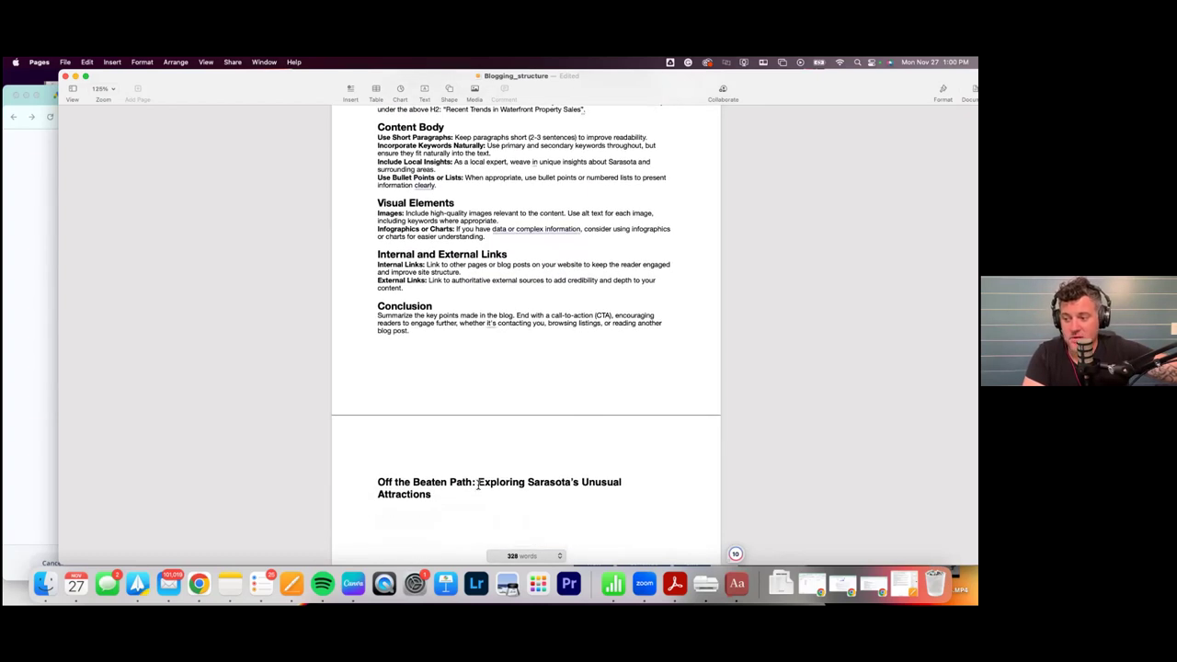
{"action": "scroll", "coordinate": [478, 484], "scroll_direction": "up", "scroll_amount": 6}
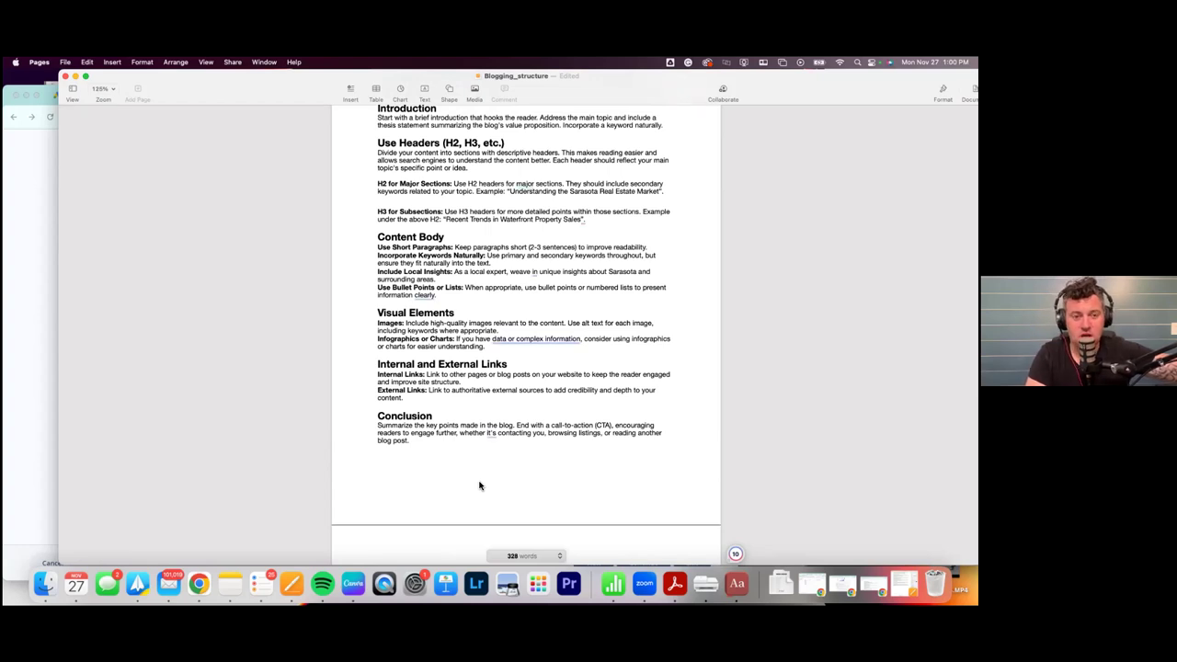
{"action": "scroll", "coordinate": [478, 484], "scroll_direction": "up", "scroll_amount": 4}
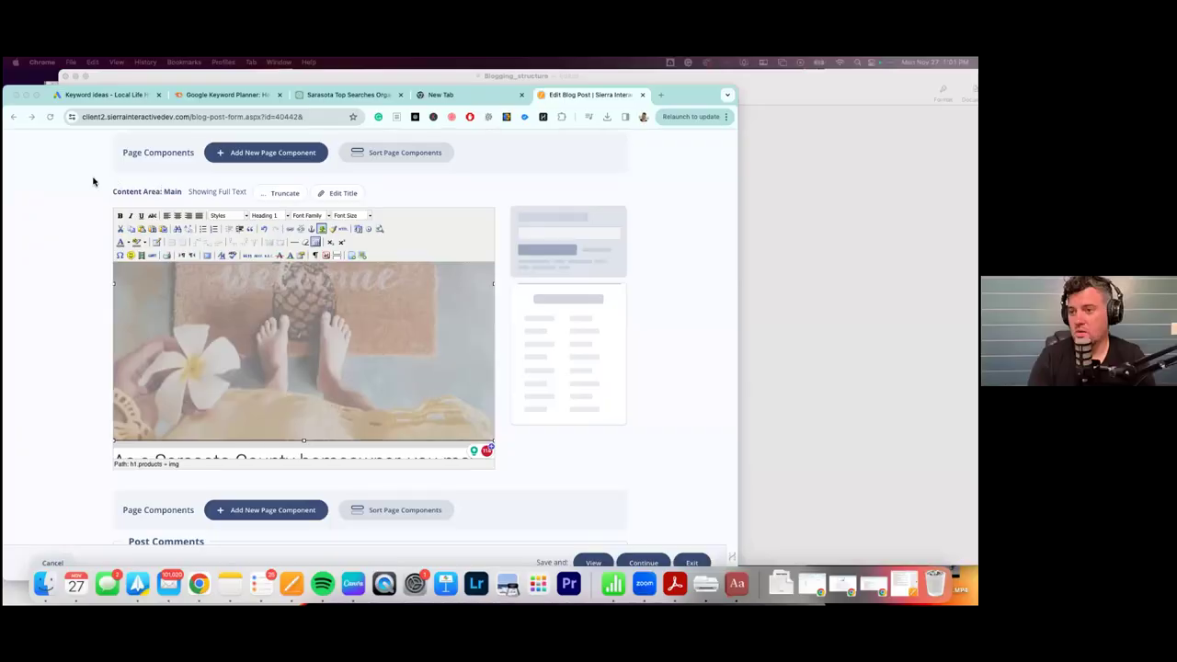
Return to the blog post editor in Chrome and examine the title above the welcome-mat image.
{"action": "left_click", "coordinate": [126, 340]}
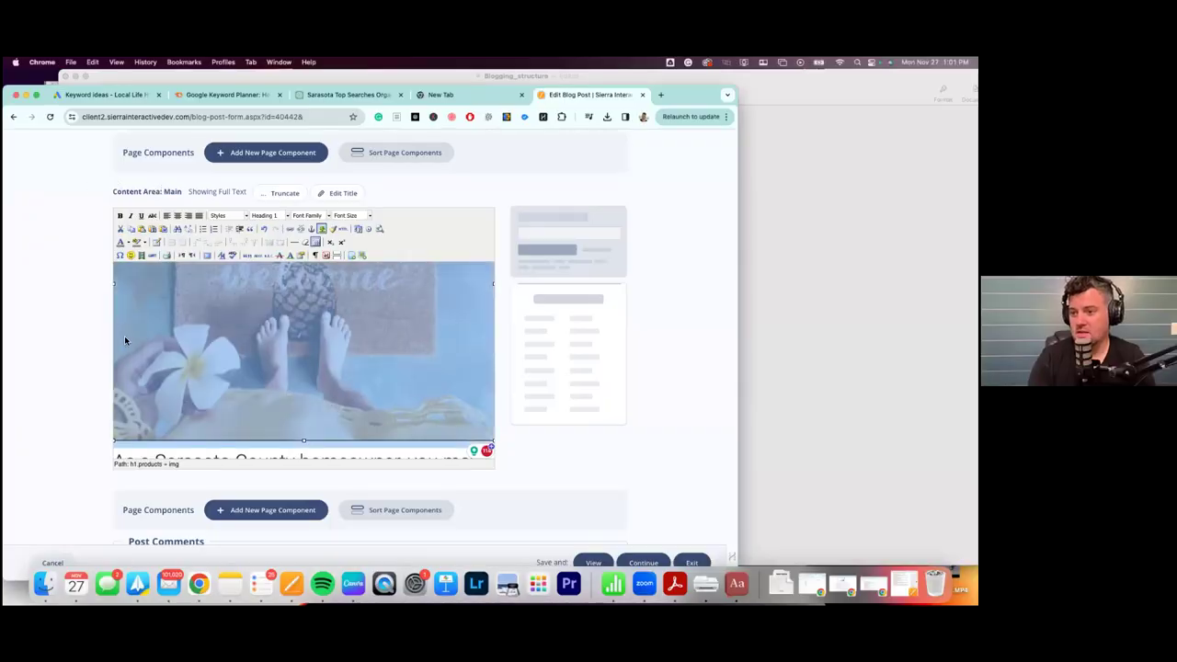
{"action": "key", "text": "BackSpace"}
{"action": "left_click", "coordinate": [242, 302]}
{"action": "key", "text": "super+shift+Right"}
{"action": "scroll", "coordinate": [243, 299], "scroll_direction": "down", "scroll_amount": 1}
{"action": "scroll", "coordinate": [243, 298], "scroll_direction": "up", "scroll_amount": 1}
{"action": "left_click", "coordinate": [214, 275]}
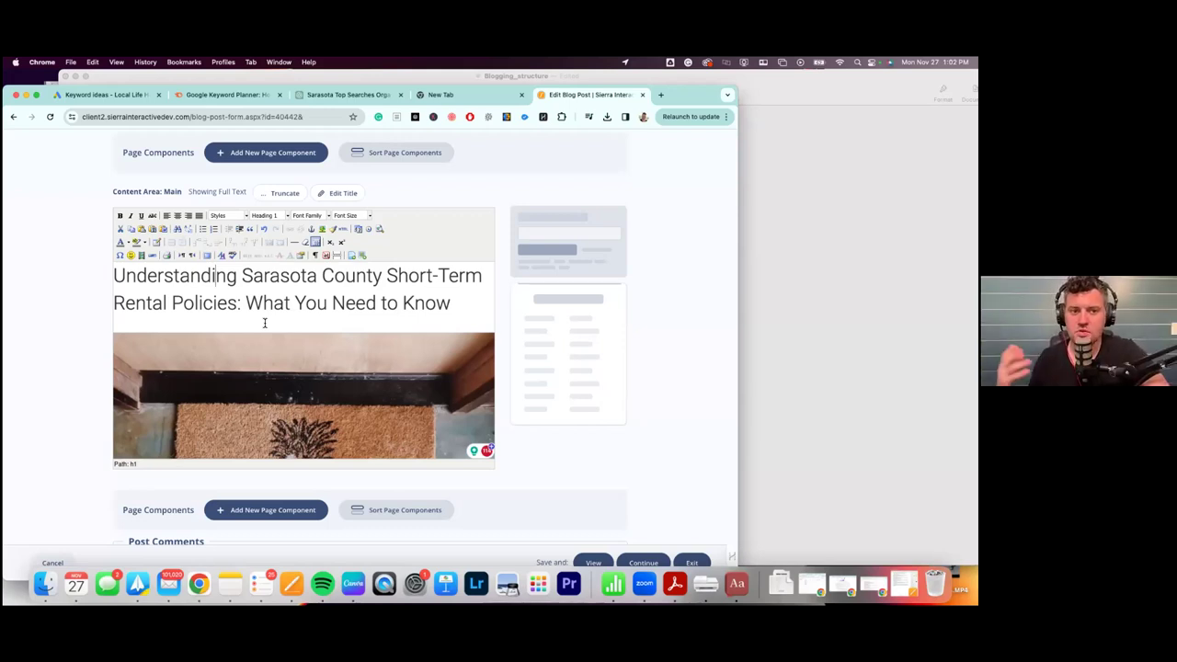
Open the Insert/Edit Image settings for the welcome-mat image in the post body.
{"action": "scroll", "coordinate": [263, 323], "scroll_direction": "down", "scroll_amount": 5}
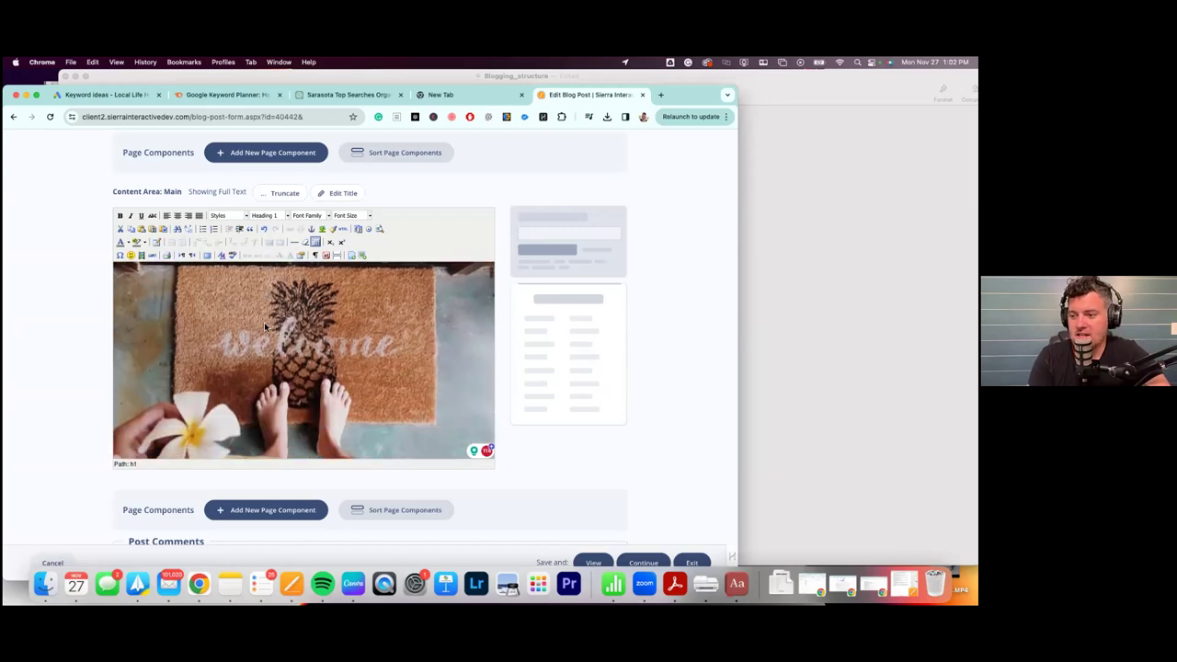
{"action": "scroll", "coordinate": [264, 324], "scroll_direction": "up", "scroll_amount": 3}
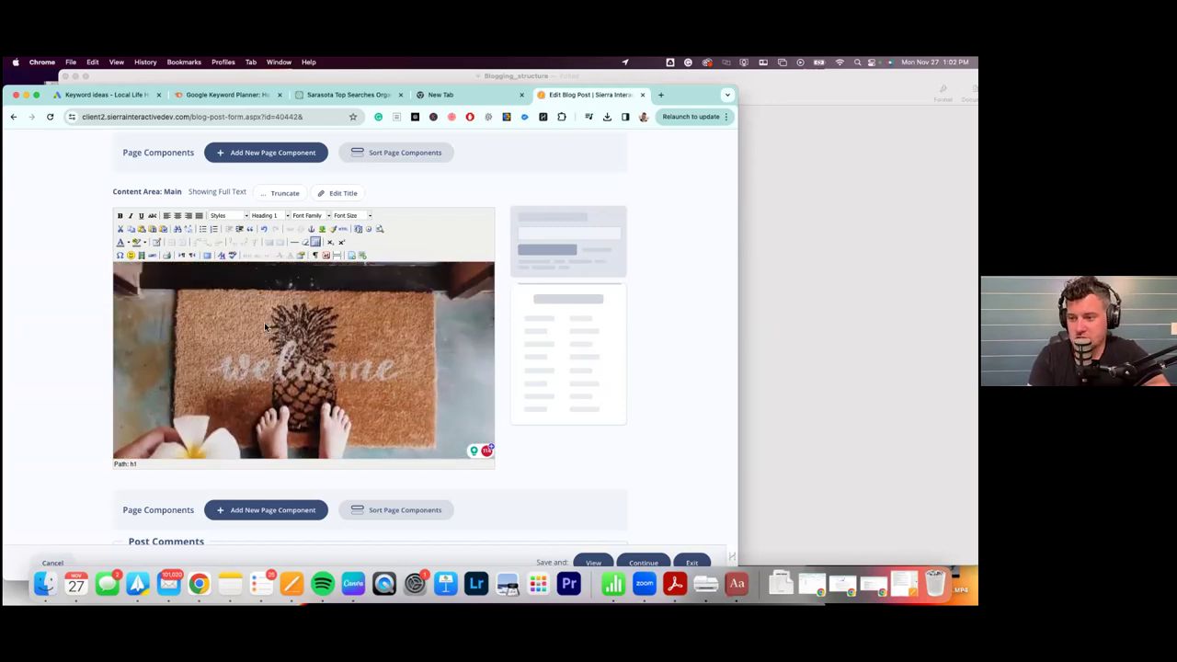
{"action": "scroll", "coordinate": [264, 323], "scroll_direction": "down", "scroll_amount": 3}
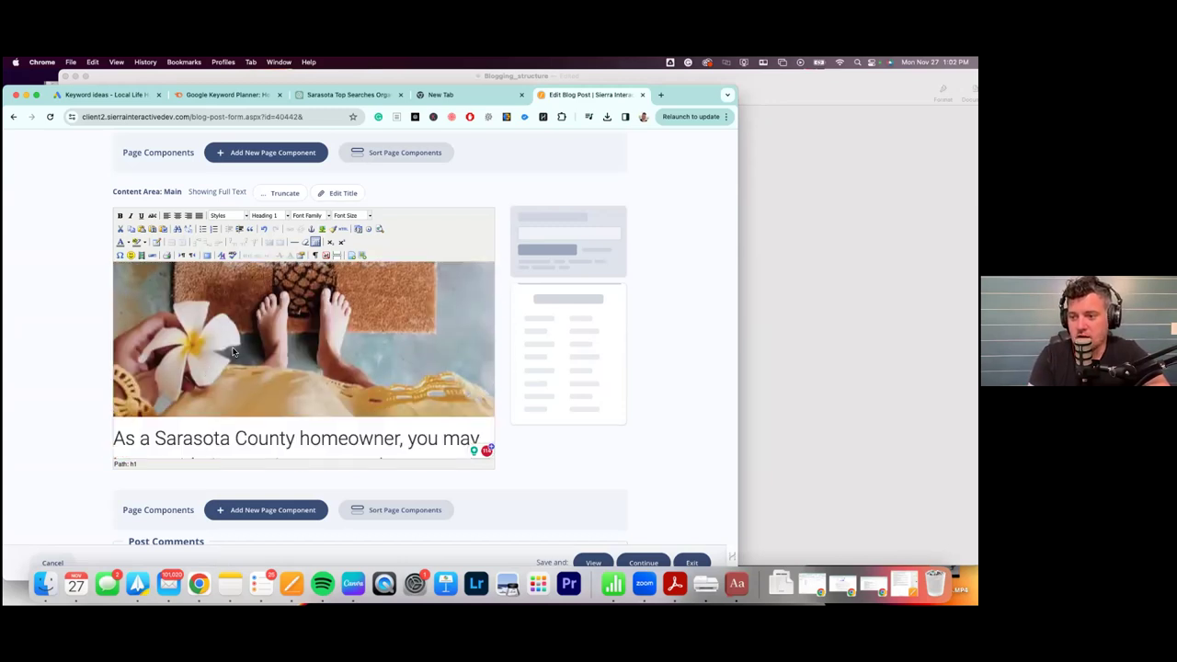
{"action": "right_click", "coordinate": [290, 331]}
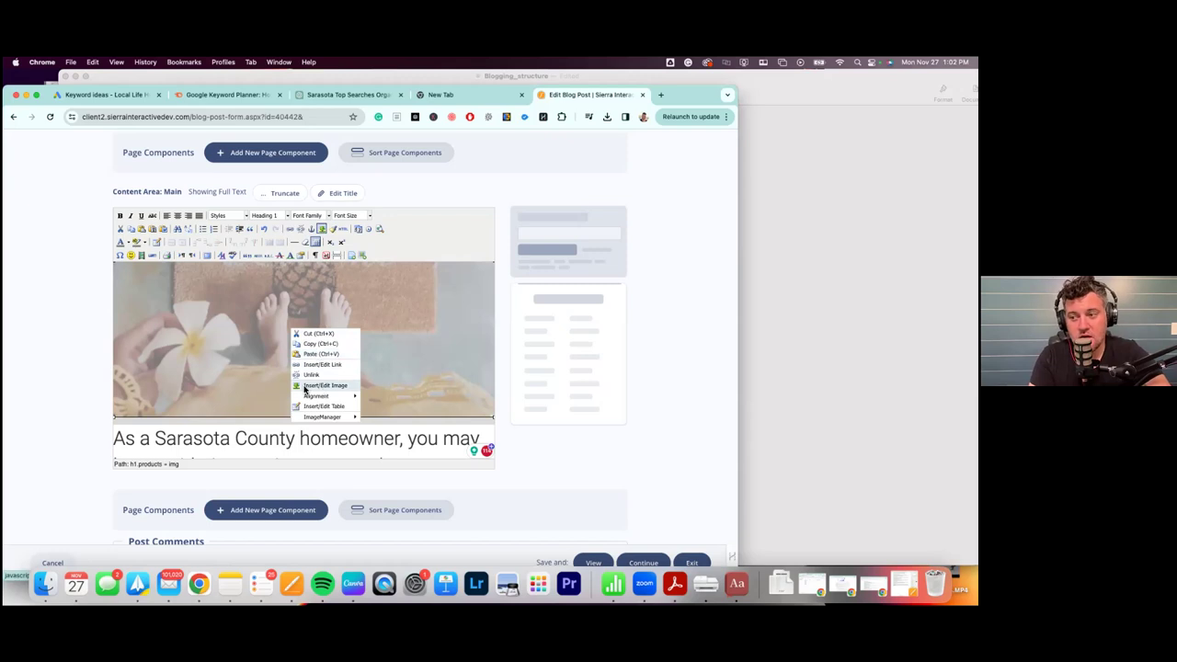
{"action": "mouse_move", "coordinate": [324, 395]}
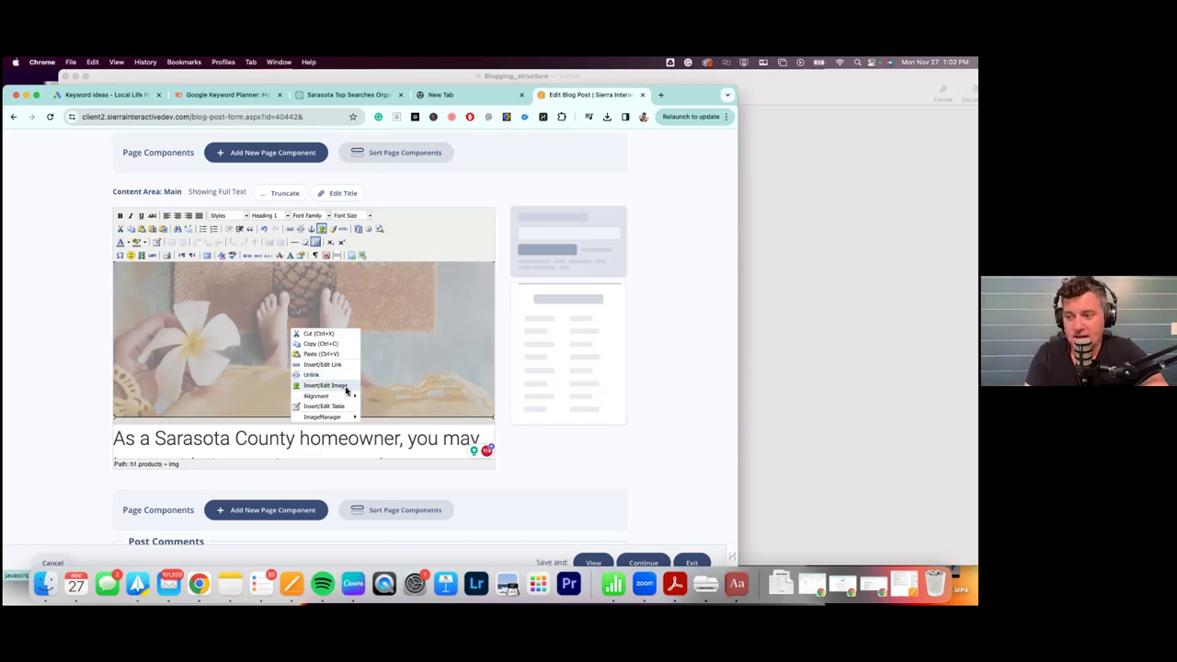
{"action": "left_click", "coordinate": [346, 387]}
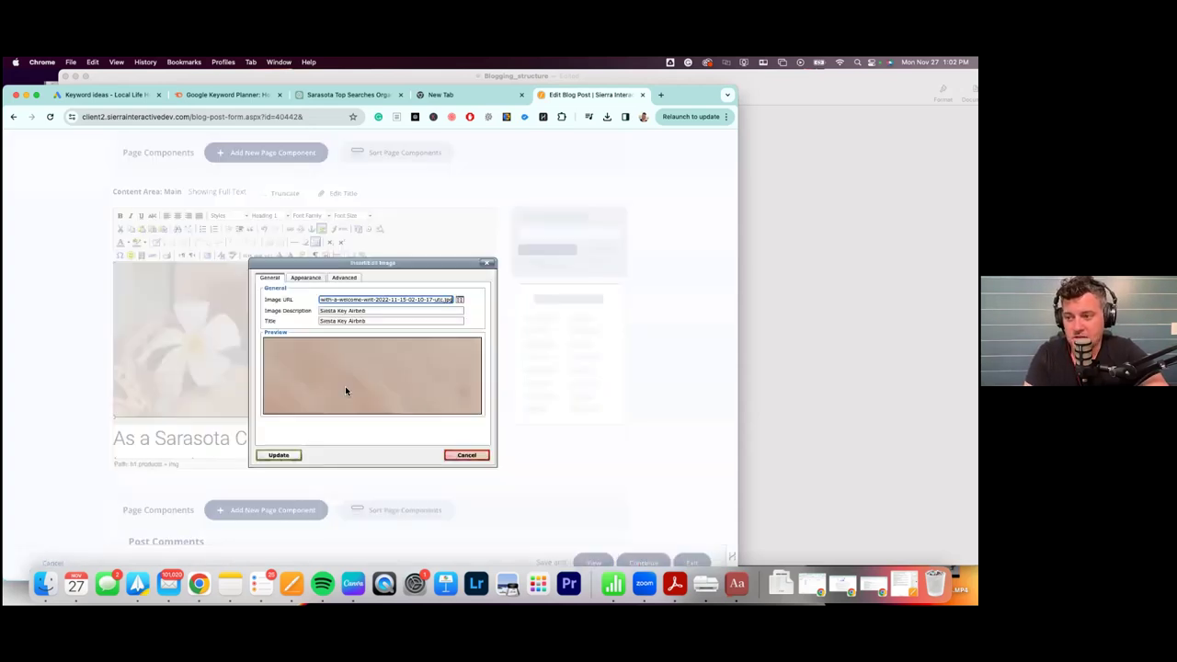
Copy the welcome-mat image's URL, try to open it in a new browser tab, and return to the image settings.
{"action": "left_click", "coordinate": [275, 287]}
{"action": "triple_click", "coordinate": [321, 299]}
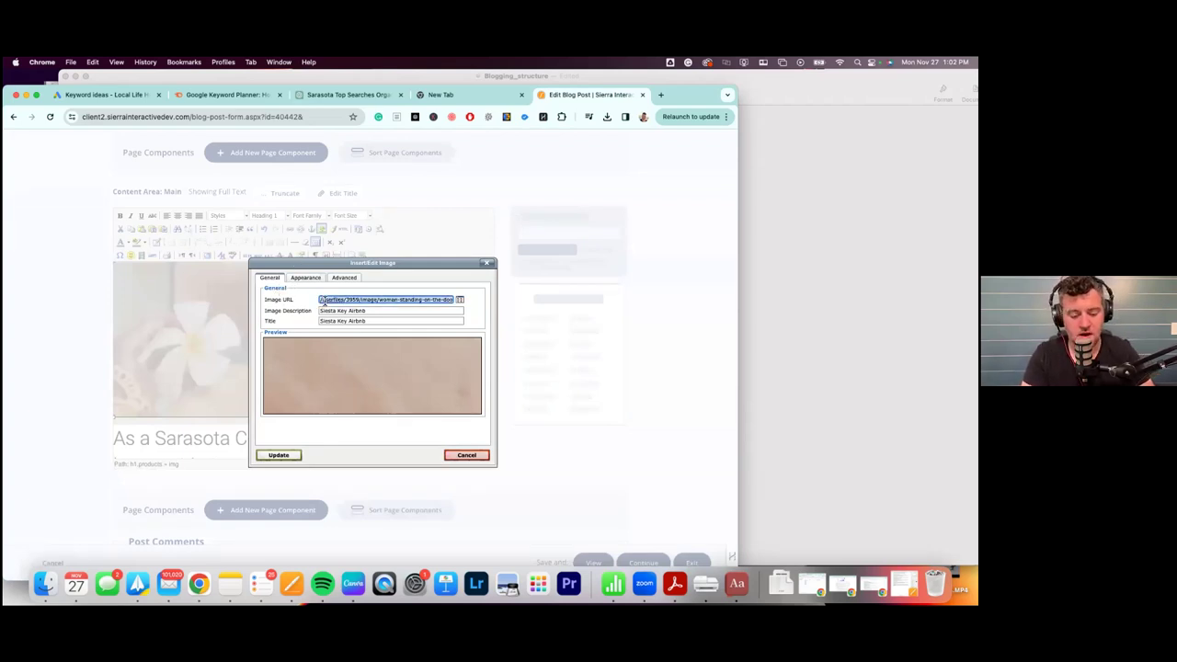
{"action": "key", "text": "super+c"}
{"action": "key", "text": "super+t"}
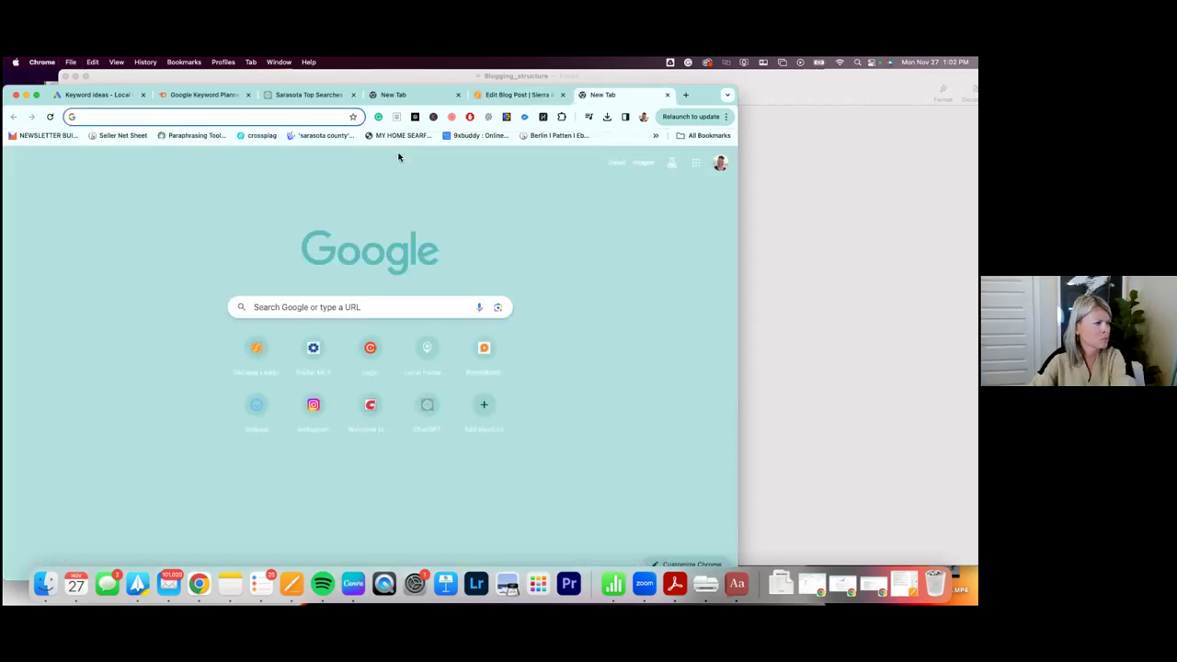
{"action": "key", "text": "super+v"}
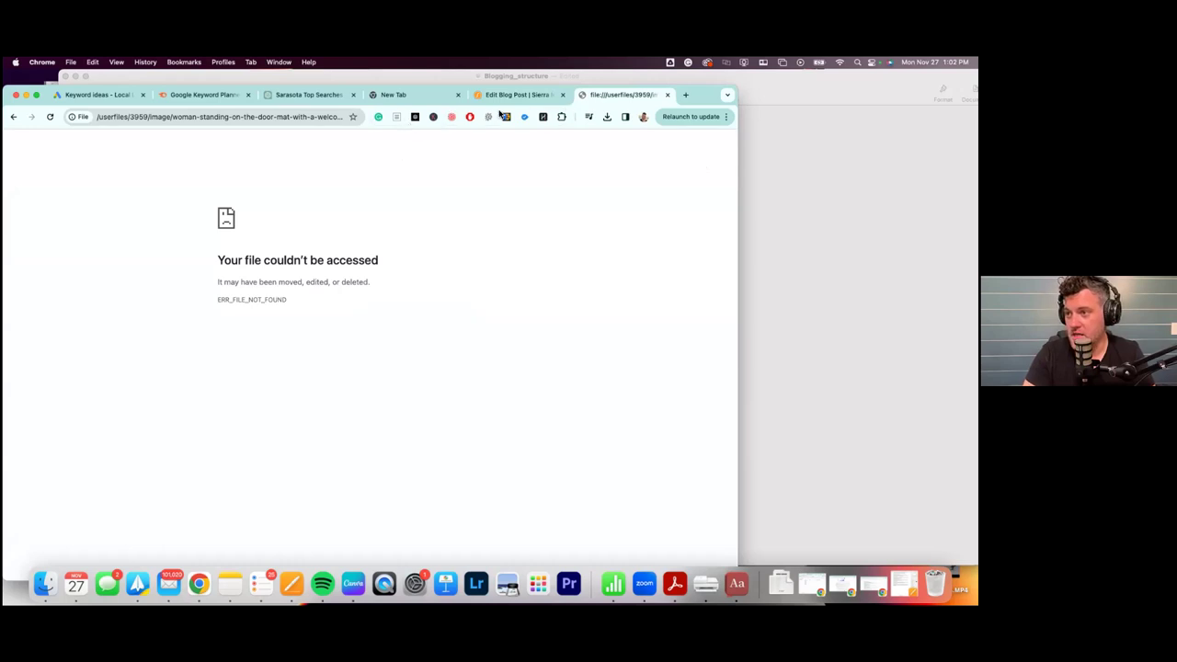
{"action": "left_click_drag", "start_coordinate": [708, 104], "coordinate": [701, 81]}
{"action": "left_click", "coordinate": [541, 131]}
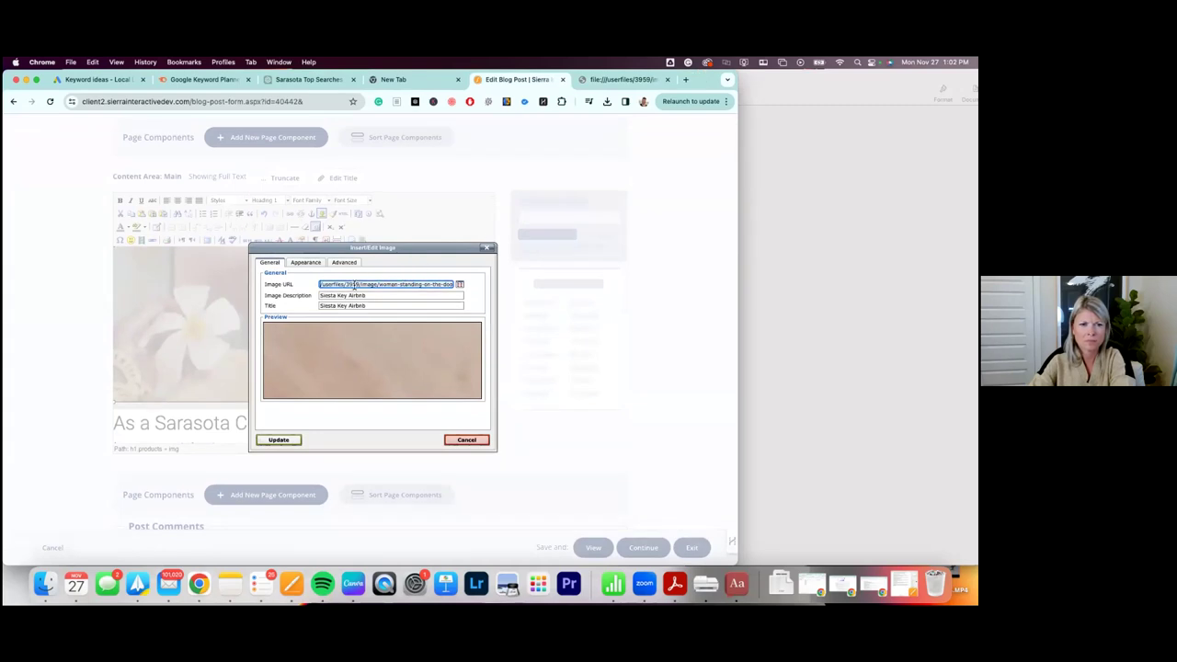
{"action": "left_click_drag", "start_coordinate": [355, 286], "coordinate": [322, 286]}
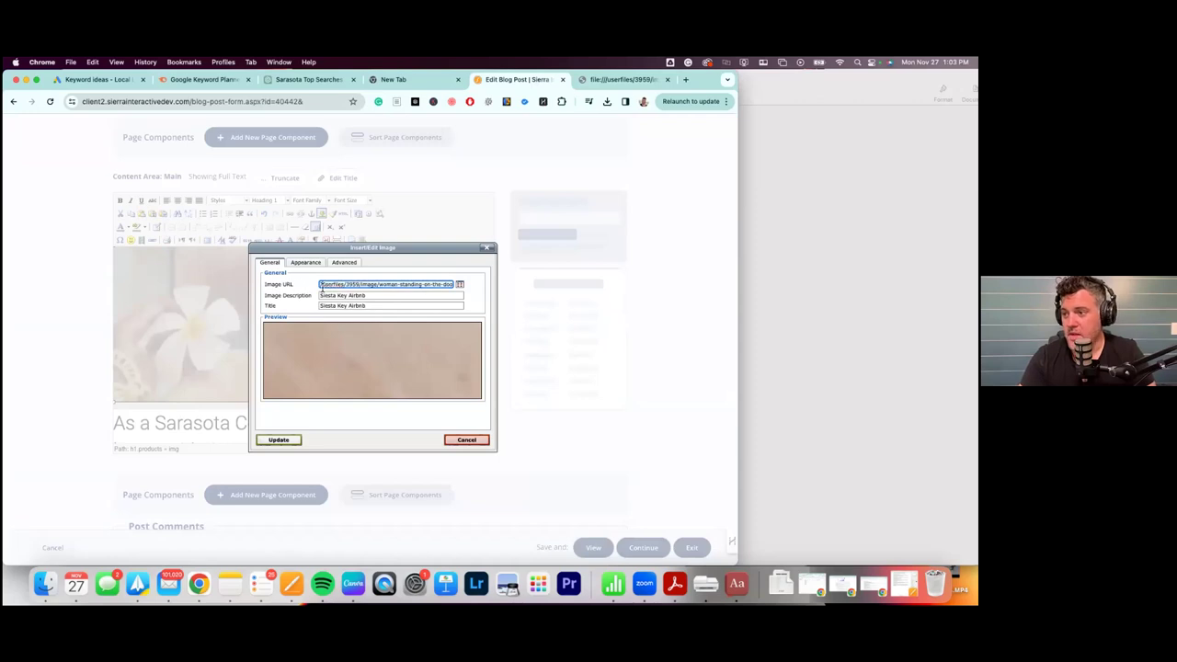
Replace the image description with "Doormat at Siesta Key Rental Property".
{"action": "left_click", "coordinate": [379, 294]}
{"action": "key", "text": "alt+shift+Left"}
{"action": "key", "text": "alt+shift+Left"}
{"action": "key", "text": "alt+shift+Left"}
{"action": "left_click", "coordinate": [373, 296]}
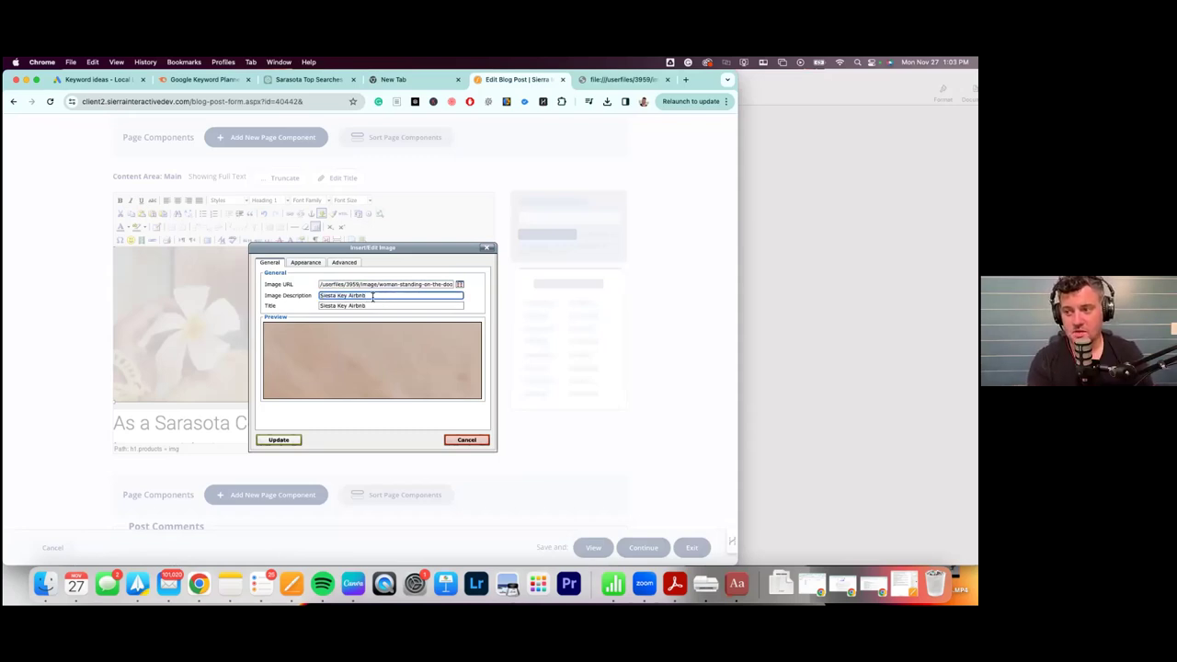
{"action": "key", "text": "alt+shift+Left"}
{"action": "key", "text": "alt+shift+Left"}
{"action": "key", "text": "alt+shift+Left"}
{"action": "type", "text": "C"}
{"action": "type", "text": "oormat at "}
{"action": "type", "text": "Siest"}
{"action": "type", "text": "a Key Rental Property"}
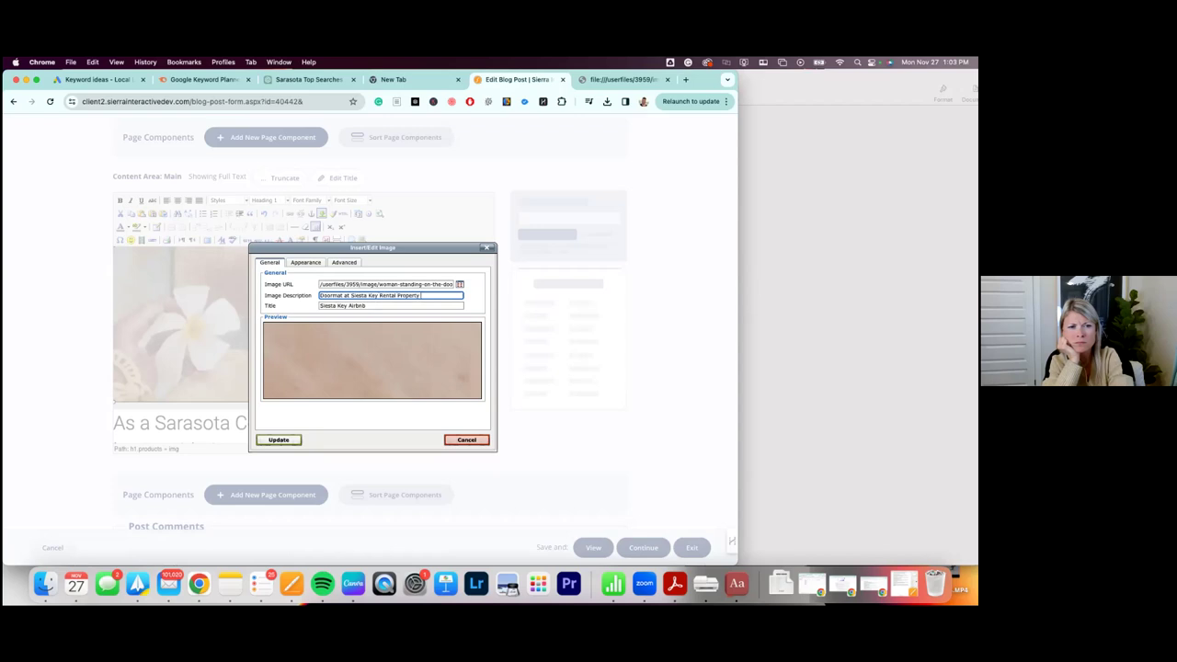
Save the edited description to the welcome-mat image, keeping its title, and close the image settings.
{"action": "left_click", "coordinate": [364, 306]}
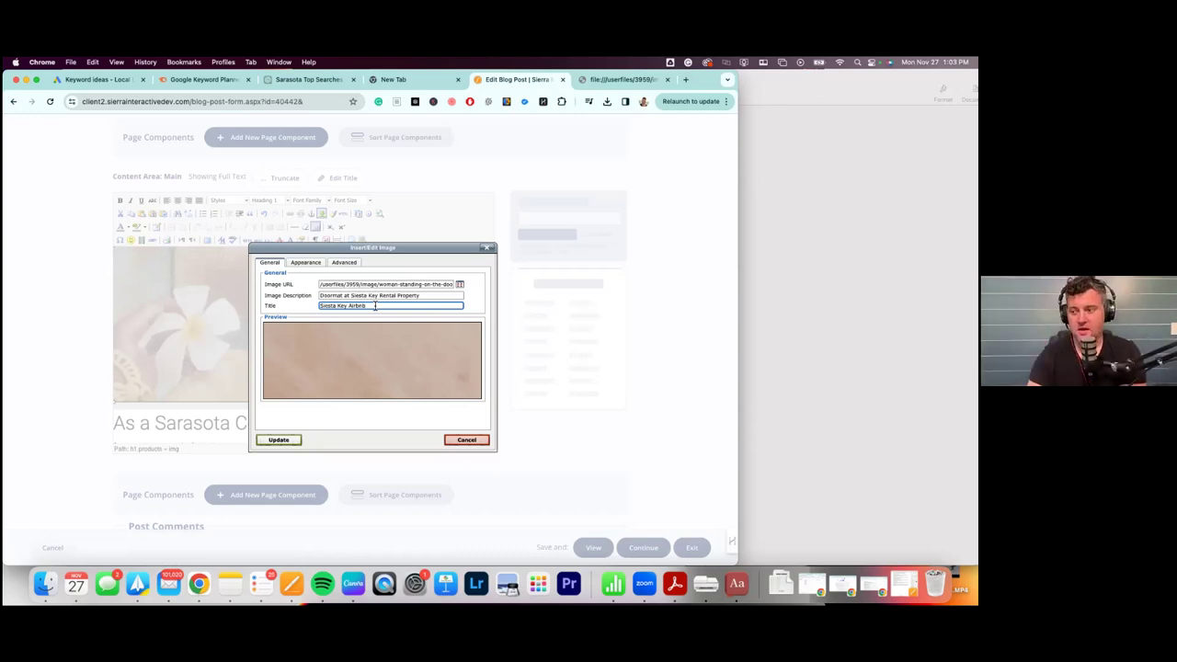
{"action": "left_click", "coordinate": [277, 440]}
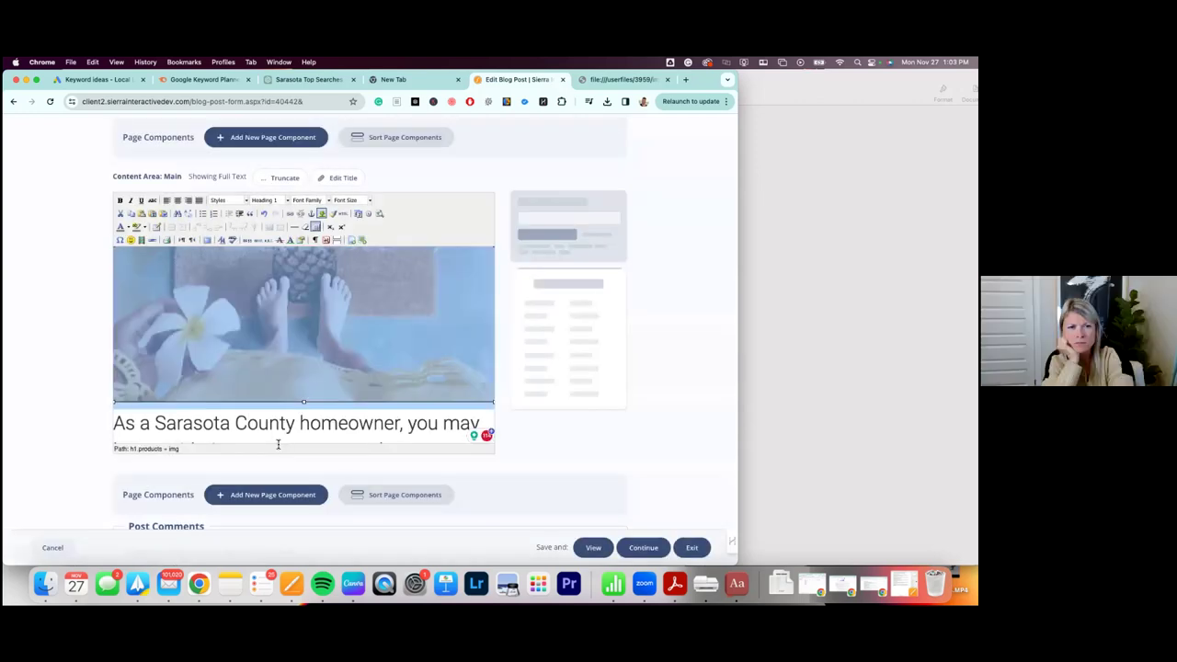
{"action": "left_click", "coordinate": [413, 232]}
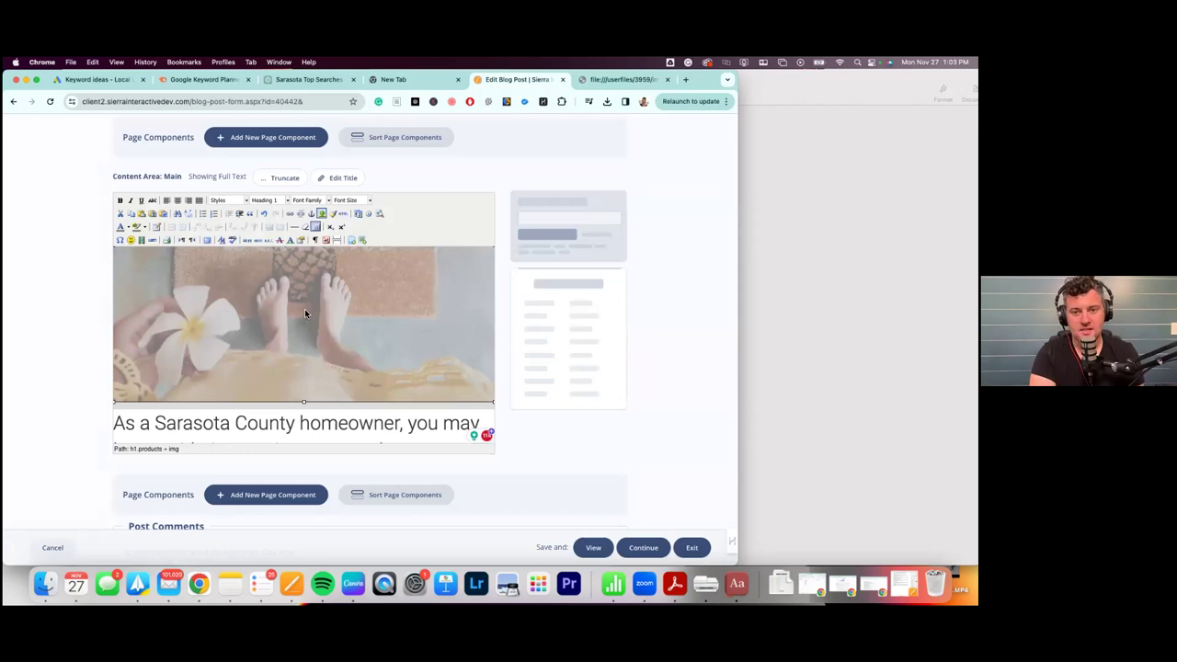
Look over the welcome-mat image in the post body and reopen its Insert/Edit Image settings.
{"action": "scroll", "coordinate": [304, 309], "scroll_direction": "down", "scroll_amount": 2}
{"action": "scroll", "coordinate": [304, 309], "scroll_direction": "up", "scroll_amount": 2}
{"action": "scroll", "coordinate": [305, 314], "scroll_direction": "up", "scroll_amount": 3}
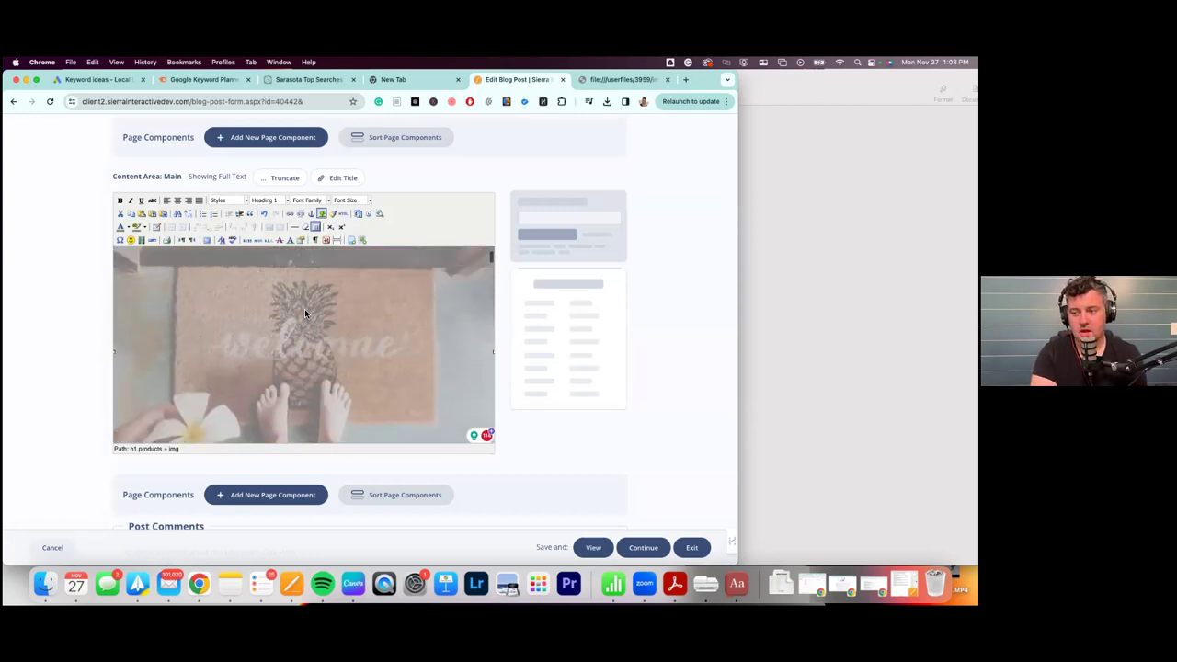
{"action": "scroll", "coordinate": [305, 313], "scroll_direction": "down", "scroll_amount": 1}
{"action": "scroll", "coordinate": [304, 313], "scroll_direction": "down", "scroll_amount": 3}
{"action": "scroll", "coordinate": [304, 313], "scroll_direction": "up", "scroll_amount": 2}
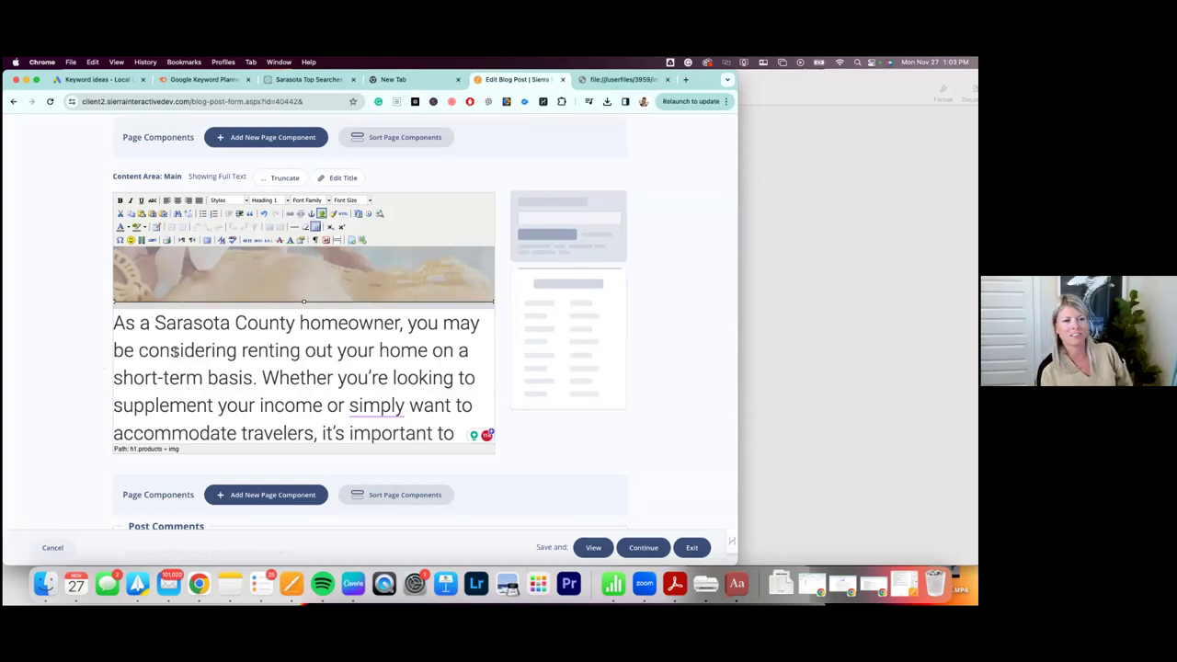
{"action": "right_click", "coordinate": [223, 289]}
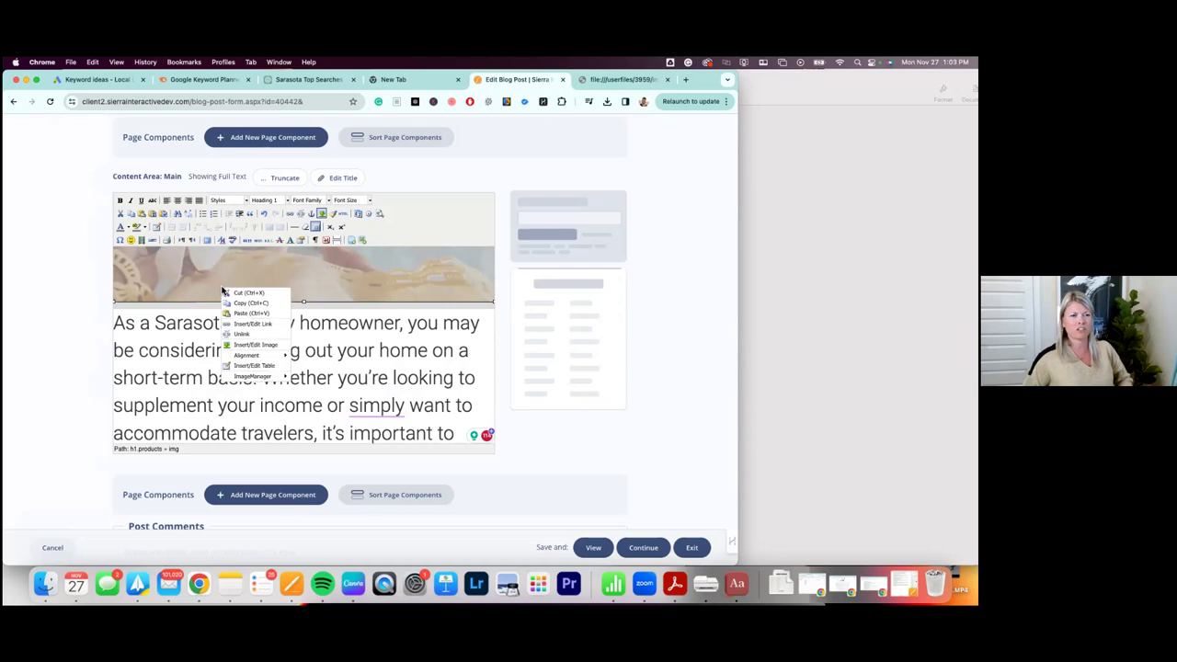
{"action": "left_click", "coordinate": [247, 345]}
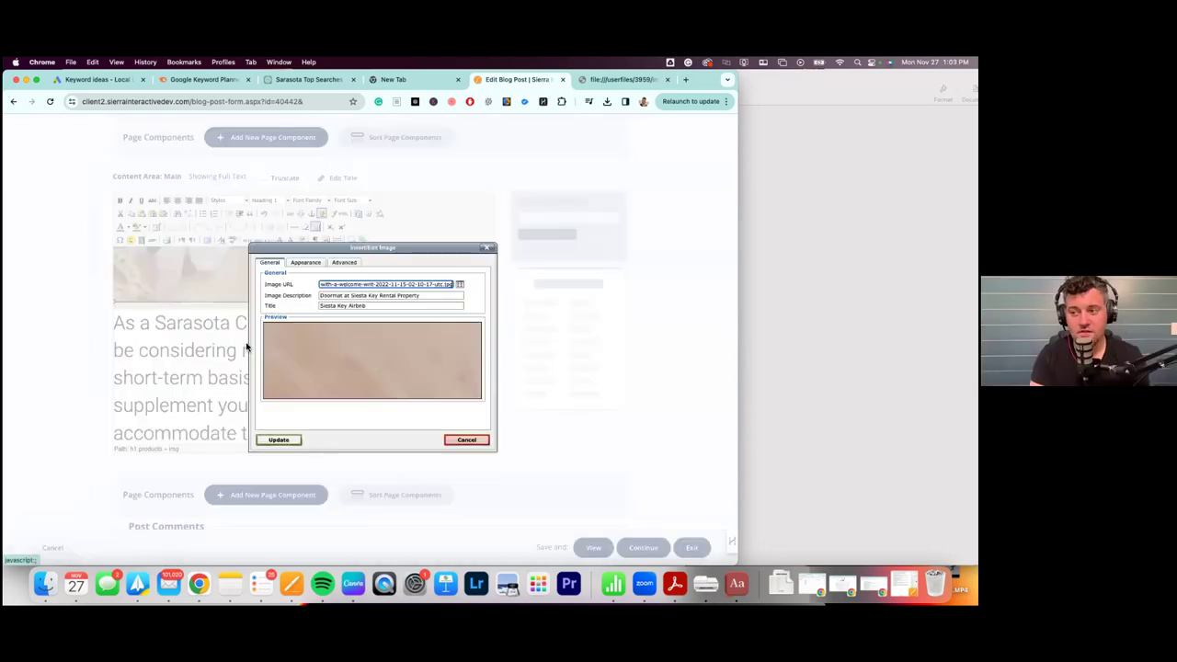
Check the welcome-mat image's appearance, advanced and general settings, including its dimensions, and close them without saving.
{"action": "left_click", "coordinate": [305, 264]}
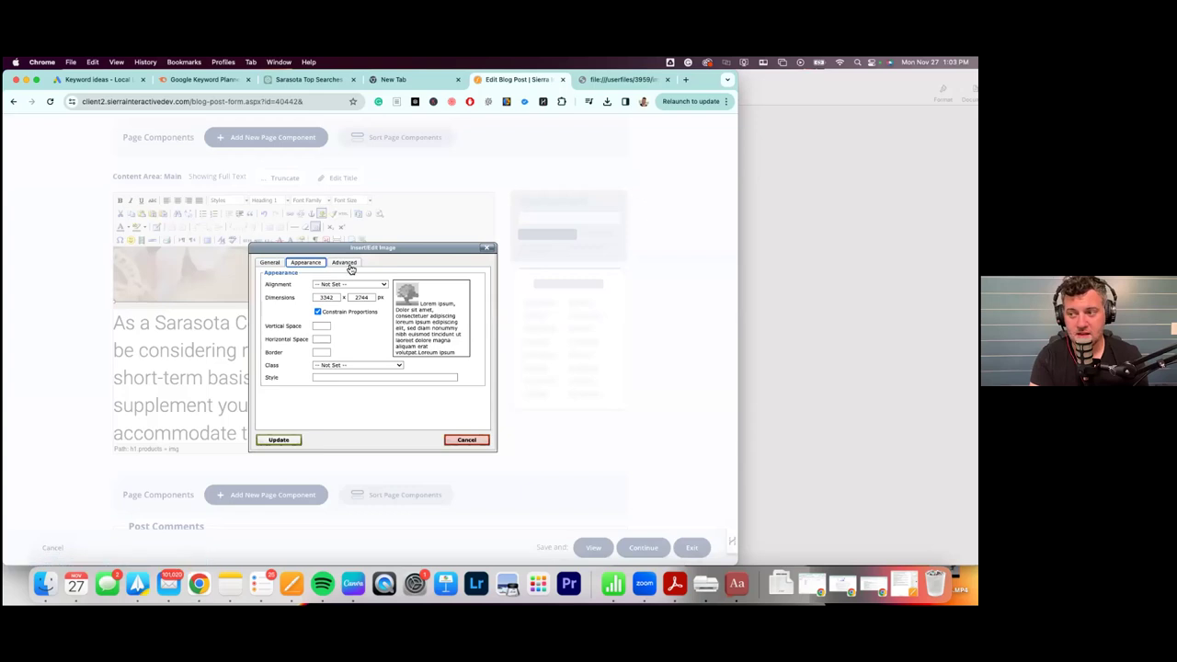
{"action": "left_click", "coordinate": [349, 264]}
{"action": "left_click", "coordinate": [306, 264]}
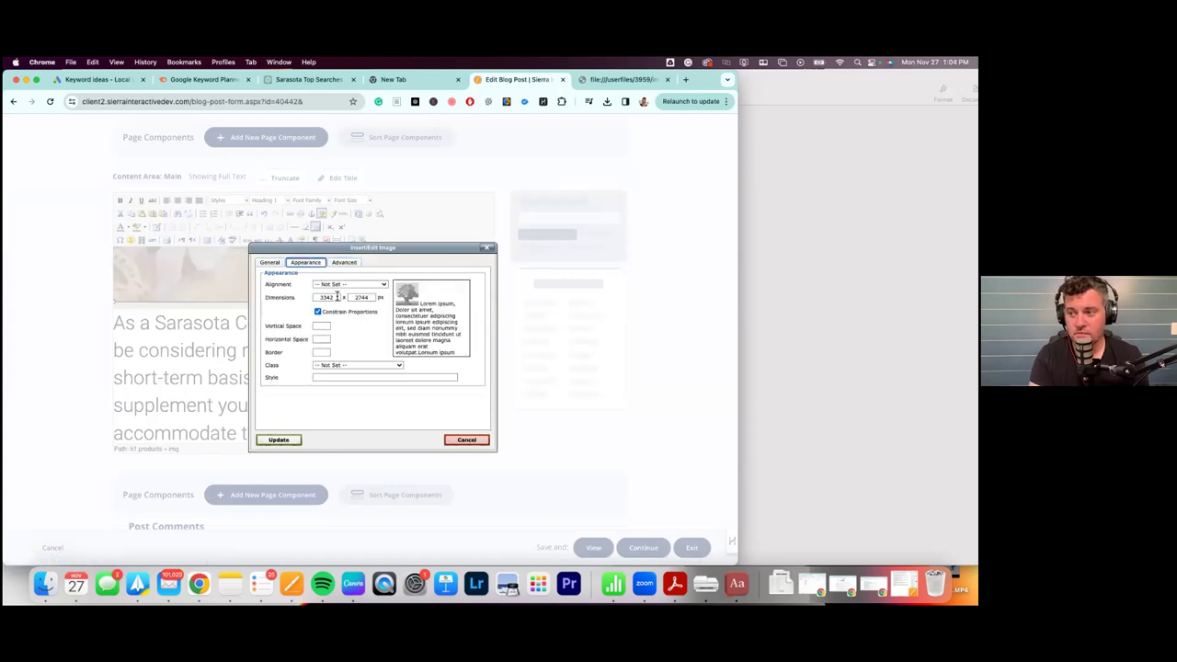
{"action": "left_click", "coordinate": [270, 263]}
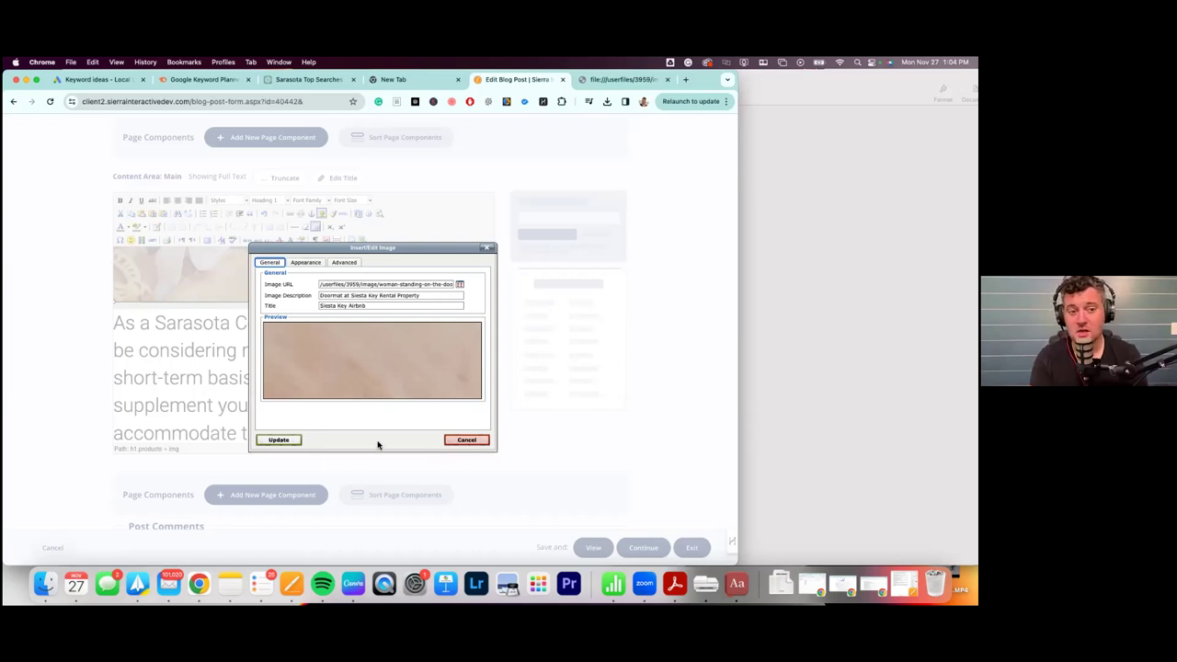
{"action": "left_click", "coordinate": [466, 439]}
Return to the heading above the welcome-mat image and place the cursor within "What You Need to Know".
{"action": "scroll", "coordinate": [359, 287], "scroll_direction": "up", "scroll_amount": 3}
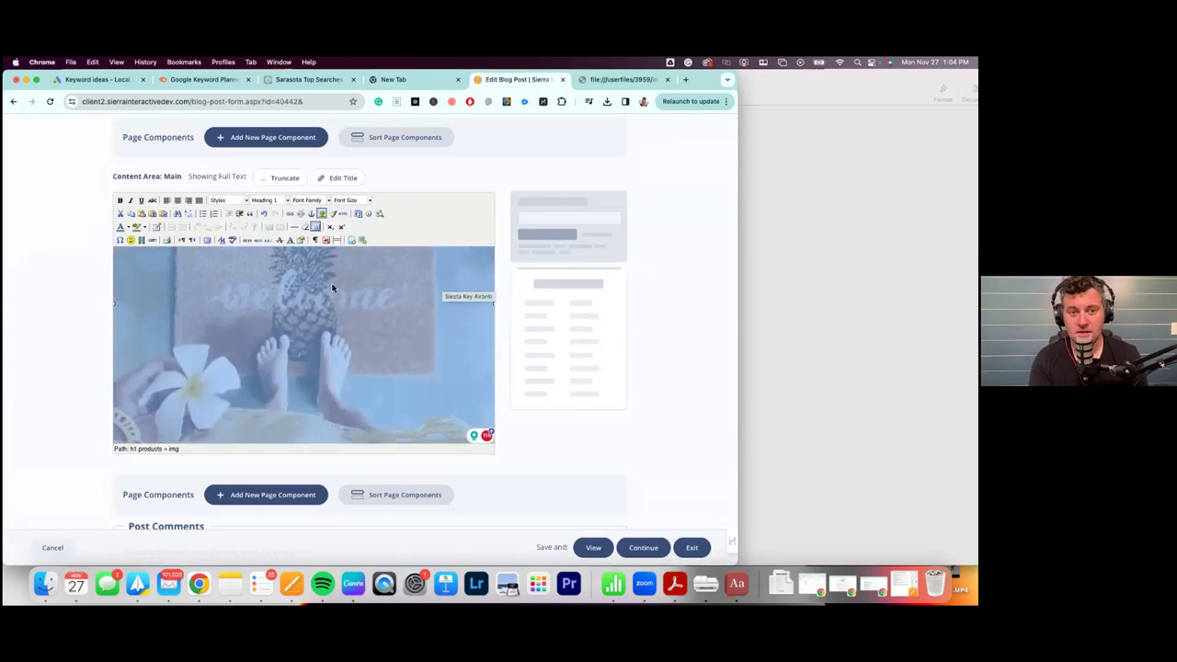
{"action": "scroll", "coordinate": [331, 288], "scroll_direction": "up", "scroll_amount": 4}
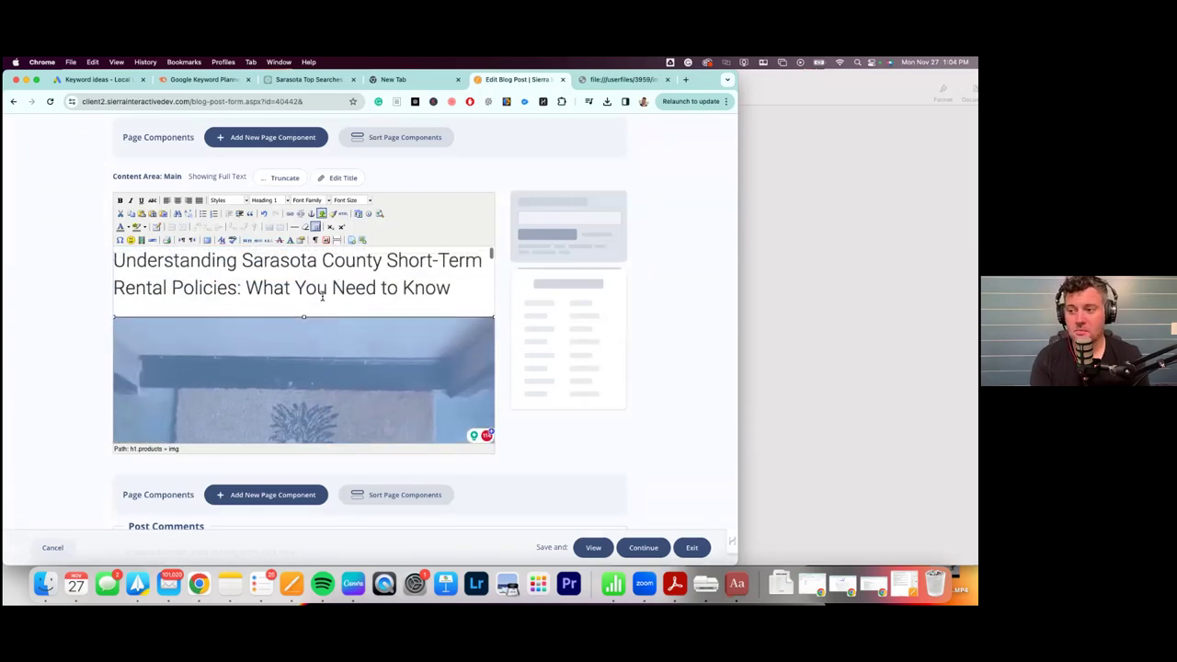
{"action": "left_click_drag", "start_coordinate": [451, 288], "coordinate": [322, 296]}
{"action": "left_click", "coordinate": [318, 294]}
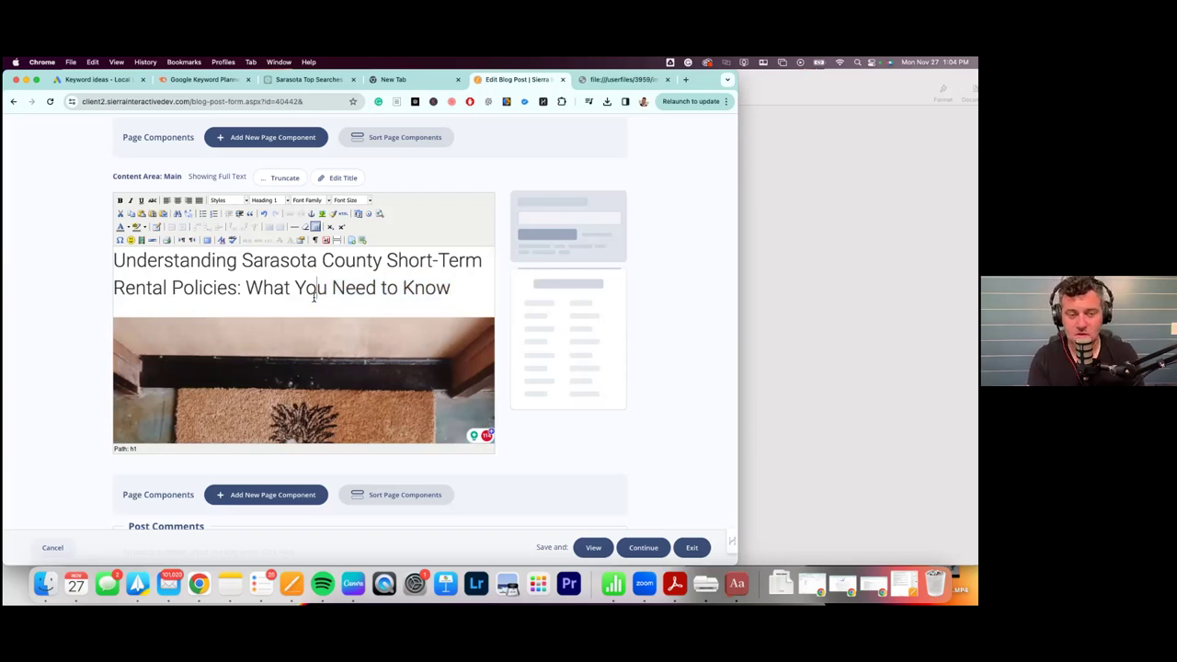